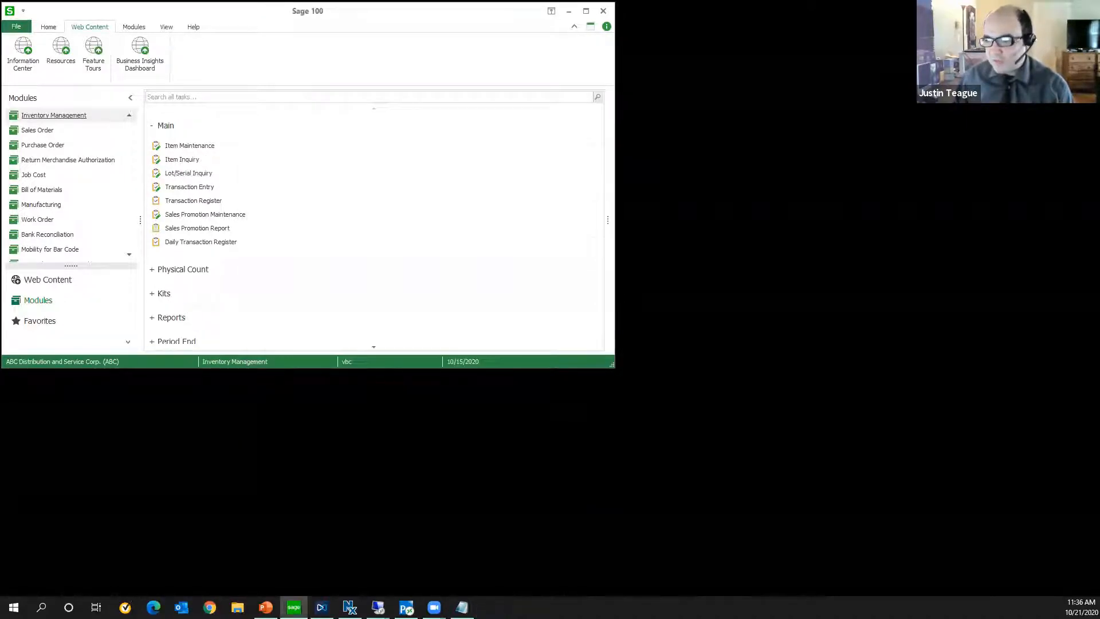
# Open the first item, 1001-HON-H252, in Item Maintenance and review its quantities for each warehouse
pyautogui.click(210, 144)
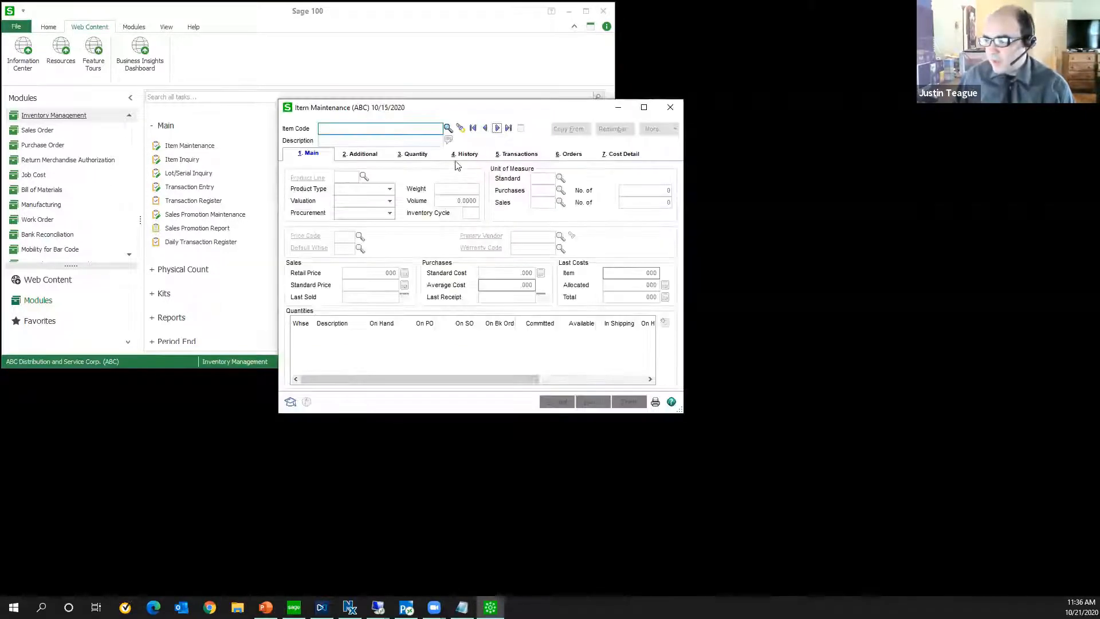
pyautogui.click(497, 128)
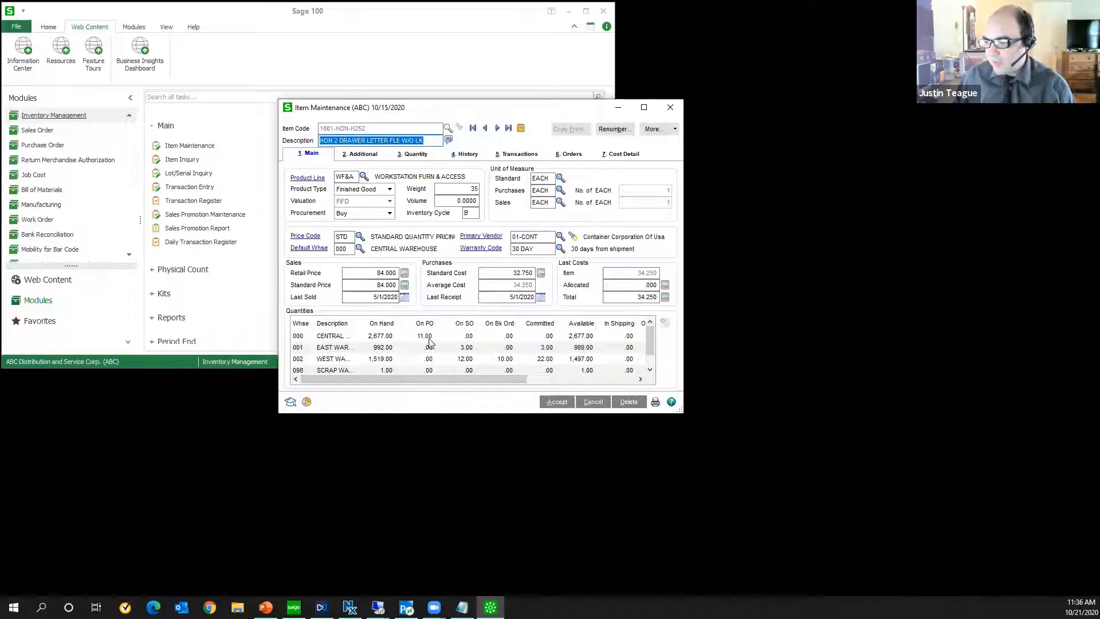
pyautogui.click(407, 154)
pyautogui.click(444, 220)
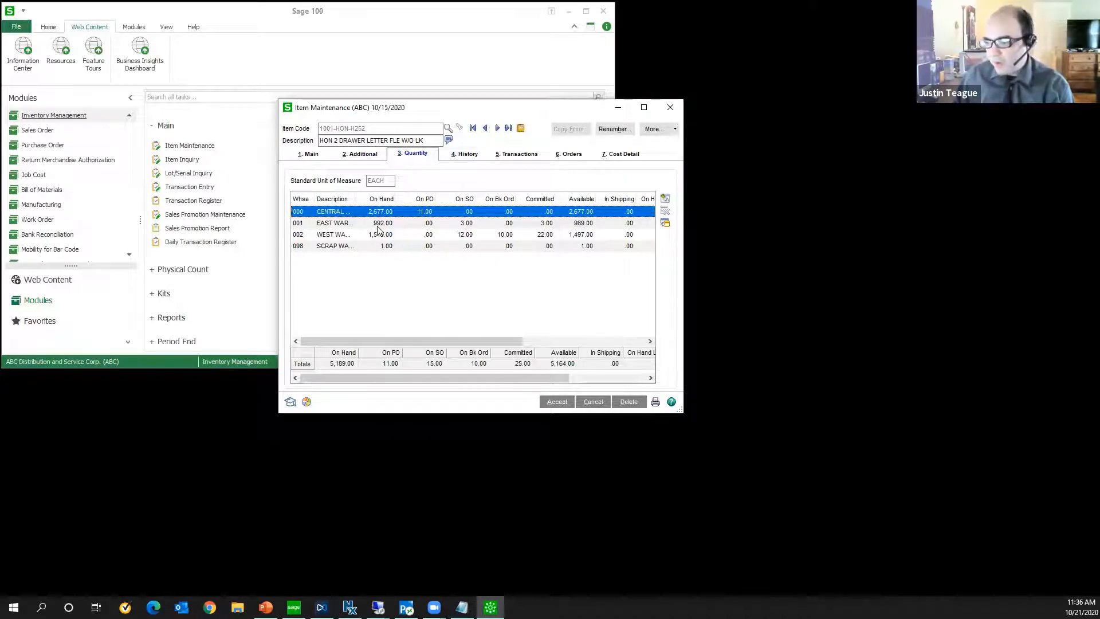
pyautogui.press('Down')
pyautogui.press('Down')
pyautogui.press('Down')
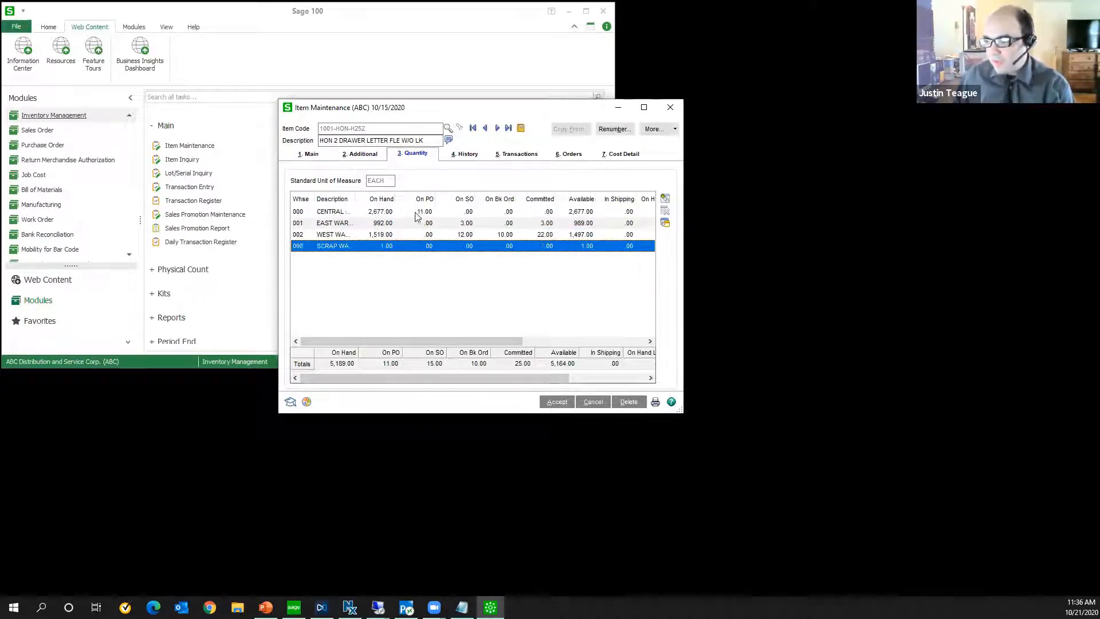
pyautogui.press('Up')
# Compare the warehouse quantities in the item's main overview with those in its detailed quantity listing
pyautogui.click(305, 155)
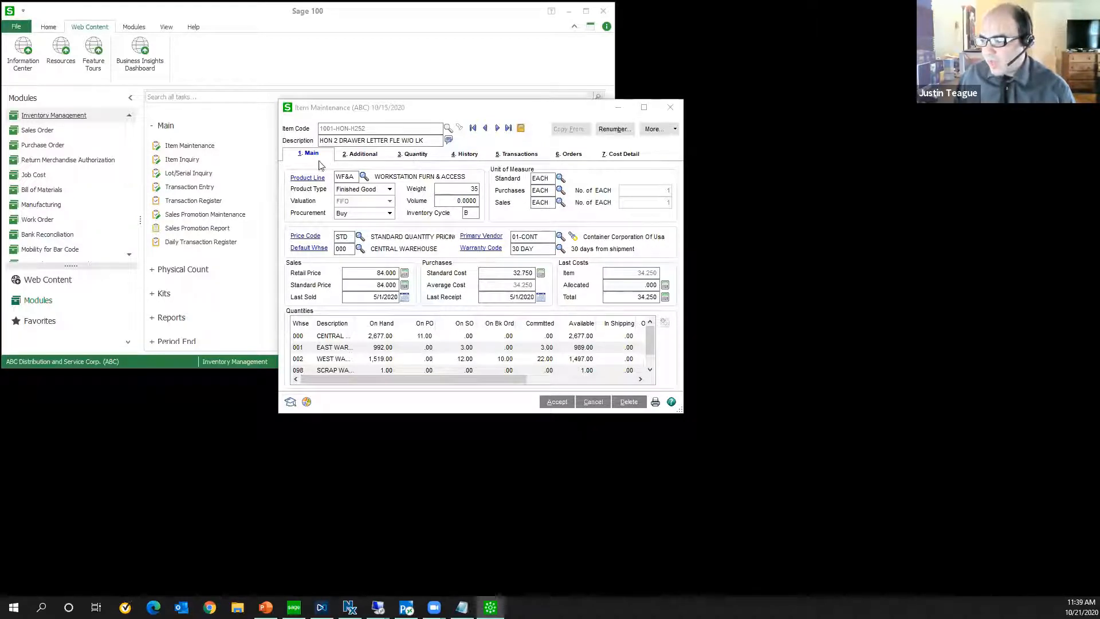
pyautogui.click(415, 155)
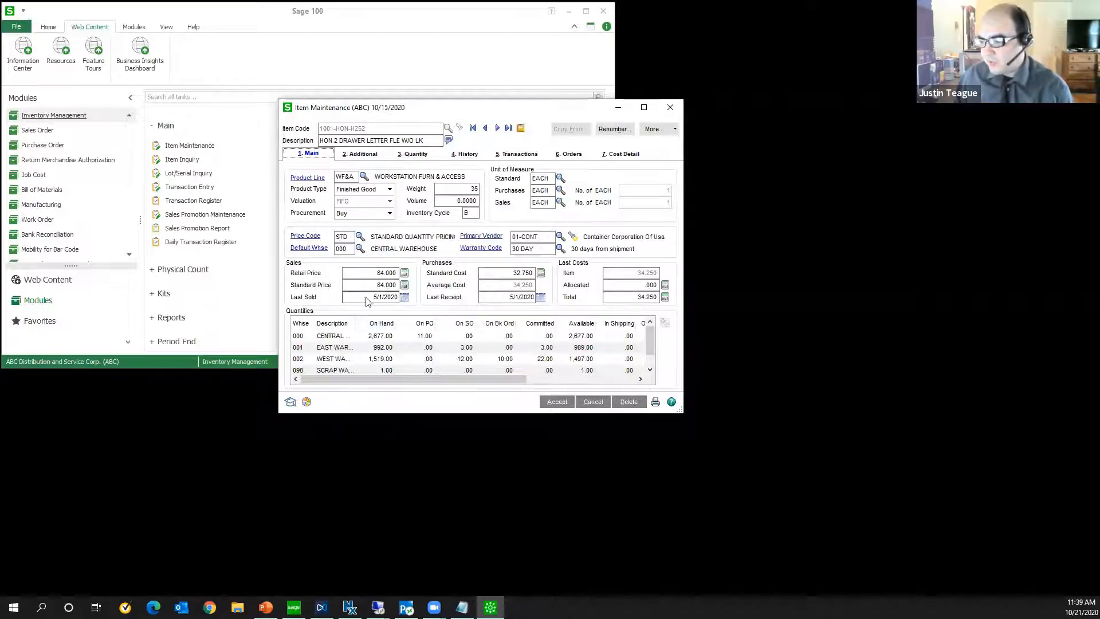
pyautogui.click(383, 349)
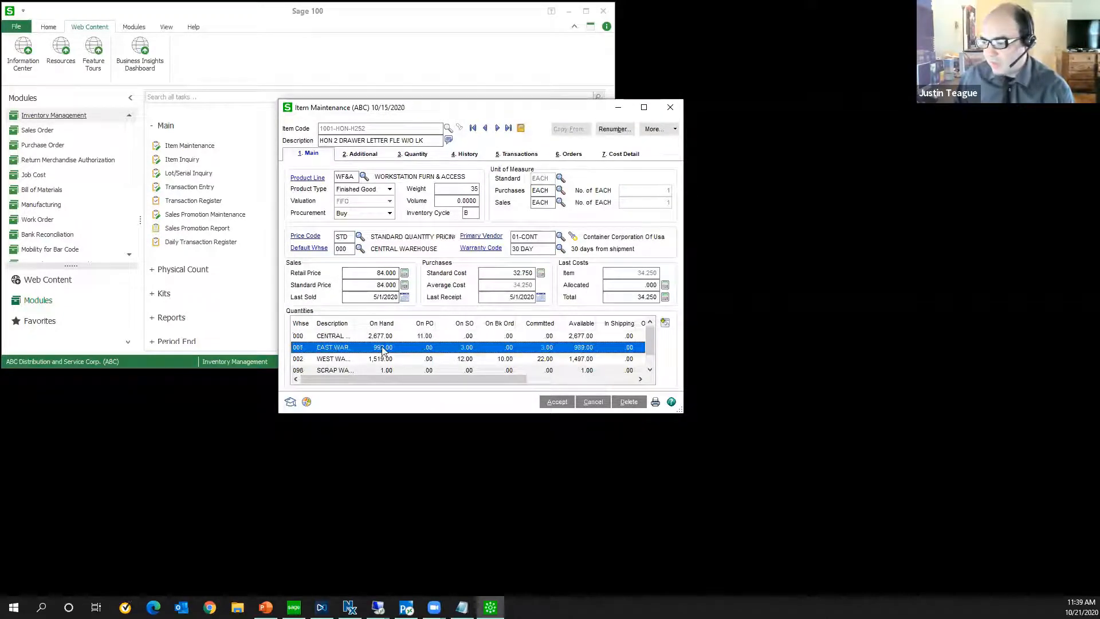
pyautogui.click(427, 154)
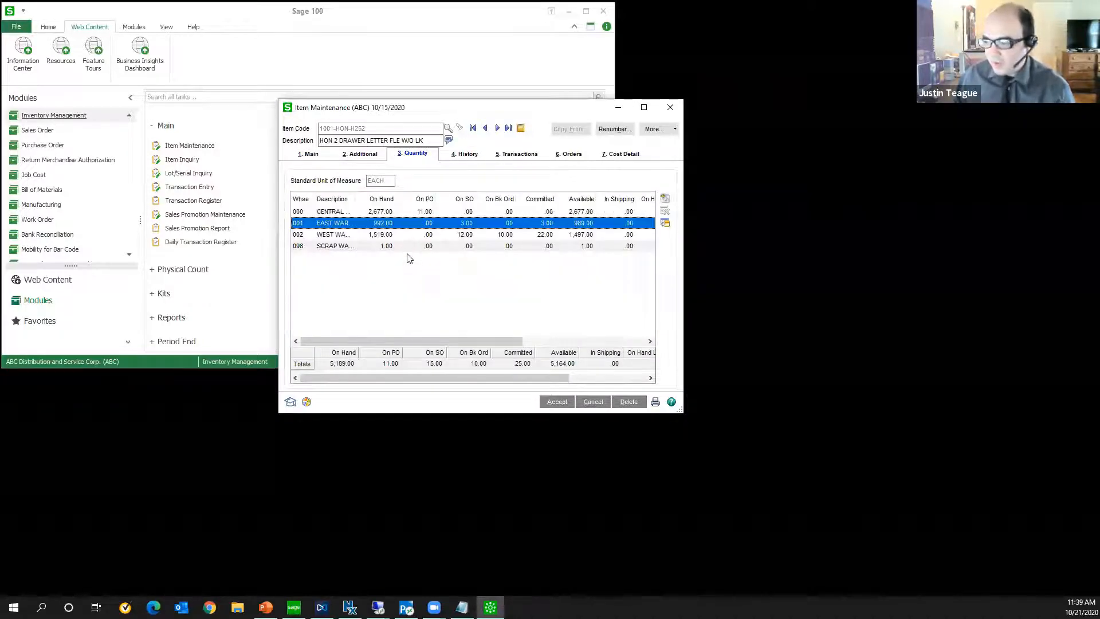
pyautogui.press('Down')
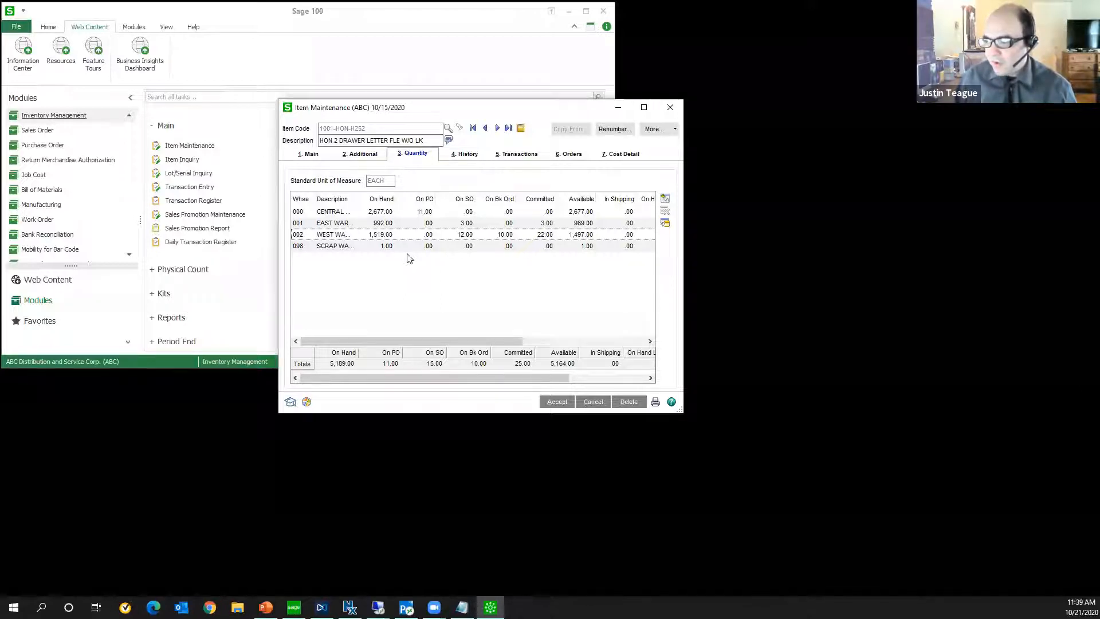
pyautogui.click(296, 156)
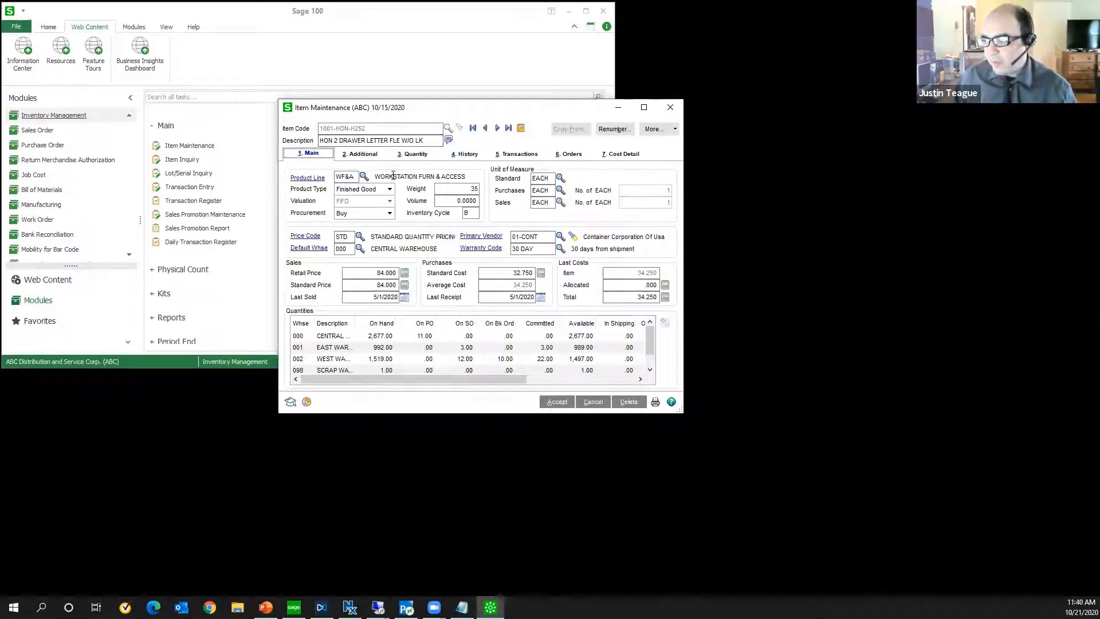
pyautogui.click(418, 155)
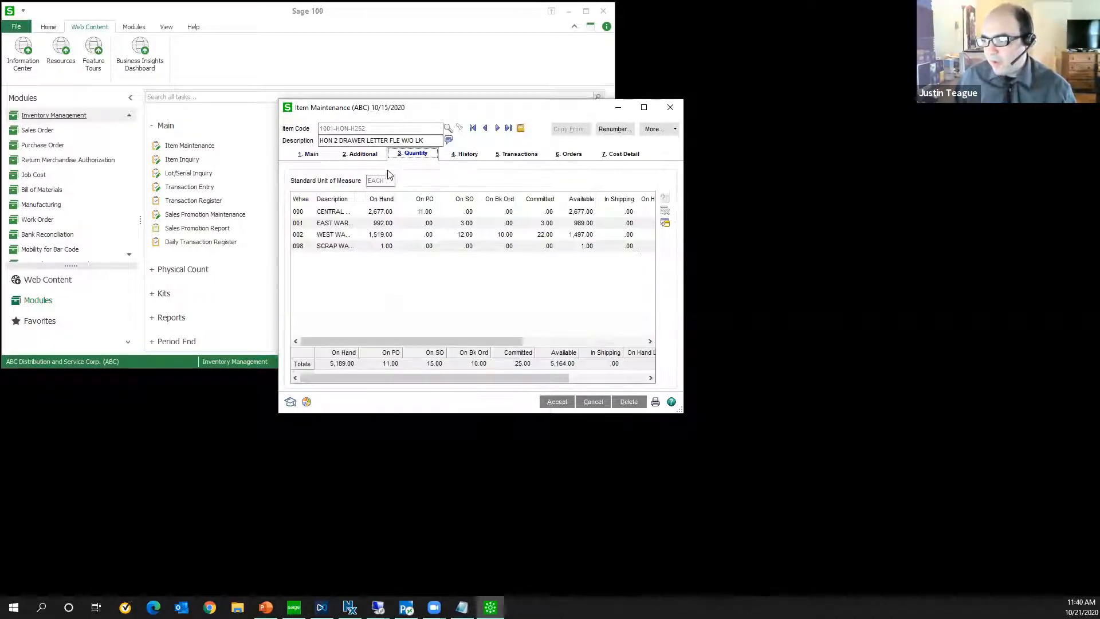
pyautogui.click(395, 215)
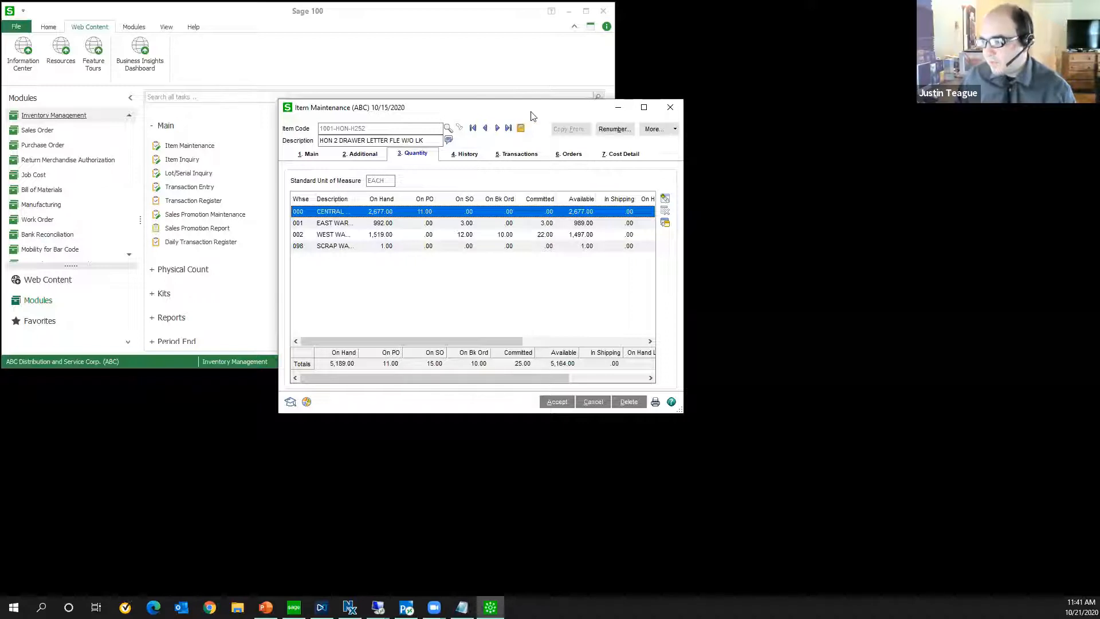
# Move the Item Maintenance window aside, view the Recalculate Item History utility of Inventory Management, and cancel it without running it
pyautogui.moveTo(516, 108); pyautogui.dragTo(850, 132)
pyautogui.scroll(-5, 209, 212)
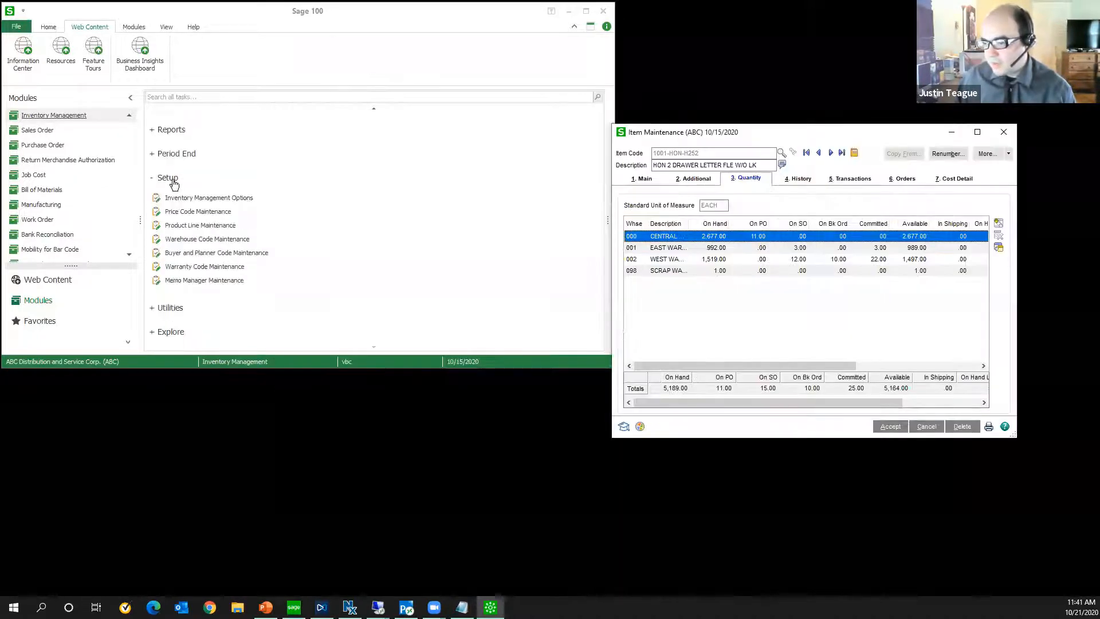
pyautogui.click(171, 308)
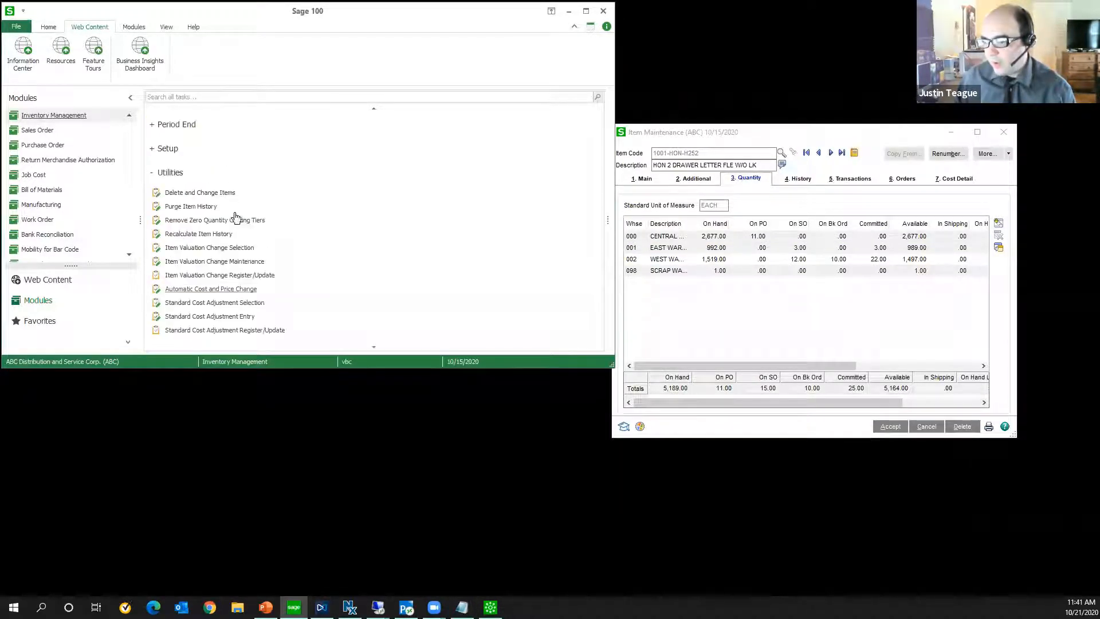
pyautogui.click(210, 234)
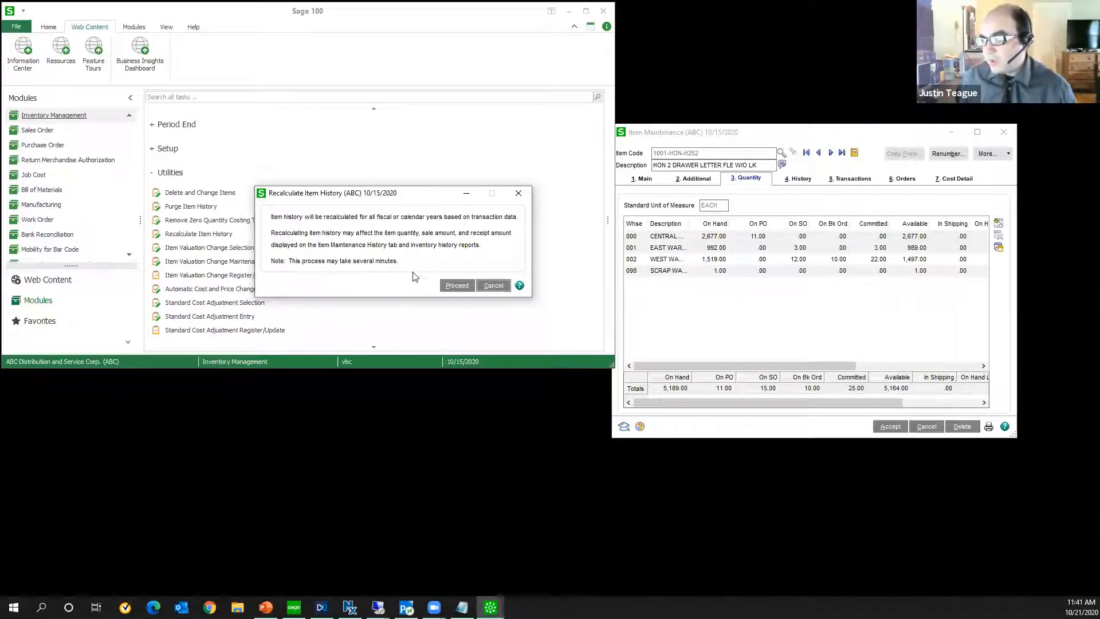
pyautogui.click(486, 290)
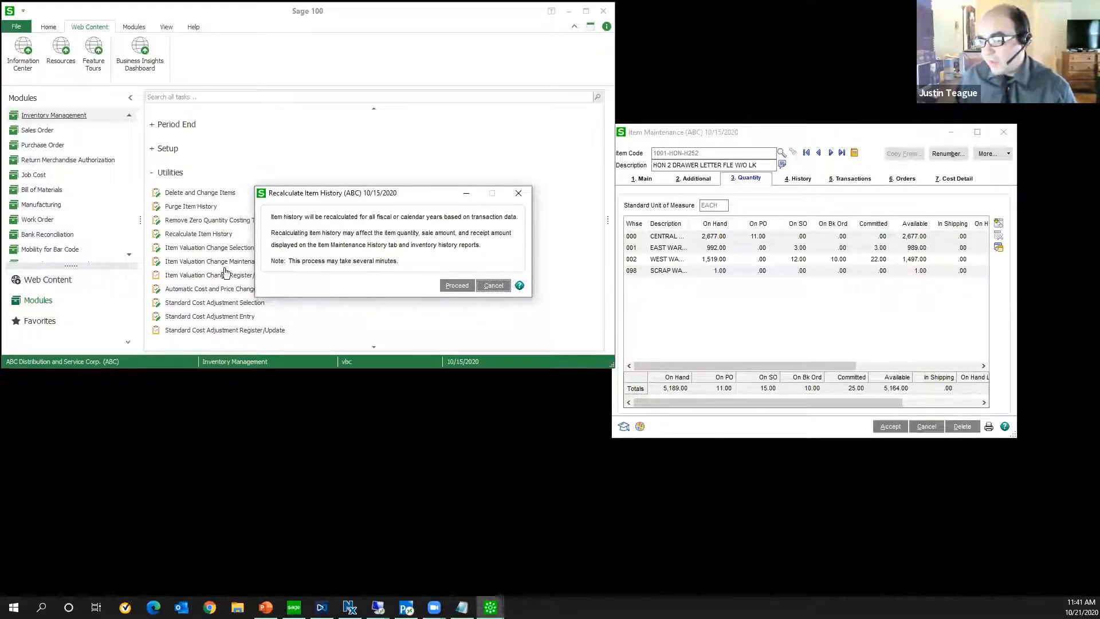
# Open Rebuild Sort Files from the Library Master utilities, proceed with the Inventory Management module for company ABC, and close the utility
pyautogui.scroll(1, 85, 146)
pyautogui.scroll(3, 85, 146)
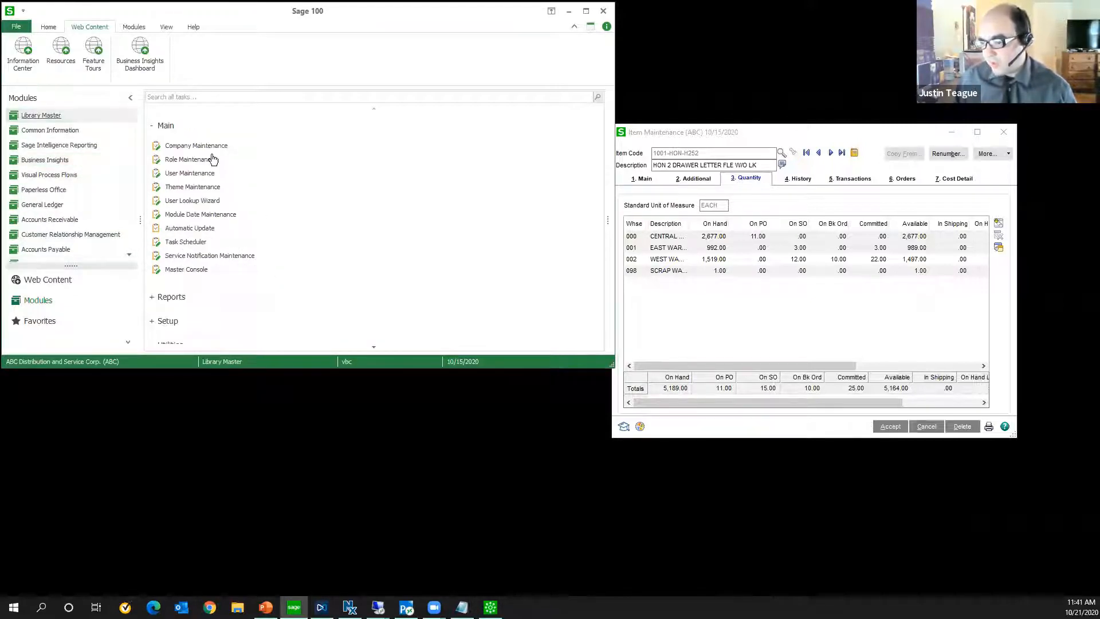
pyautogui.scroll(-3, 203, 235)
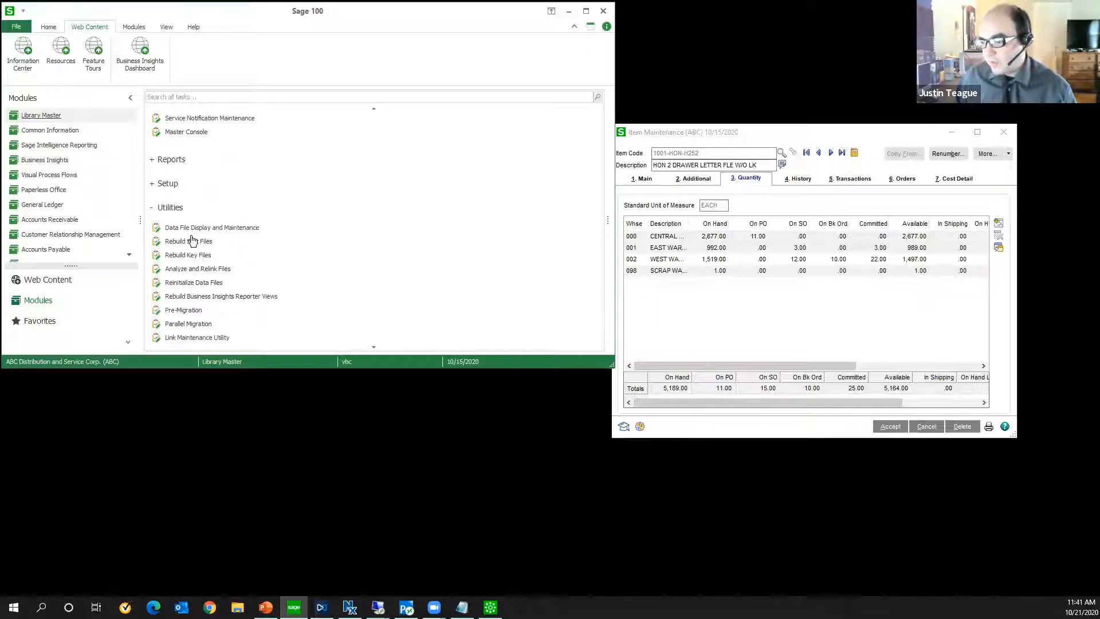
pyautogui.click(281, 248)
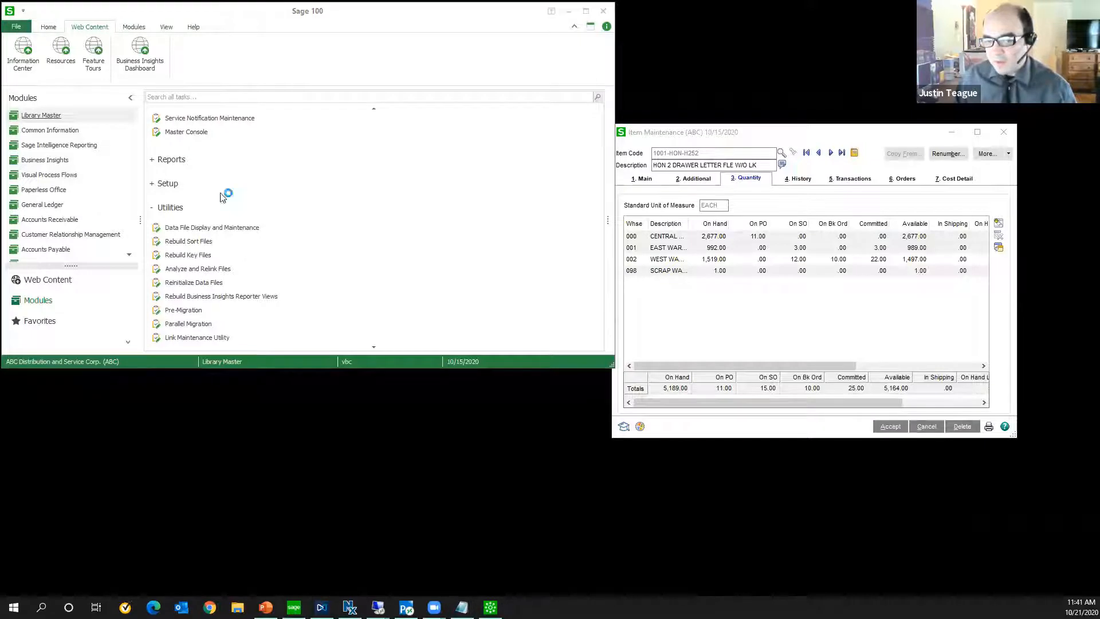
pyautogui.click(509, 137)
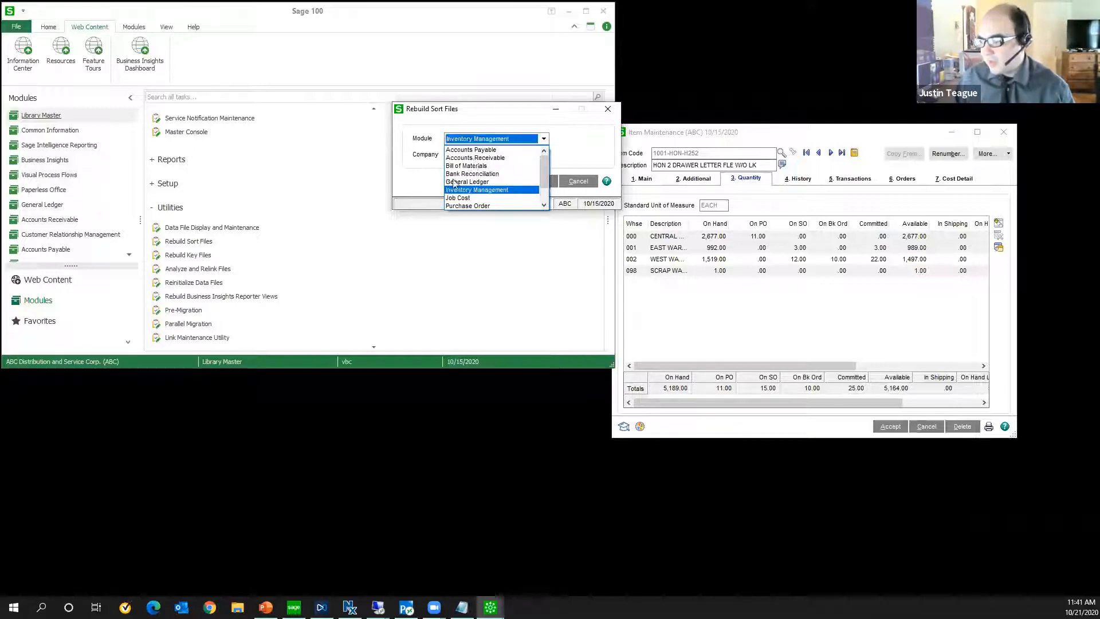
pyautogui.click(496, 191)
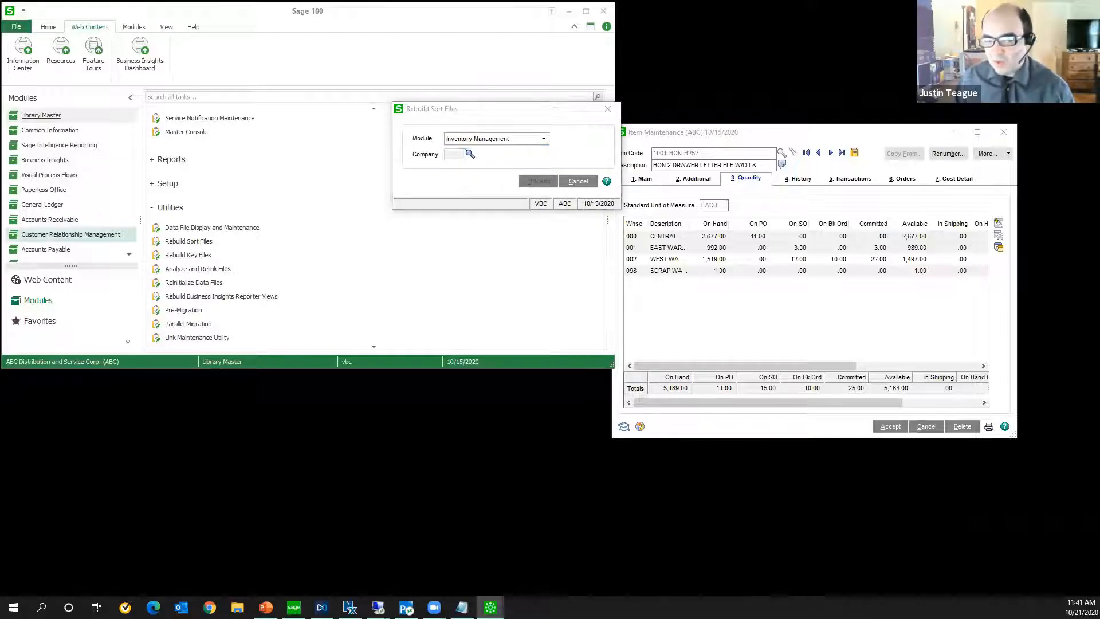
pyautogui.write('ABC')
pyautogui.click(533, 183)
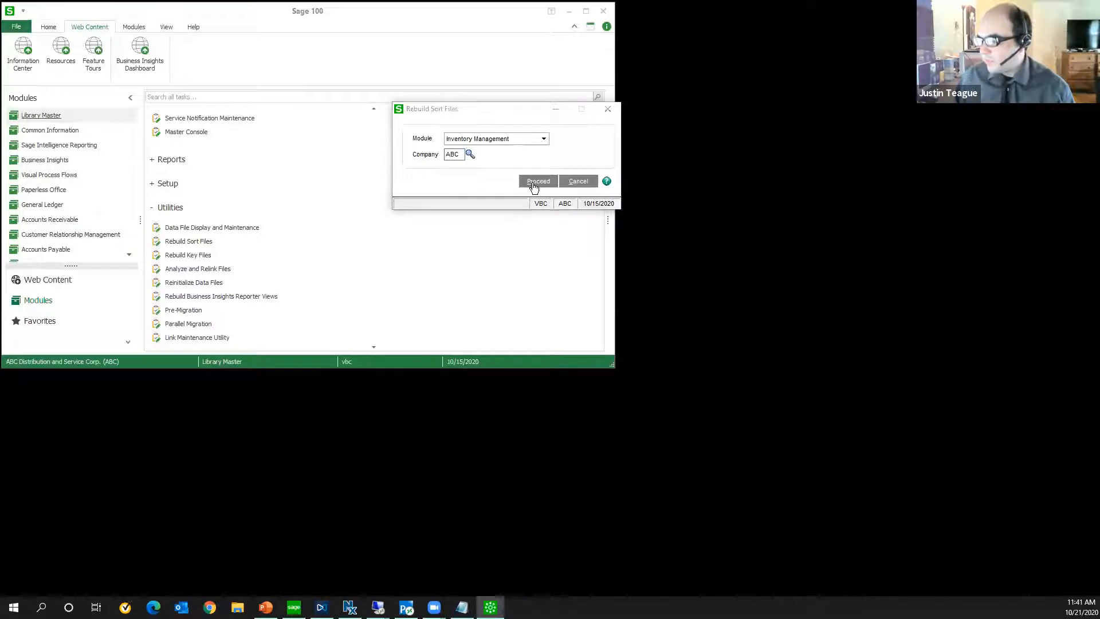
pyautogui.click(616, 115)
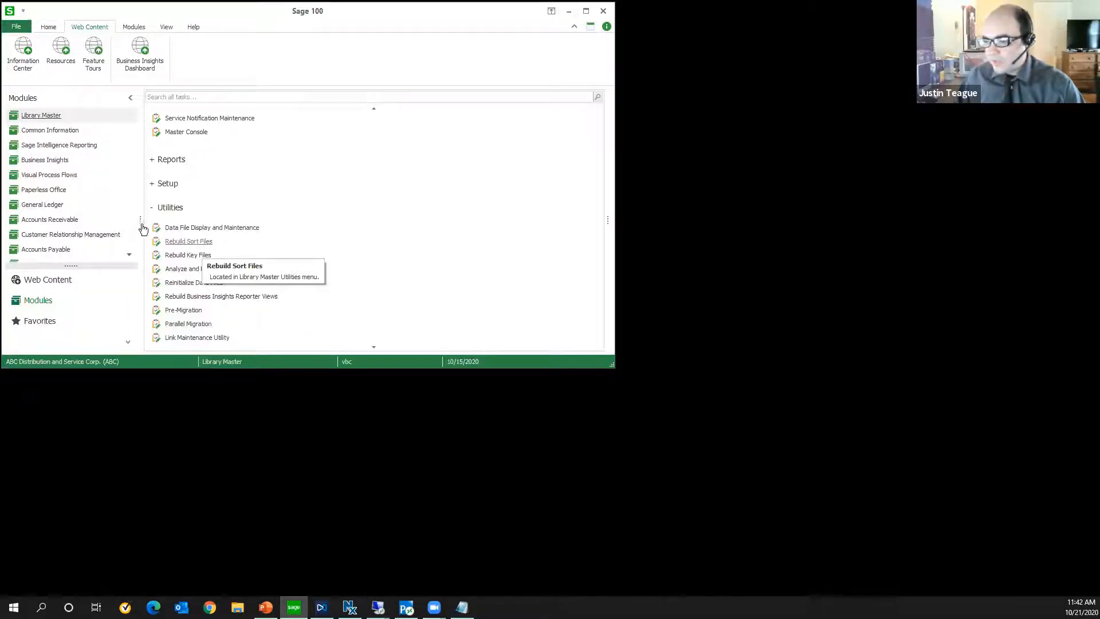
# Return to the Inventory Management module, open Item Maintenance, and bring up the item code lookup list
pyautogui.click(65, 220)
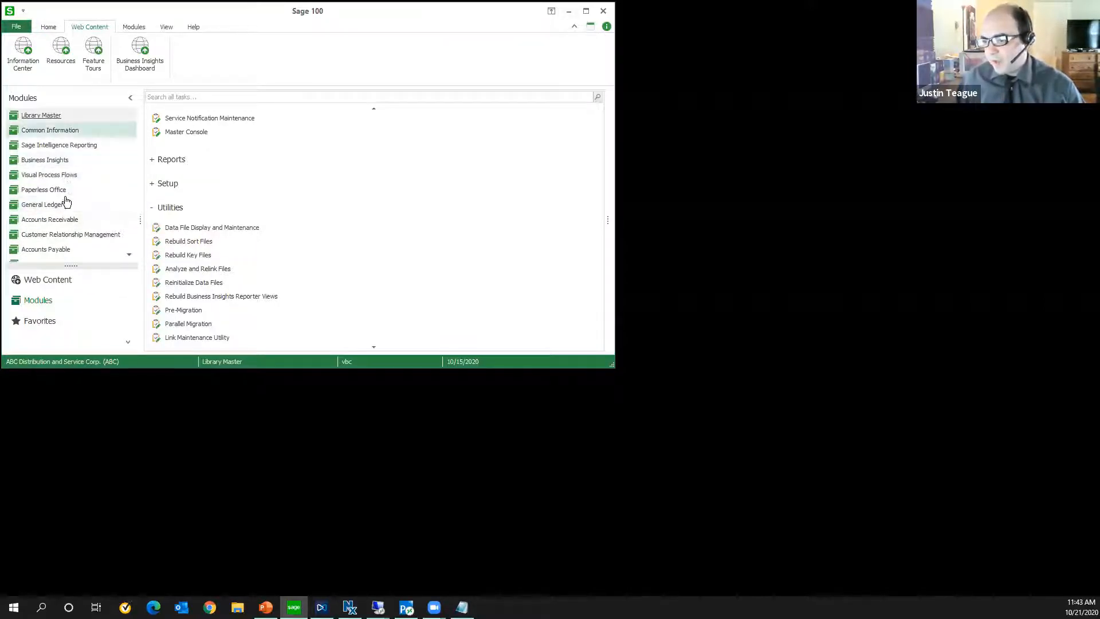
pyautogui.scroll(-4, 69, 194)
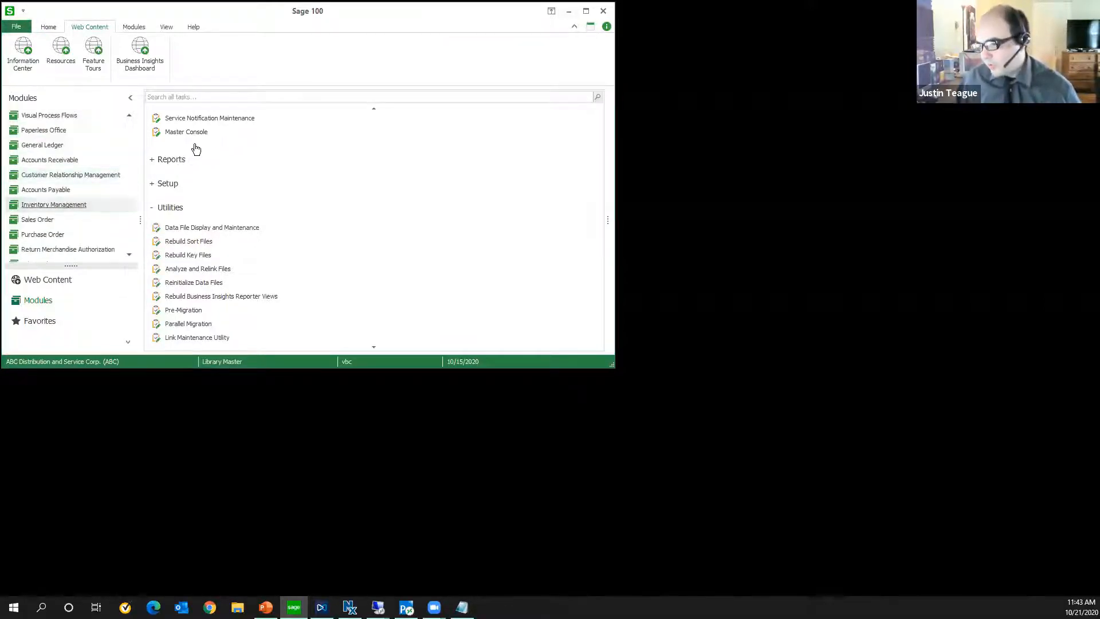
pyautogui.click(68, 207)
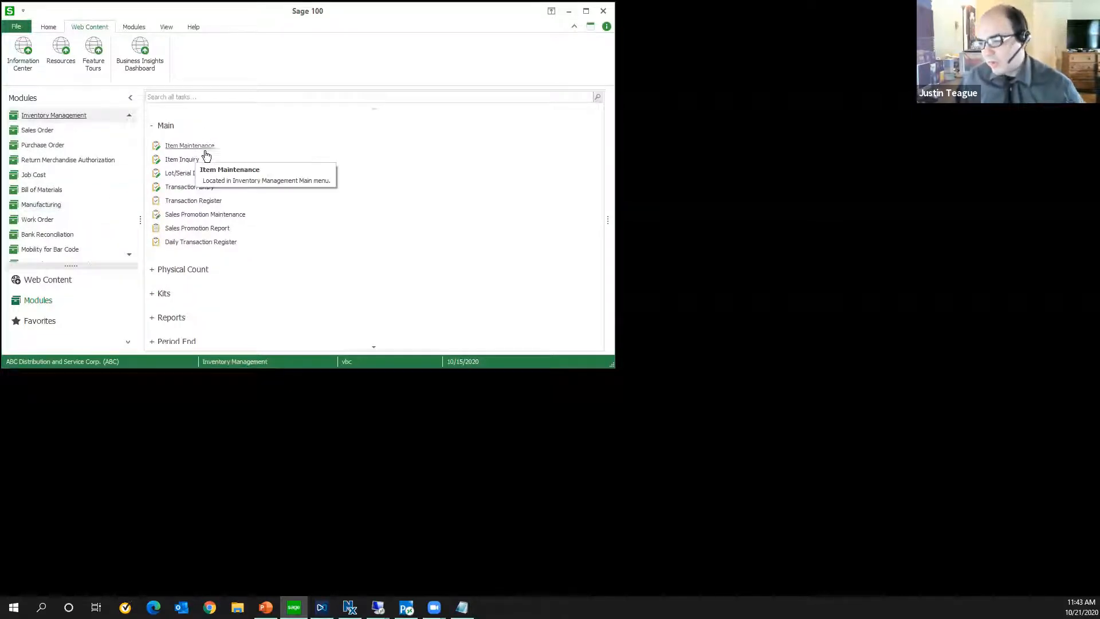
pyautogui.click(206, 151)
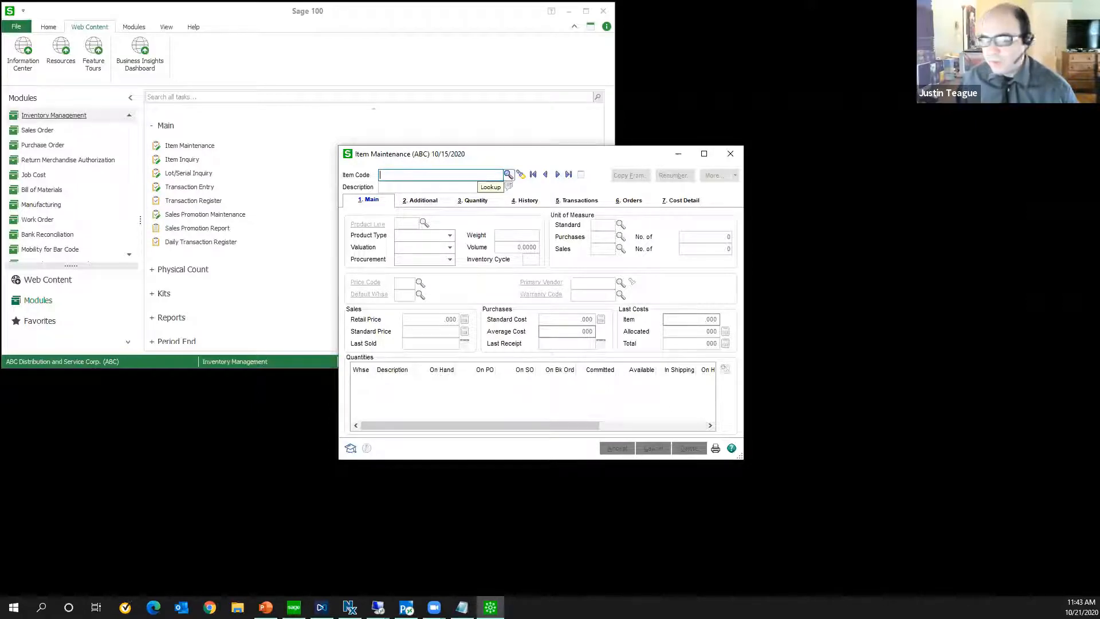
pyautogui.click(508, 174)
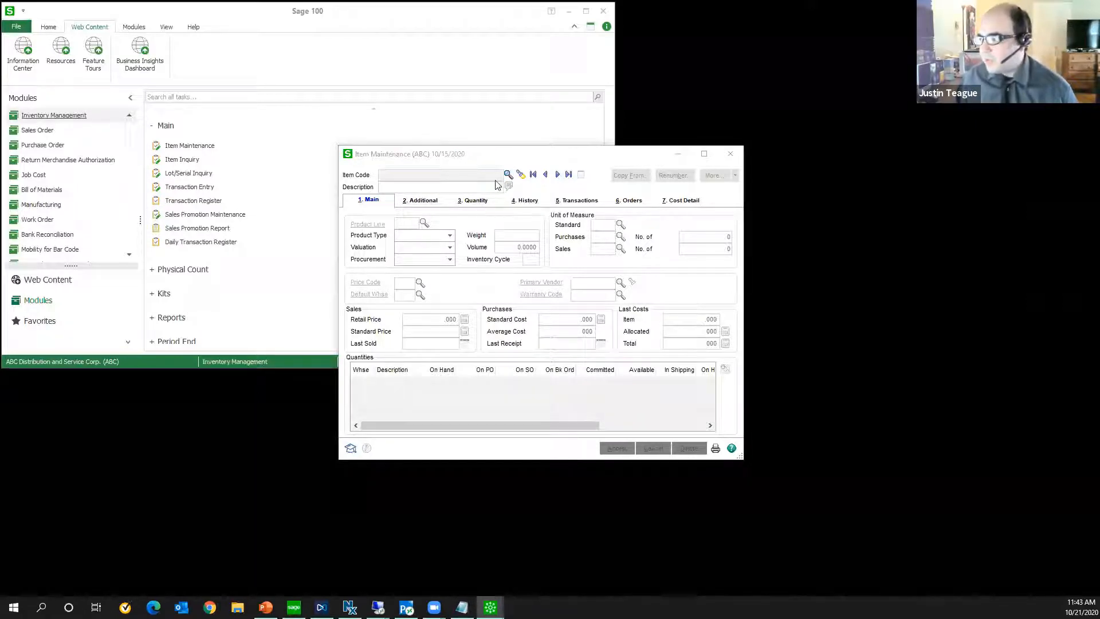
pyautogui.moveTo(396, 183); pyautogui.dragTo(401, 243)
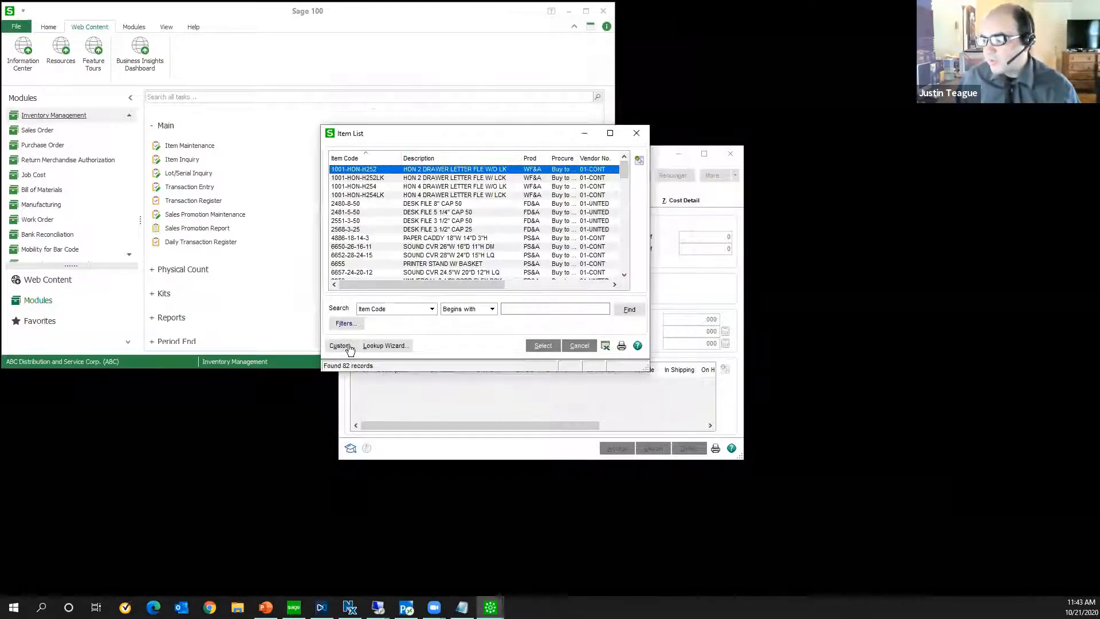
# Start a new custom view for the item lookup, describe it as Primary Warehouse, and continue to the field selection
pyautogui.click(349, 348)
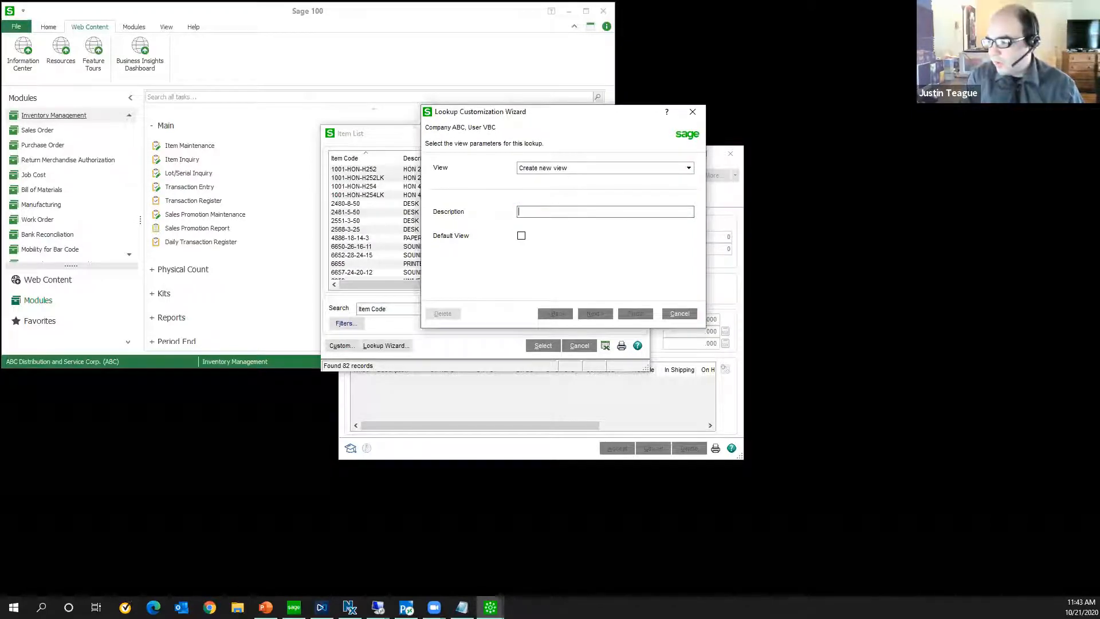
pyautogui.write('Primary Wareh')
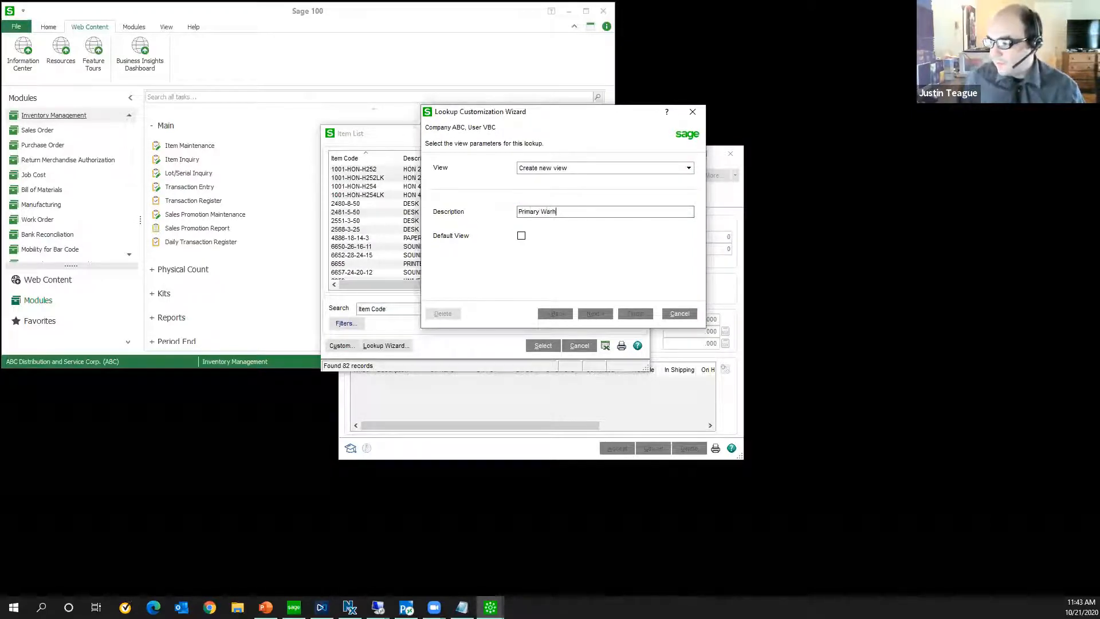
pyautogui.write('ouse')
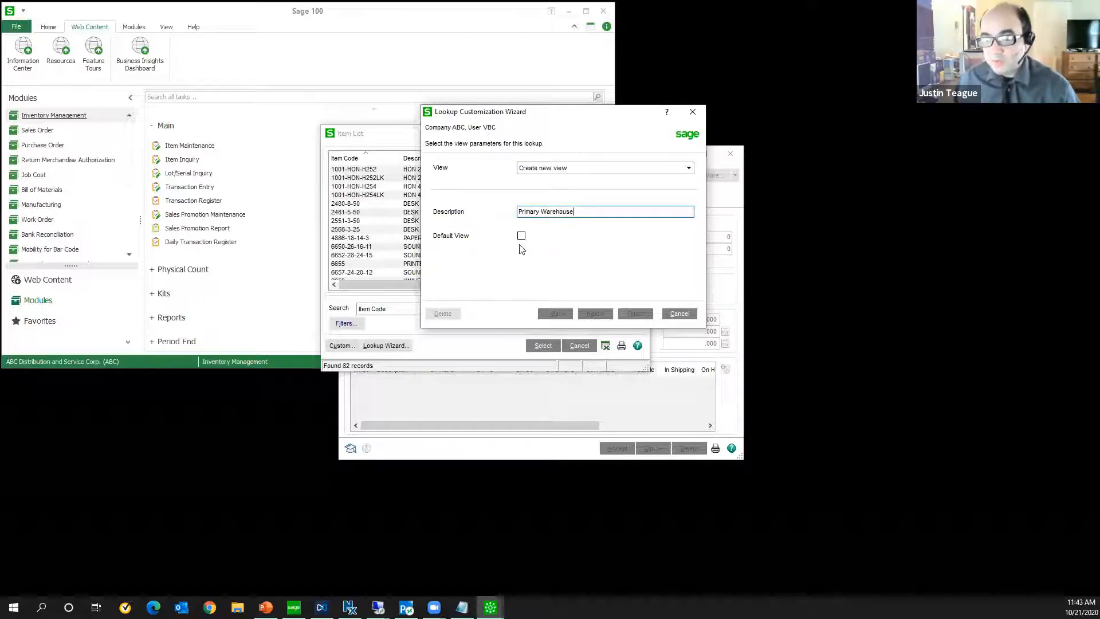
pyautogui.click(522, 237)
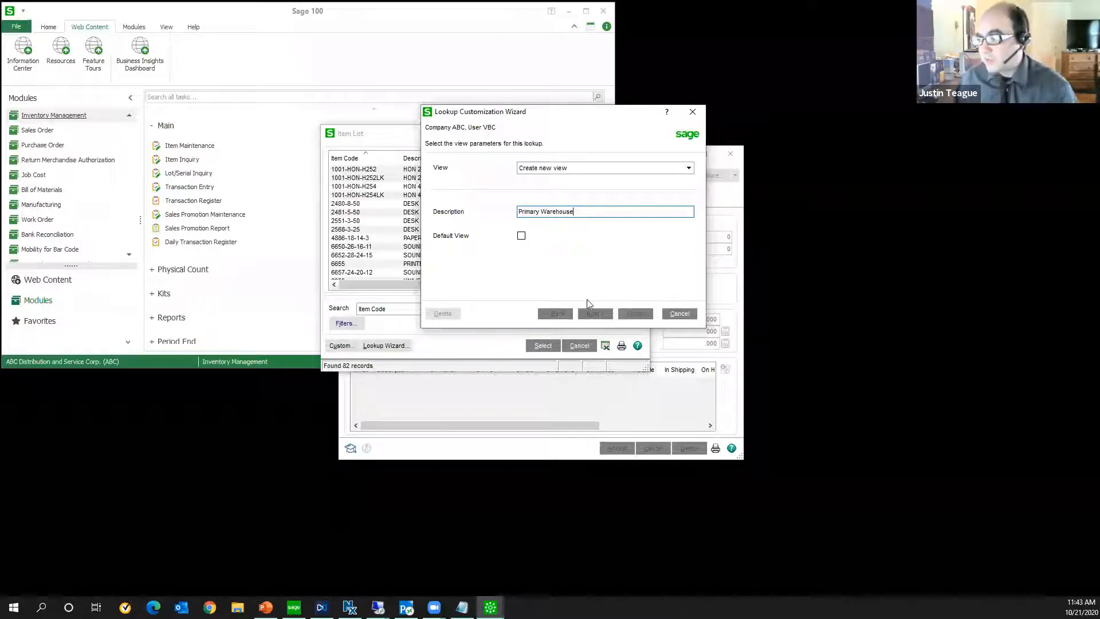
pyautogui.click(587, 314)
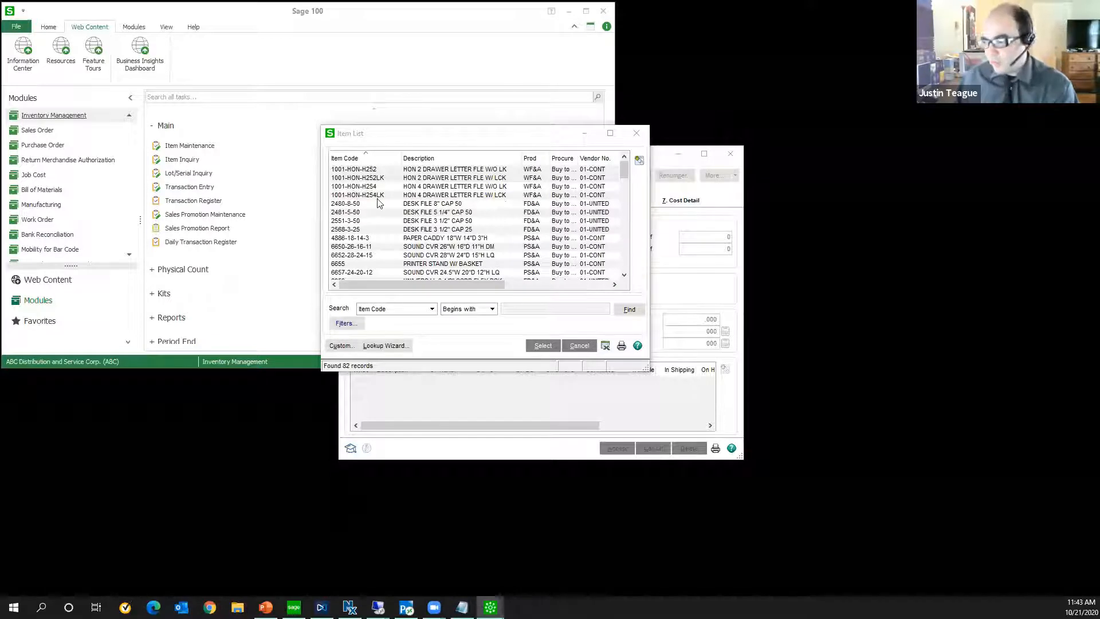
# Find DefaultWarehouseCode among the available item fields and add it to the lookup's selected columns
pyautogui.scroll(-6, 378, 204)
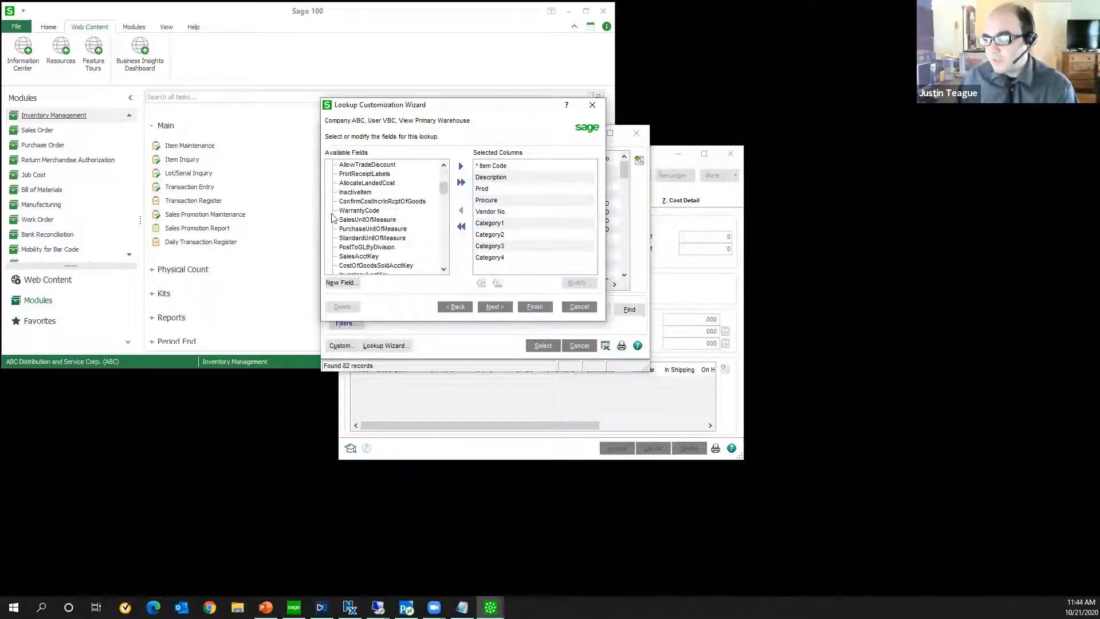
pyautogui.click(360, 212)
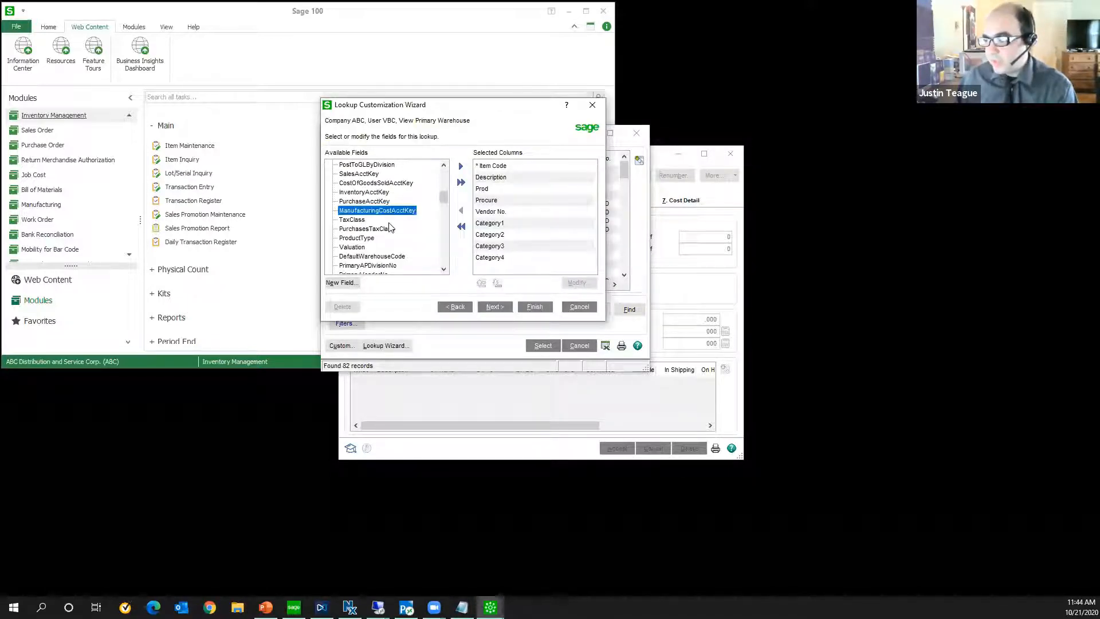
pyautogui.press('Down')
pyautogui.press('Down')
pyautogui.press('Down')
pyautogui.press('Down')
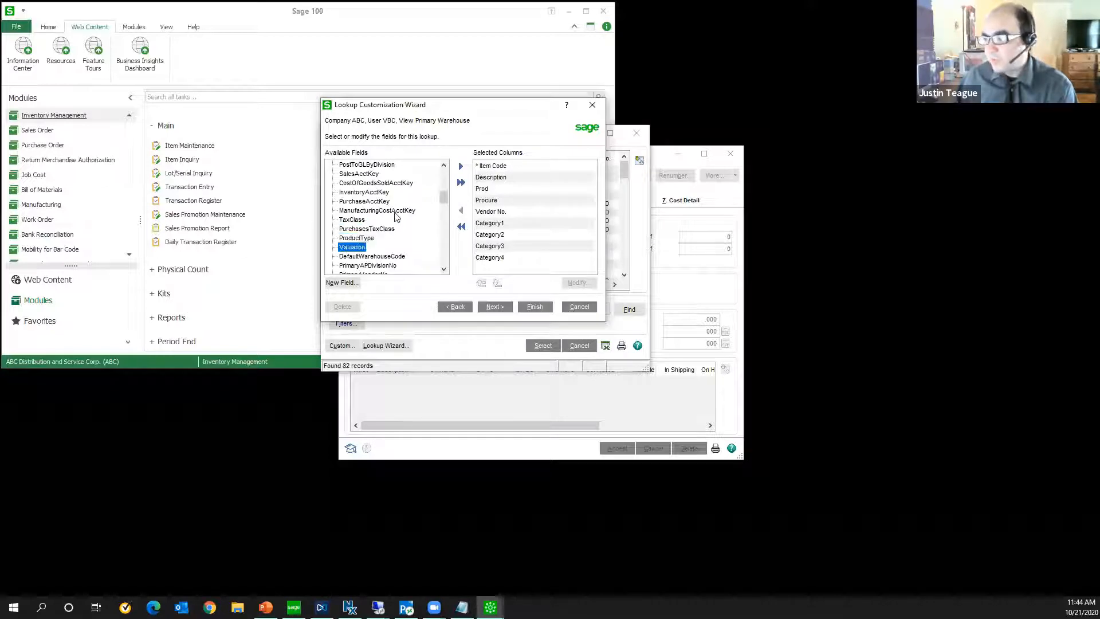
pyautogui.scroll(-1, 372, 224)
pyautogui.scroll(-1, 372, 224)
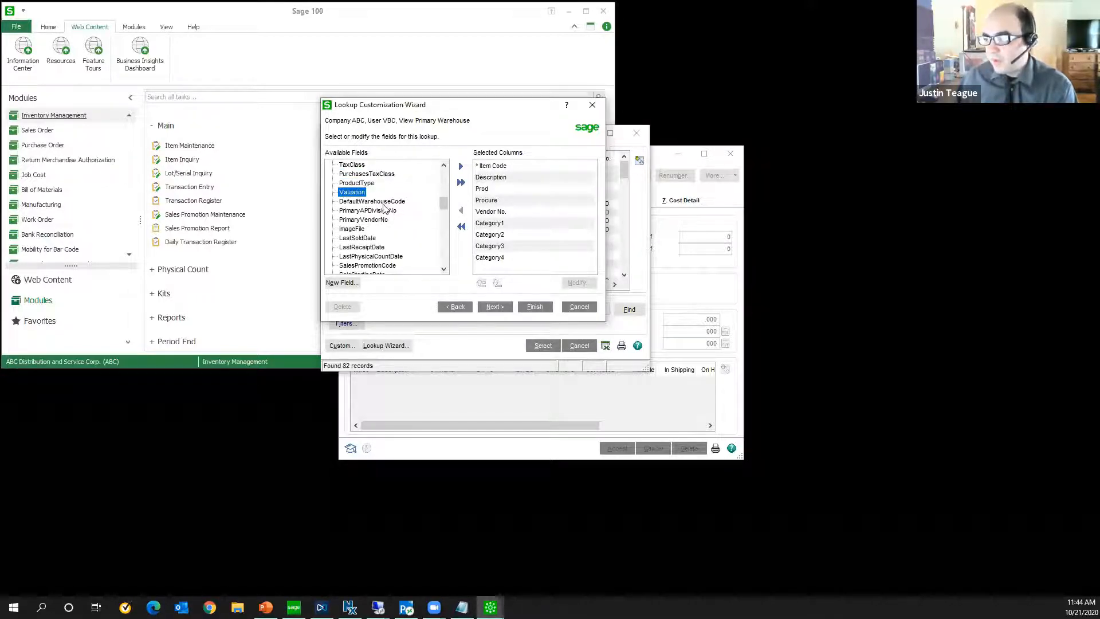
pyautogui.press('Down')
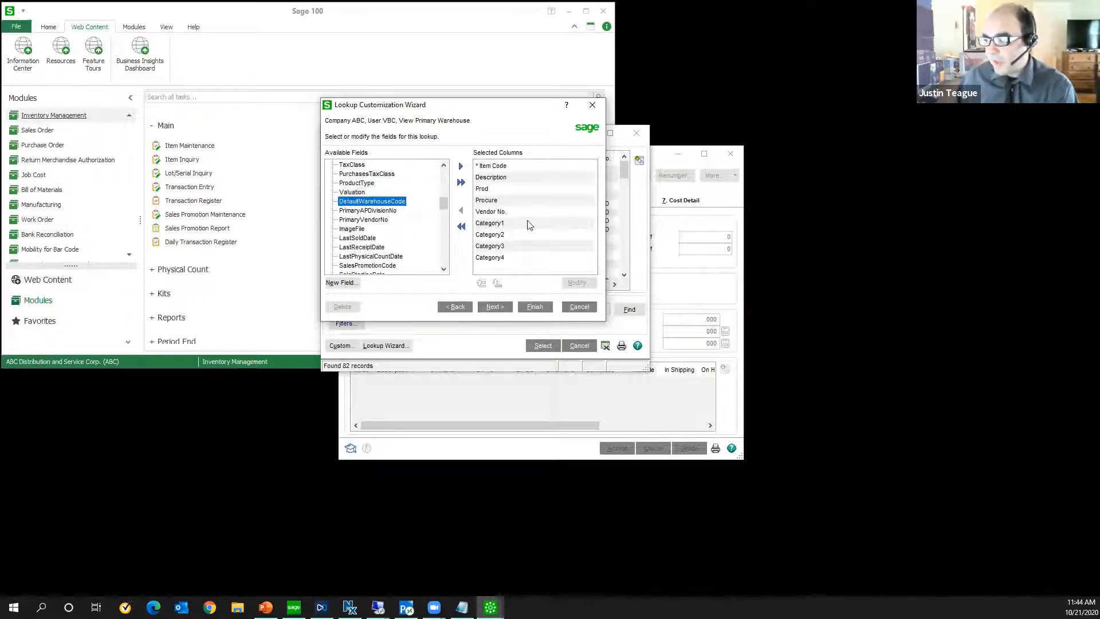
pyautogui.moveTo(532, 259); pyautogui.dragTo(521, 254)
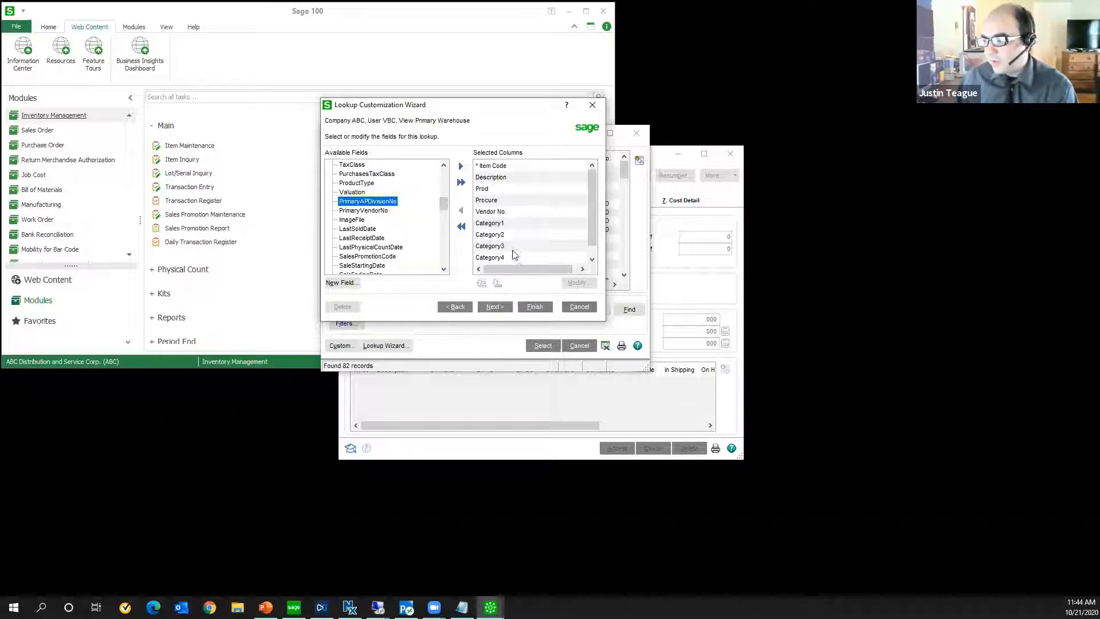
# Move the DefaultWarehouseCode column up the selected columns so it sits directly after Item Code
pyautogui.scroll(-1, 508, 259)
pyautogui.click(507, 259)
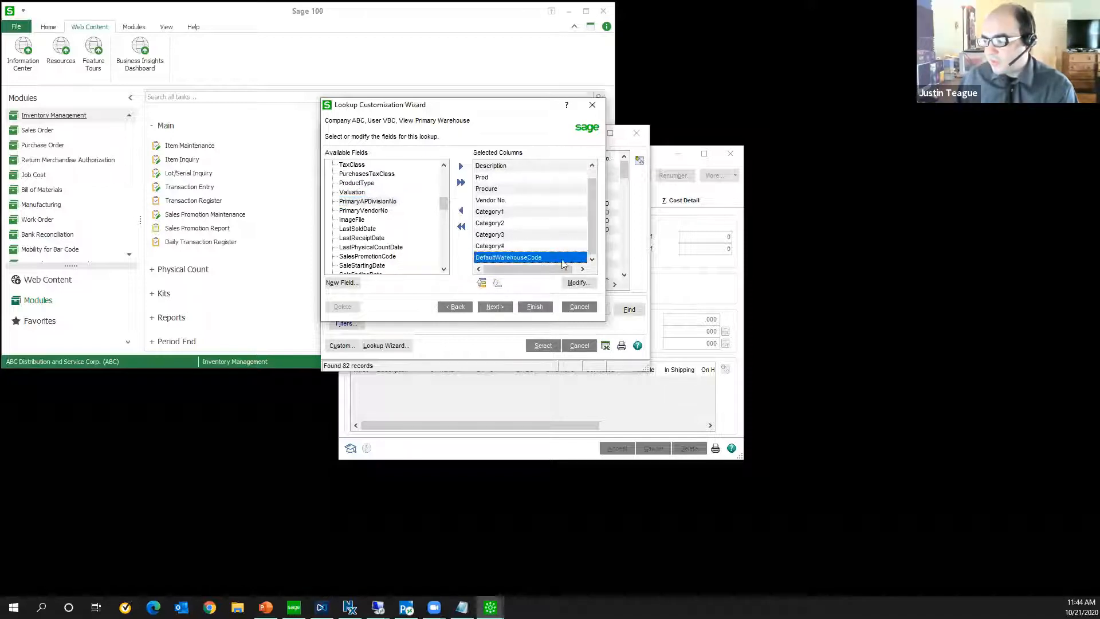
pyautogui.click(482, 283)
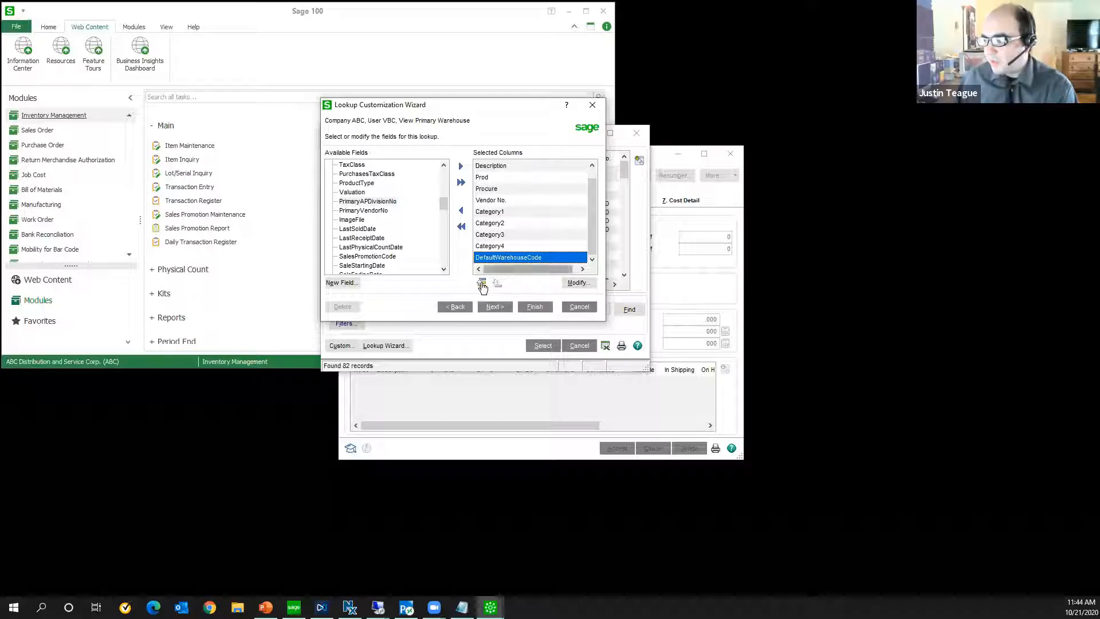
pyautogui.click(482, 283)
pyautogui.click(482, 283)
pyautogui.click(482, 283)
pyautogui.click(482, 283)
pyautogui.click(482, 283)
pyautogui.click(482, 283)
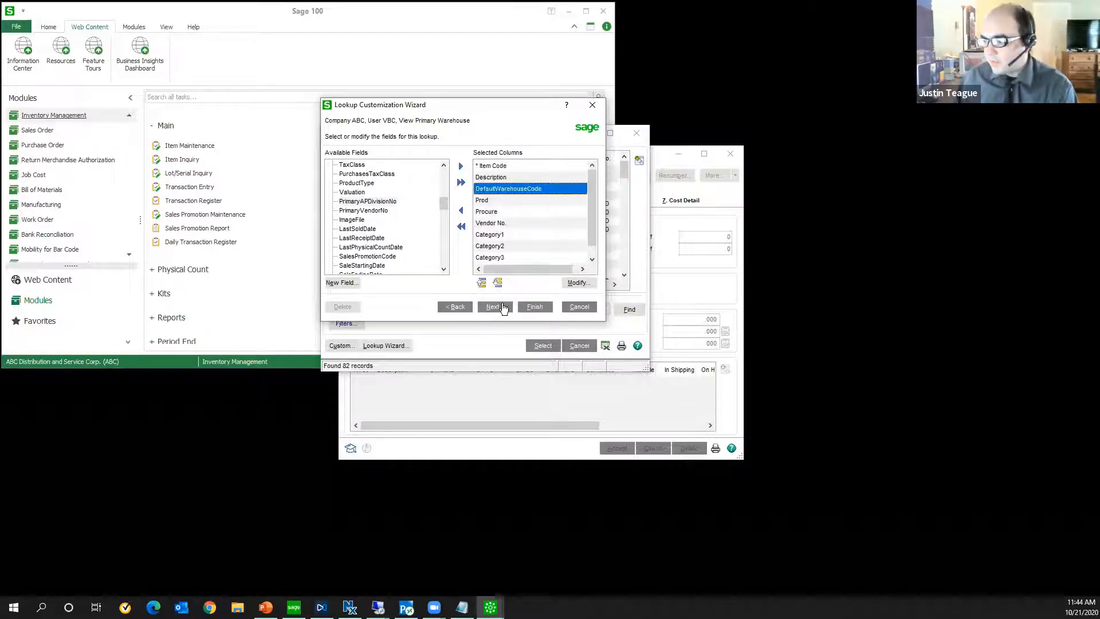
pyautogui.click(482, 284)
# Continue without custom filters, keep Item List as title and Item Code as default search column, and finish the view
pyautogui.click(535, 307)
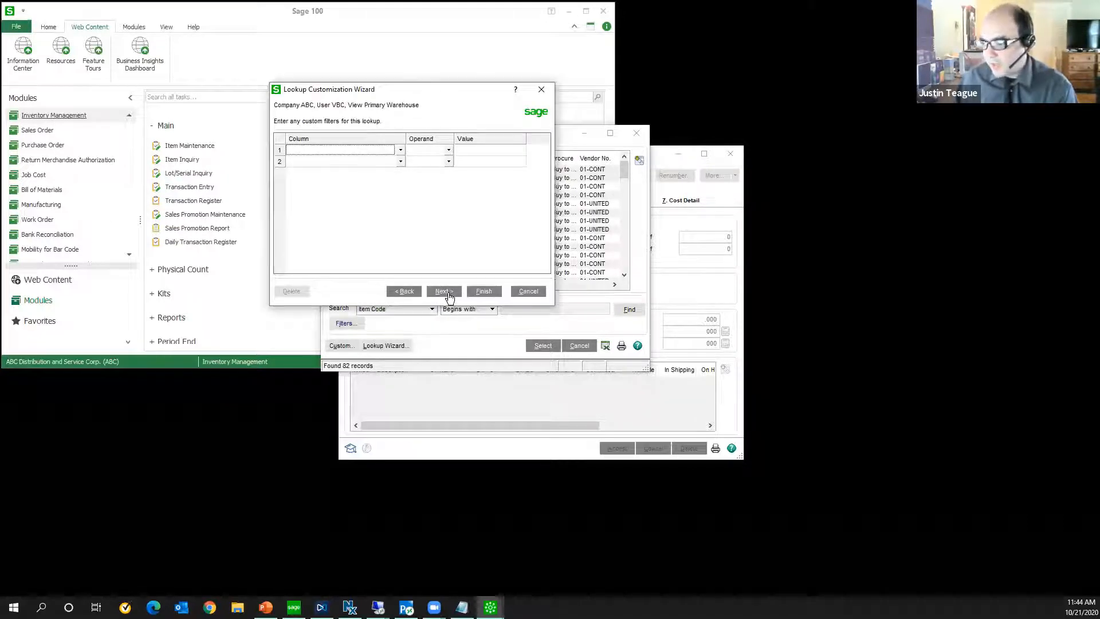
pyautogui.click(446, 292)
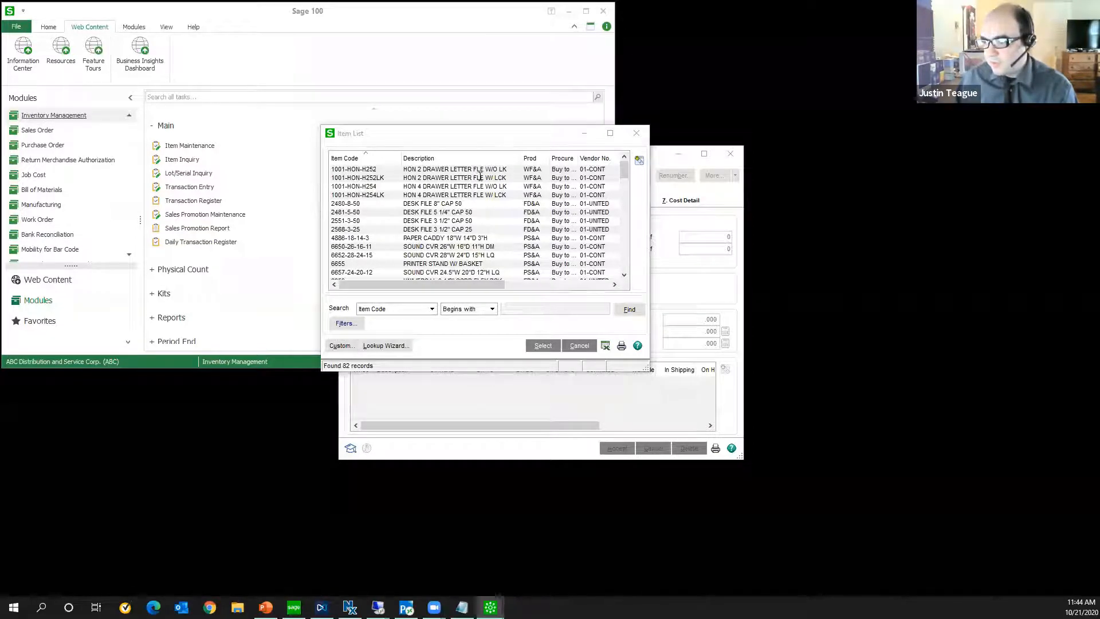
pyautogui.click(404, 178)
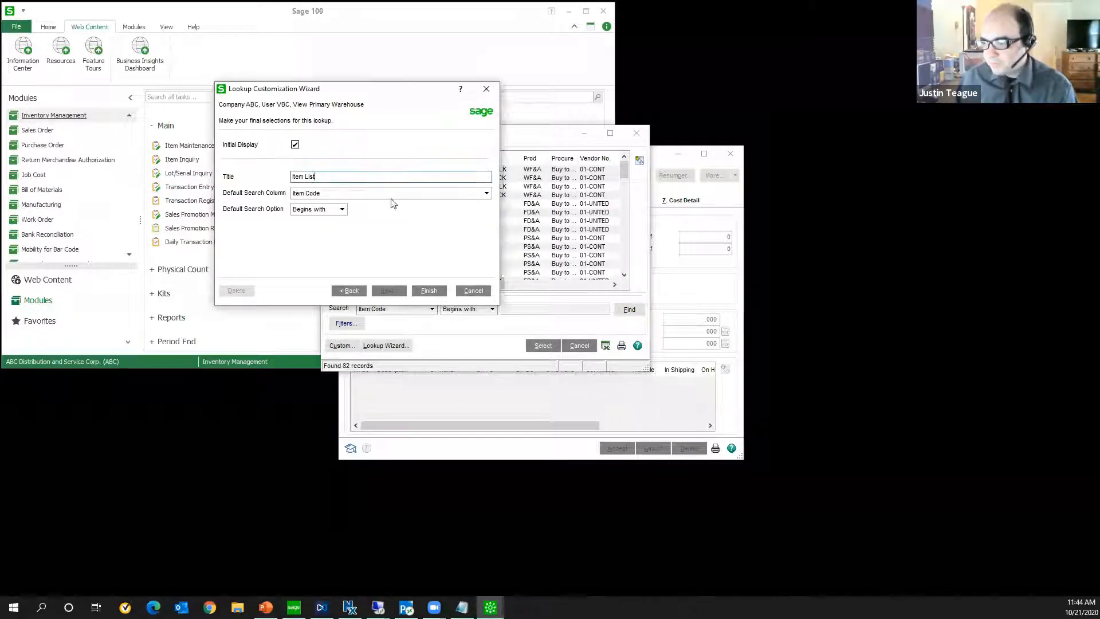
pyautogui.click(428, 291)
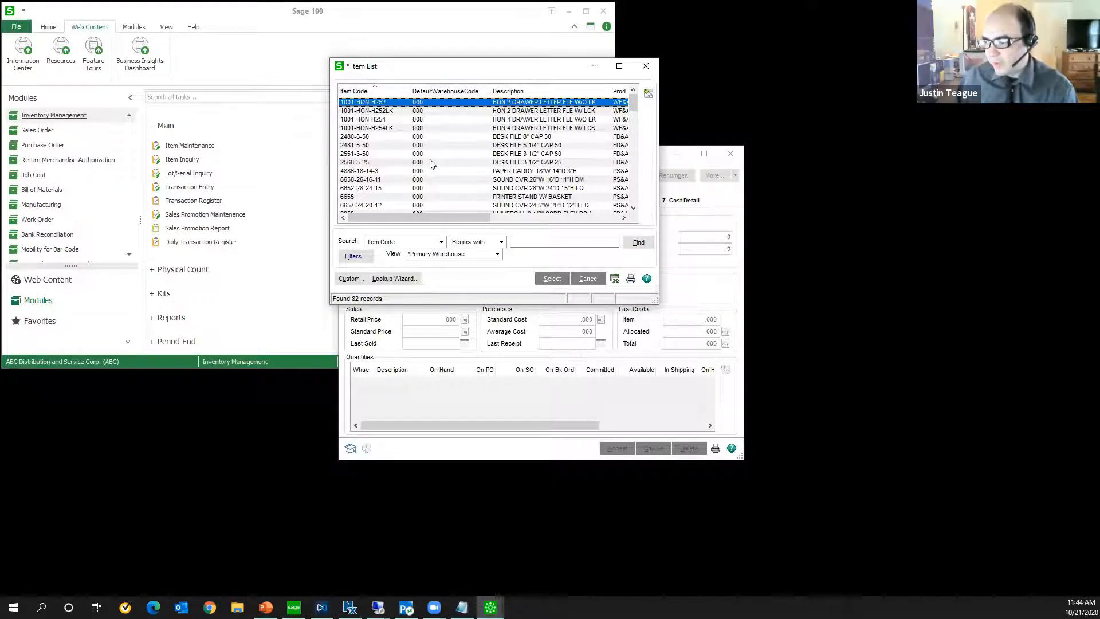
# Review the default warehouse codes of the items in the Primary Warehouse lookup view, and close the lookup
pyautogui.scroll(-2, 432, 163)
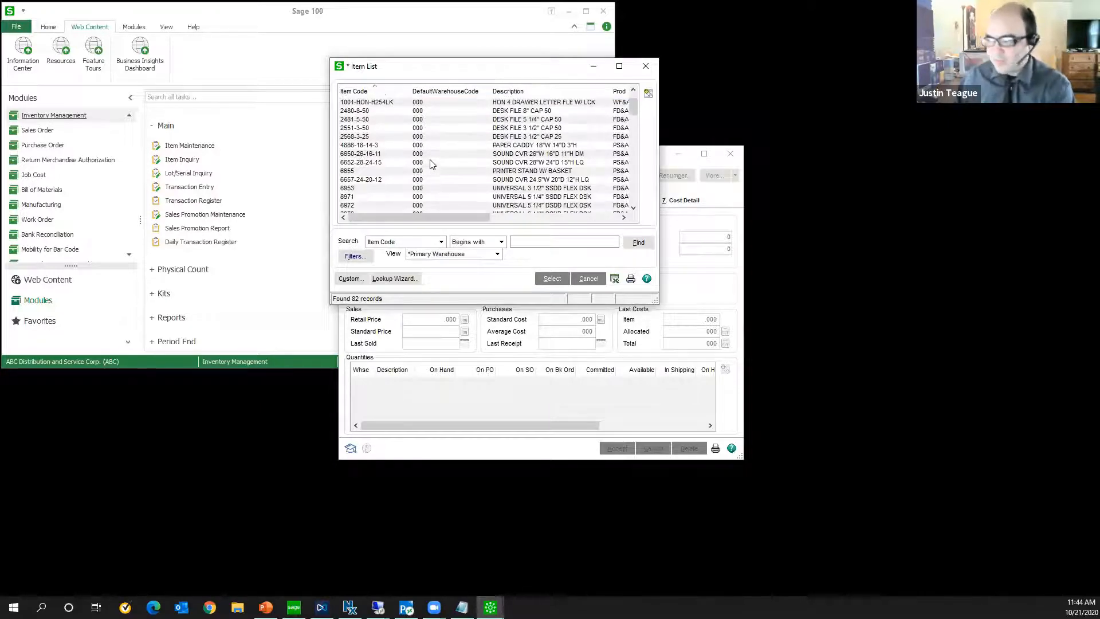
pyautogui.scroll(-15, 432, 163)
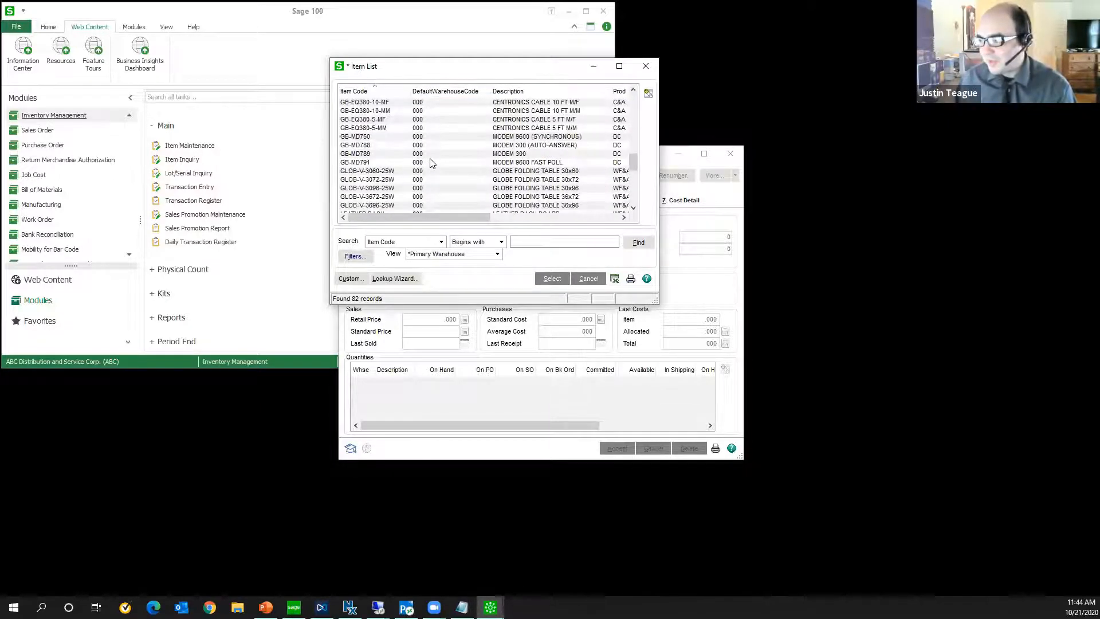
pyautogui.scroll(10, 432, 163)
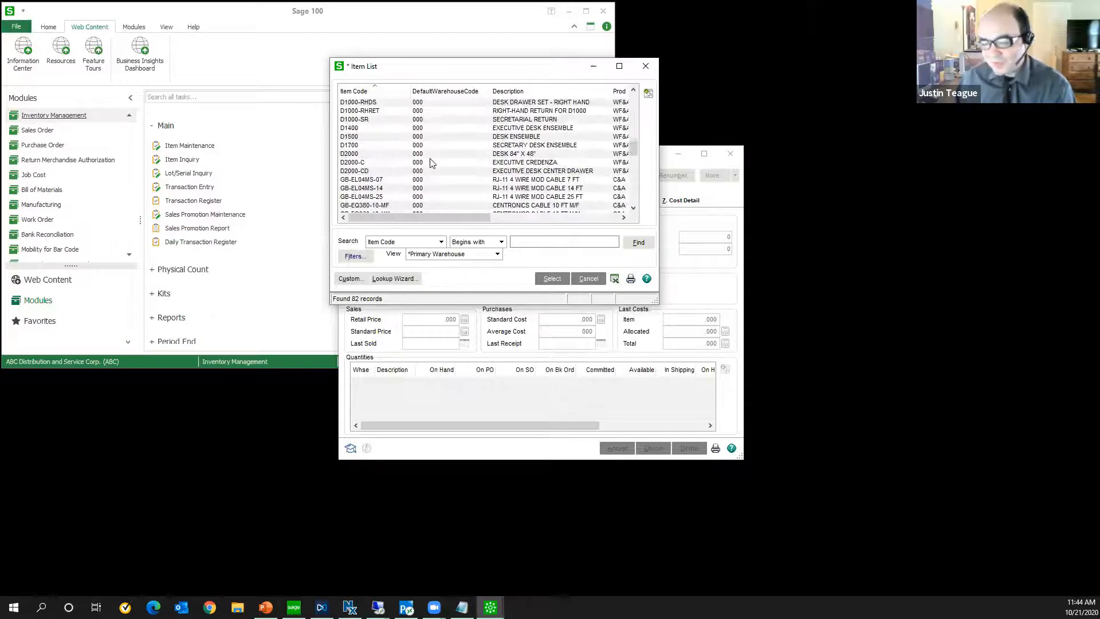
pyautogui.scroll(8, 432, 163)
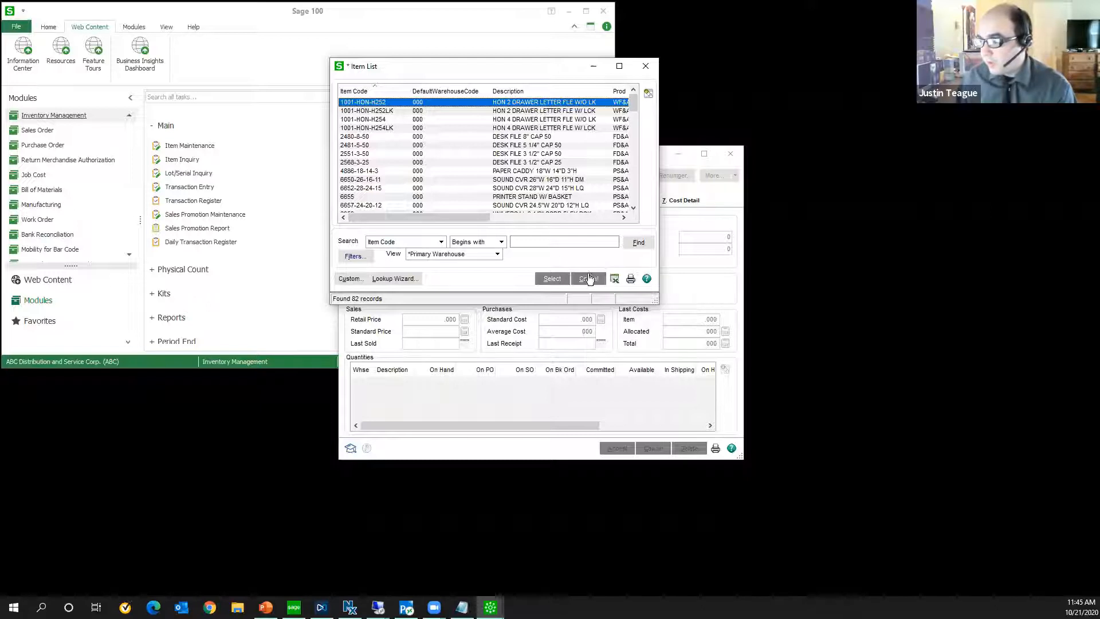
pyautogui.click(648, 70)
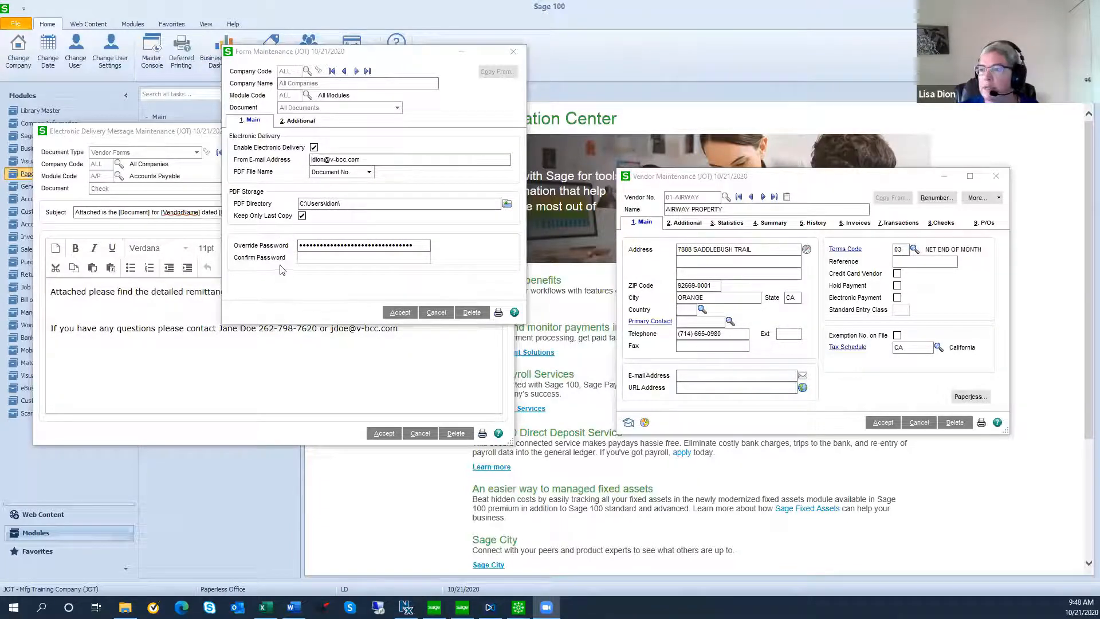
# In the additional form settings for all companies, set Deliver During Check Register Update to Yes, accept, and close Form Maintenance
pyautogui.click(299, 121)
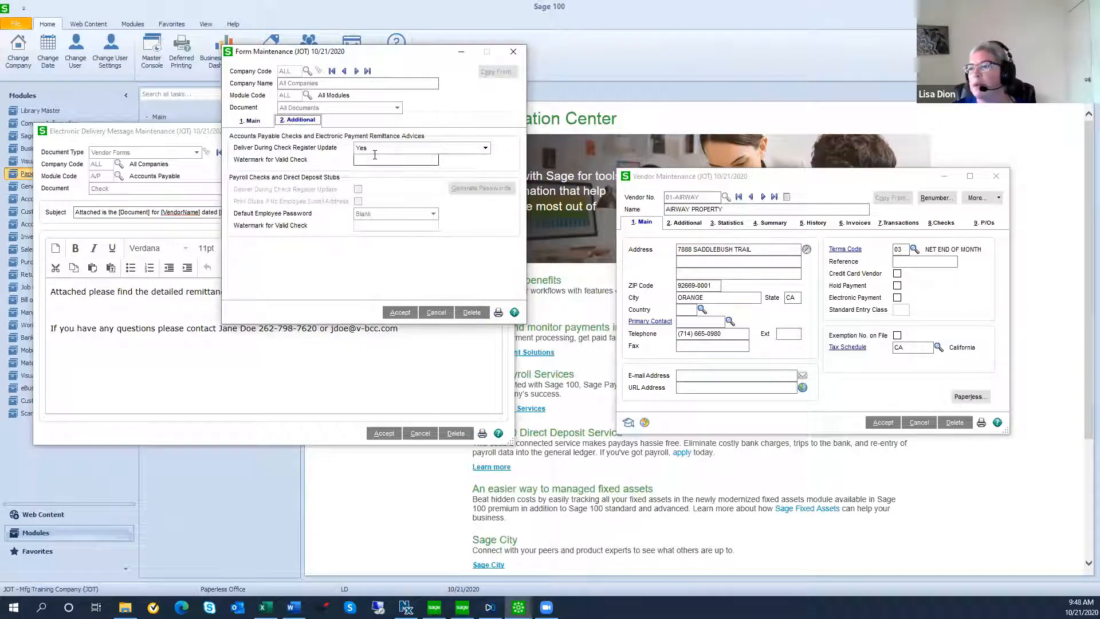
pyautogui.click(485, 149)
pyautogui.click(424, 175)
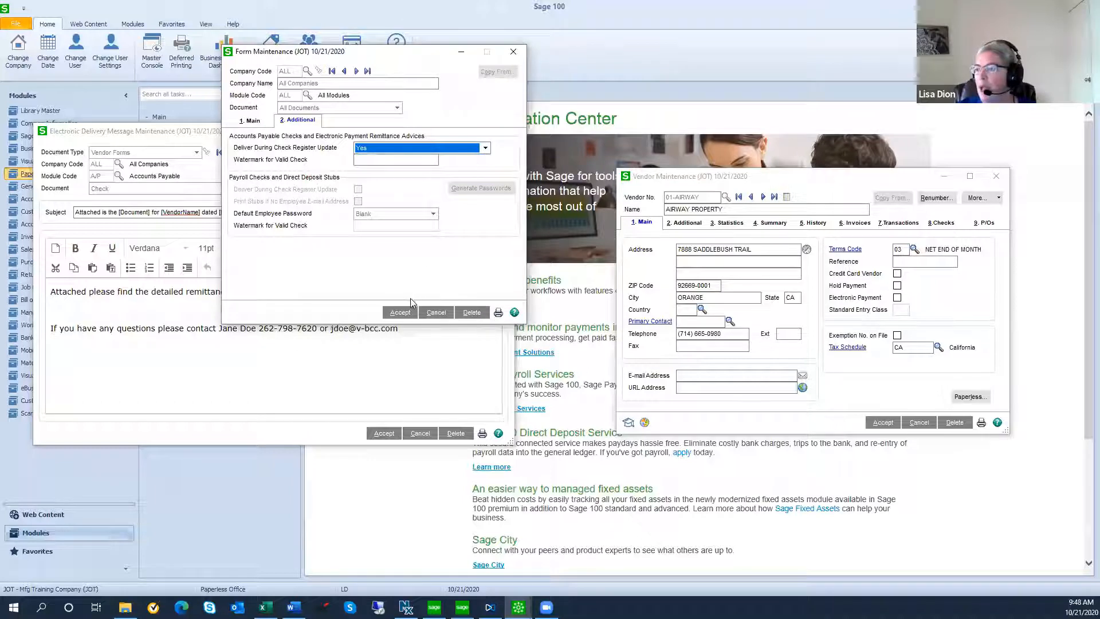
pyautogui.click(399, 312)
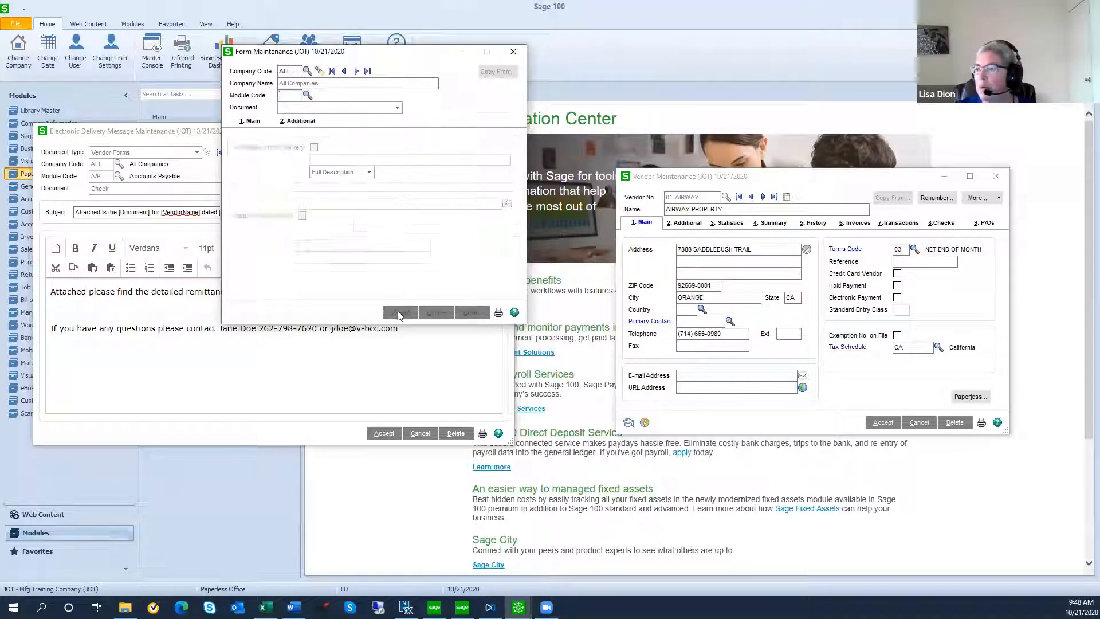
pyautogui.click(513, 51)
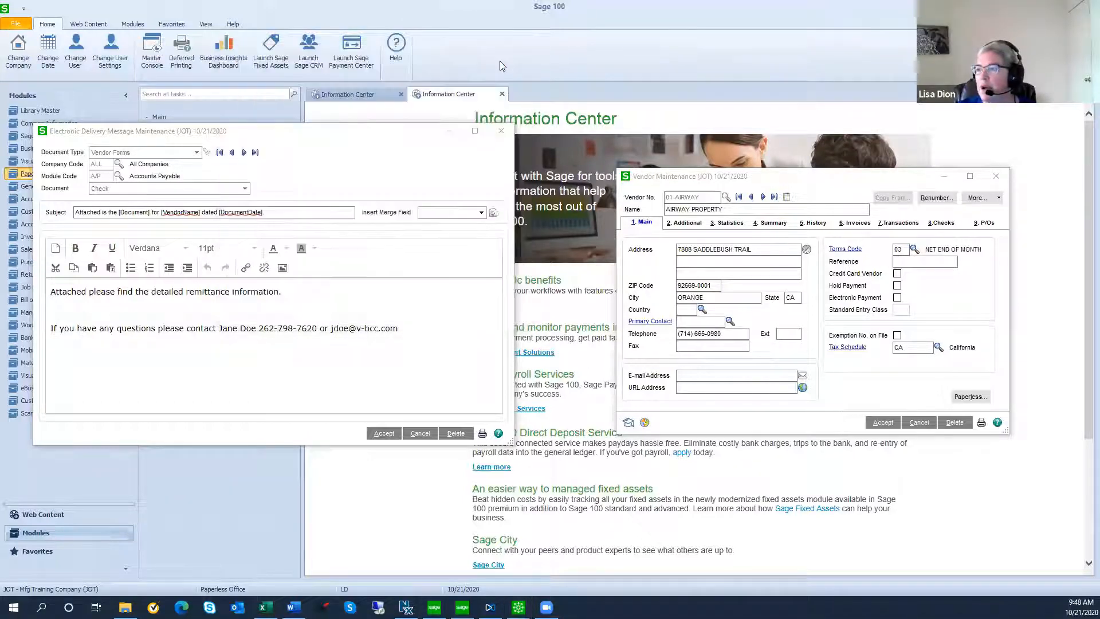
# Rearrange the Vendor Maintenance and Electronic Delivery Message Maintenance windows, and bring the Airway Property vendor record to the front
pyautogui.click(773, 178)
pyautogui.moveTo(772, 177); pyautogui.dragTo(381, 90)
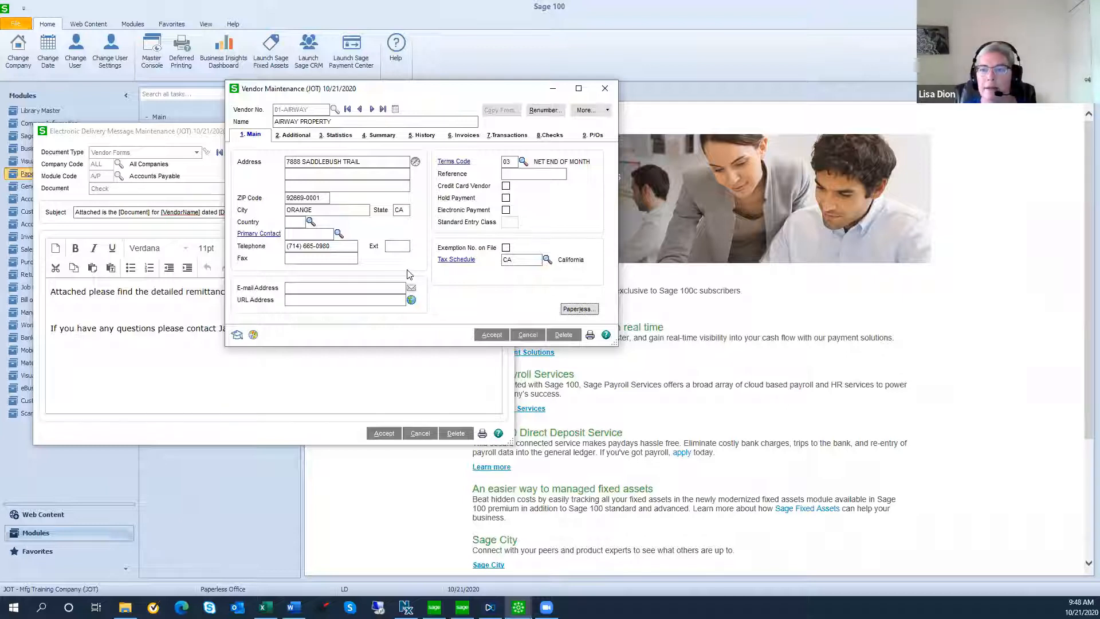
pyautogui.click(140, 132)
pyautogui.moveTo(139, 132); pyautogui.dragTo(111, 116)
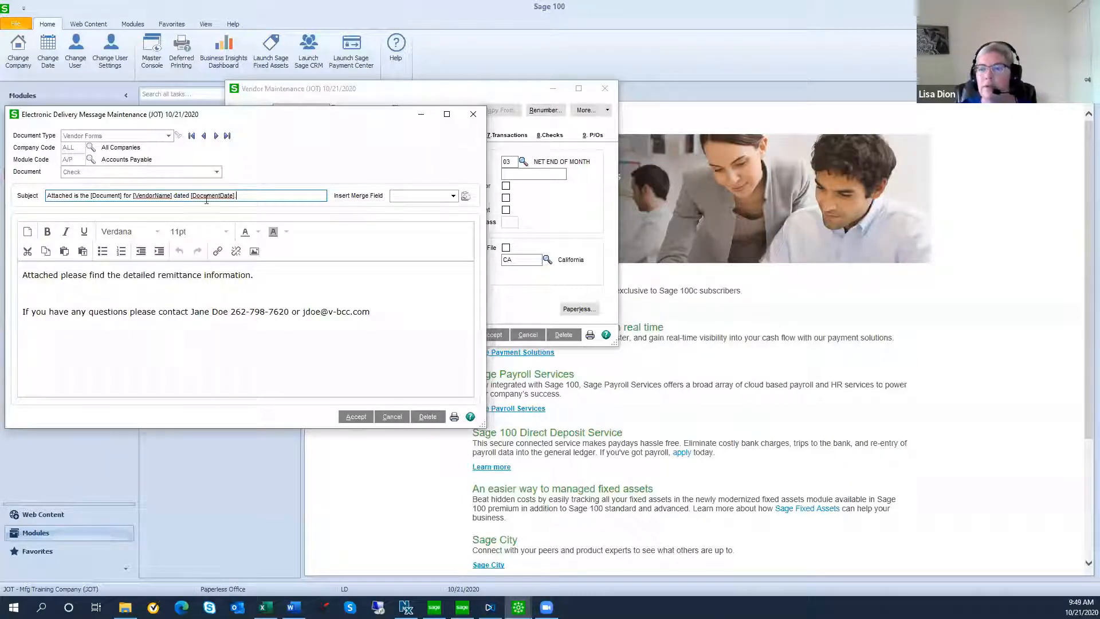
pyautogui.click(448, 94)
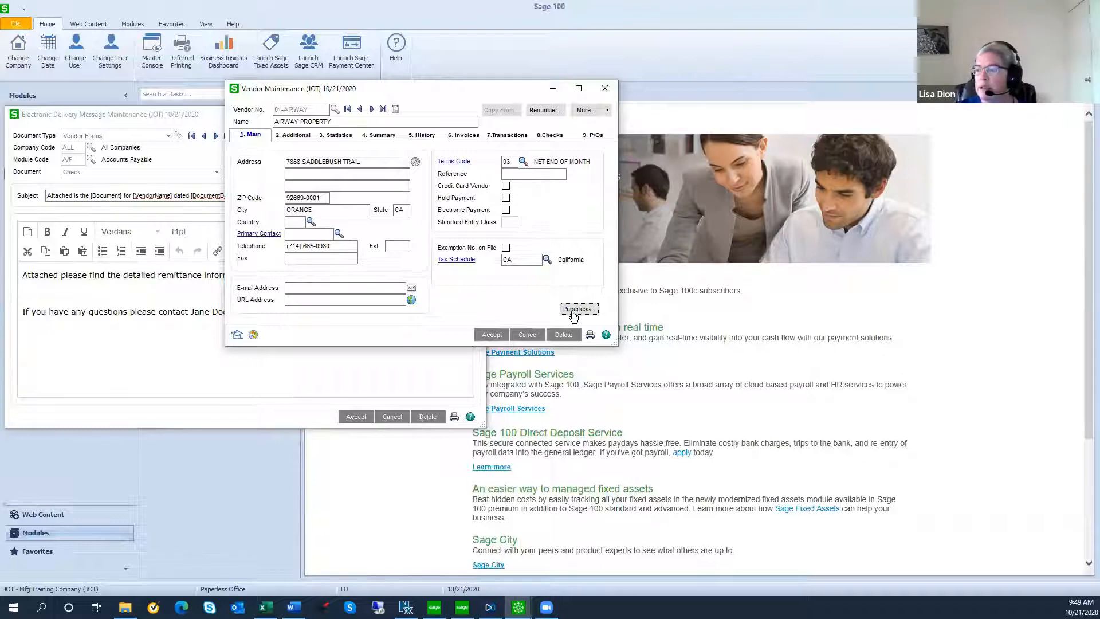
# Open the contacts of vendor Airway Property, load the contact with code AP, accept it, and close the contact window
pyautogui.click(609, 112)
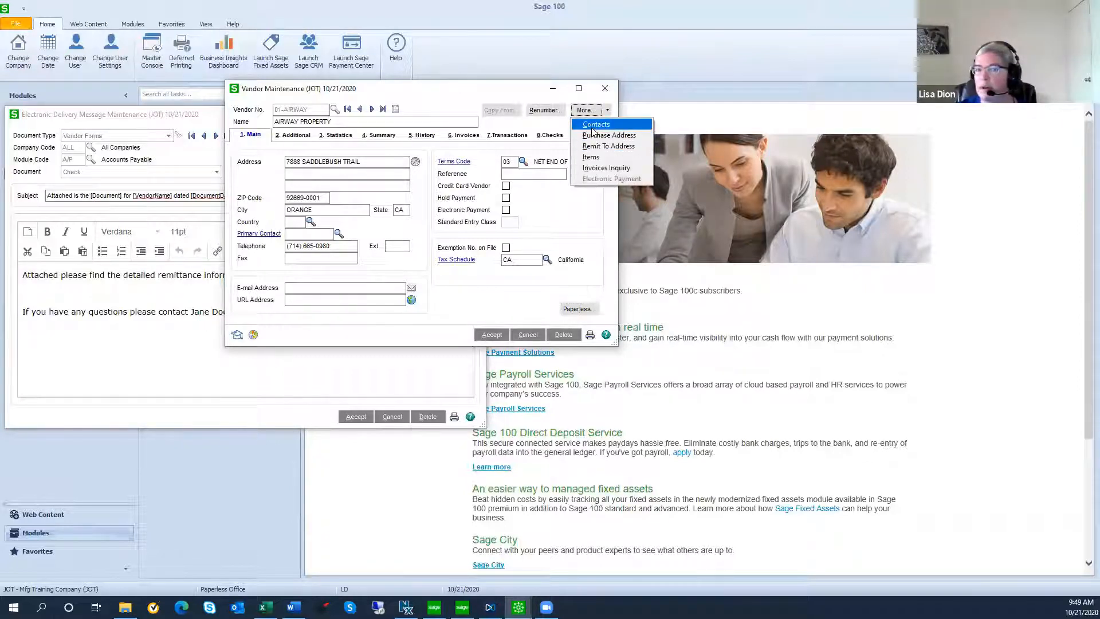
pyautogui.click(594, 125)
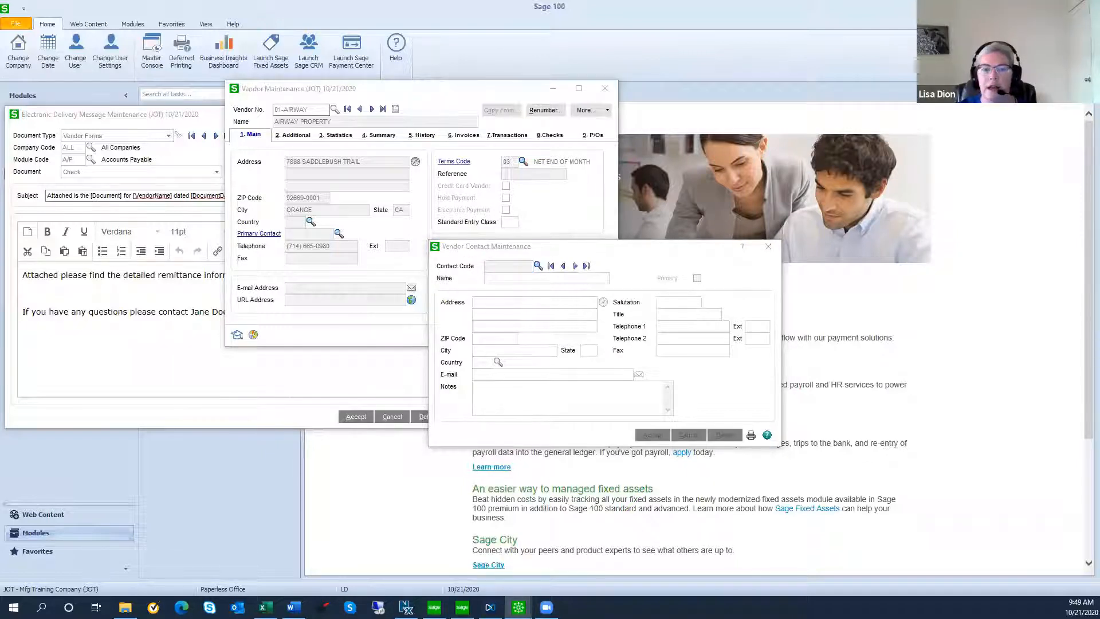
pyautogui.write('AP')
pyautogui.press('Tab')
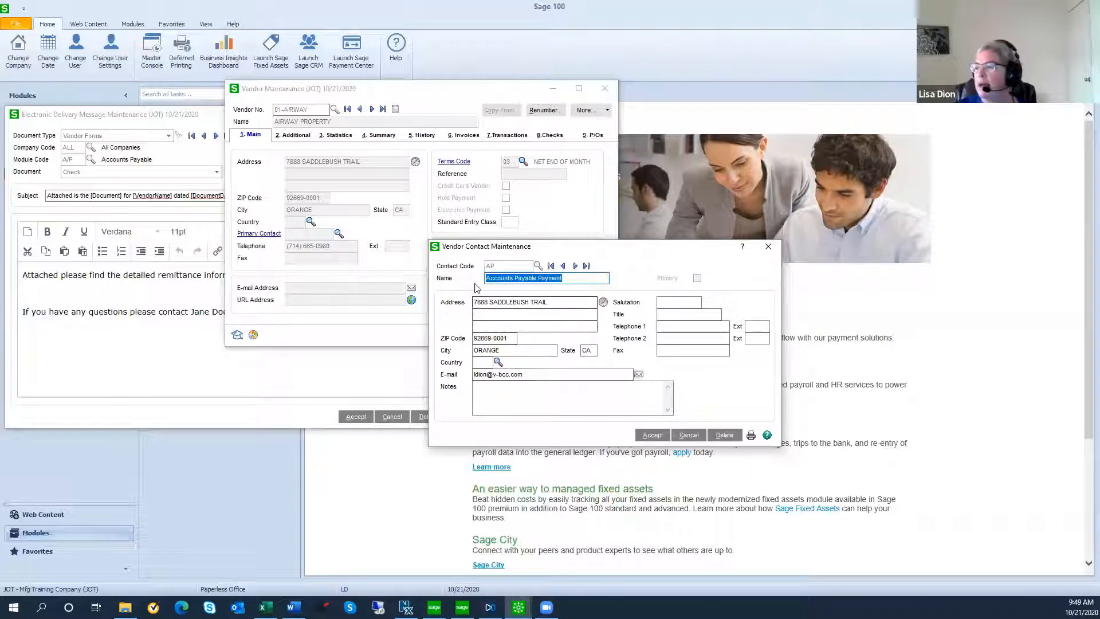
pyautogui.click(649, 436)
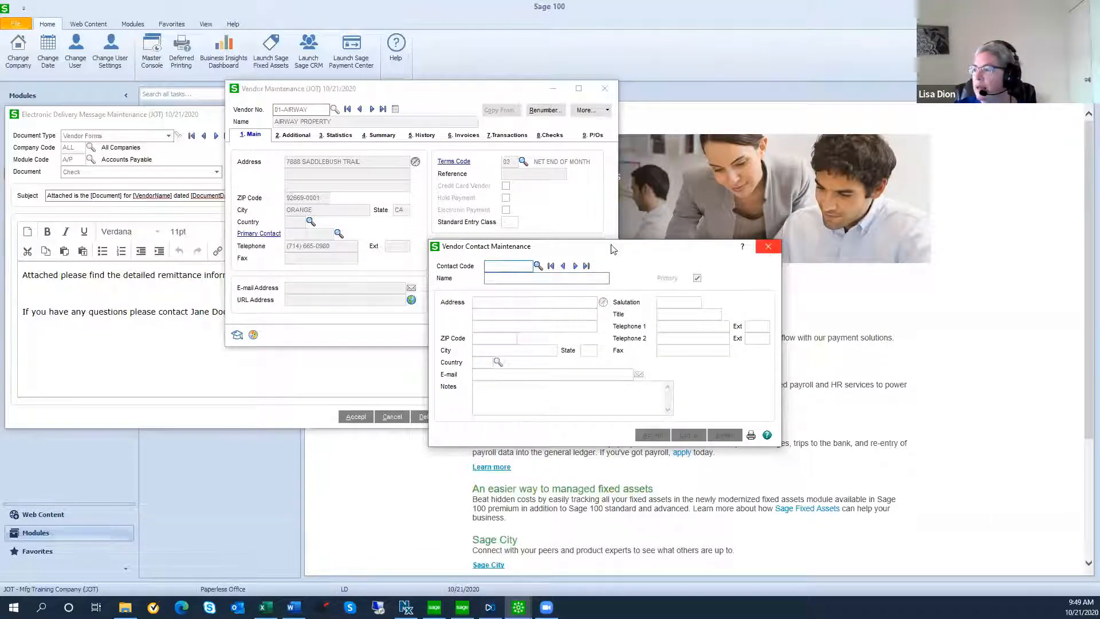
pyautogui.click(768, 247)
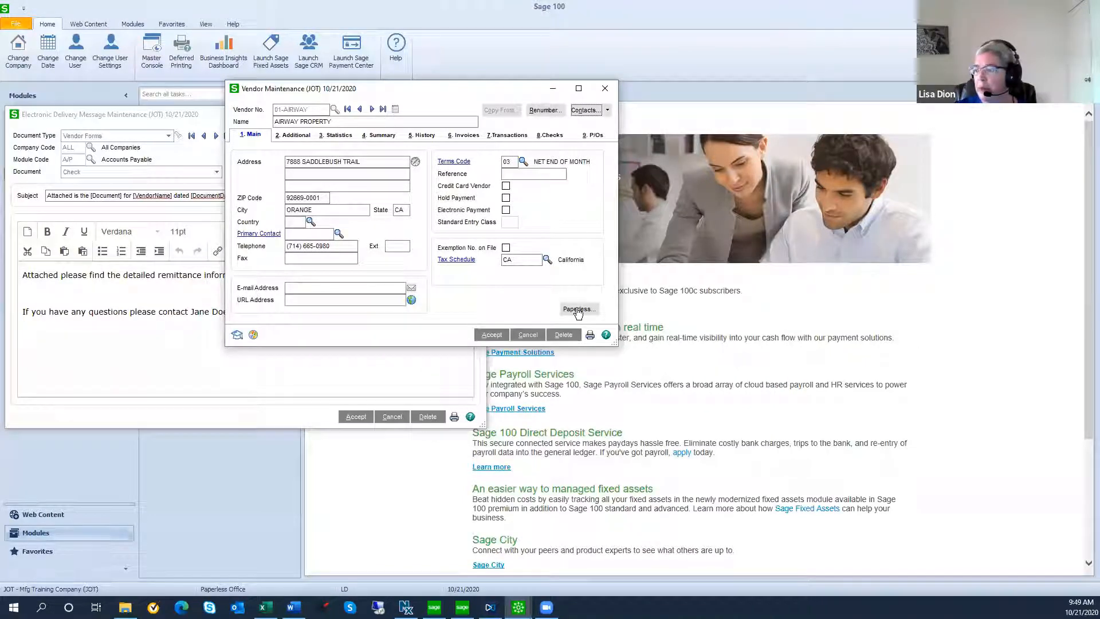
# Open the paperless delivery options of vendor Airway Property, choose the A/P Check document, and enable e-mail delivery
pyautogui.click(578, 309)
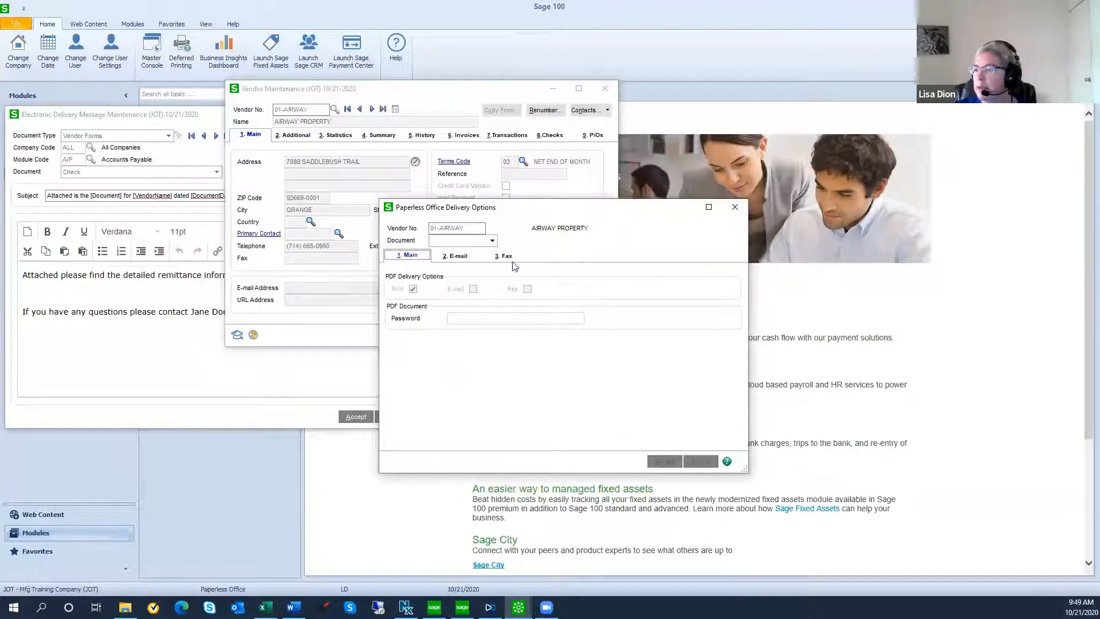
pyautogui.click(493, 241)
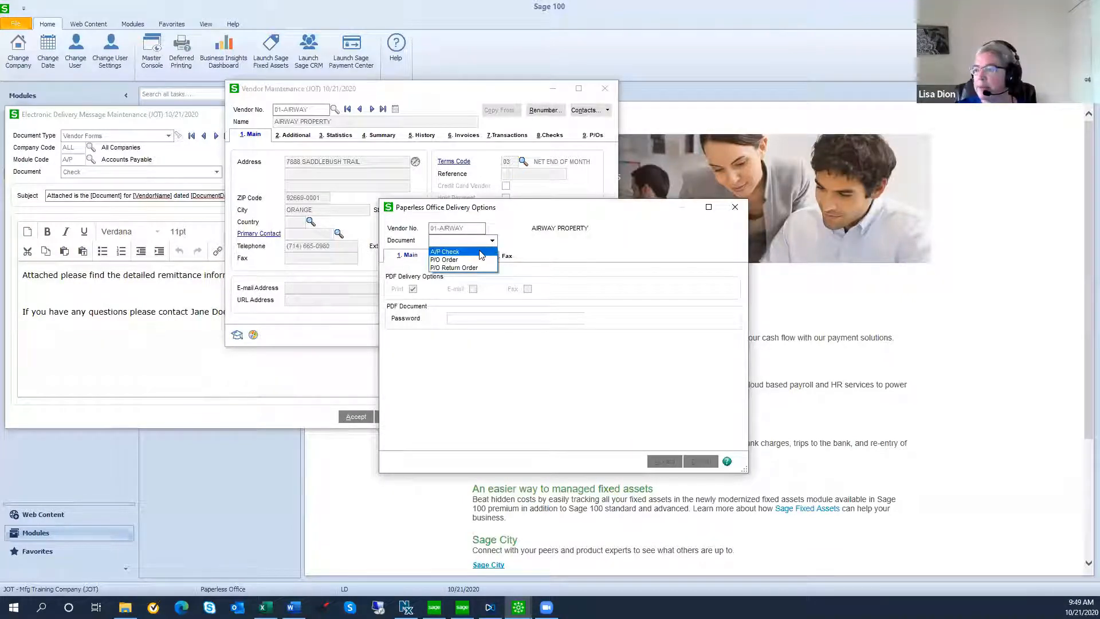
pyautogui.click(480, 252)
pyautogui.click(474, 290)
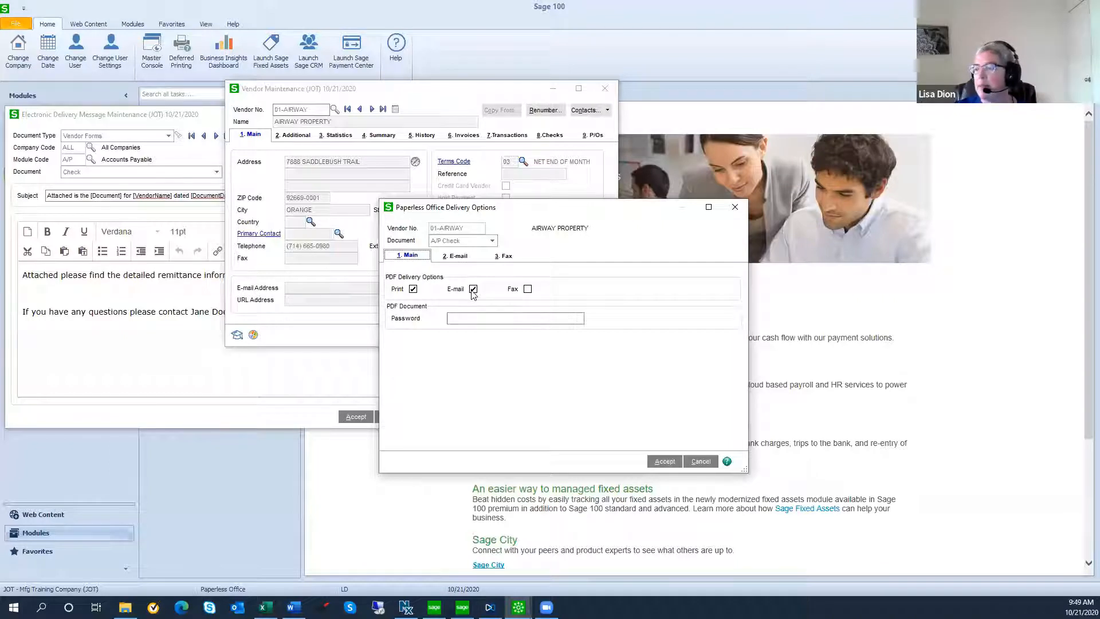
# Keep contact AP as the To recipient for e-mailed checks, accept the delivery options and the vendor, and close Vendor Maintenance
pyautogui.click(459, 257)
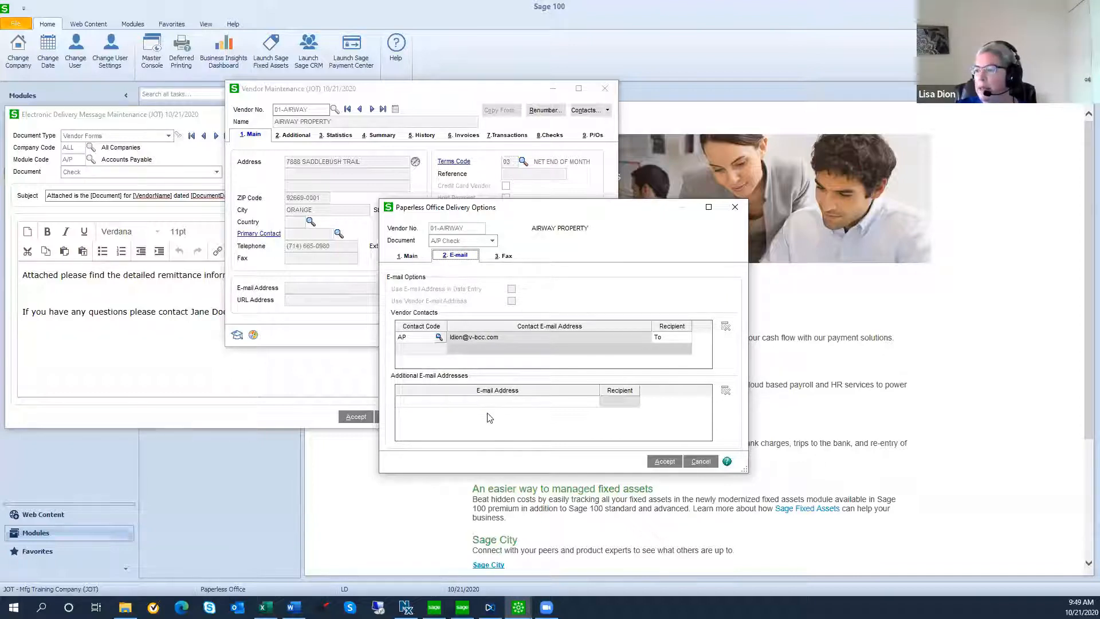
pyautogui.click(686, 342)
pyautogui.click(686, 341)
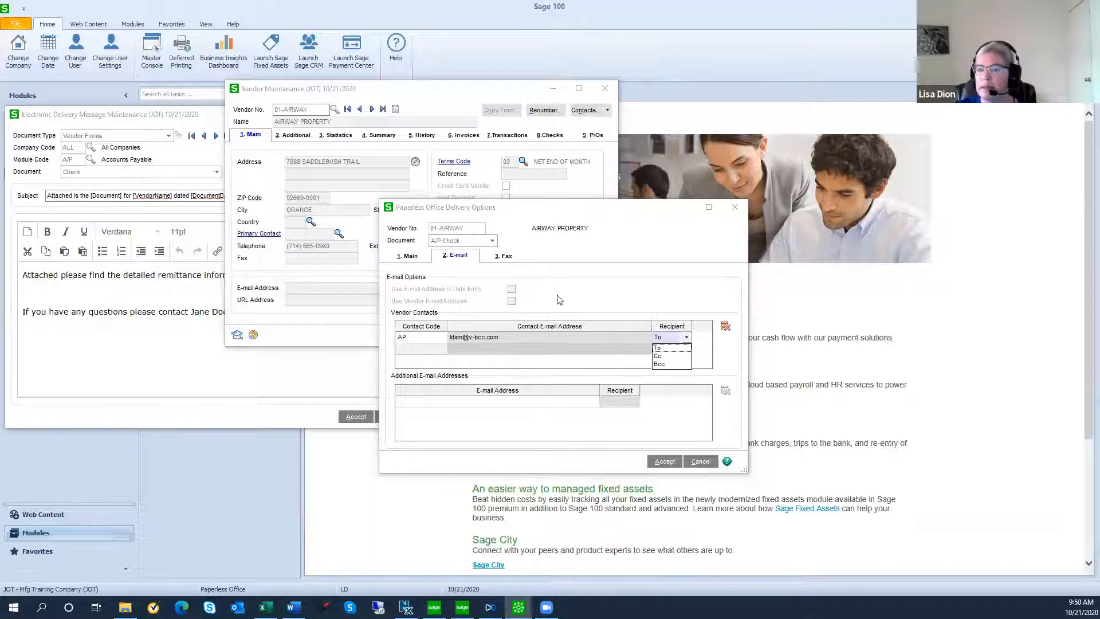
pyautogui.click(664, 462)
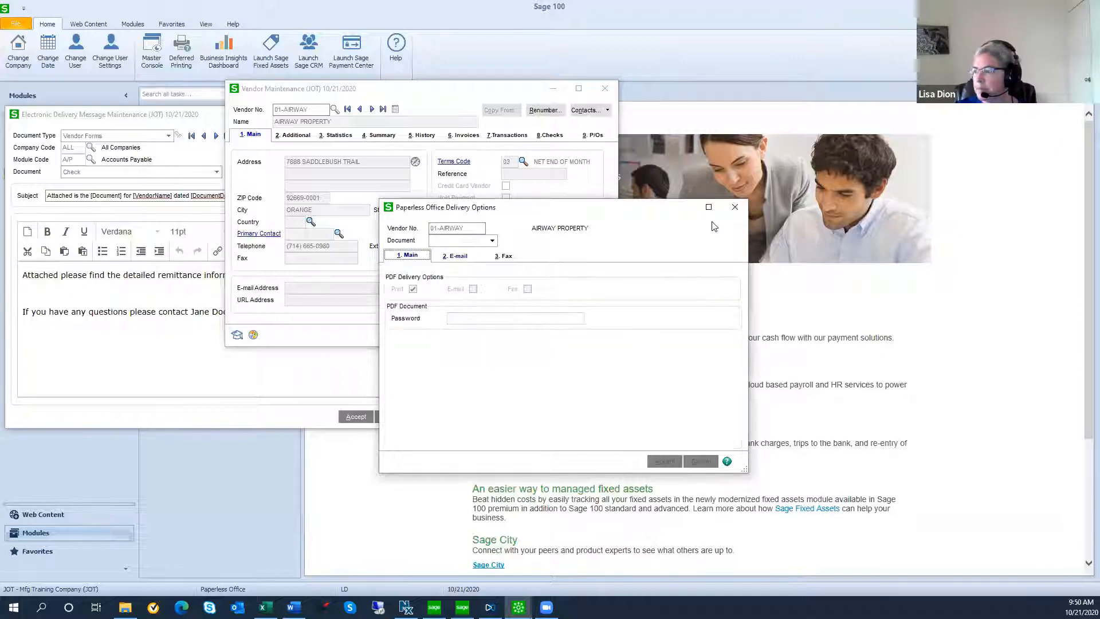
pyautogui.click(735, 207)
pyautogui.click(495, 337)
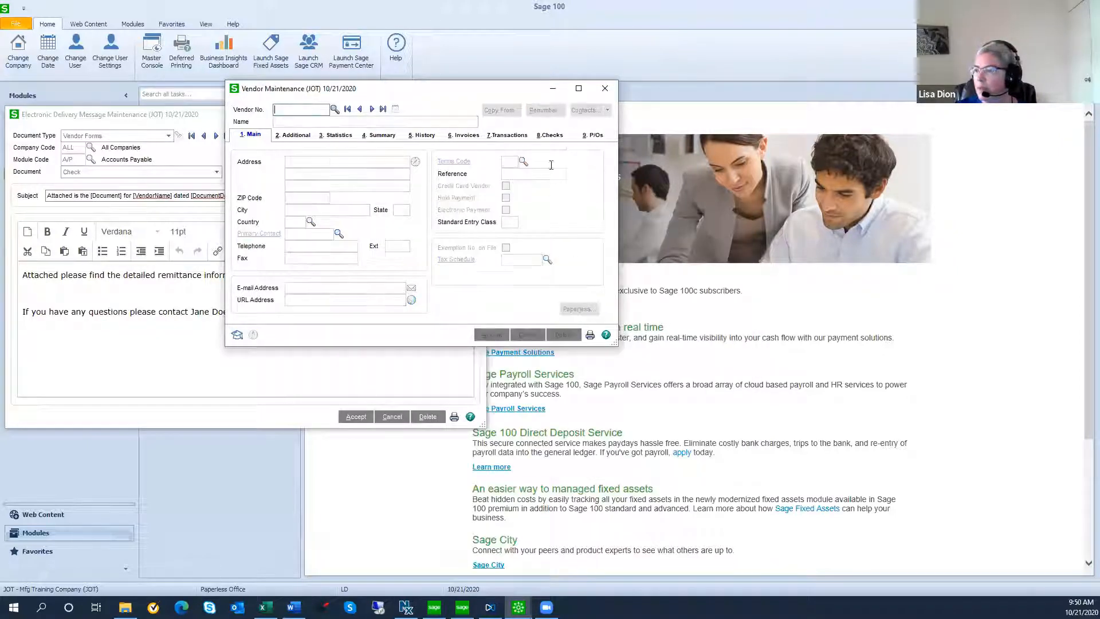
pyautogui.click(604, 88)
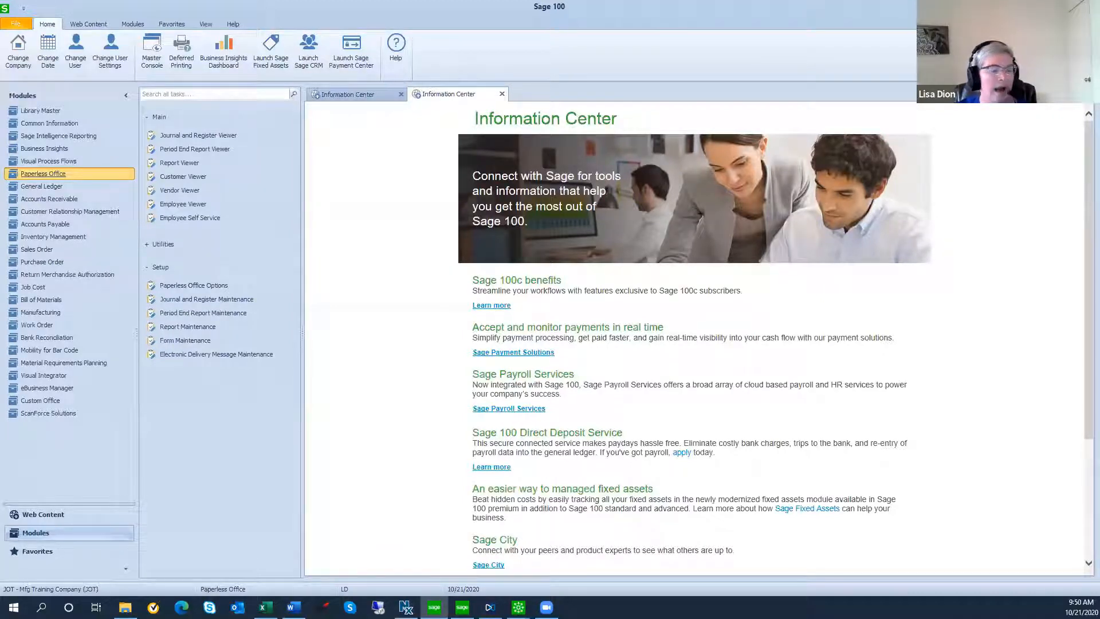
# Open Purchase Order Entry in the Purchase Order module and start a new order with the next automatic number
pyautogui.click(46, 262)
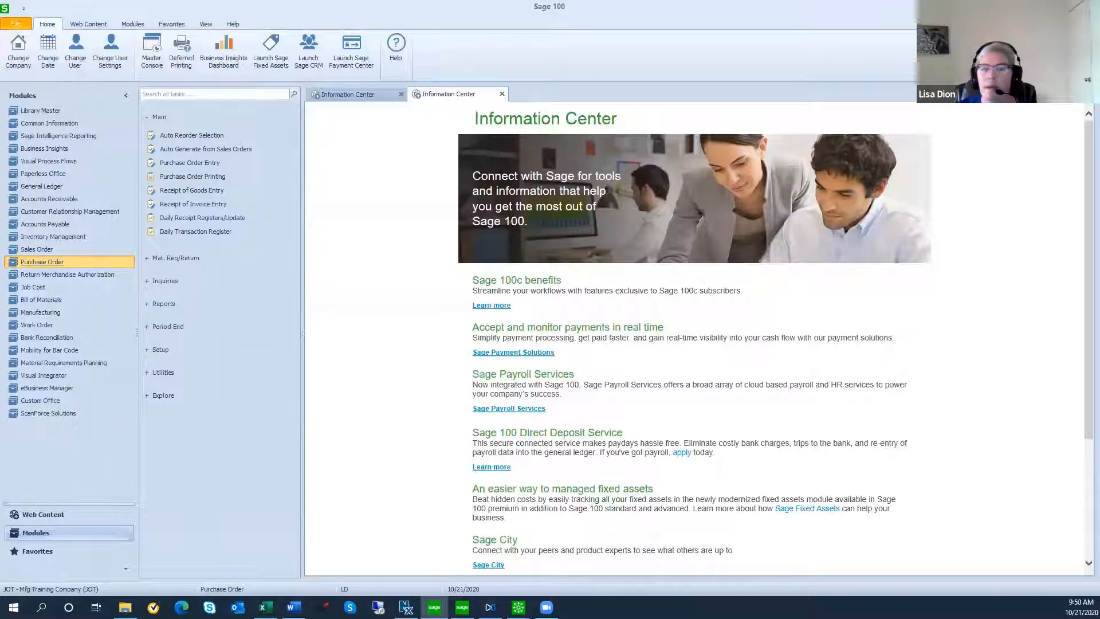
pyautogui.click(192, 165)
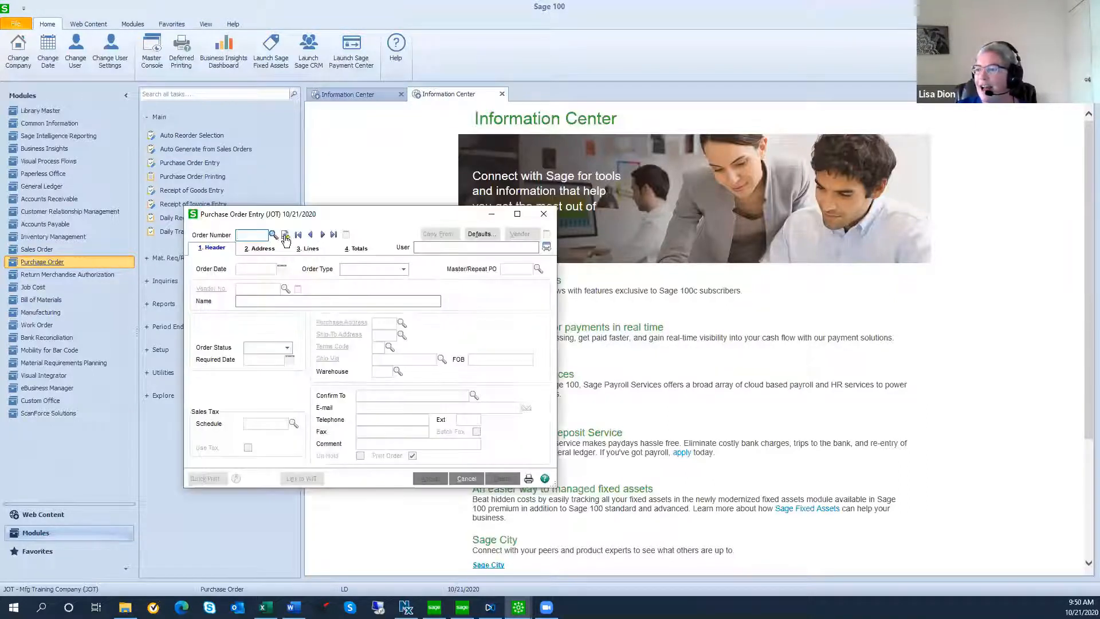
pyautogui.click(285, 239)
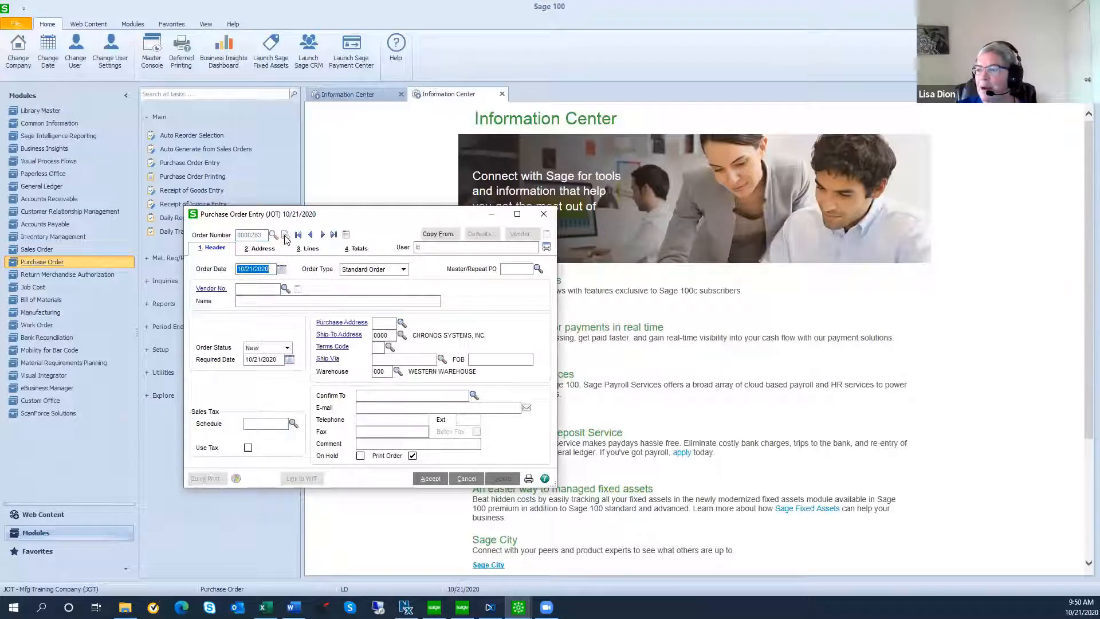
# Fill the new order by copying an existing standard order, with Purchase Order as the Copy From source
pyautogui.click(441, 235)
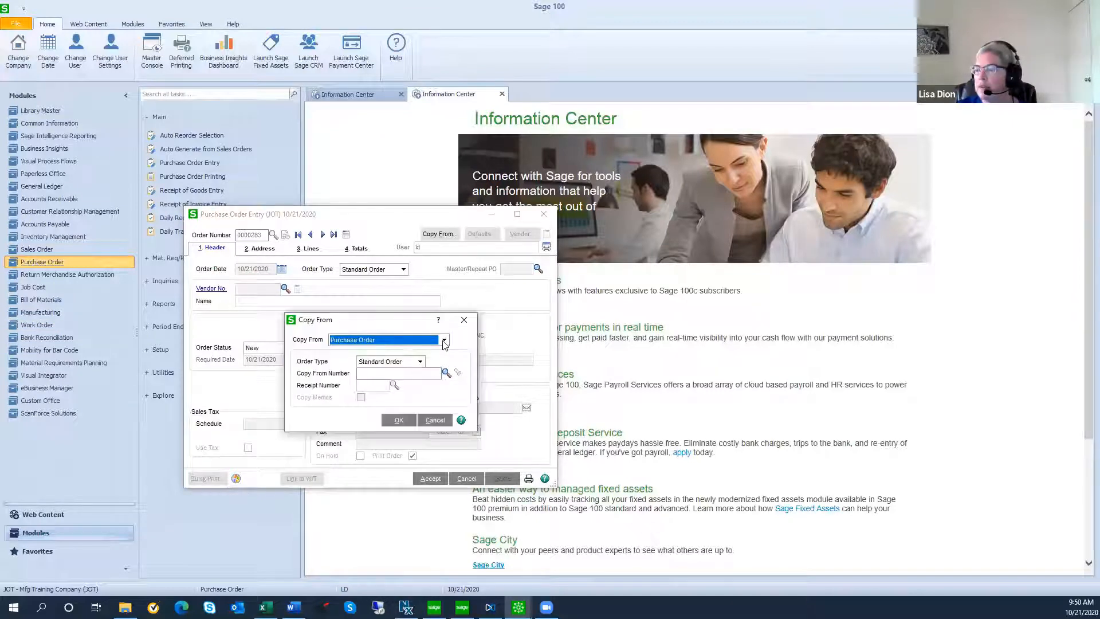
pyautogui.click(444, 340)
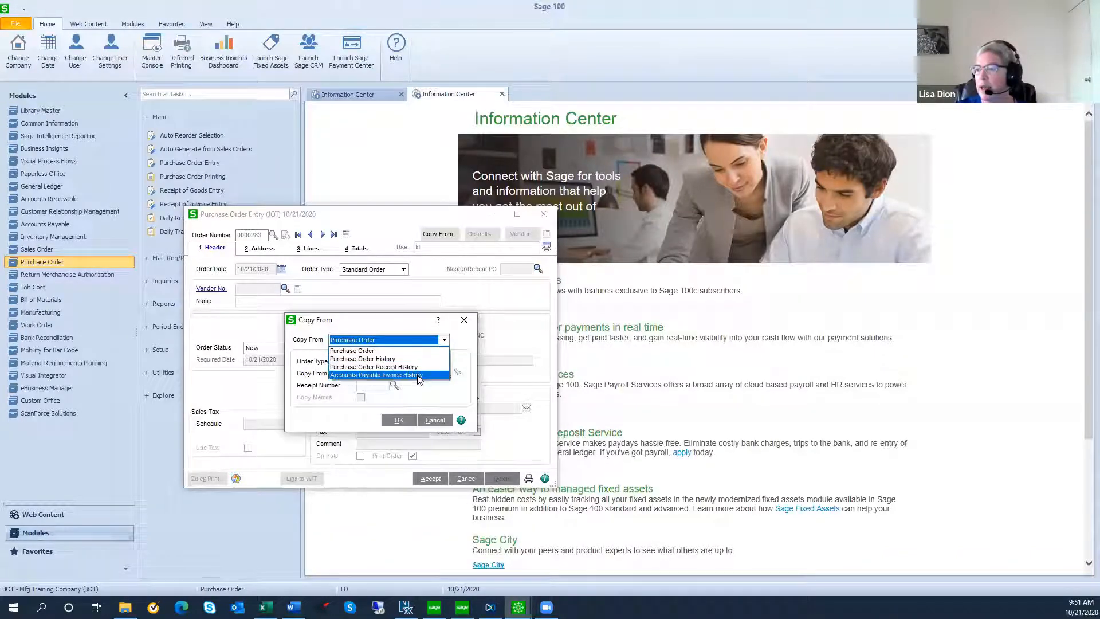
pyautogui.click(382, 352)
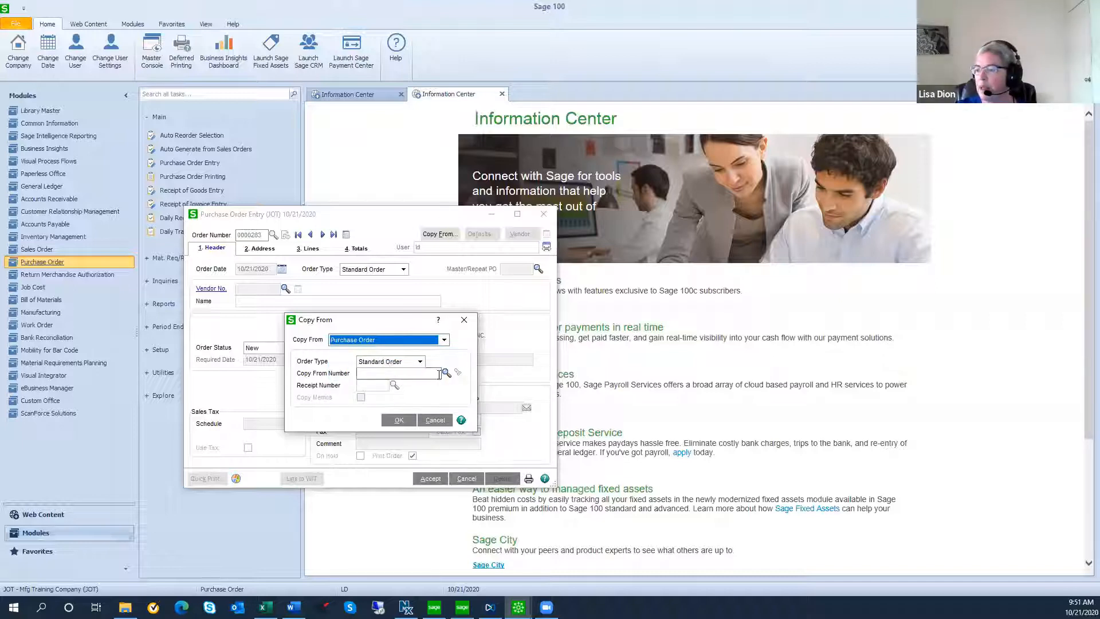
pyautogui.click(446, 373)
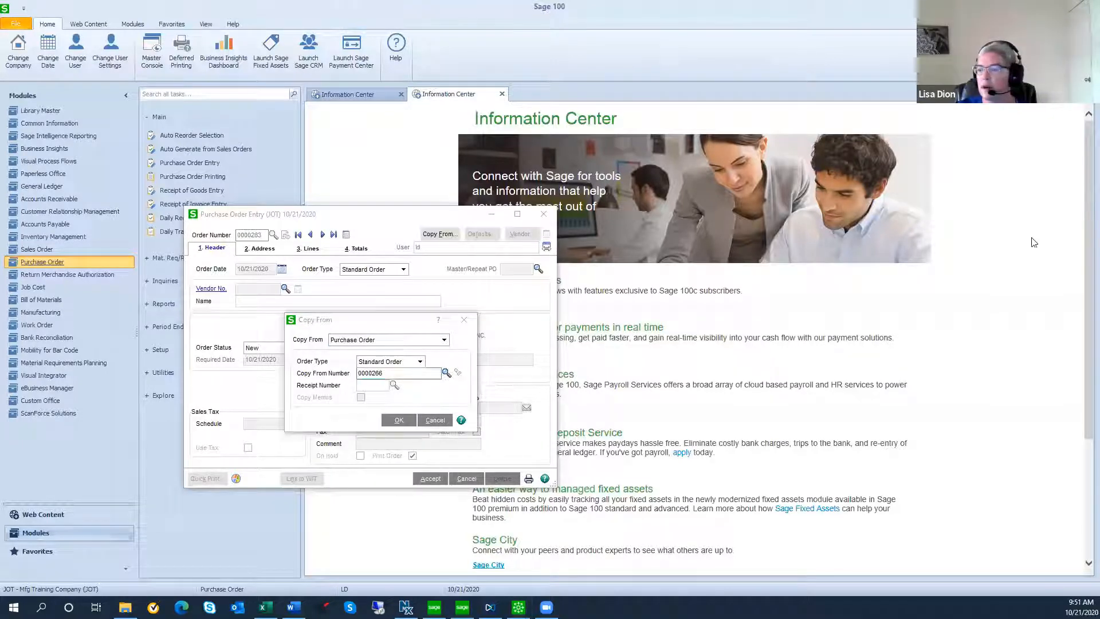
pyautogui.click(399, 422)
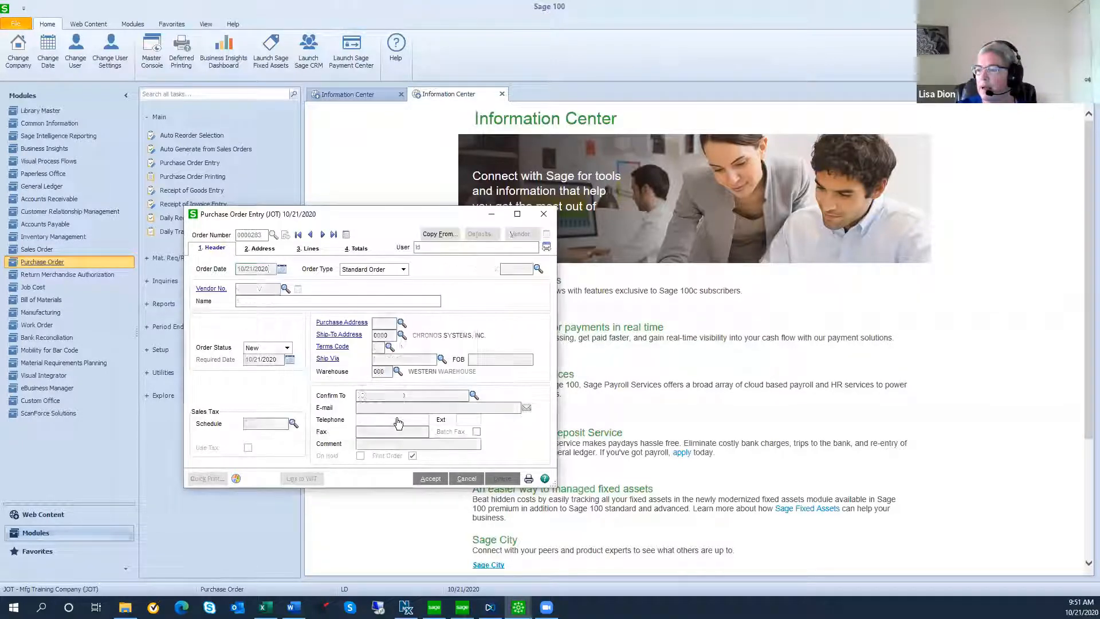
# Review the copied item lines and the totals of the new purchase order, and accept it
pyautogui.click(311, 252)
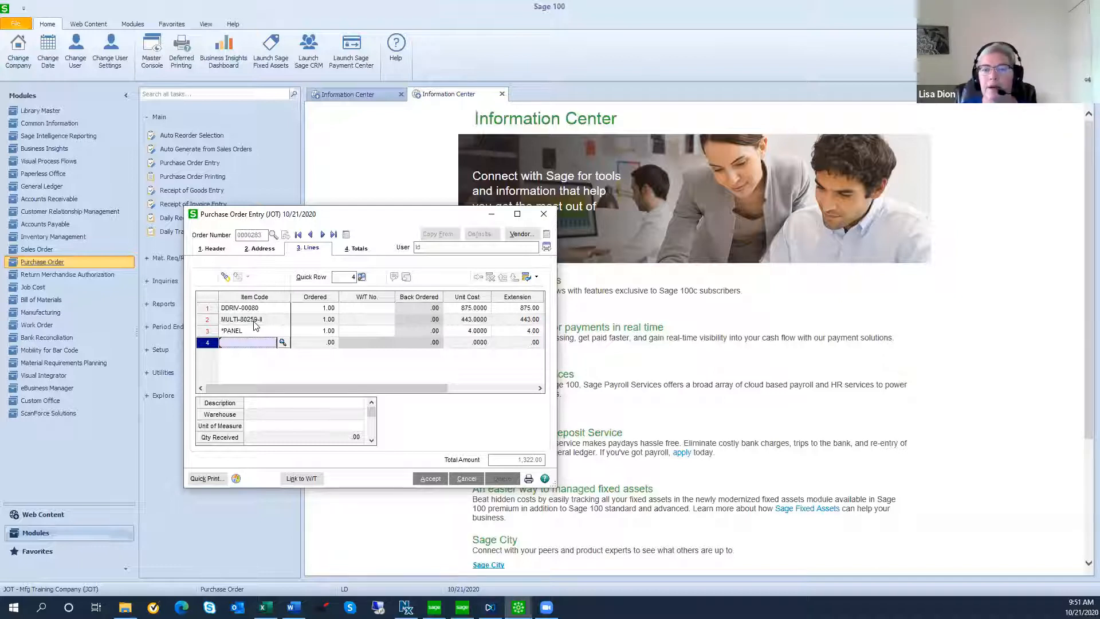
pyautogui.click(233, 344)
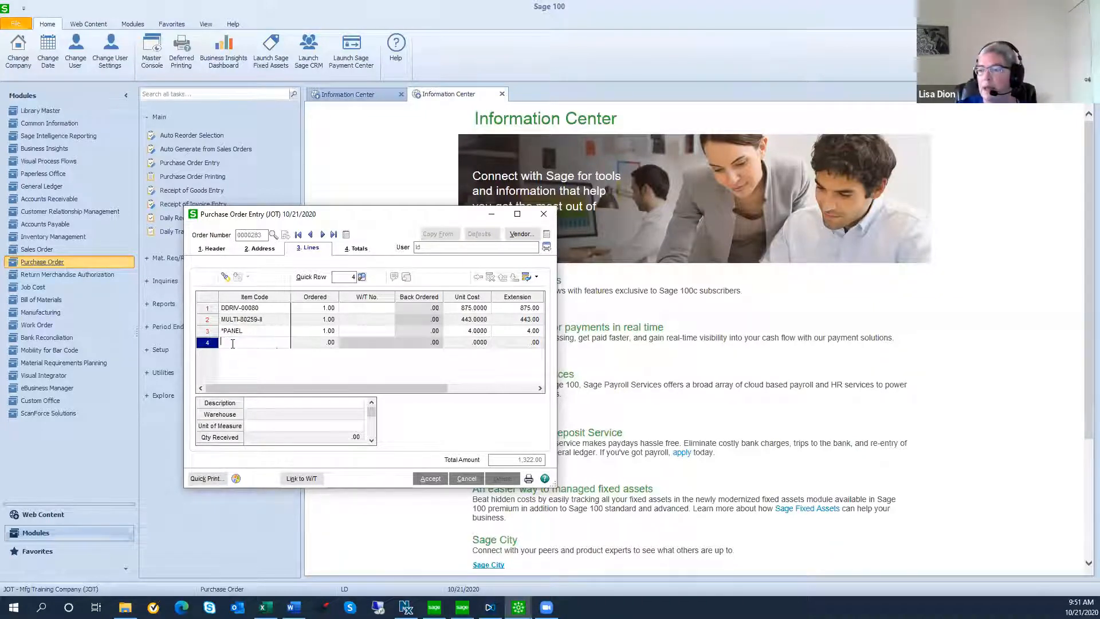
pyautogui.rightClick(233, 344)
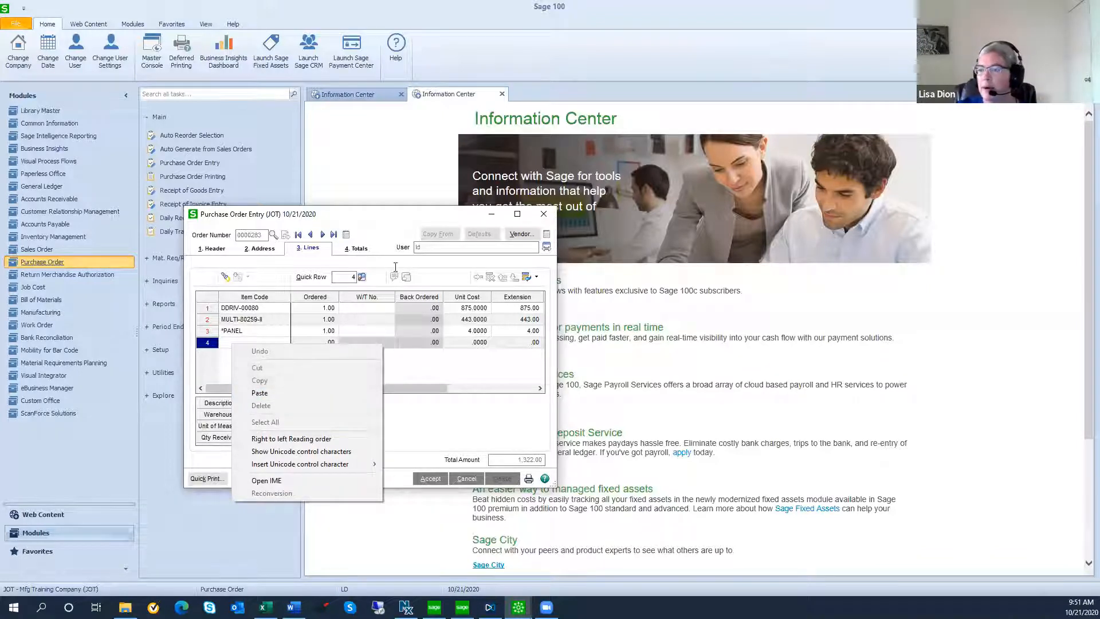
pyautogui.click(378, 235)
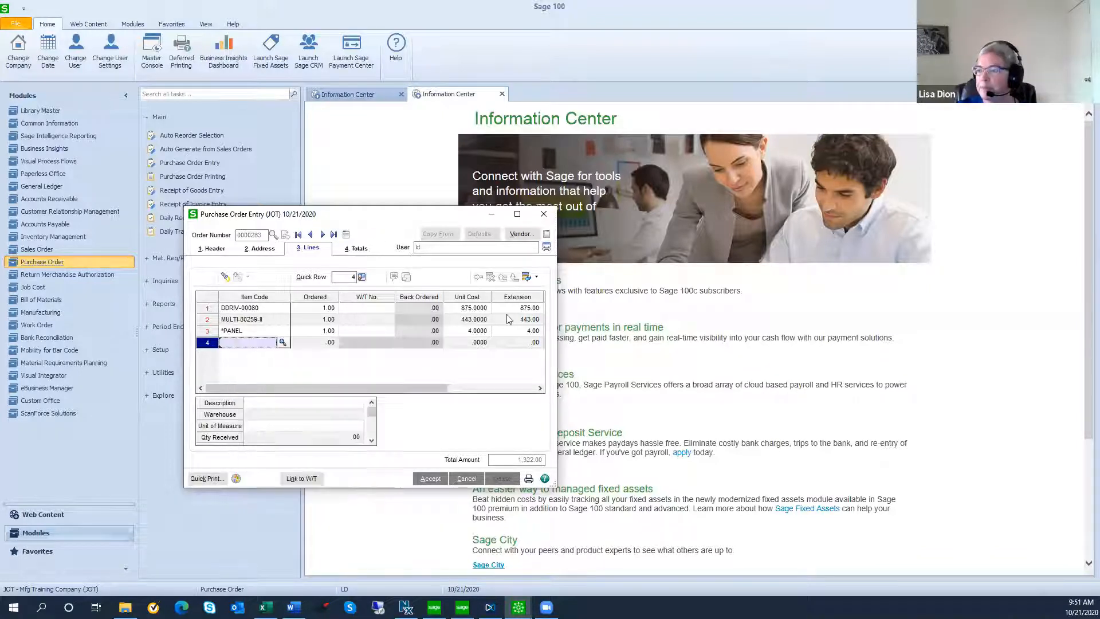
pyautogui.click(431, 480)
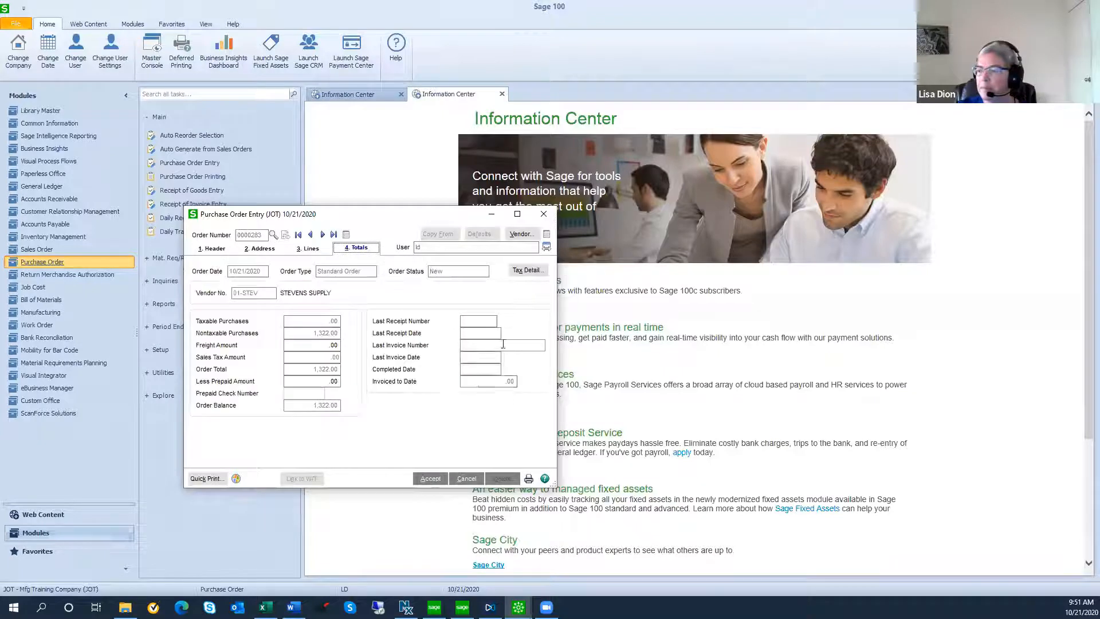
pyautogui.click(431, 480)
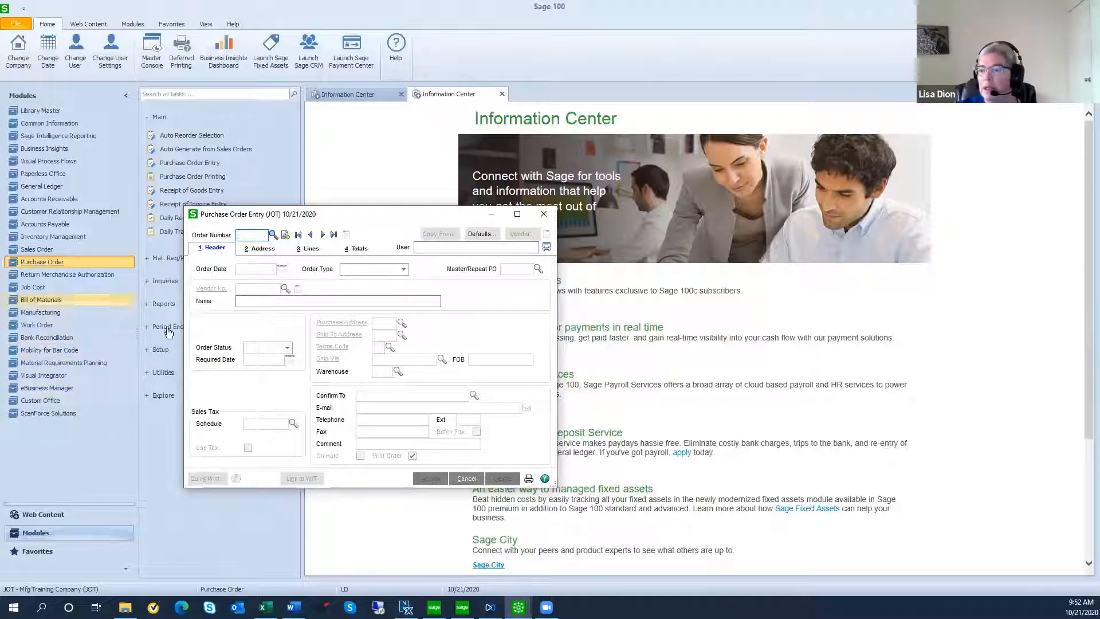
# List the Purchase Order utilities and period-end tasks, examine the Purchases Clearing Report for uninvoiced receipts, and close it
pyautogui.click(163, 374)
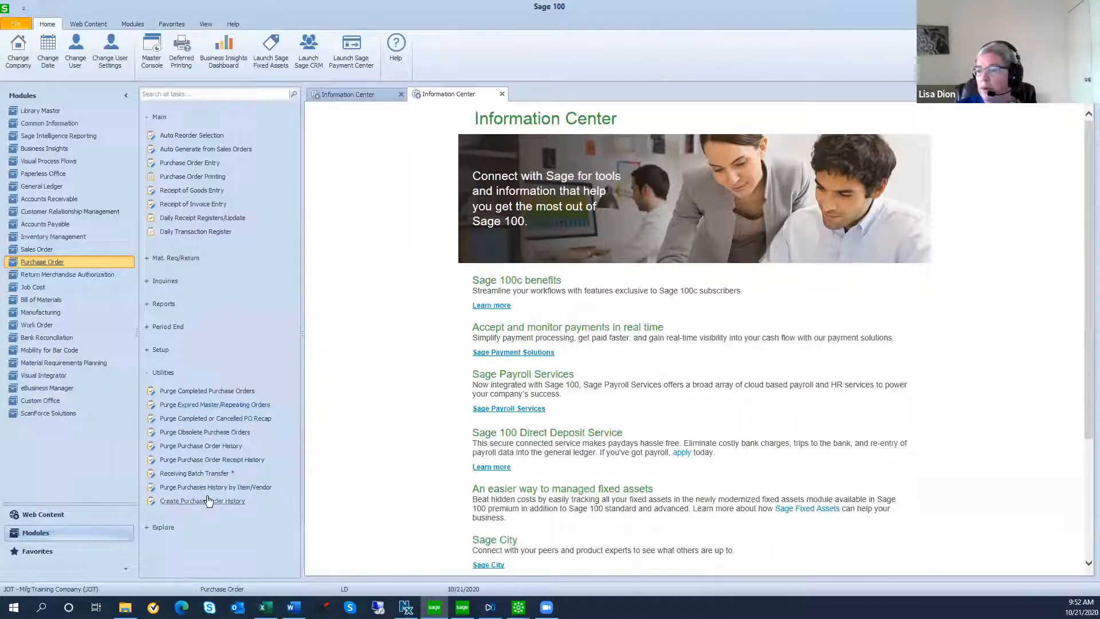
pyautogui.click(164, 327)
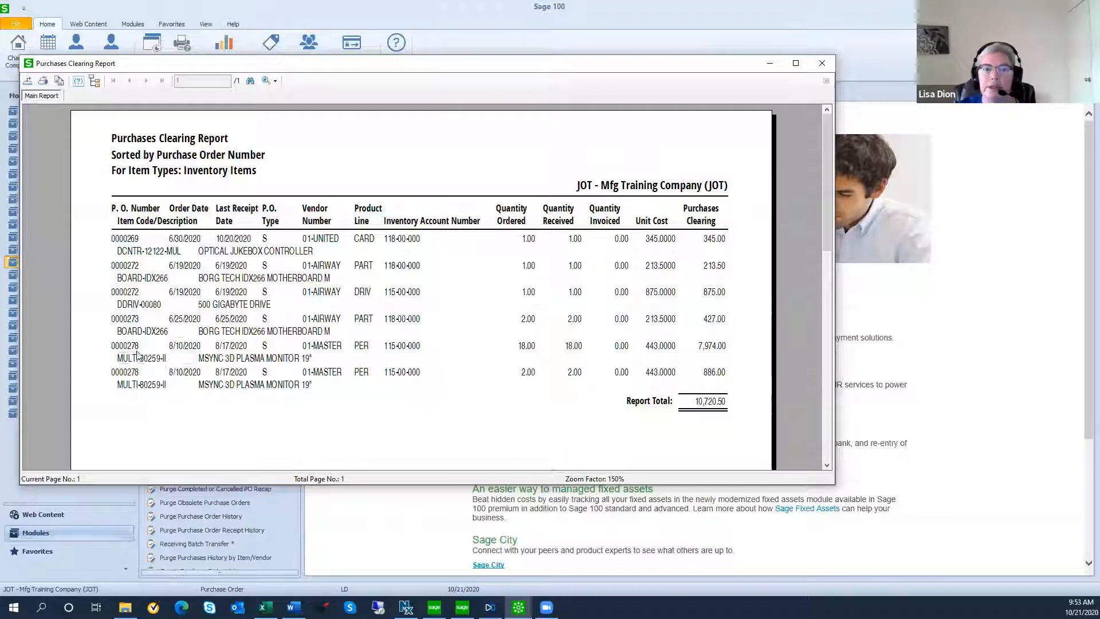
pyautogui.click(217, 280)
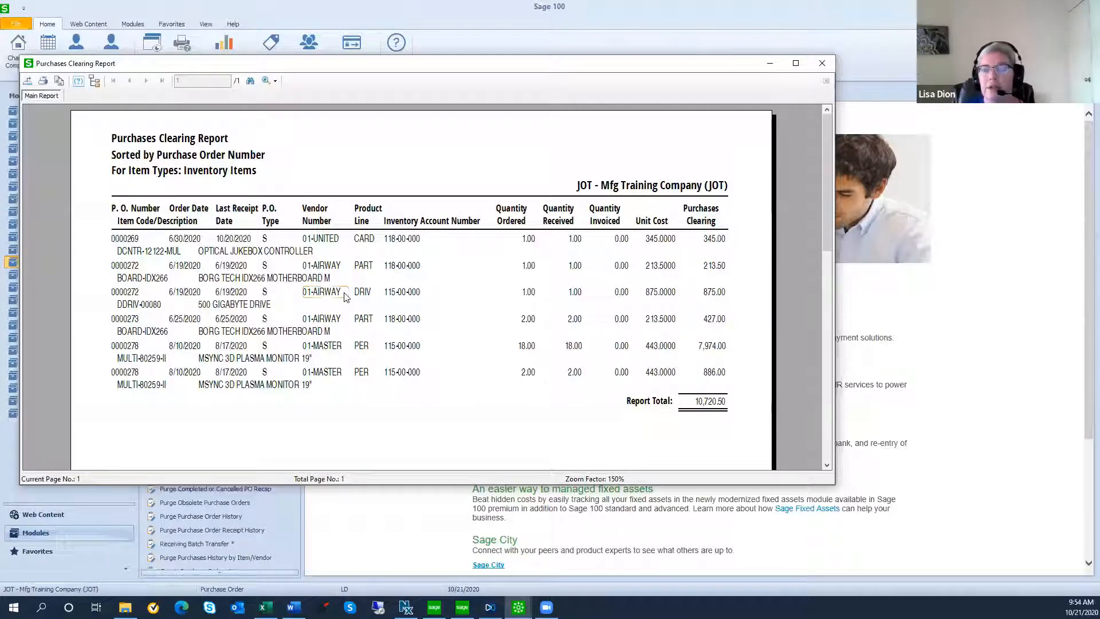
pyautogui.click(823, 63)
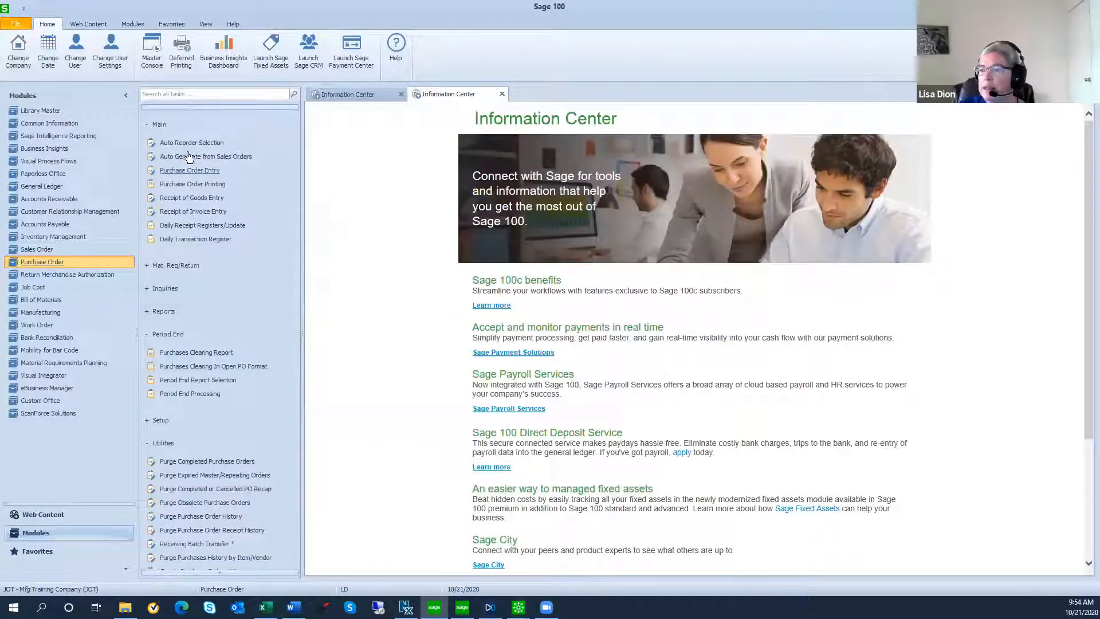
# Open the Open Purchase Order Report and save its settings as a new public report setting named OPEN ONLY
pyautogui.click(159, 311)
pyautogui.click(181, 329)
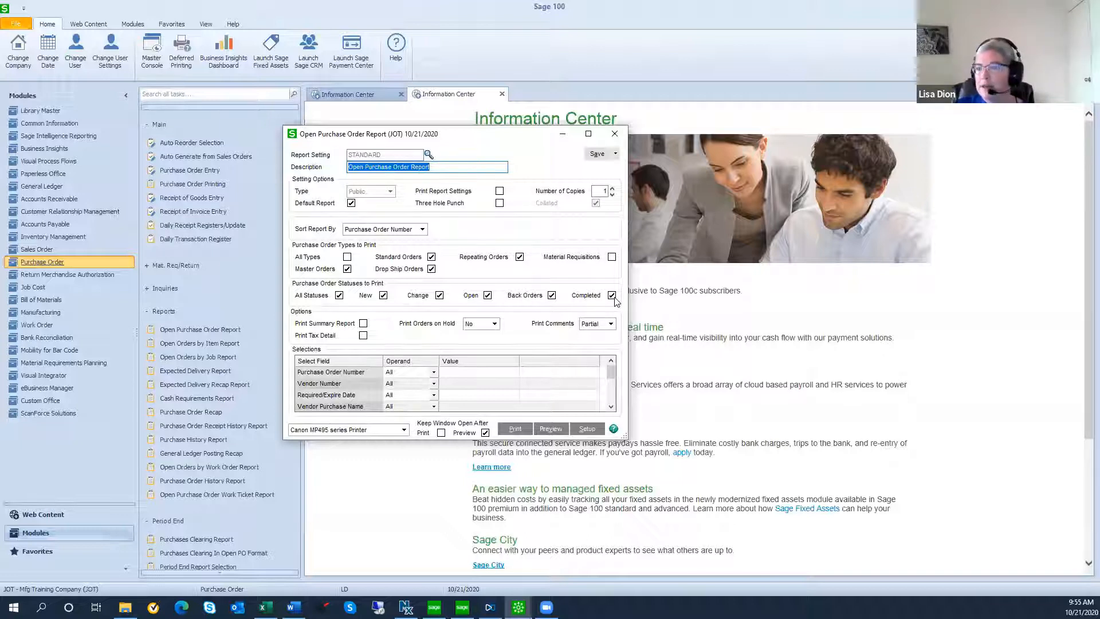
pyautogui.click(616, 153)
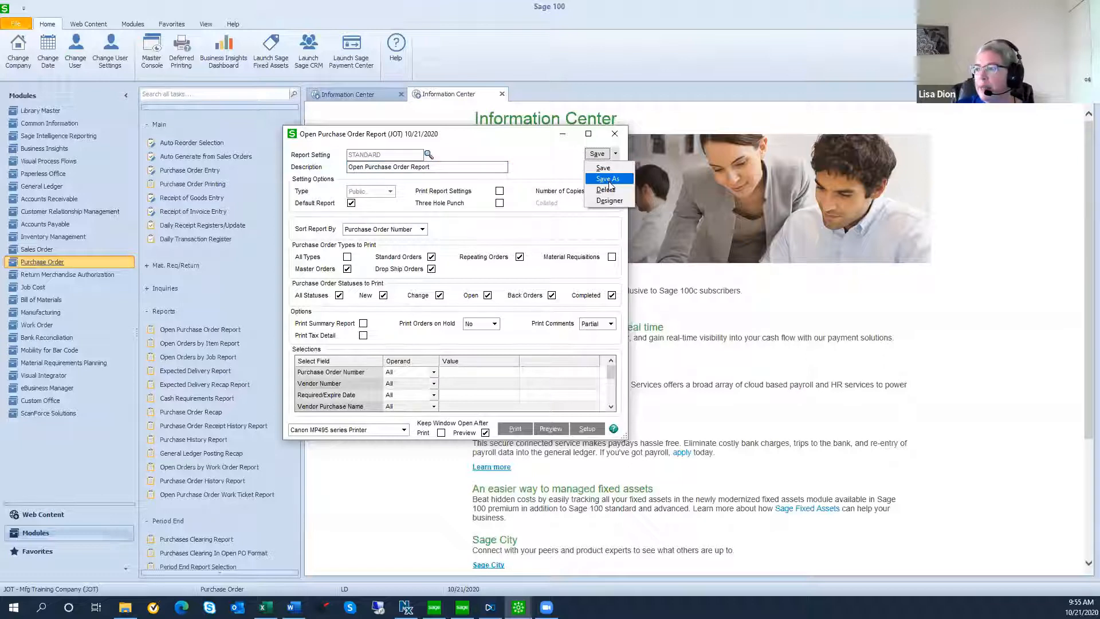
pyautogui.click(609, 180)
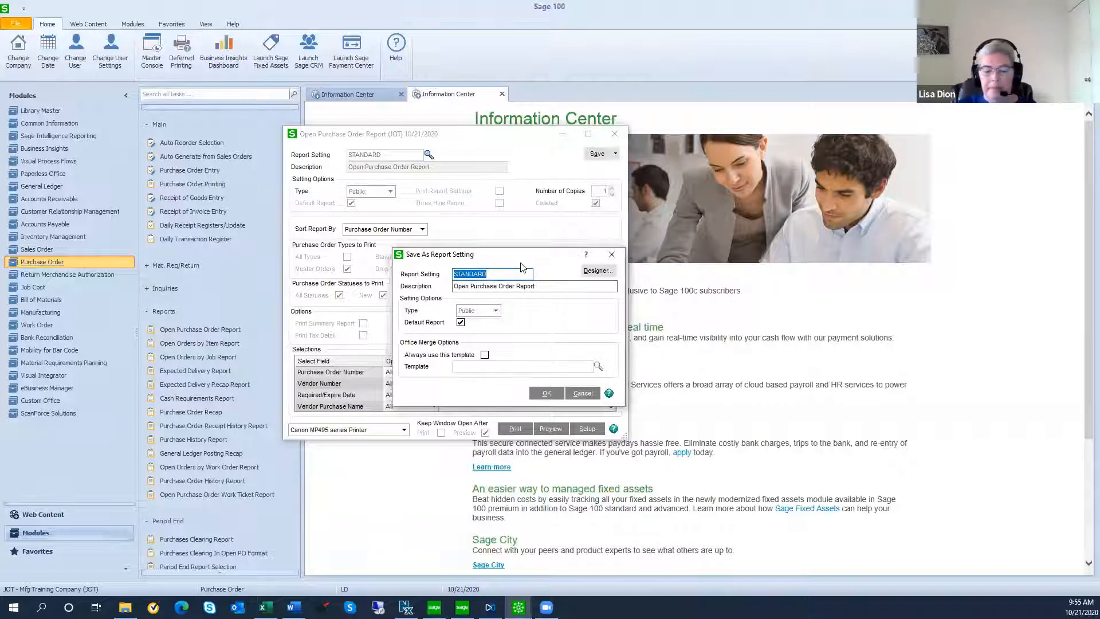
pyautogui.write('OPEN ONLY')
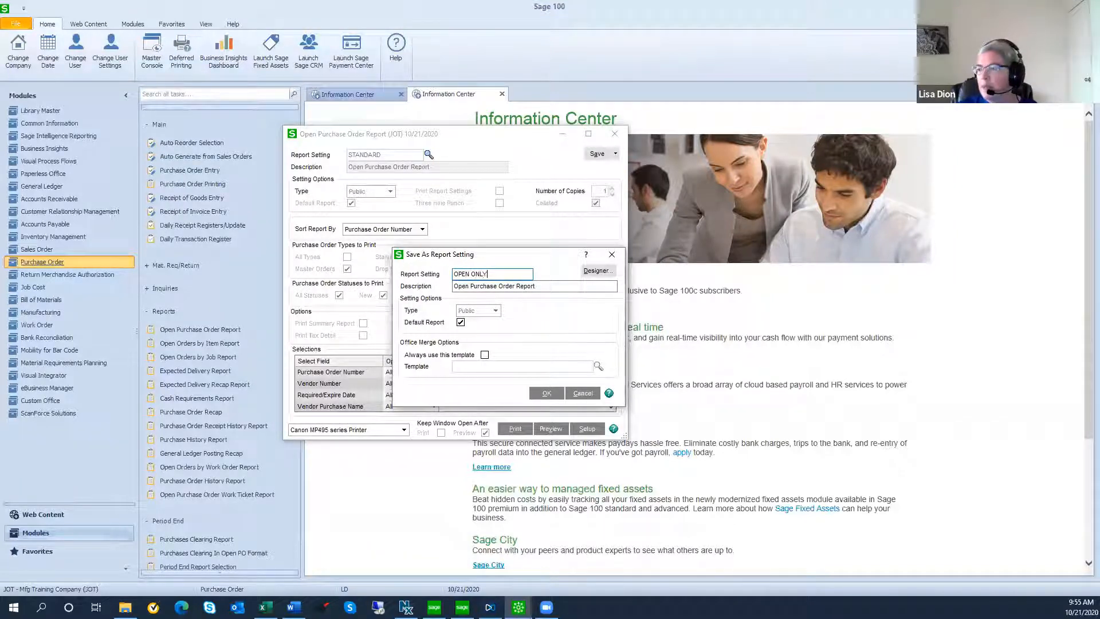
pyautogui.press('Tab')
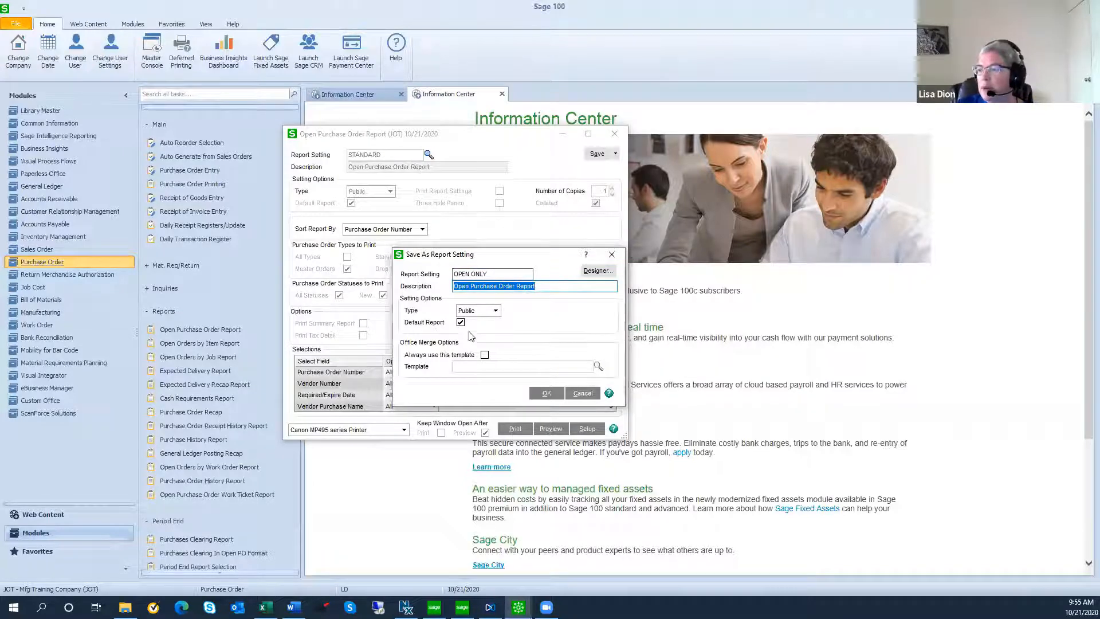
pyautogui.click(548, 394)
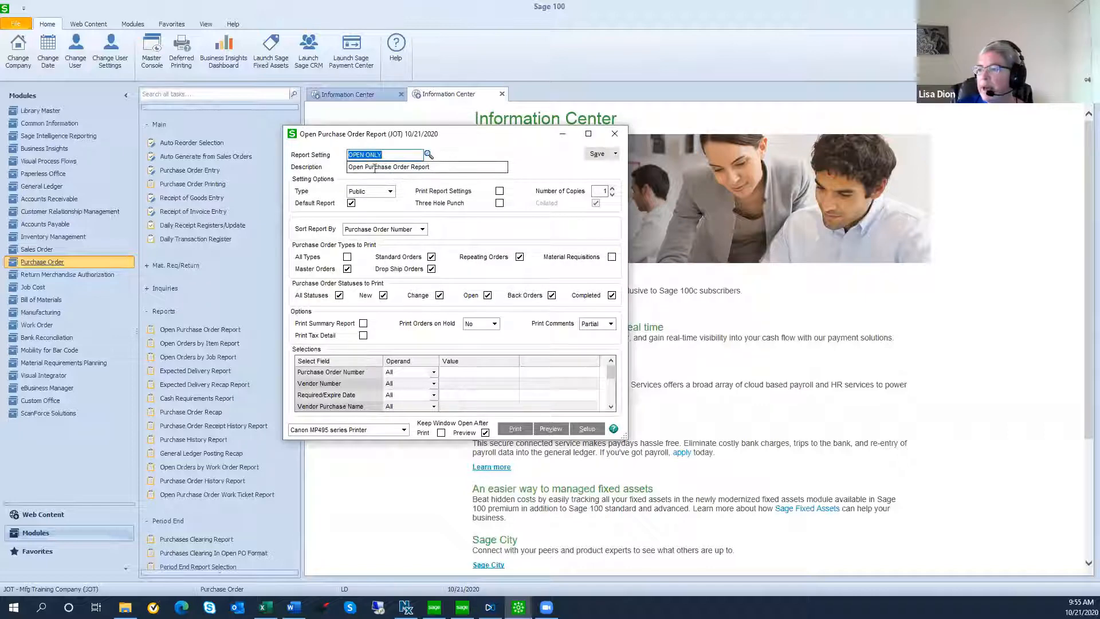
# Exclude Completed purchase orders from the statuses printed by the OPEN ONLY report setting and save it
pyautogui.click(612, 295)
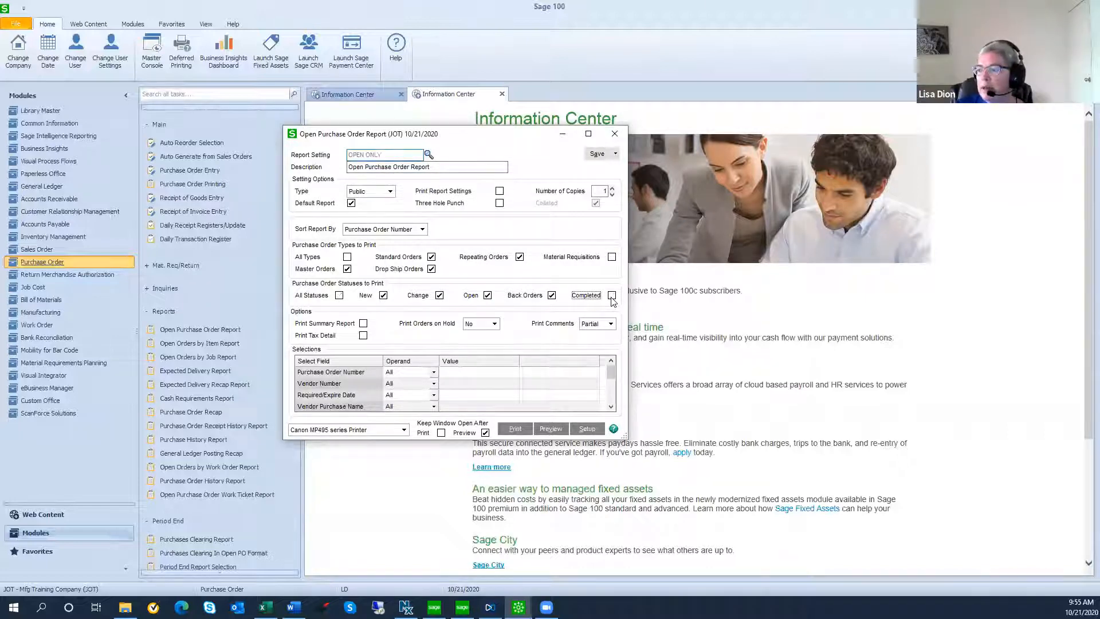
pyautogui.click(597, 156)
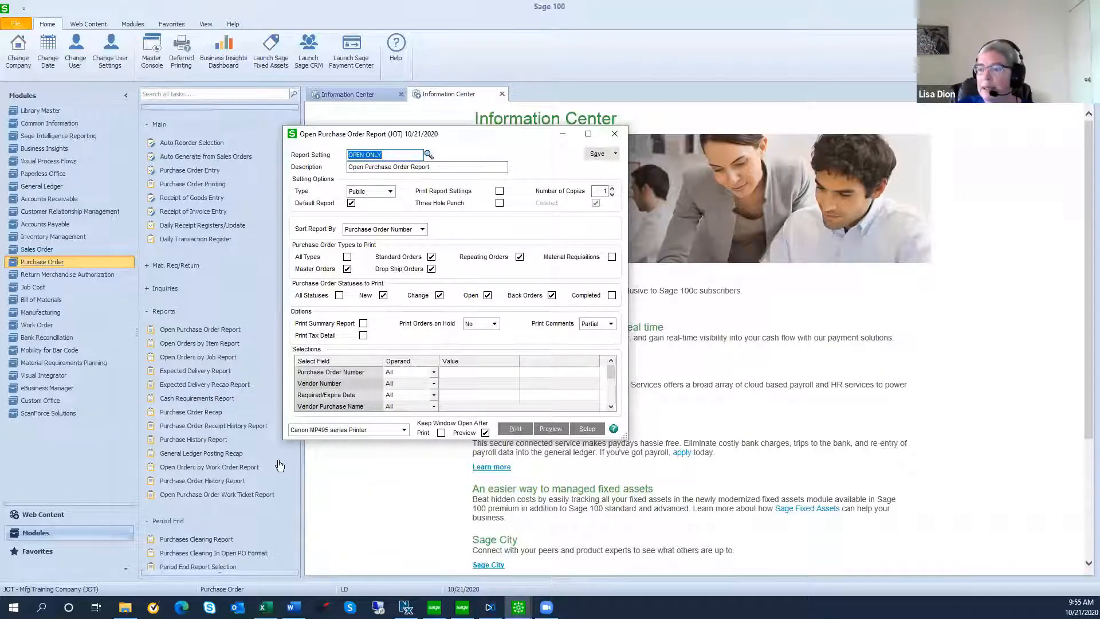
pyautogui.scroll(-5, 224, 493)
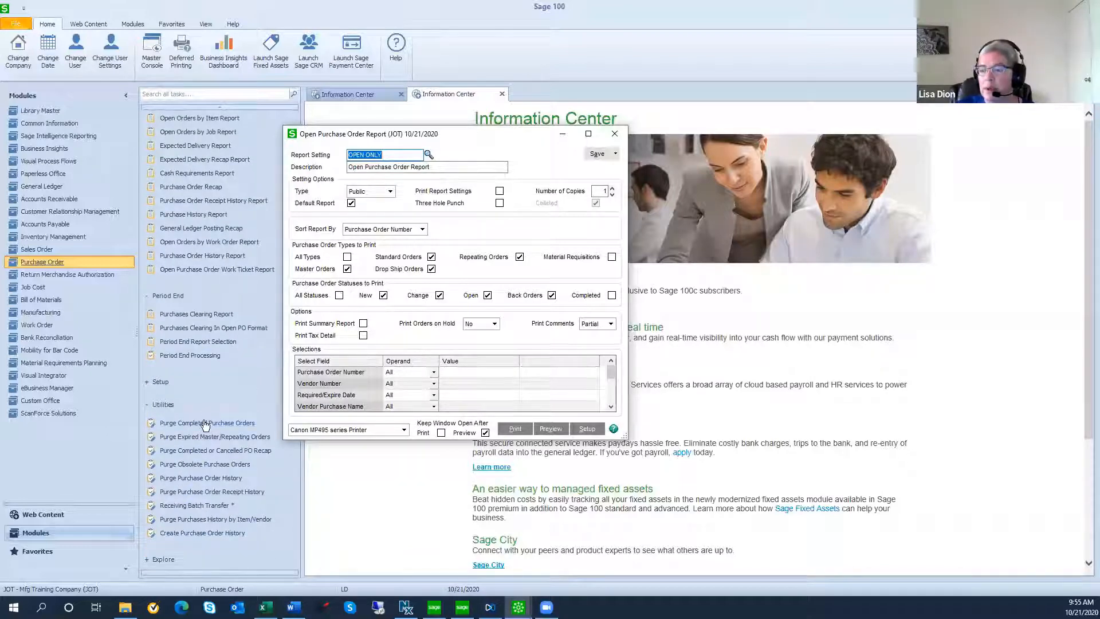
# Review the retention days for completed purchase orders in Purchase Order Options, and close the options and the Open Purchase Order Report
pyautogui.click(182, 382)
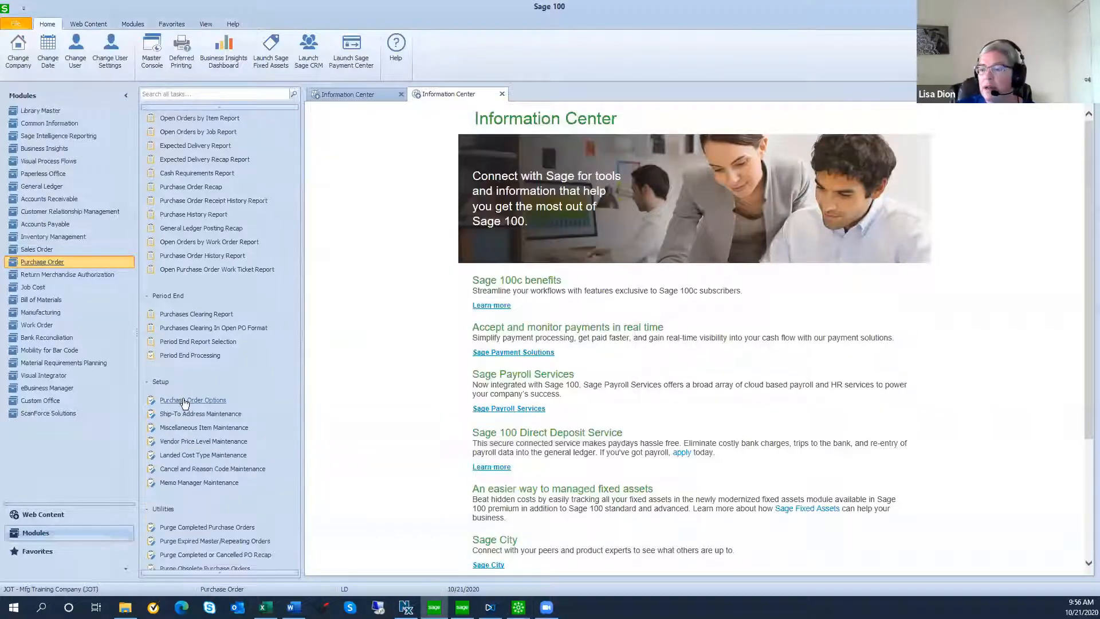
pyautogui.click(183, 400)
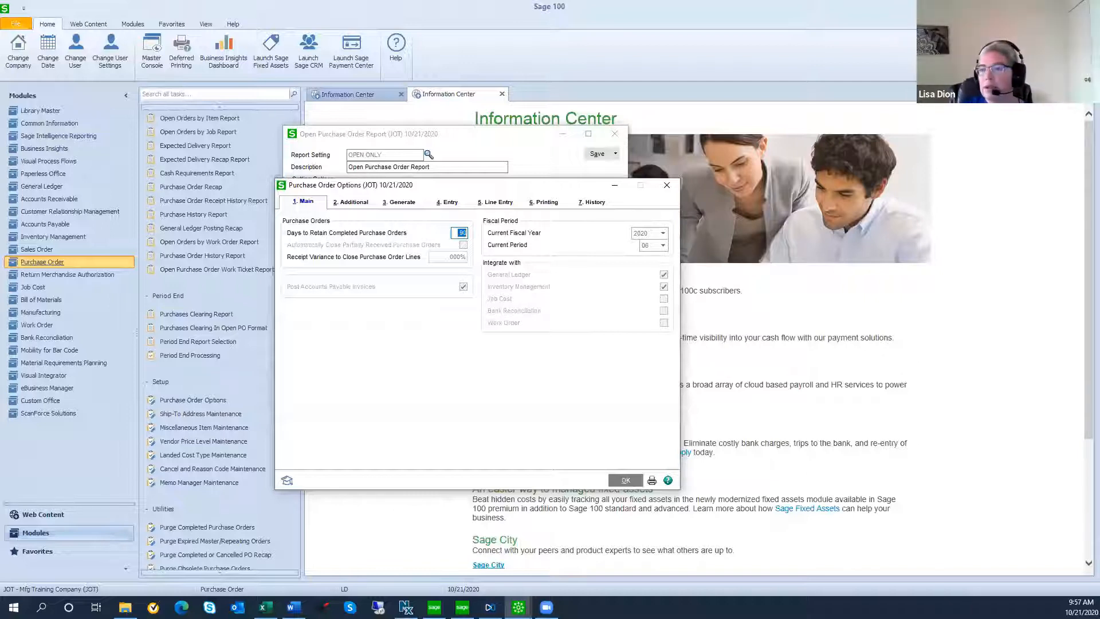
pyautogui.click(667, 185)
pyautogui.click(614, 133)
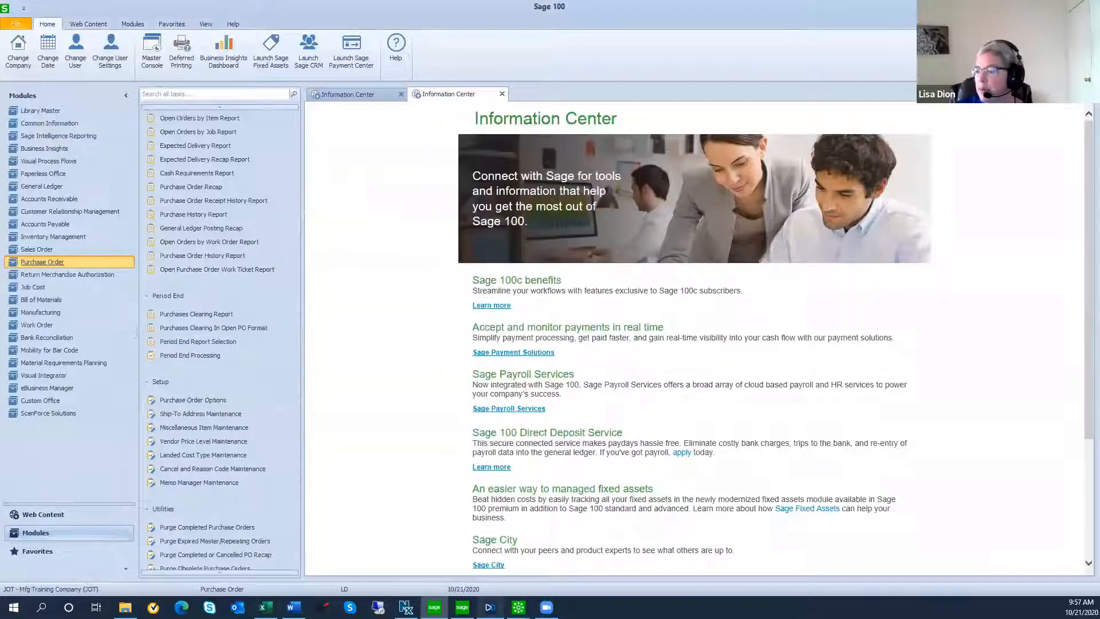
# Switch to the Customer view in Business Insights Explorer and examine its calculated Over Credit Limit column in the column settings, leaving them unchanged
pyautogui.moveTo(490, 608)
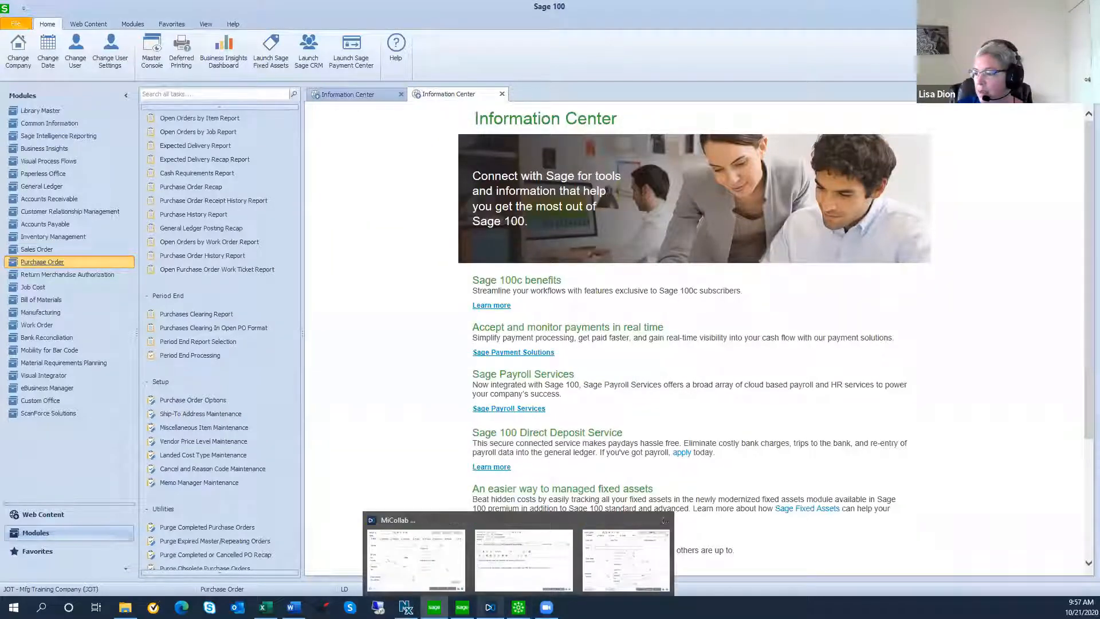
pyautogui.click(449, 556)
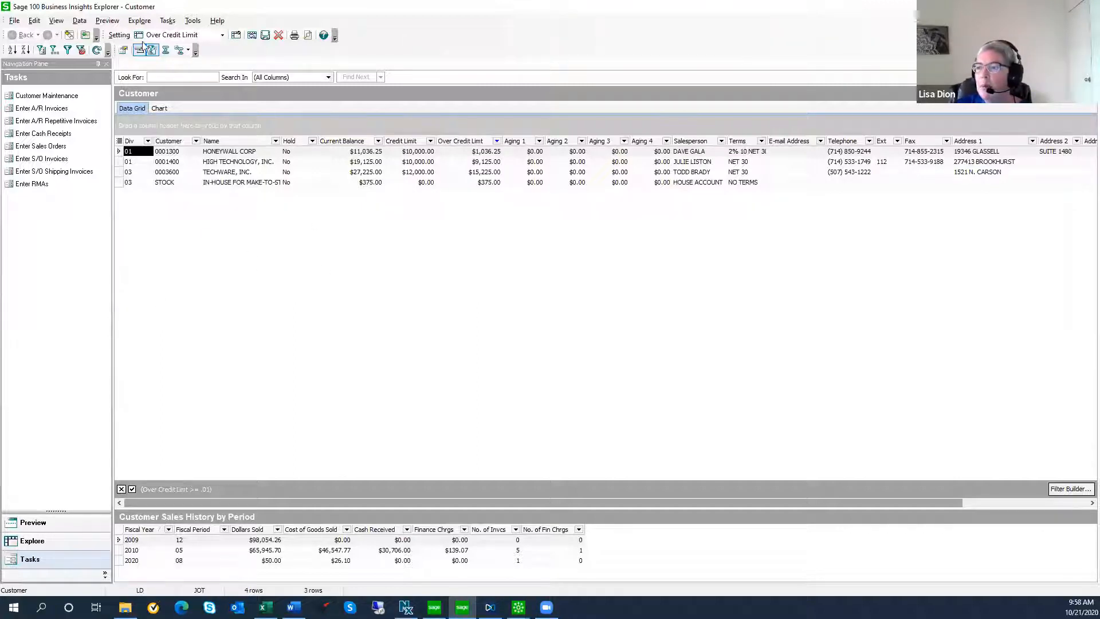
pyautogui.click(35, 21)
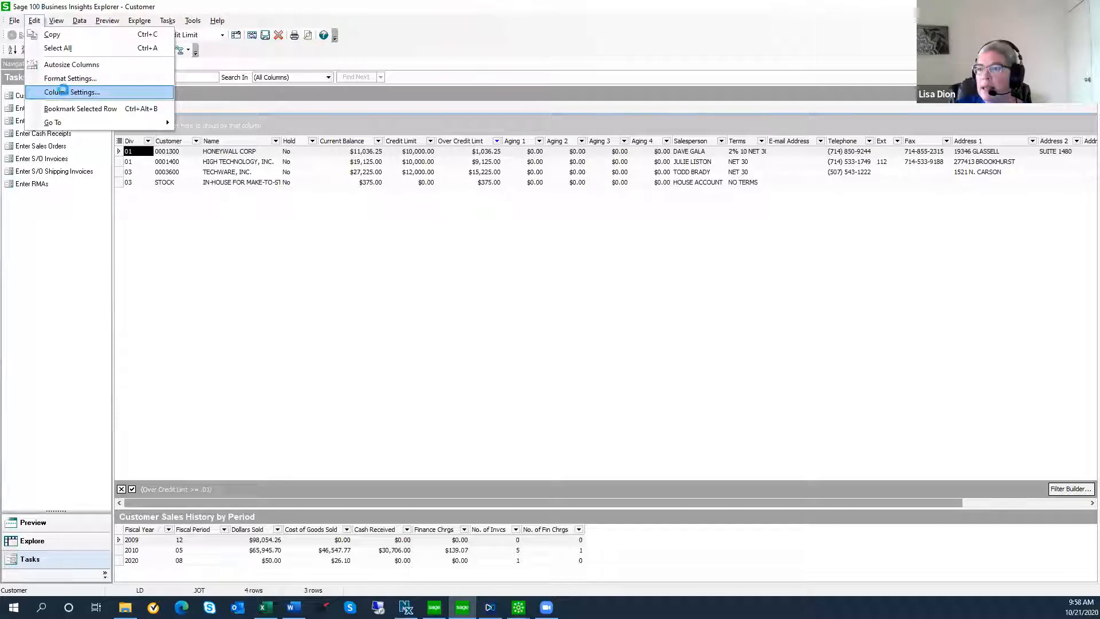
pyautogui.click(63, 92)
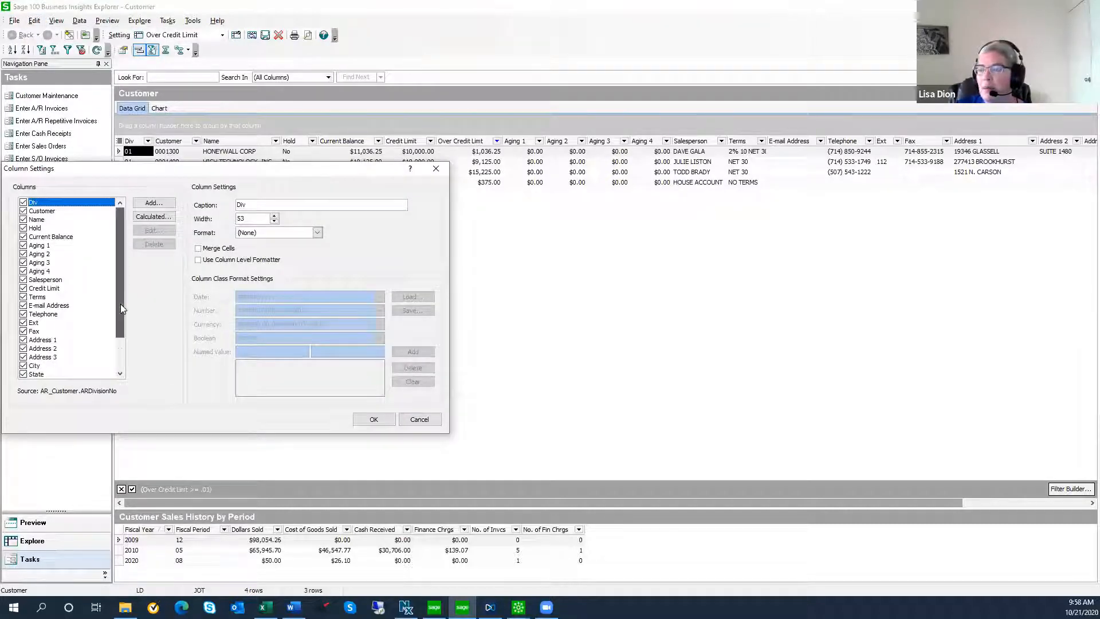
pyautogui.moveTo(121, 304); pyautogui.dragTo(119, 341)
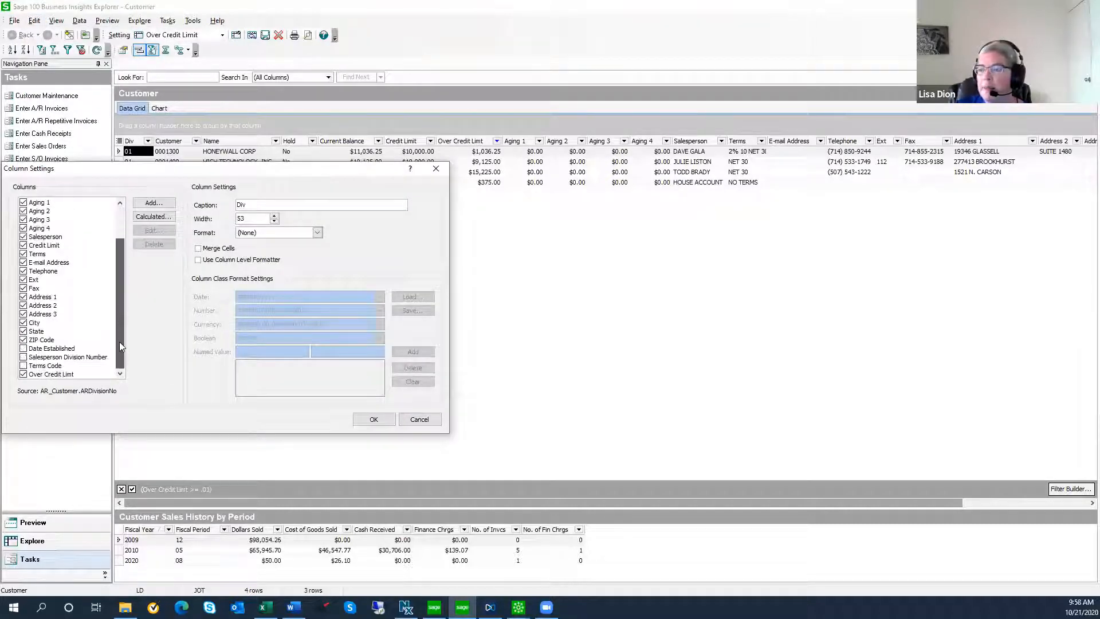
pyautogui.click(64, 375)
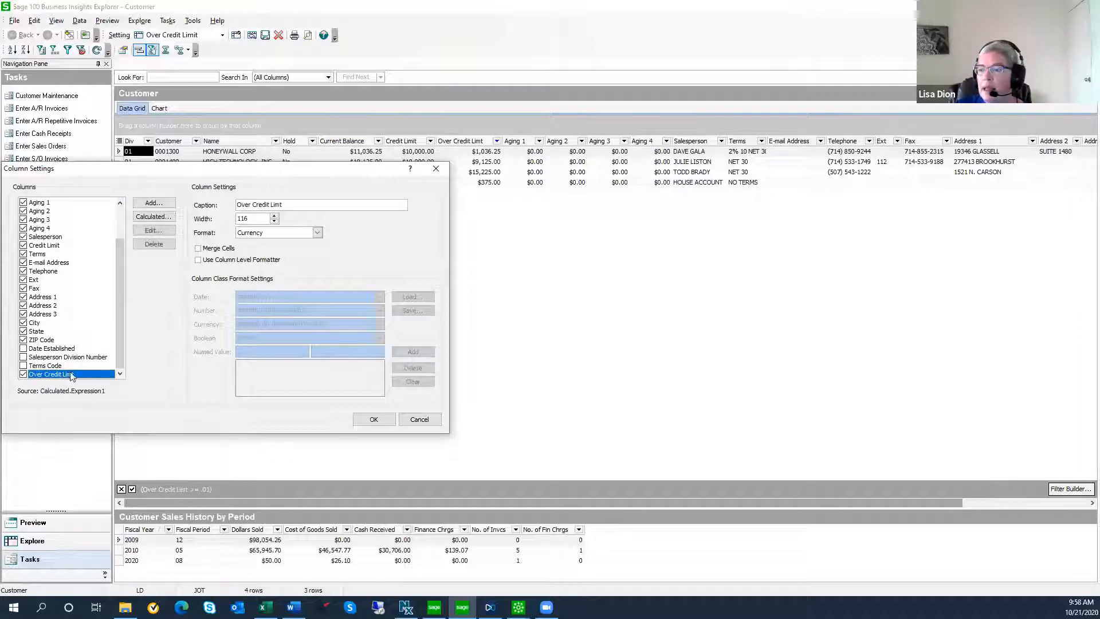
pyautogui.click(154, 217)
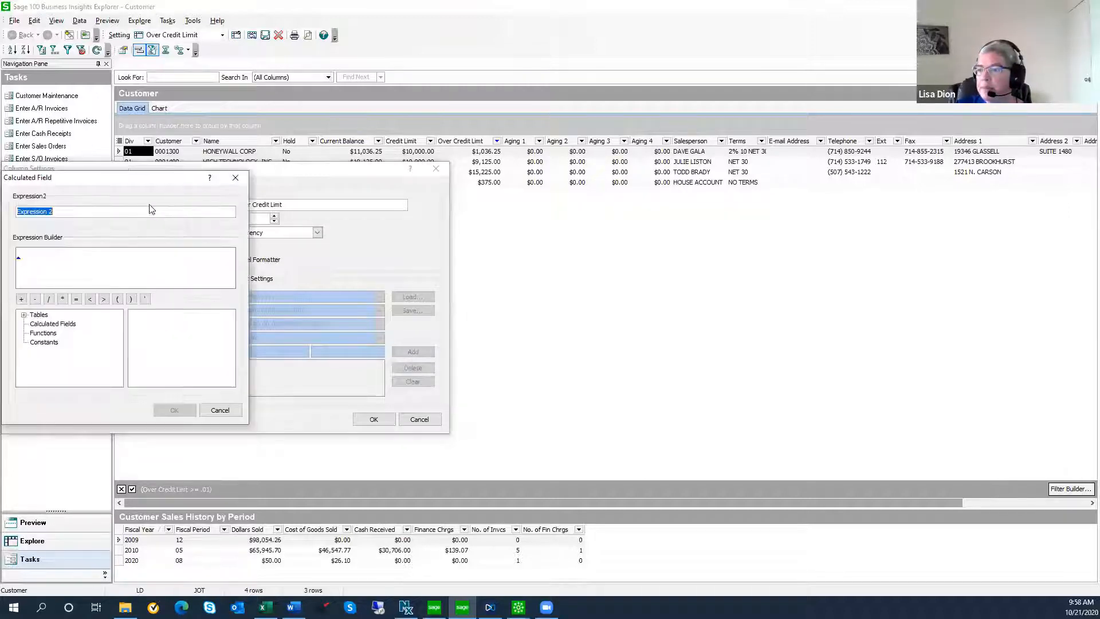
pyautogui.click(219, 410)
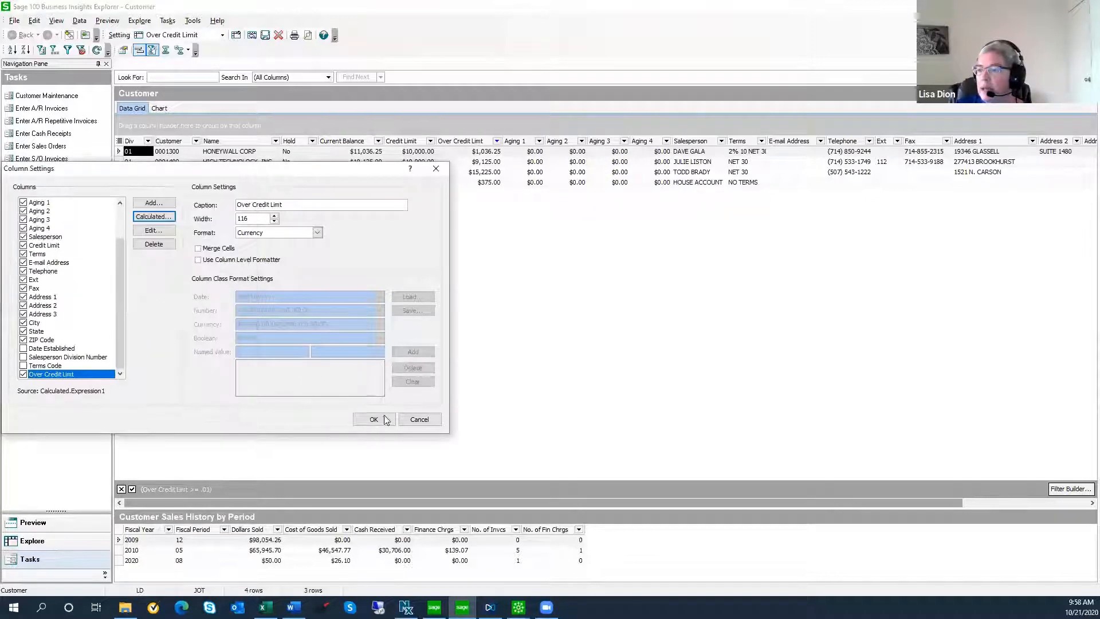
pyautogui.click(420, 420)
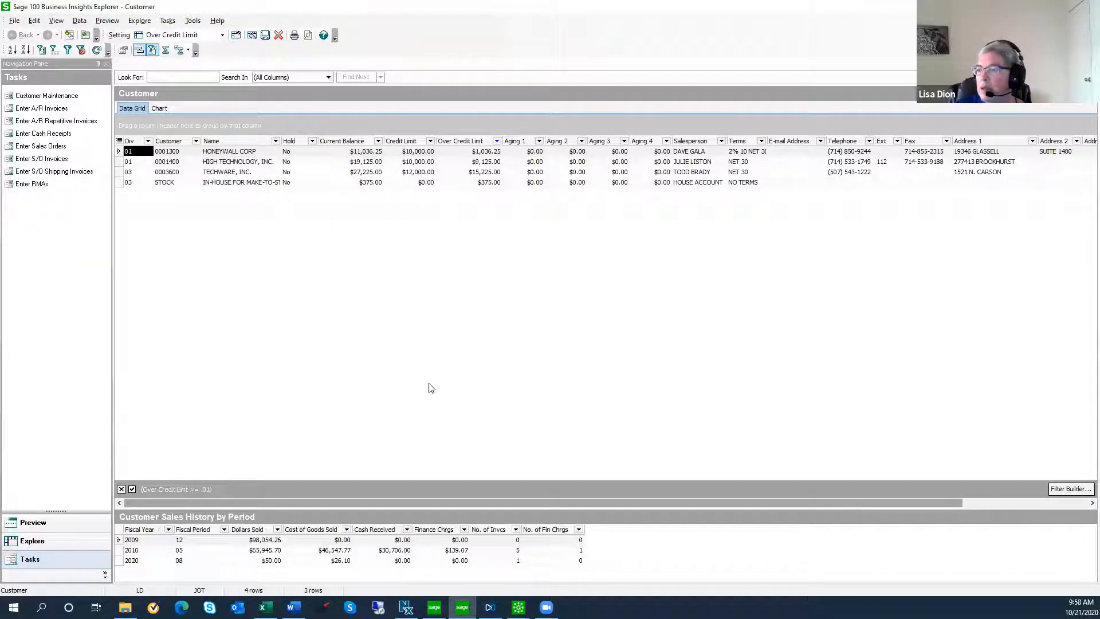
# Examine the Over Credit Limit condition of the Customer view in the Filter Builder, and dismiss it without changes
pyautogui.click(465, 152)
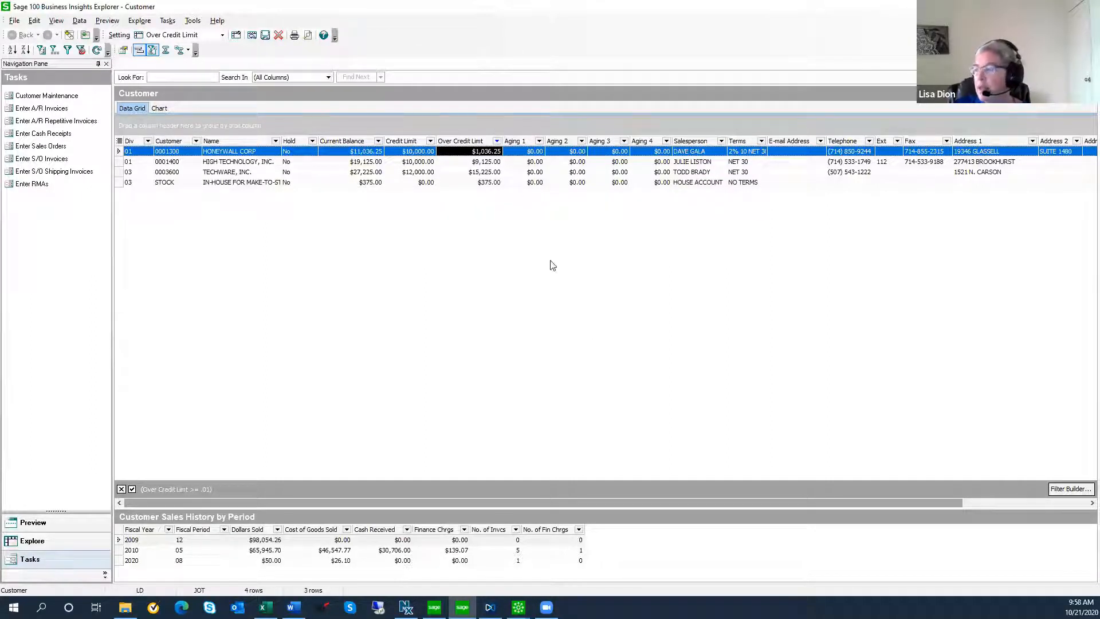
pyautogui.click(1054, 488)
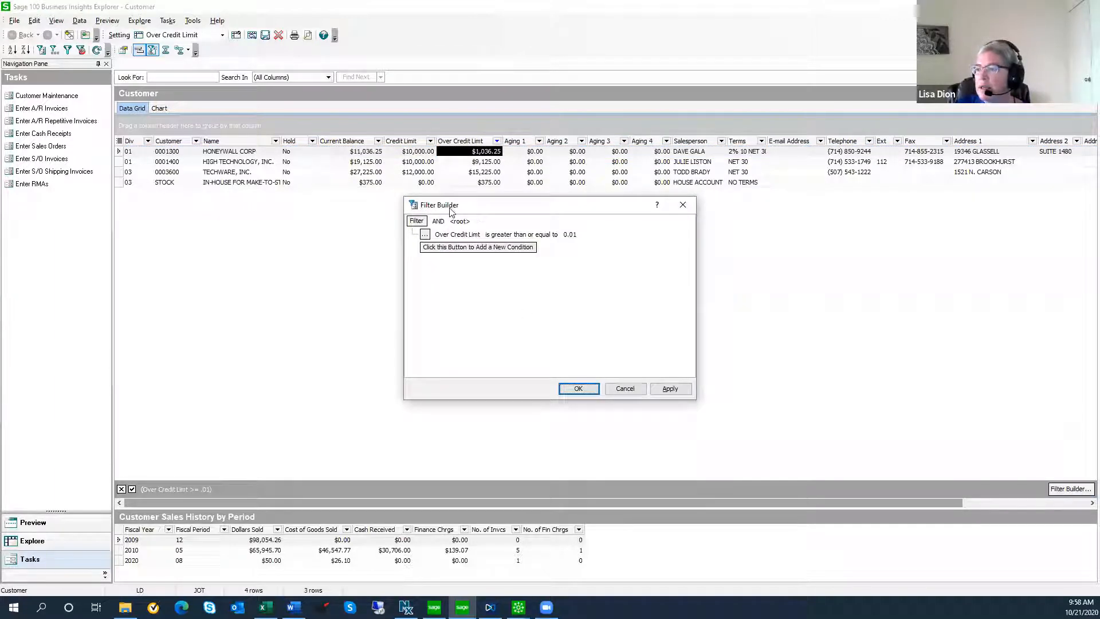
pyautogui.moveTo(454, 211); pyautogui.dragTo(309, 213)
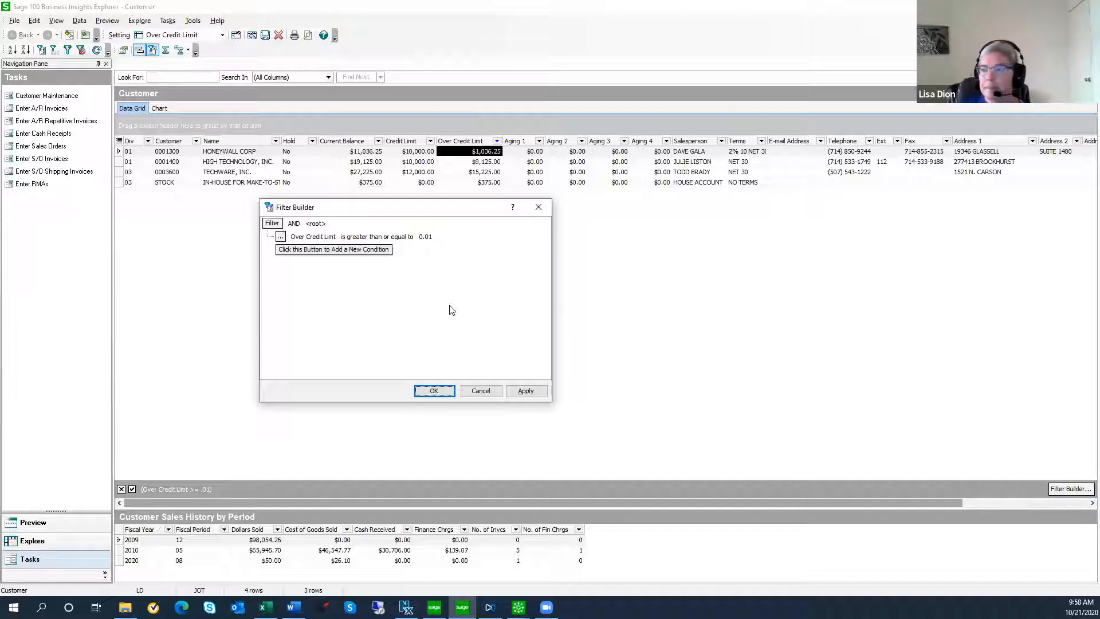
pyautogui.click(481, 391)
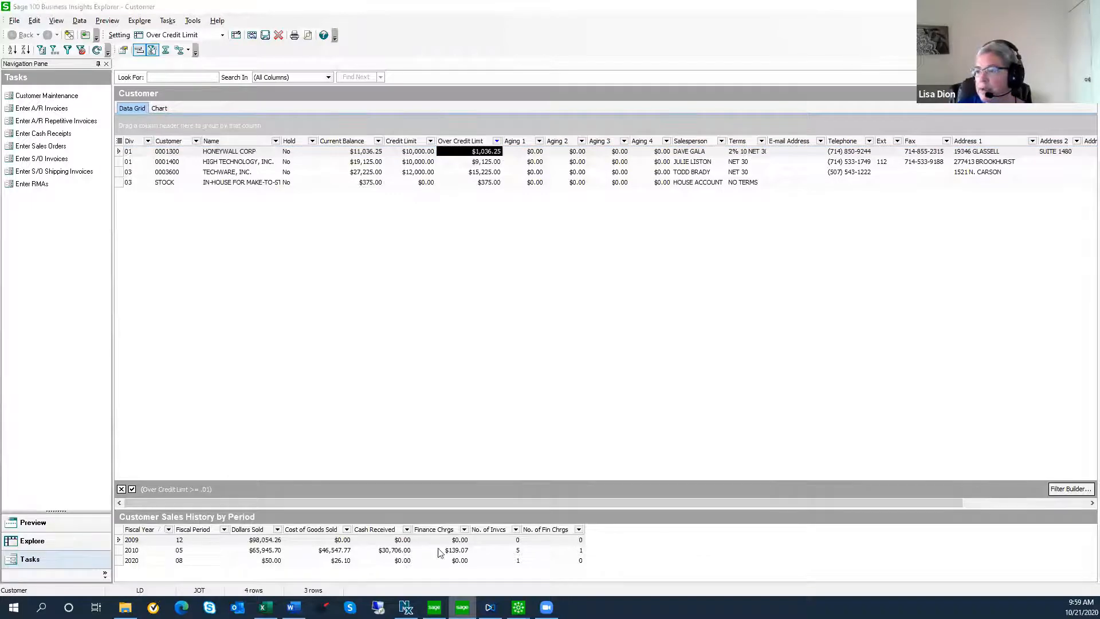
# Switch back to the Sage 100 desktop and display the totals of California Wine Assn's existing order in Sales Order Entry
pyautogui.hotkey('alt', 'Tab')
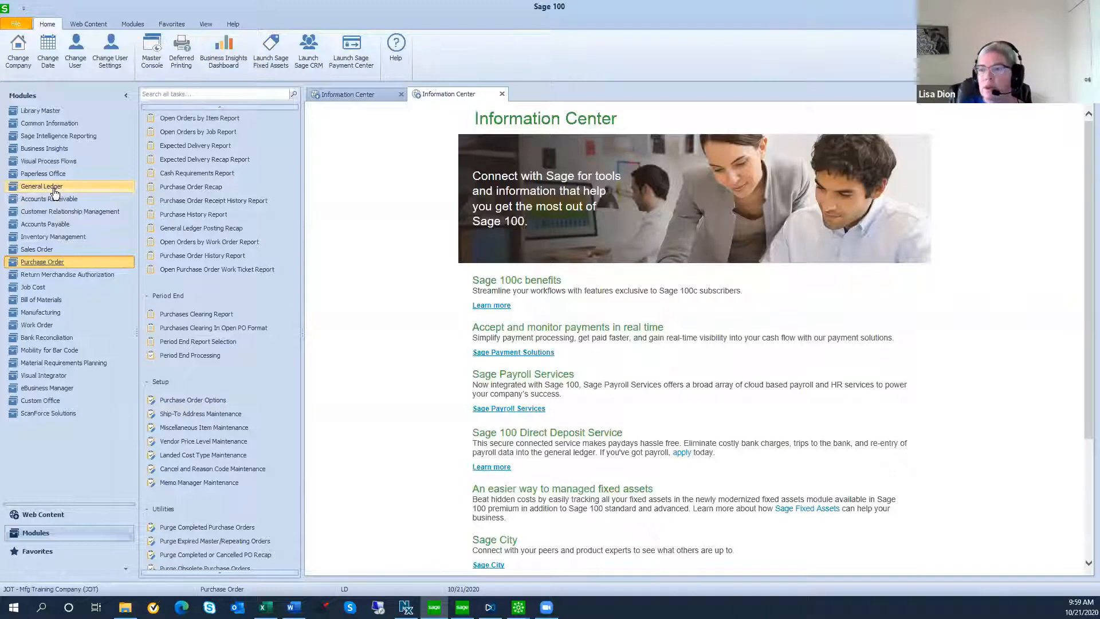
pyautogui.click(38, 250)
pyautogui.click(174, 136)
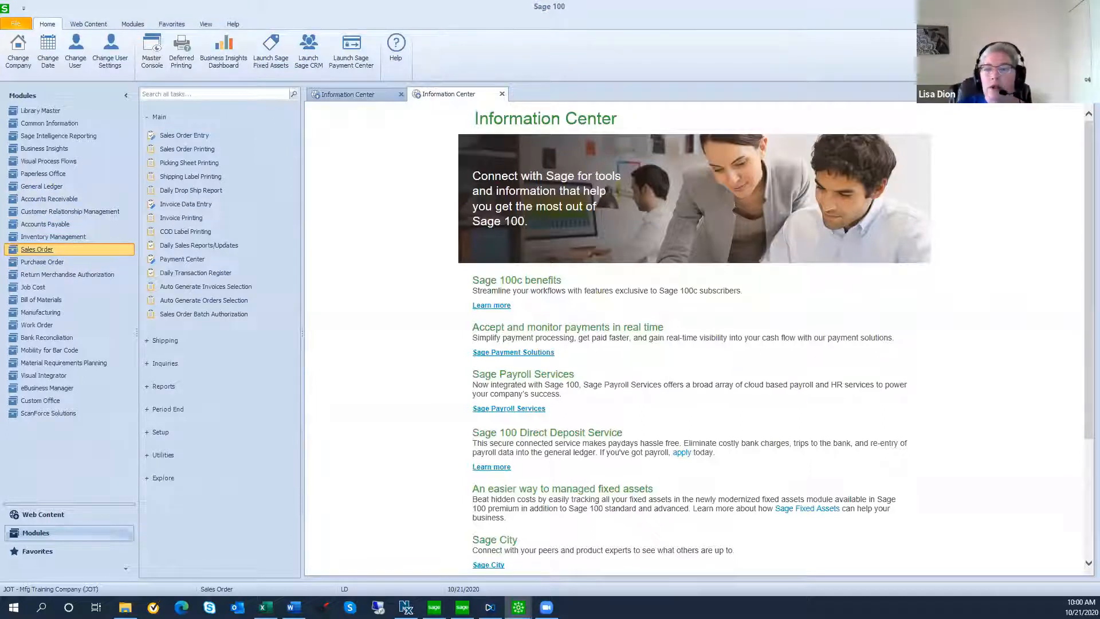
pyautogui.click(215, 262)
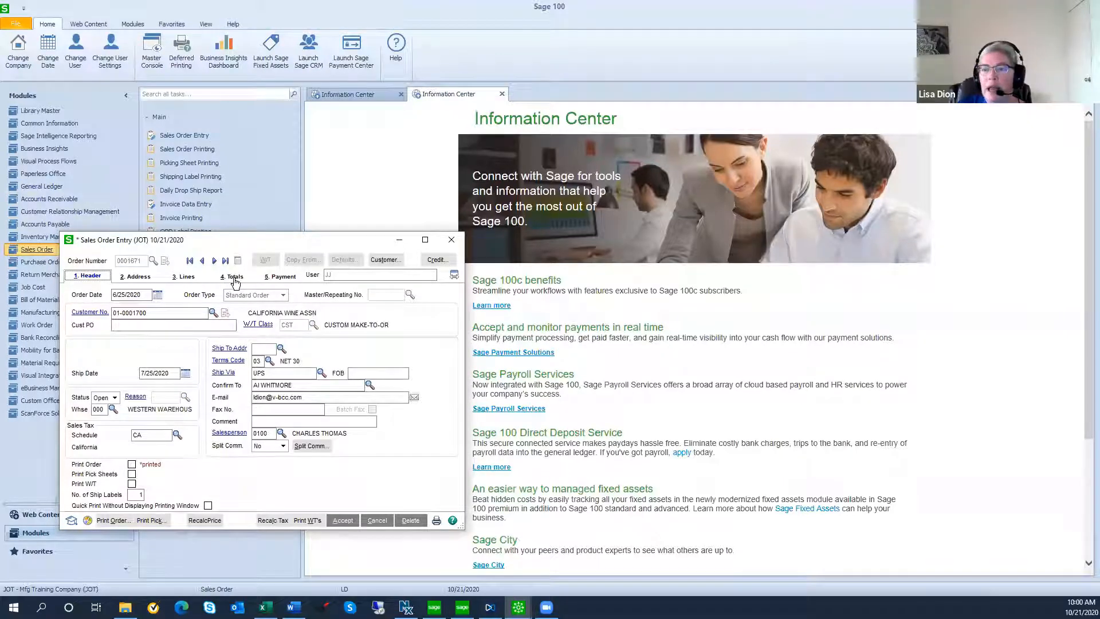
pyautogui.click(234, 277)
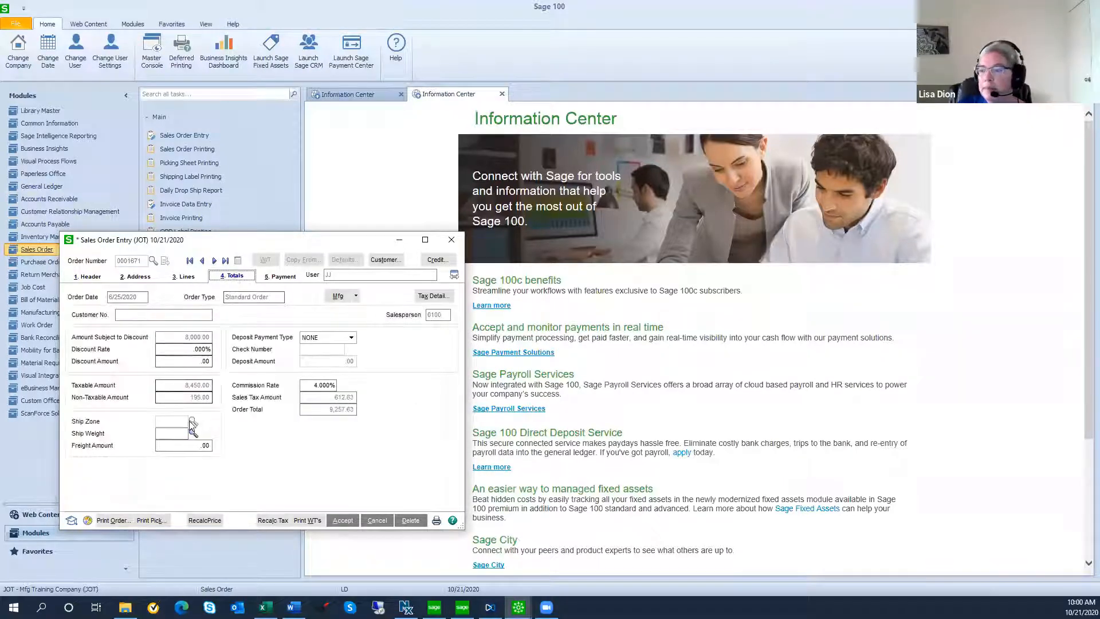
# Record a CHECK deposit of 8,000.00 with check number 12345 on the sales order, accept it, and close Sales Order Entry
pyautogui.click(352, 339)
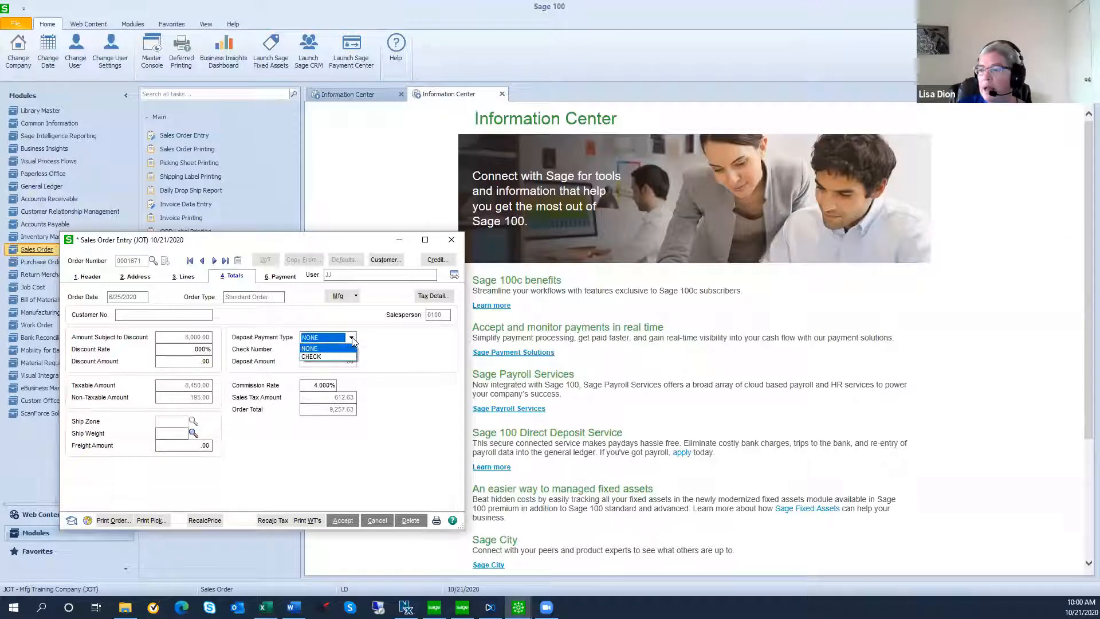
pyautogui.click(331, 356)
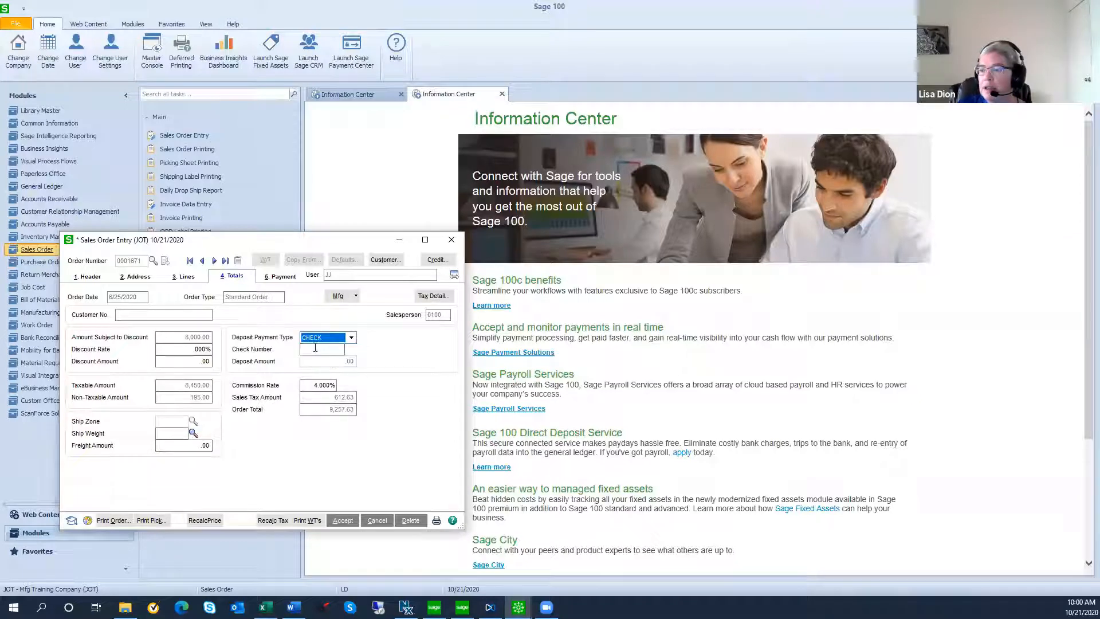
pyautogui.write('12345')
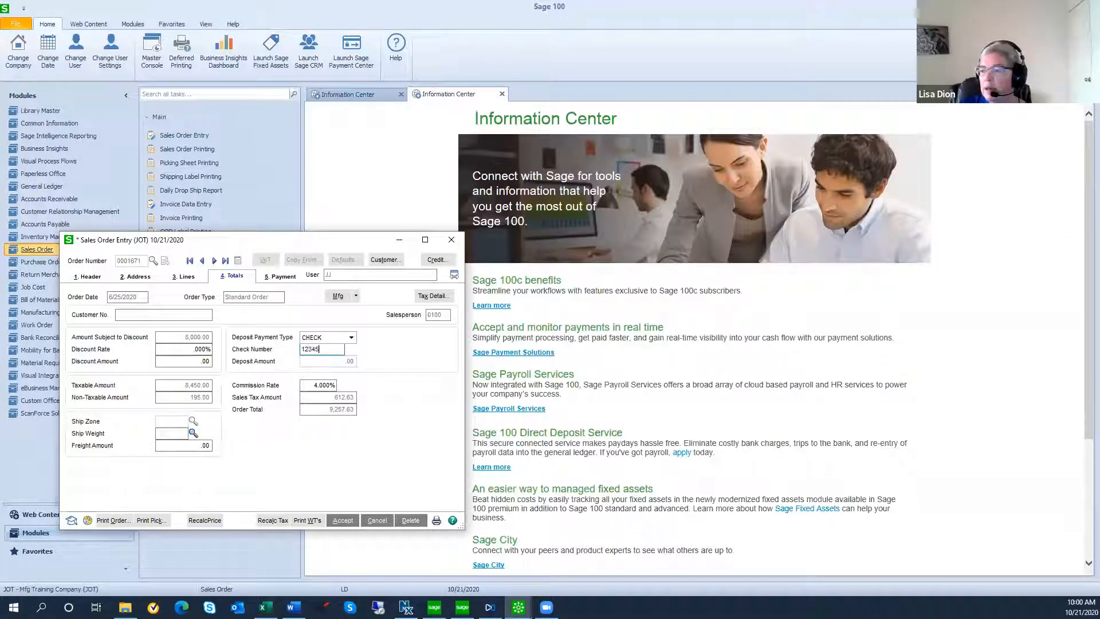
pyautogui.press('Tab')
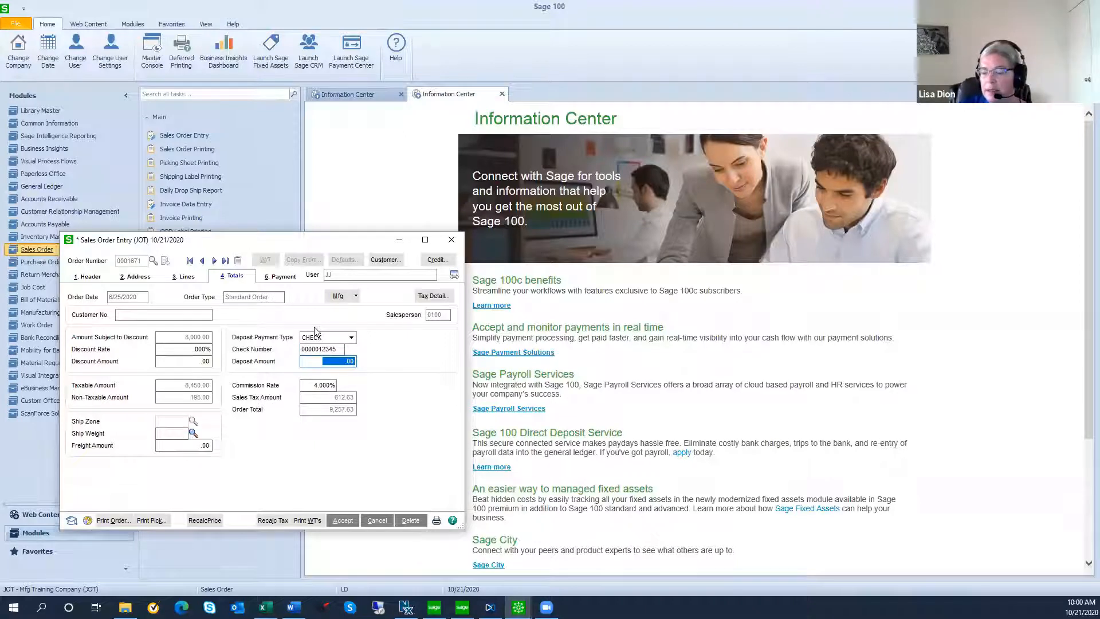
pyautogui.write('.80')
pyautogui.write('00')
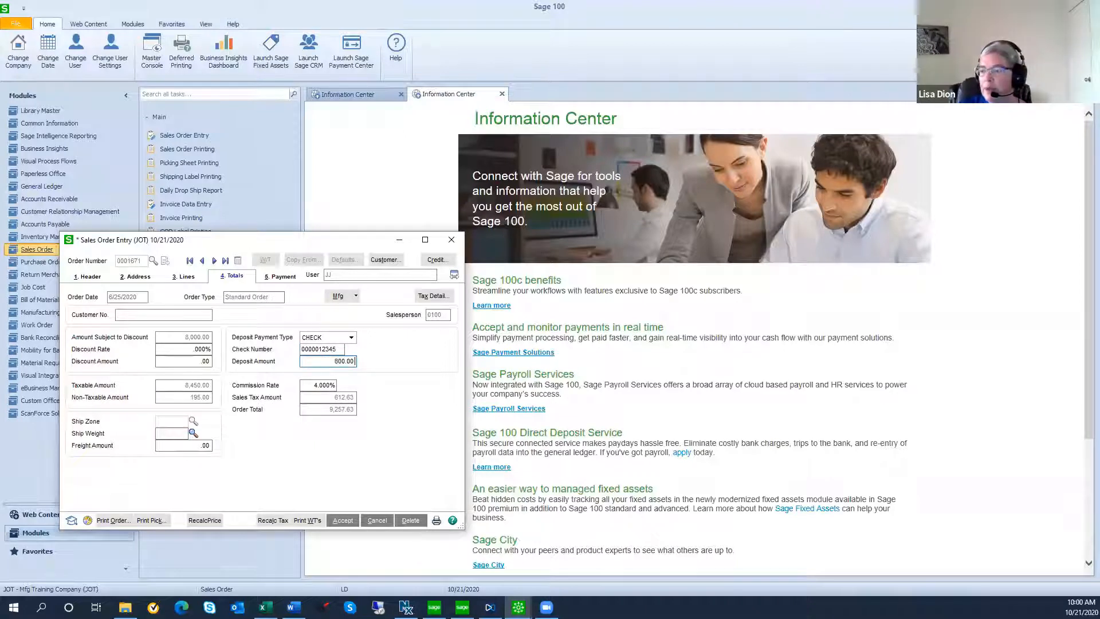
pyautogui.press('Tab')
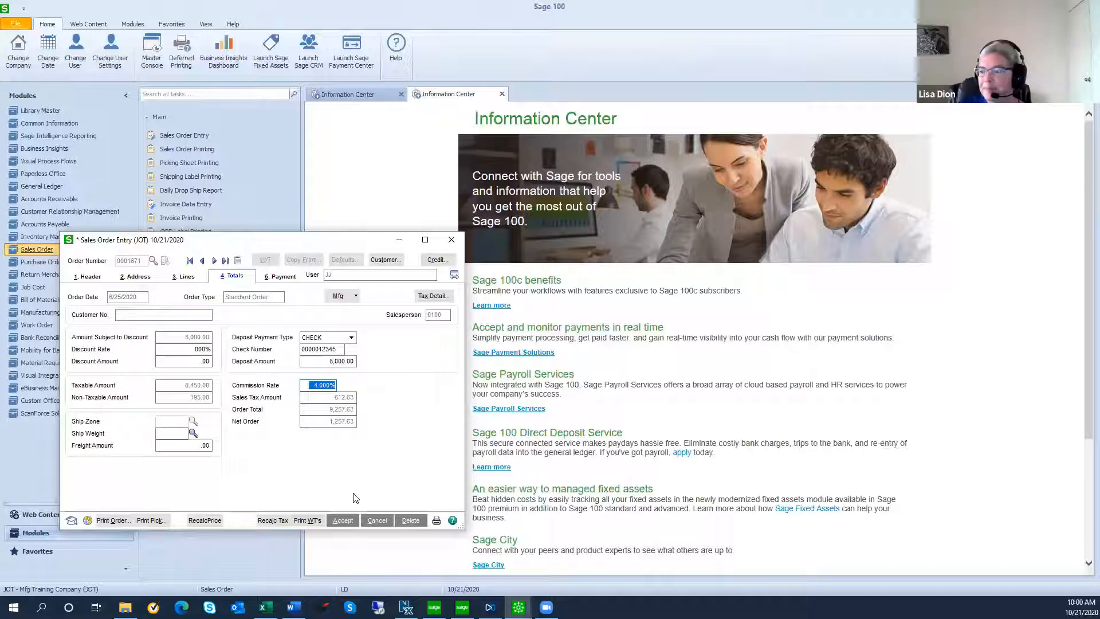
pyautogui.click(343, 519)
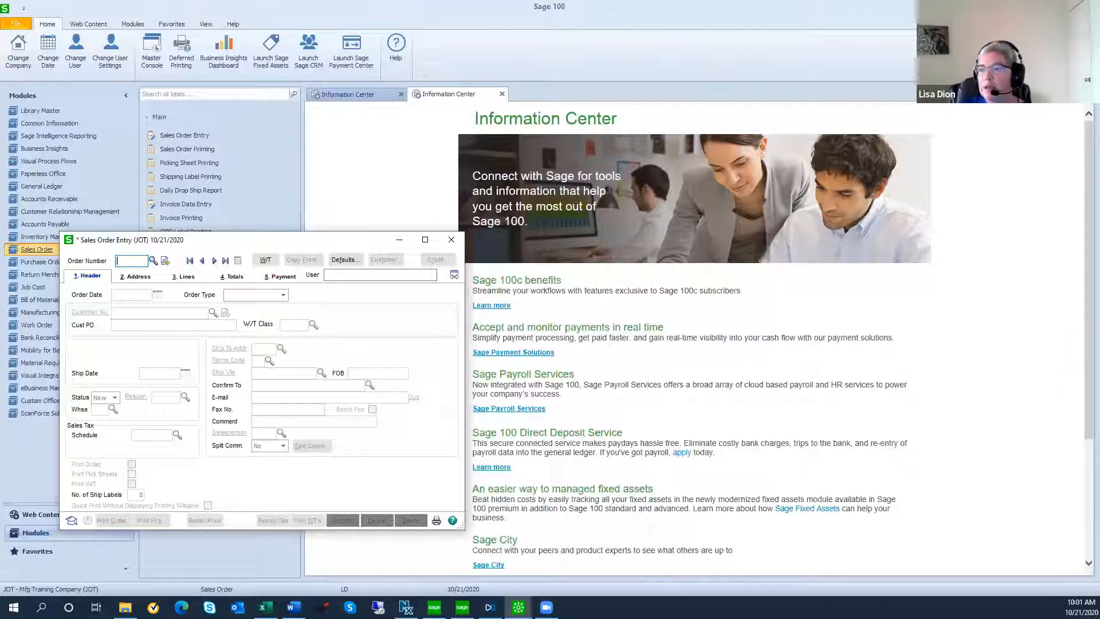
pyautogui.click(453, 240)
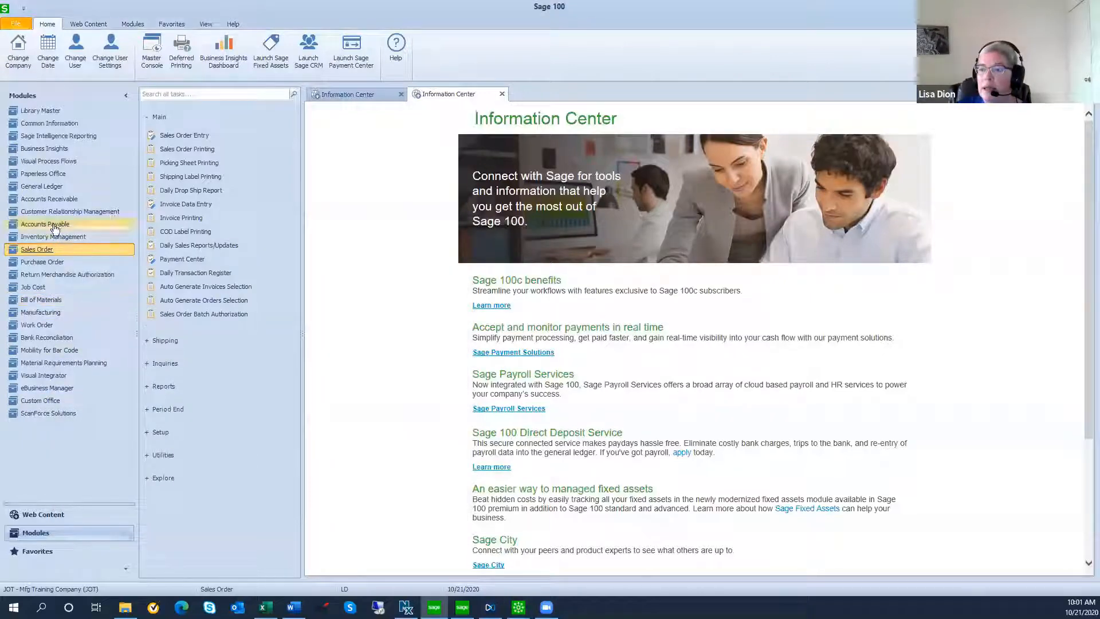
# Review the national accounts settings in Accounts Receivable Options, including customer sales history tracking and the Bill To defaults, and close the options
pyautogui.click(49, 201)
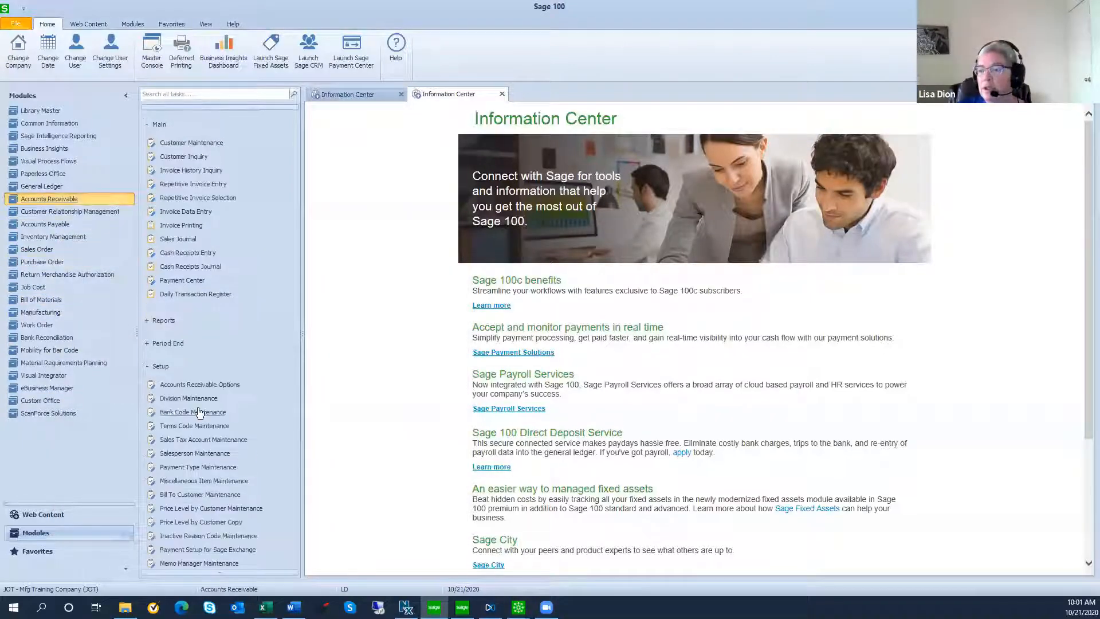
pyautogui.click(191, 388)
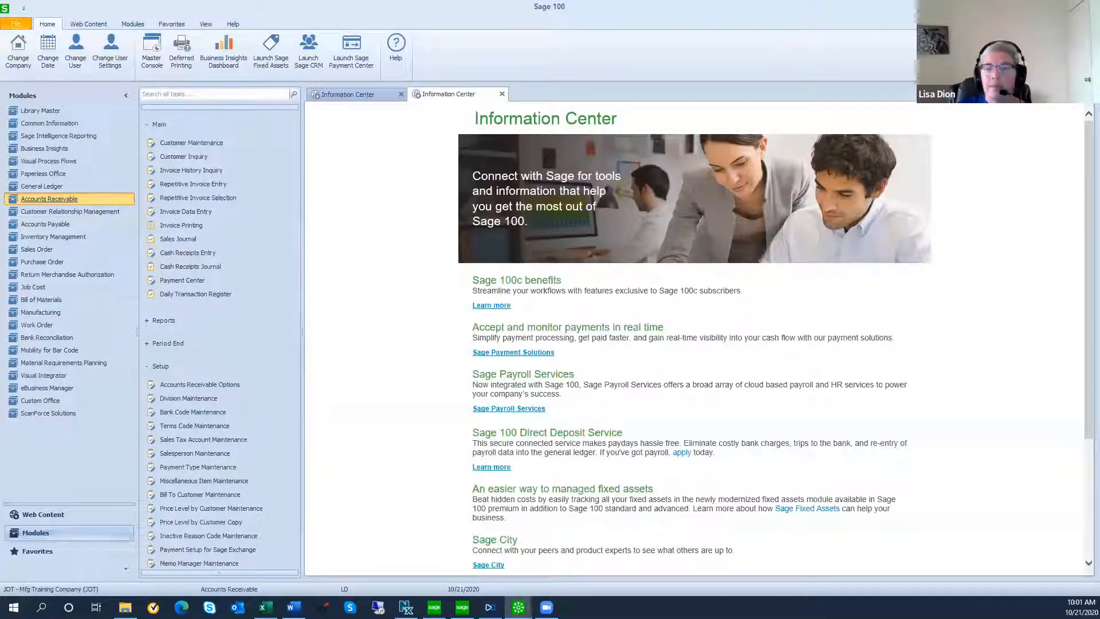
pyautogui.click(636, 252)
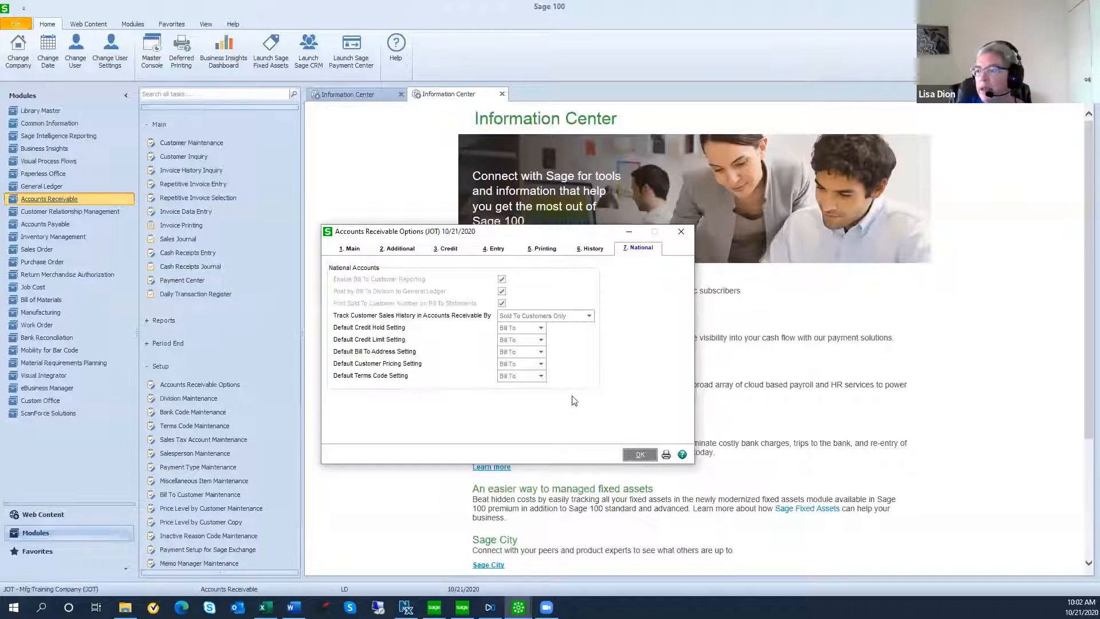
pyautogui.click(639, 454)
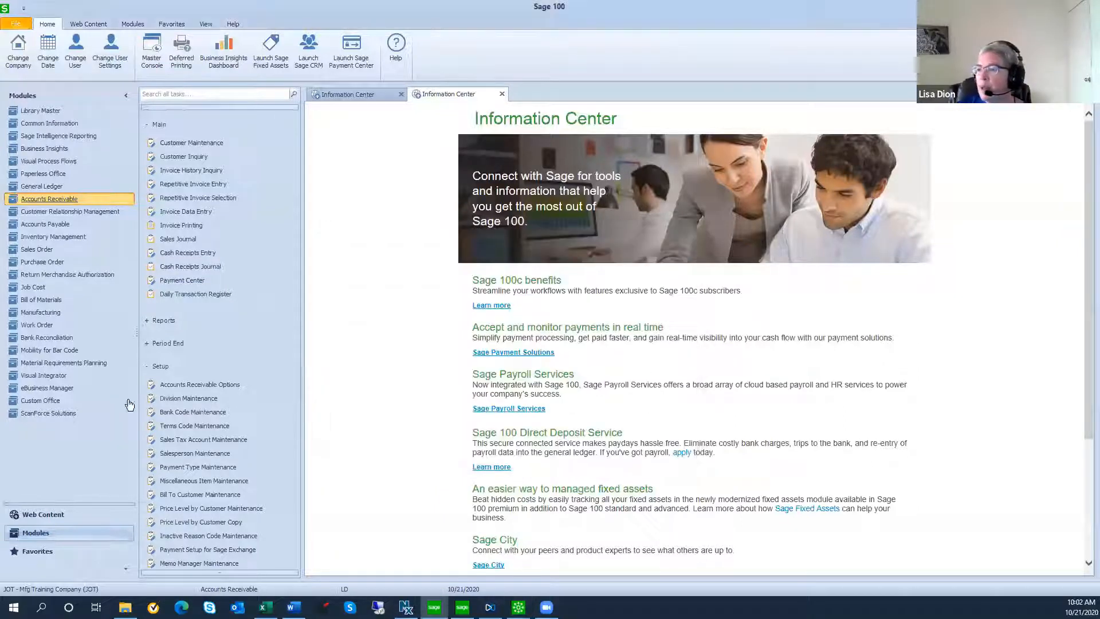
# Look at the invoices of Alltech Office Systems in Customer Maintenance and the sold-to customers they belong to, and close the record
pyautogui.click(178, 143)
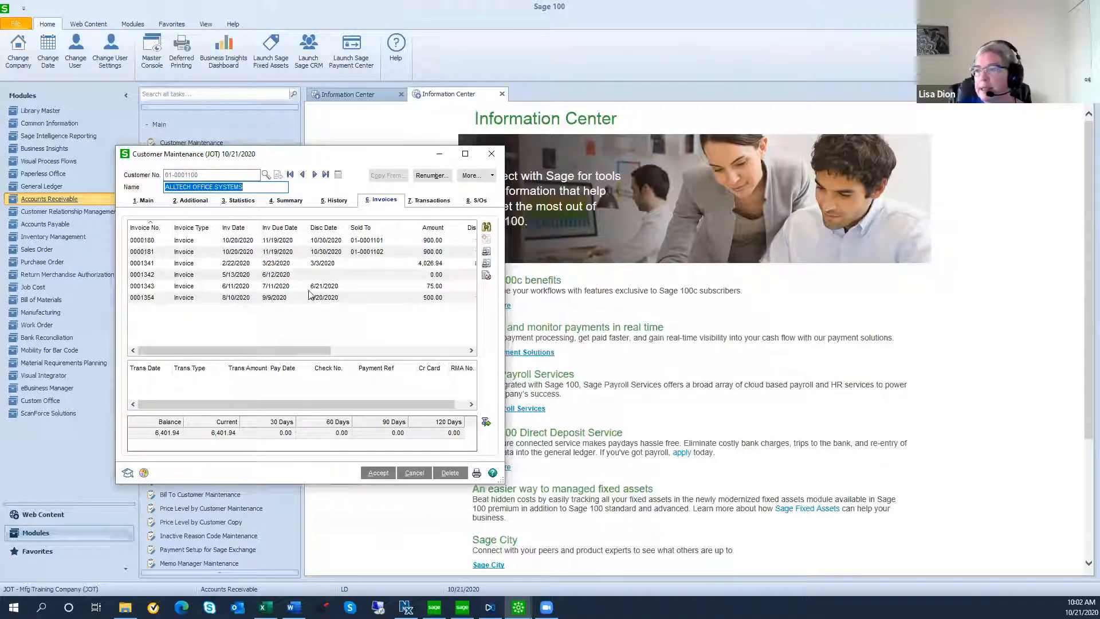
pyautogui.click(496, 156)
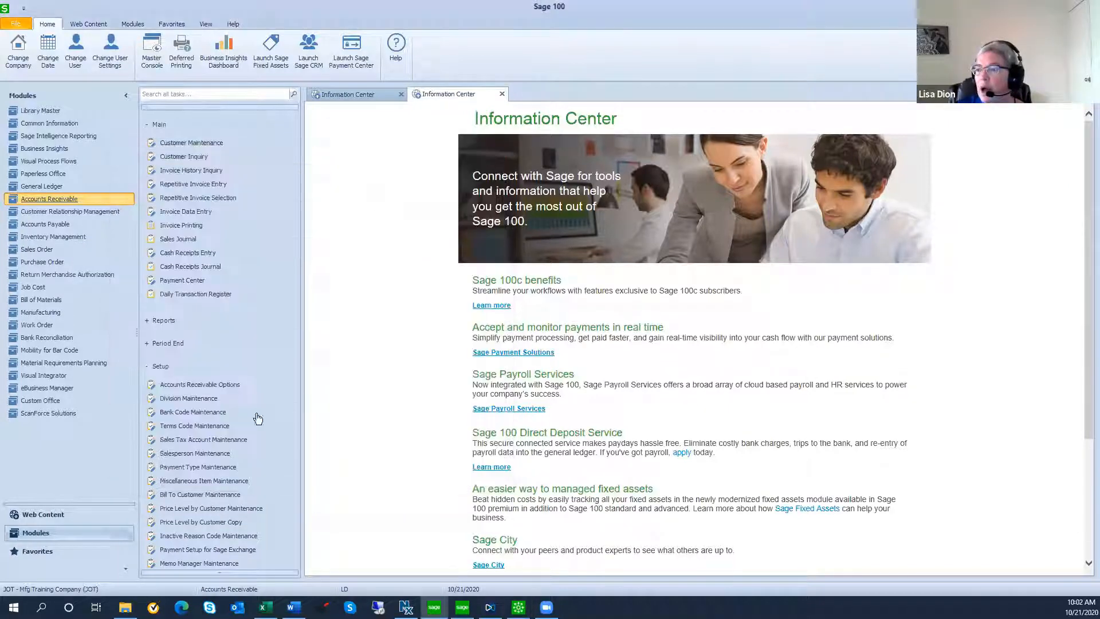
# Open Cash Receipts Entry with the 33,165.52 cash deposit, apply check 1234 to invoice 132, check its posted line, and accept the receipt
pyautogui.click(183, 252)
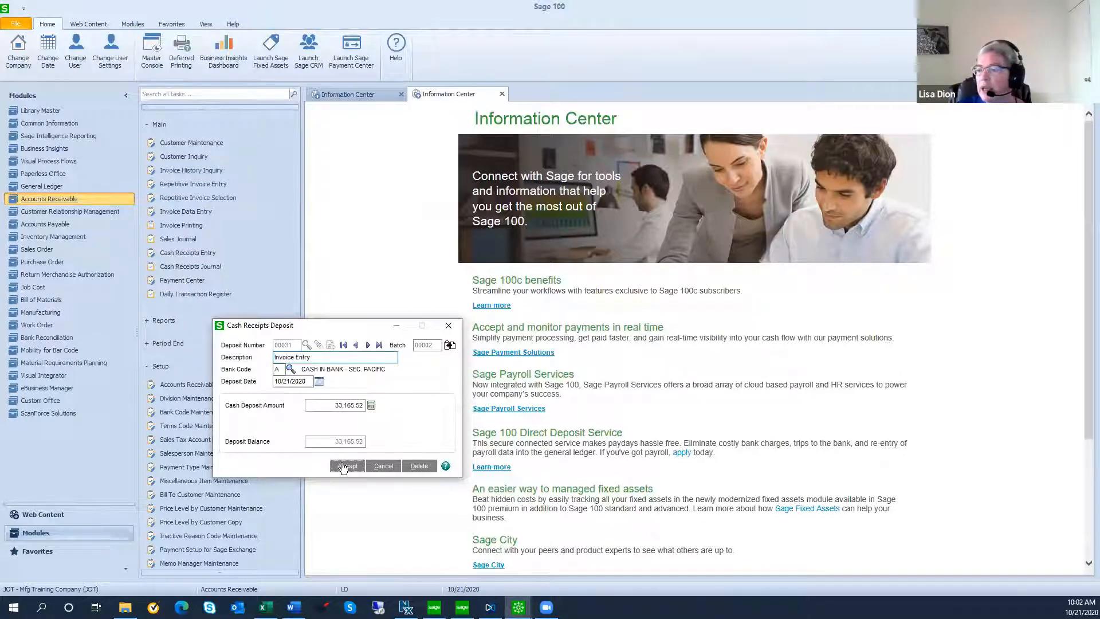
pyautogui.click(383, 466)
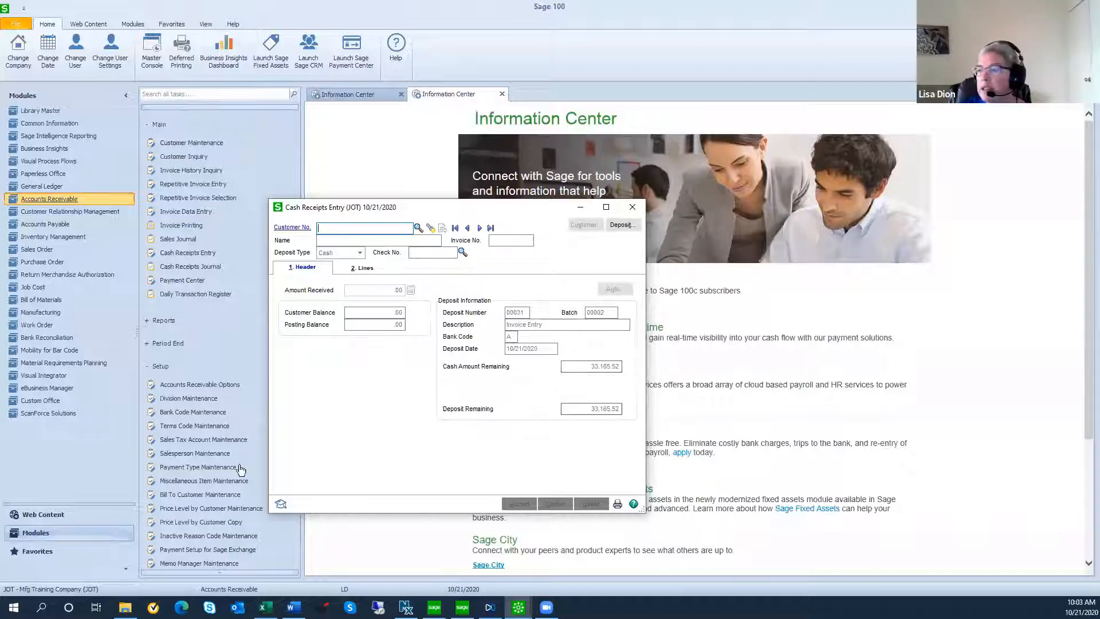
pyautogui.click(503, 241)
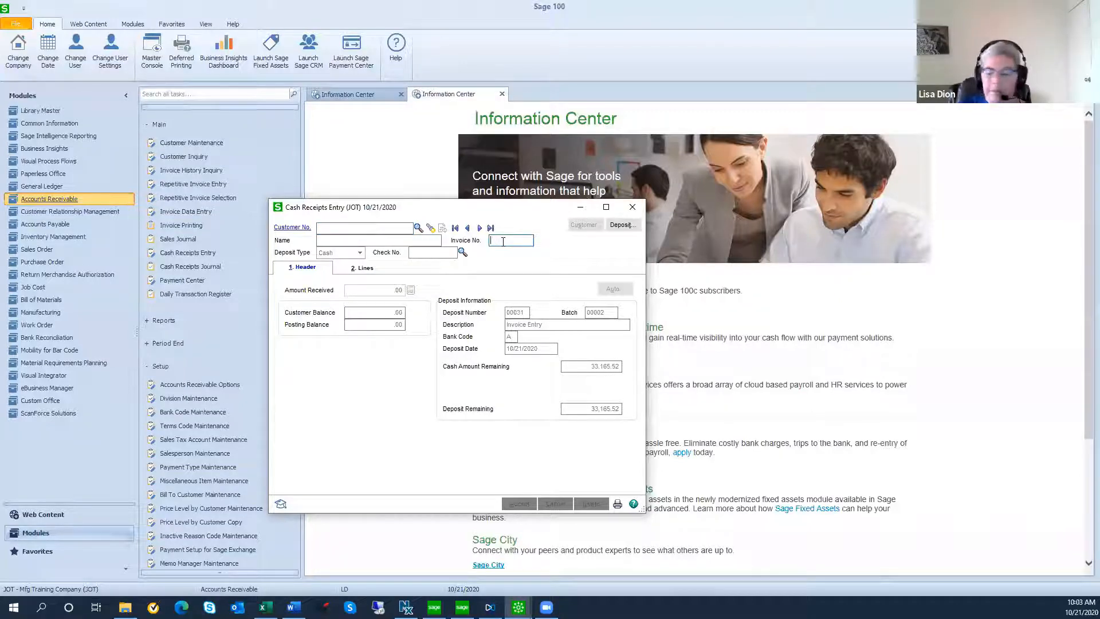
pyautogui.write('132')
pyautogui.press('Tab')
pyautogui.write('1234')
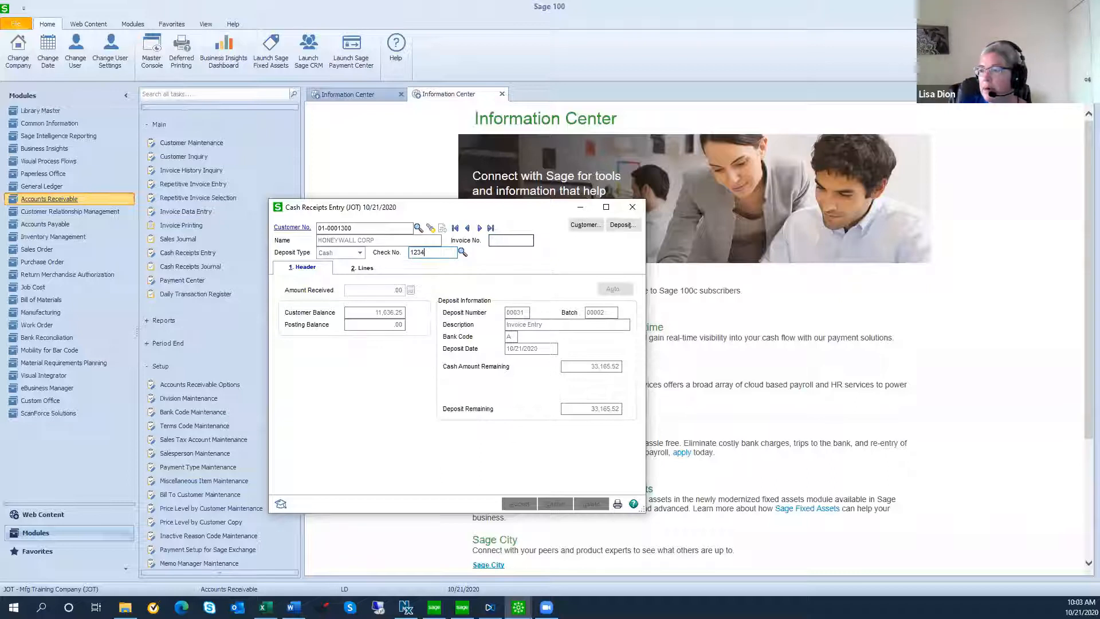
pyautogui.press('Tab')
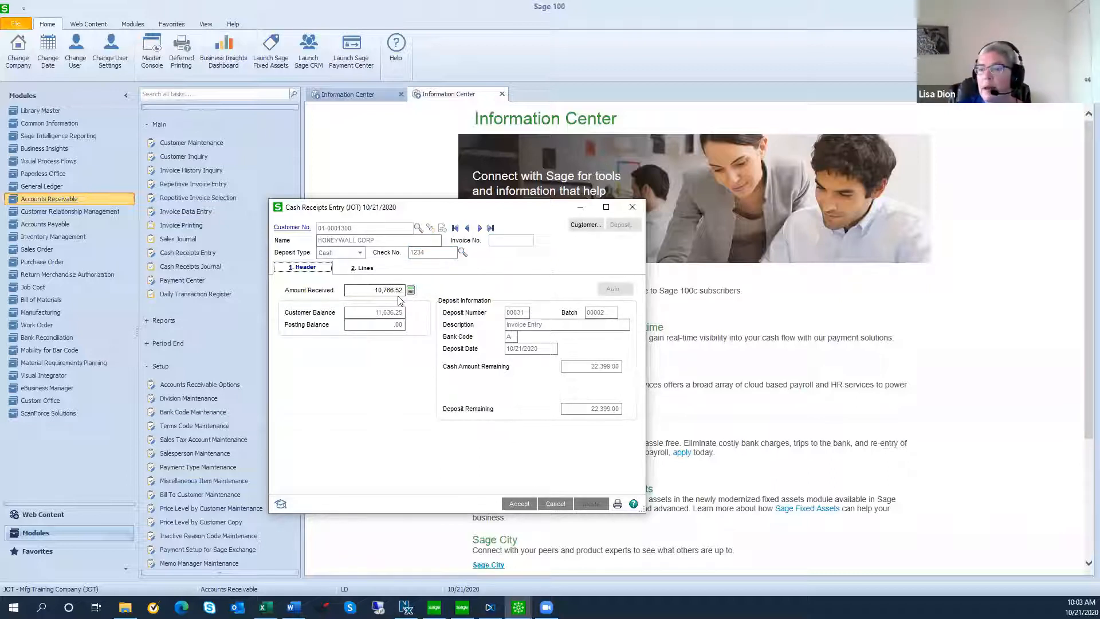
pyautogui.click(361, 270)
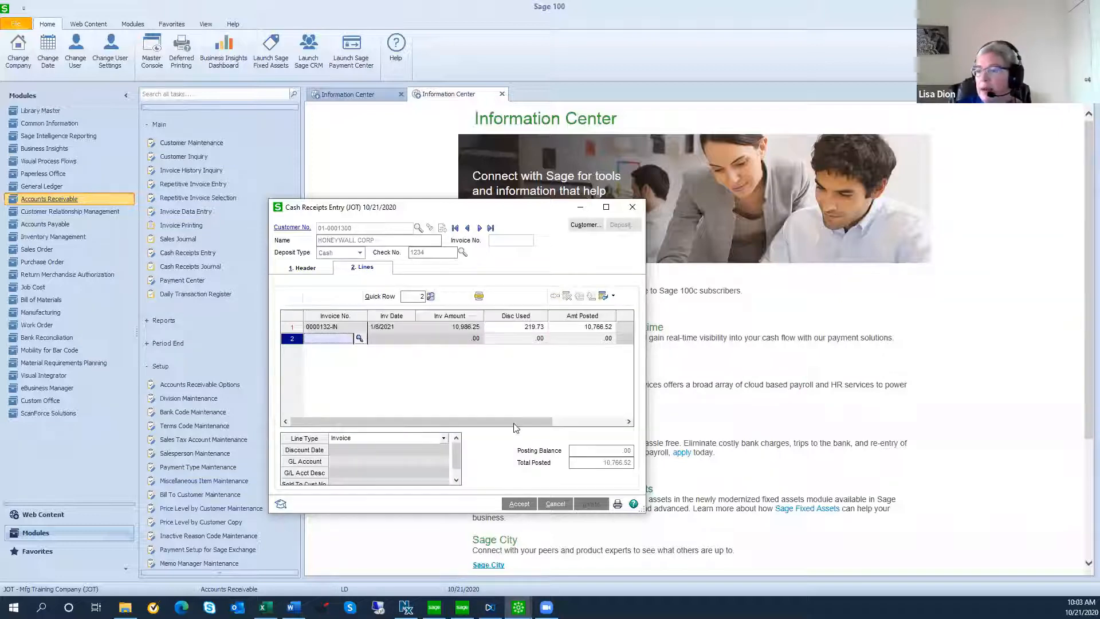
pyautogui.click(519, 506)
# Look up the customer by invoice 138, apply check 1234 to it, and accept the cash receipt
pyautogui.click(496, 241)
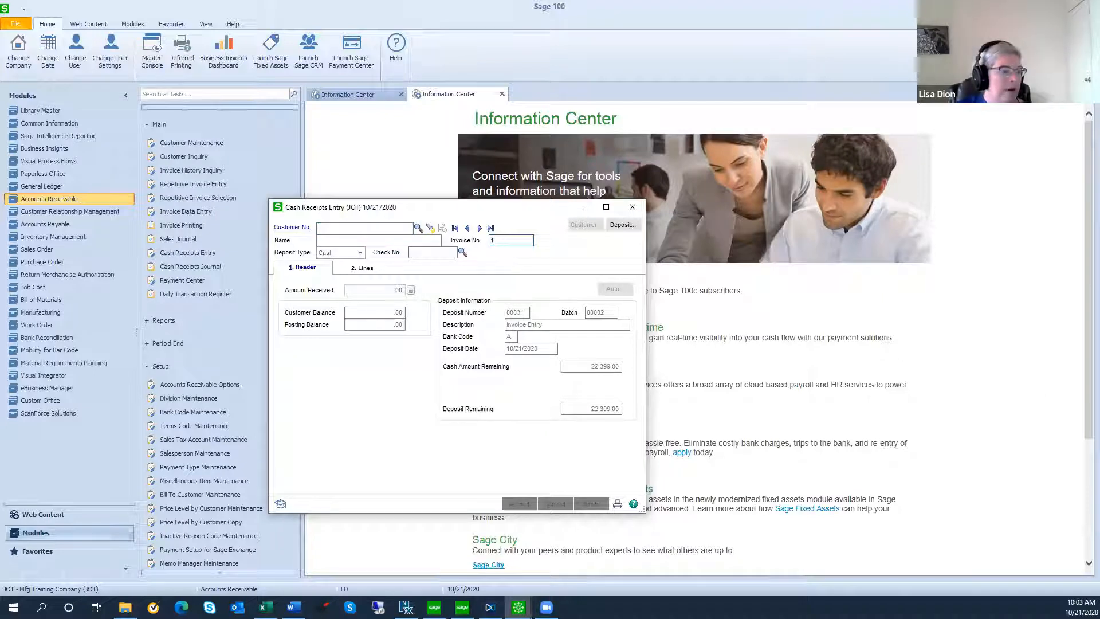
pyautogui.write('138')
pyautogui.press('Tab')
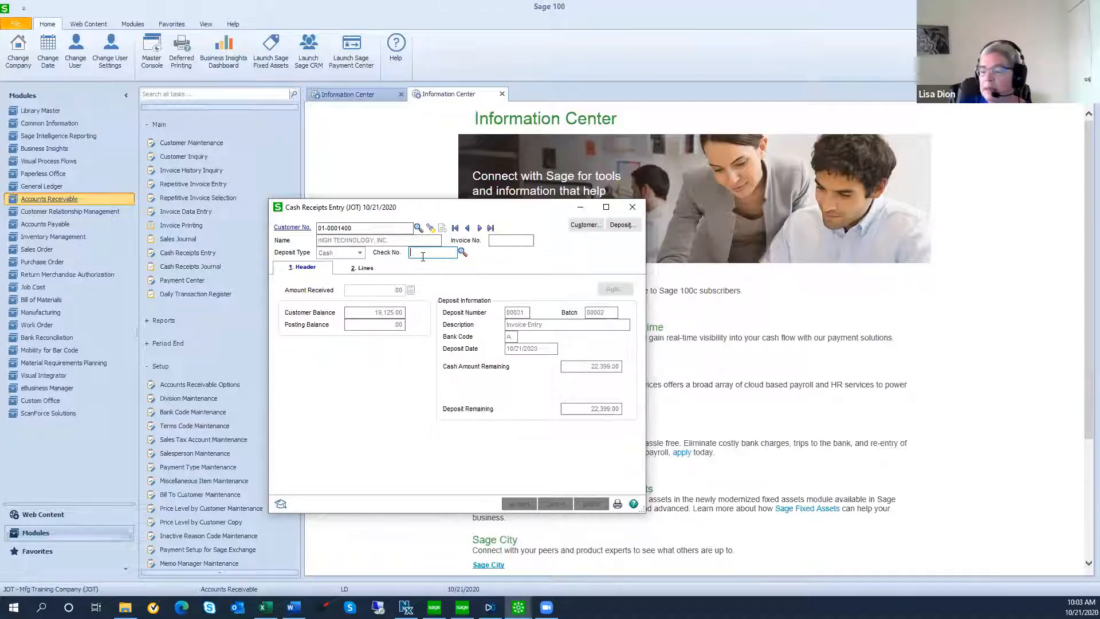
pyautogui.write('1234')
pyautogui.press('Tab')
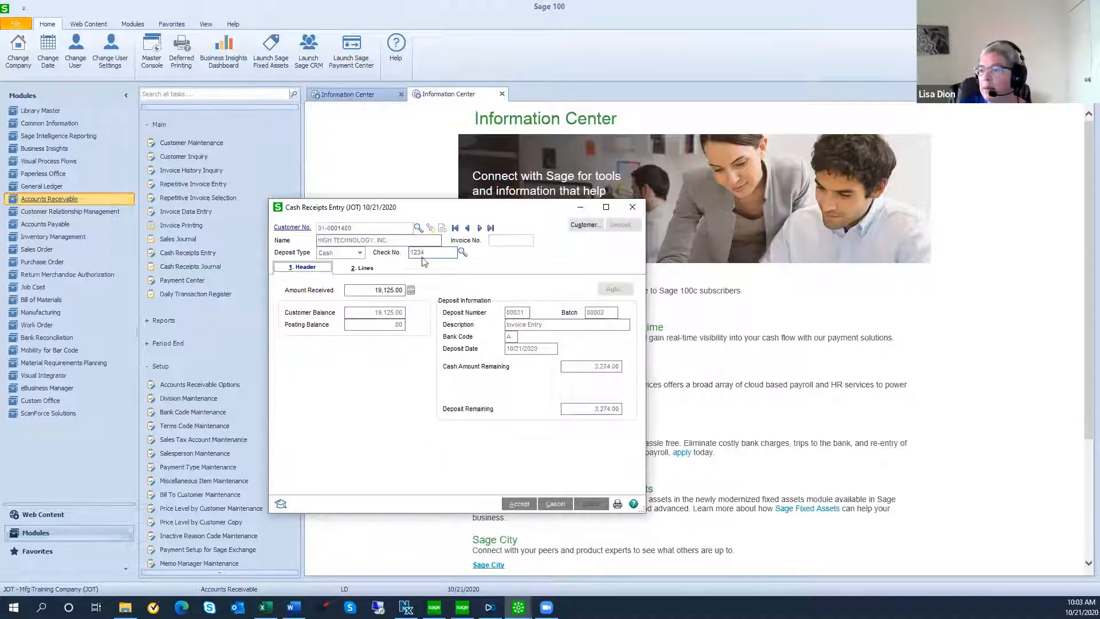
pyautogui.click(518, 504)
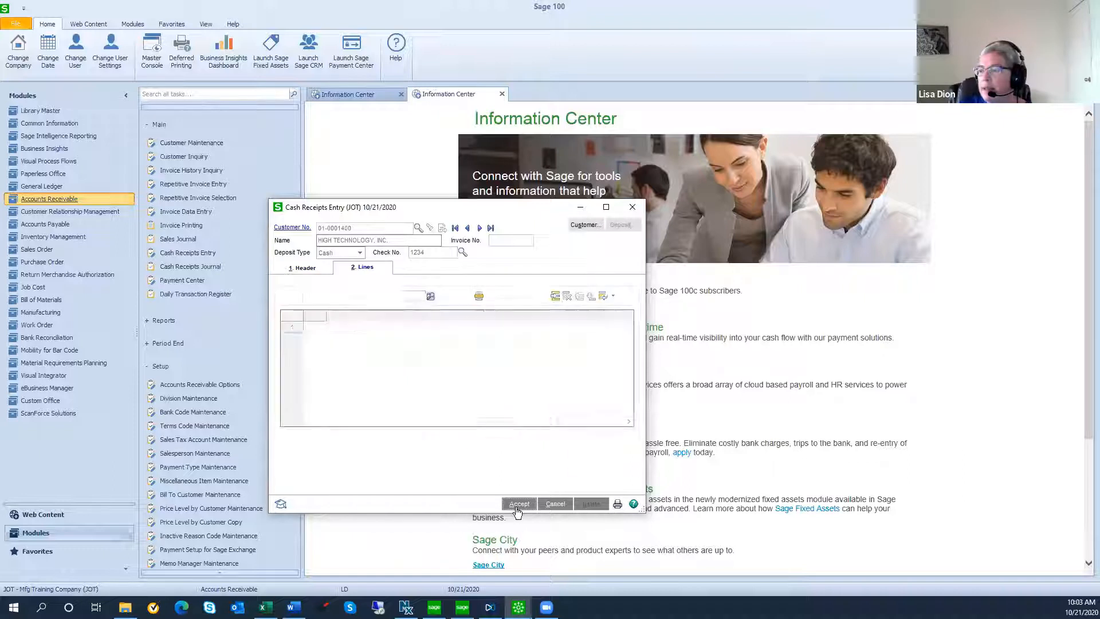
pyautogui.click(518, 504)
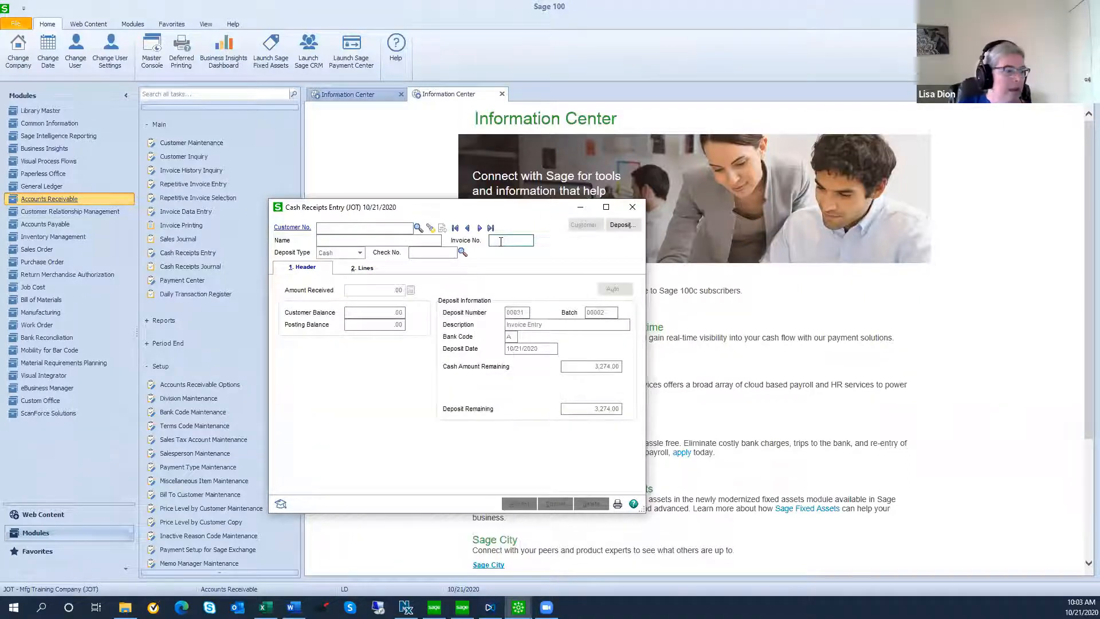
# Apply check 1234 to invoice 1291, check its posted line, accept the receipt, and close Cash Receipts Entry
pyautogui.write('1-0001')
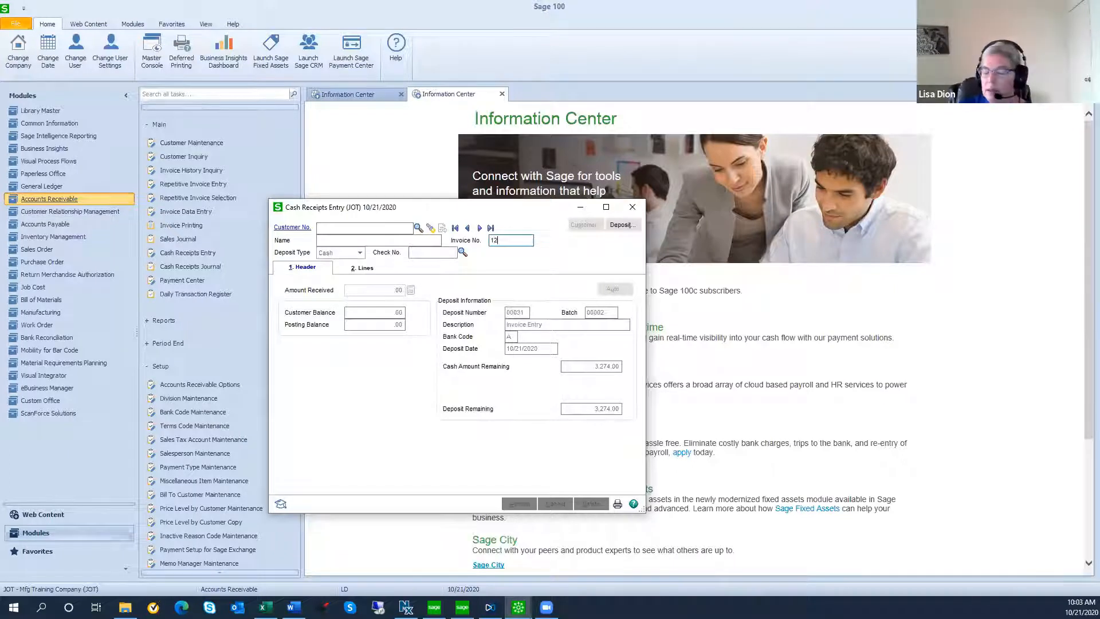
pyautogui.press('Tab')
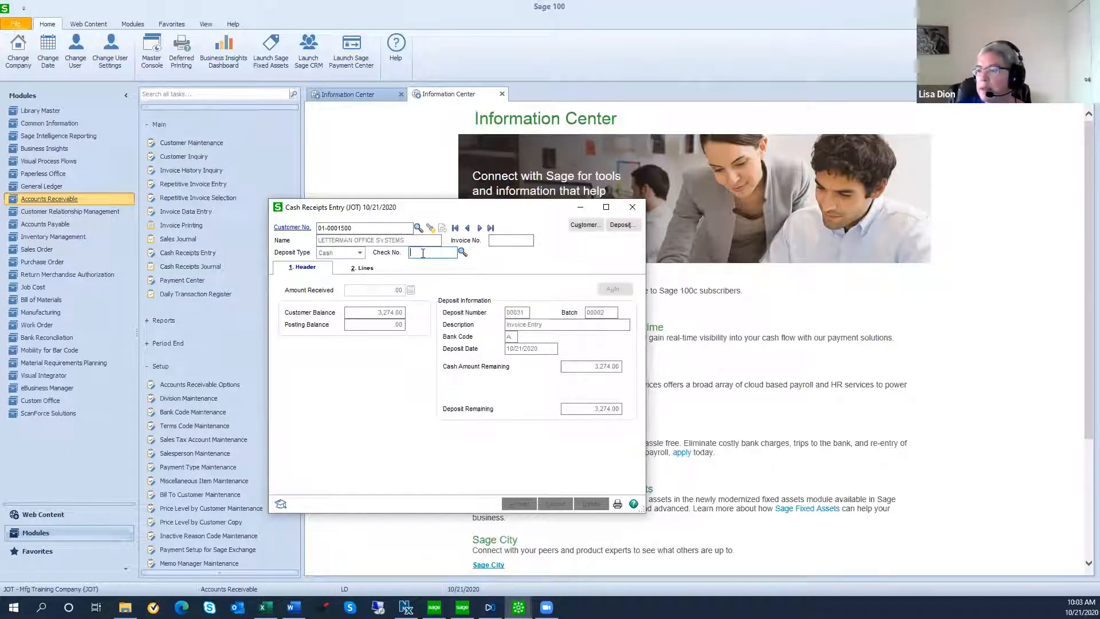
pyautogui.write('1234')
pyautogui.press('Tab')
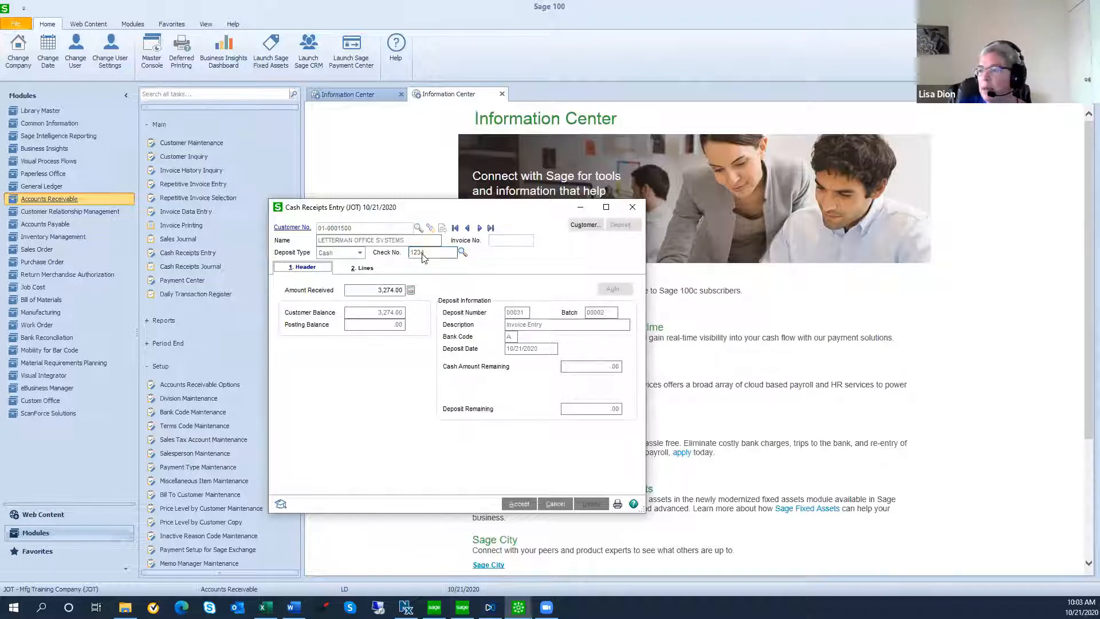
pyautogui.click(365, 270)
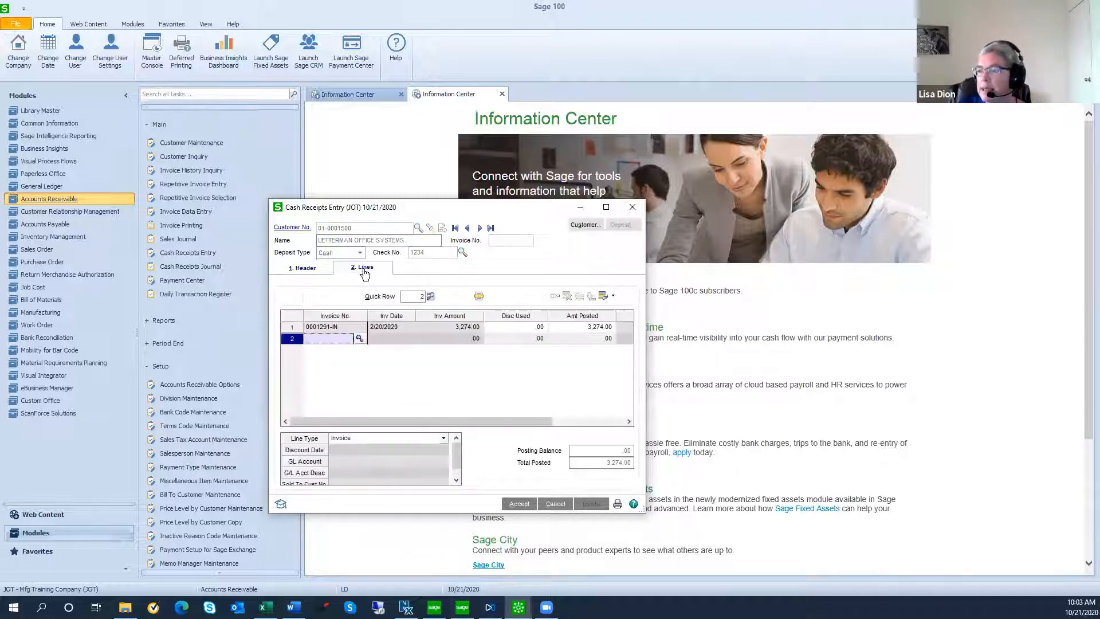
pyautogui.click(515, 501)
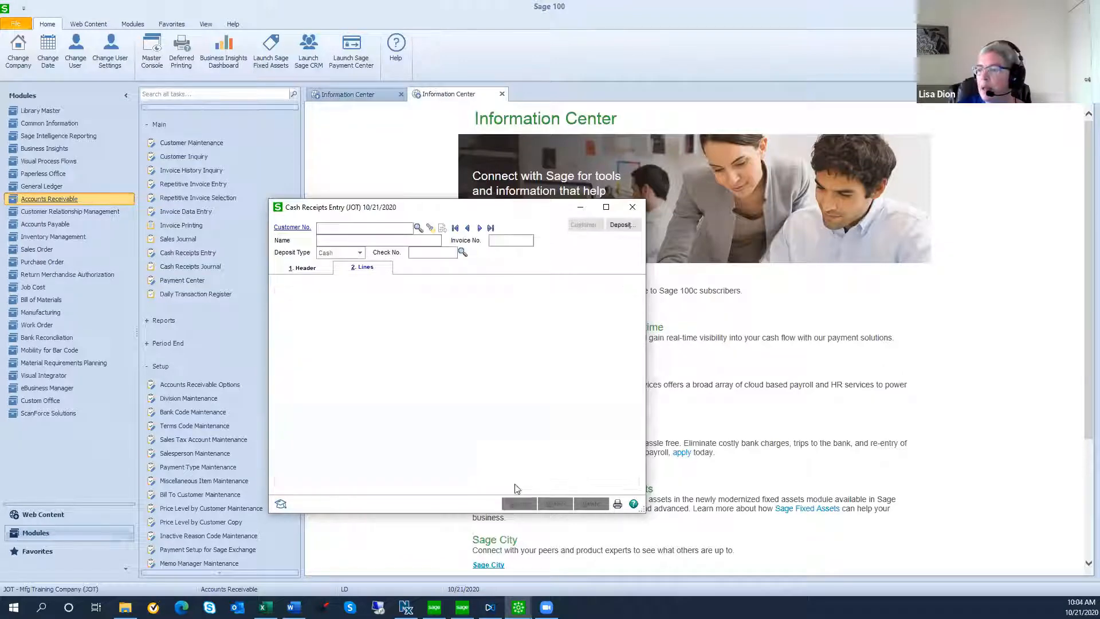
pyautogui.click(632, 208)
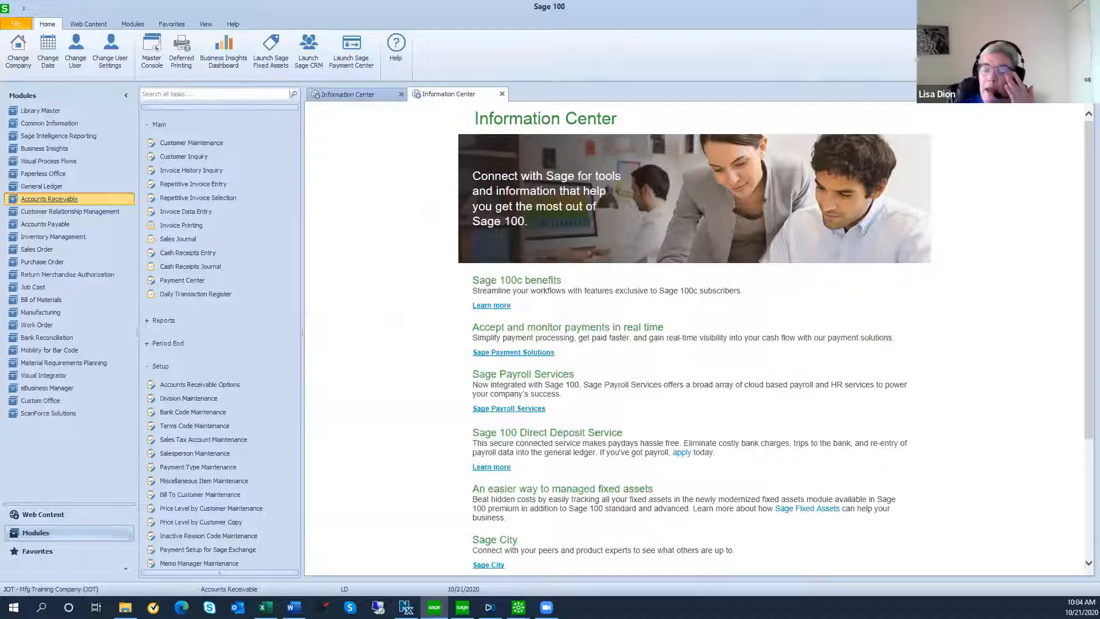
# Review Accounting System Associates' paperless delivery and e-mail options for S/O Invoice in Customer Maintenance, and close the record
pyautogui.click(191, 143)
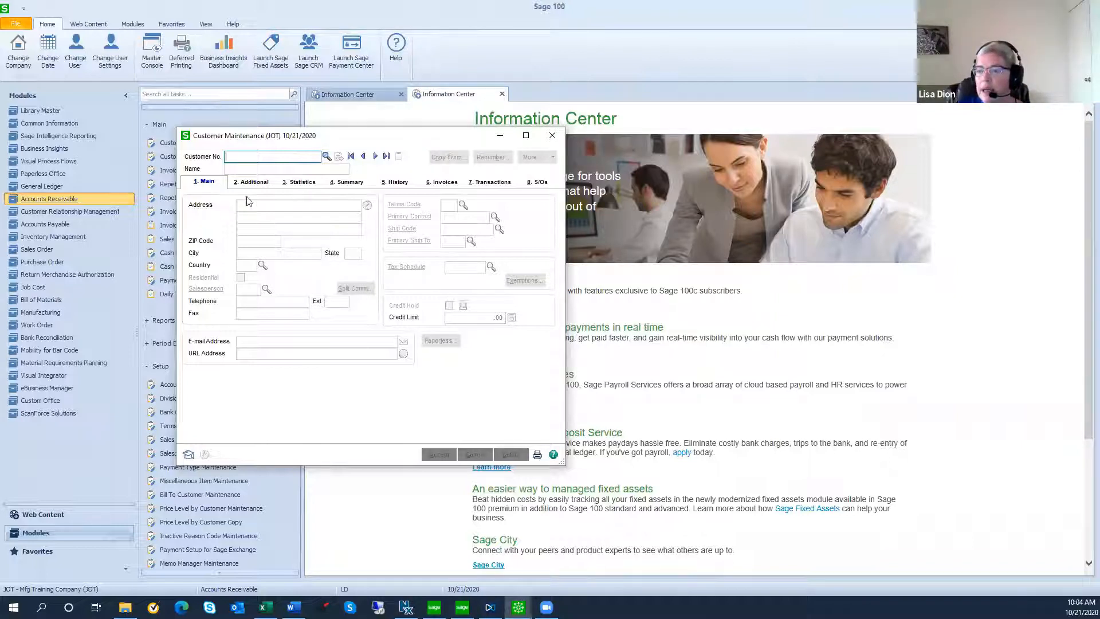
pyautogui.click(376, 157)
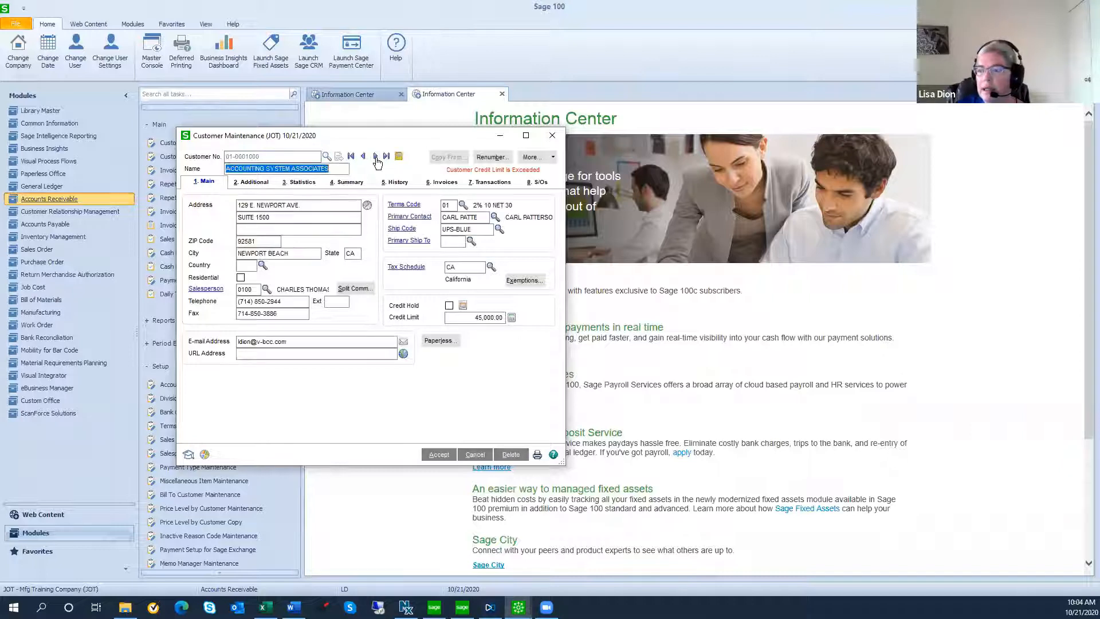
pyautogui.click(441, 342)
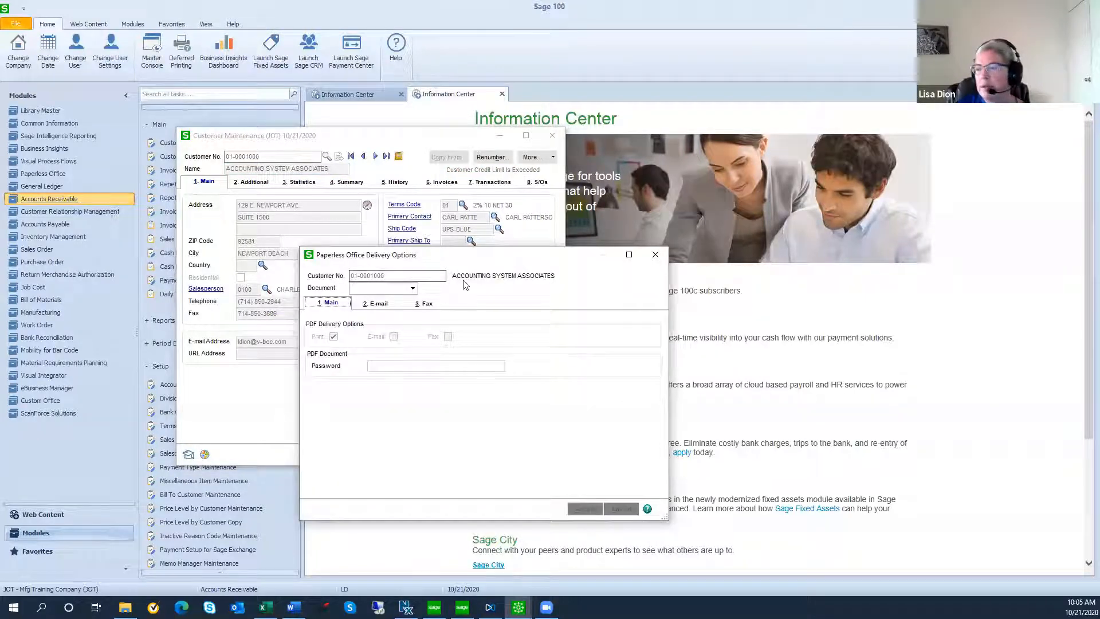
pyautogui.click(413, 289)
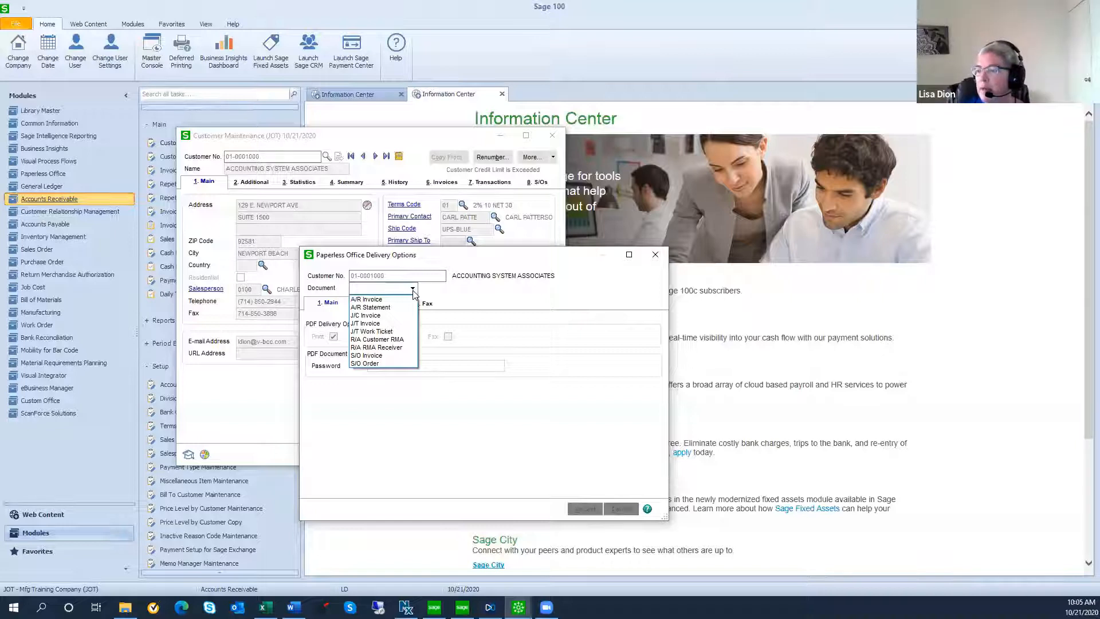
pyautogui.click(377, 356)
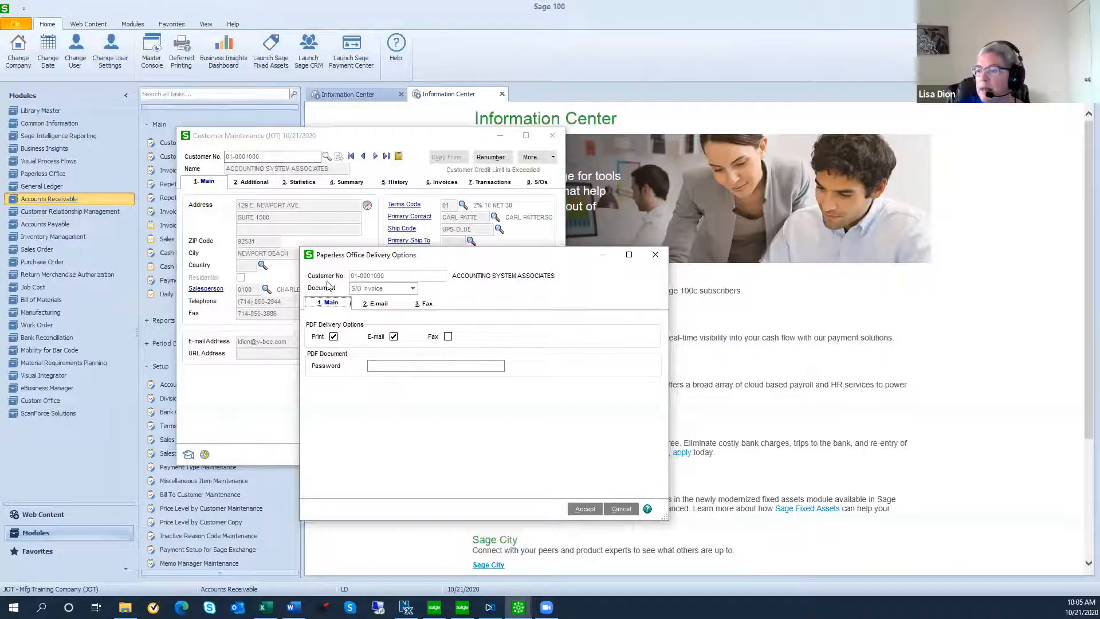
pyautogui.click(394, 337)
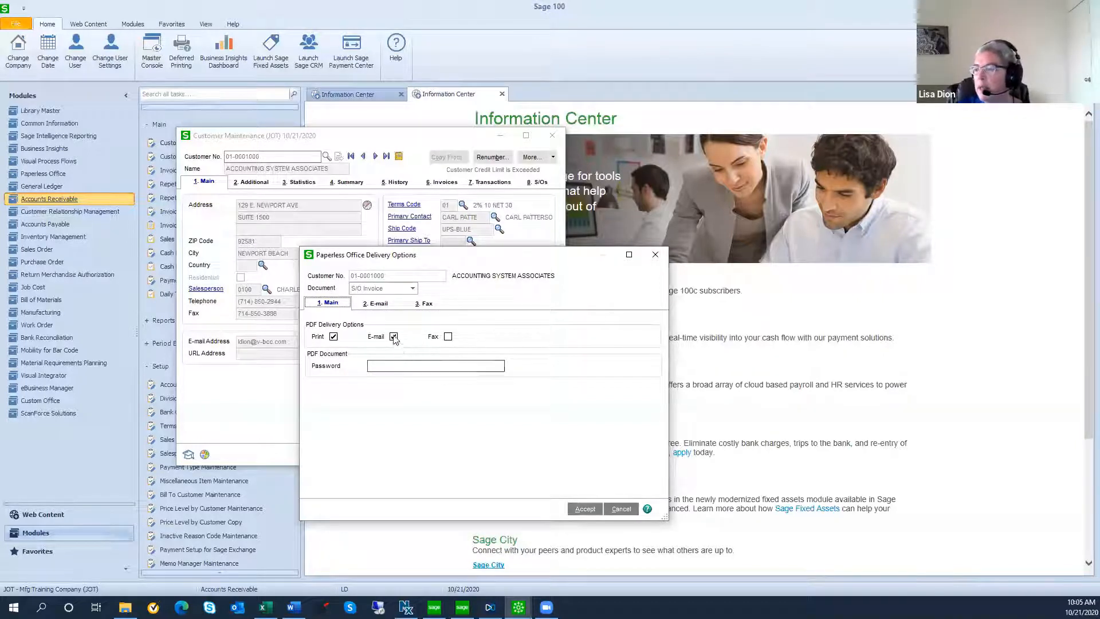
pyautogui.click(381, 304)
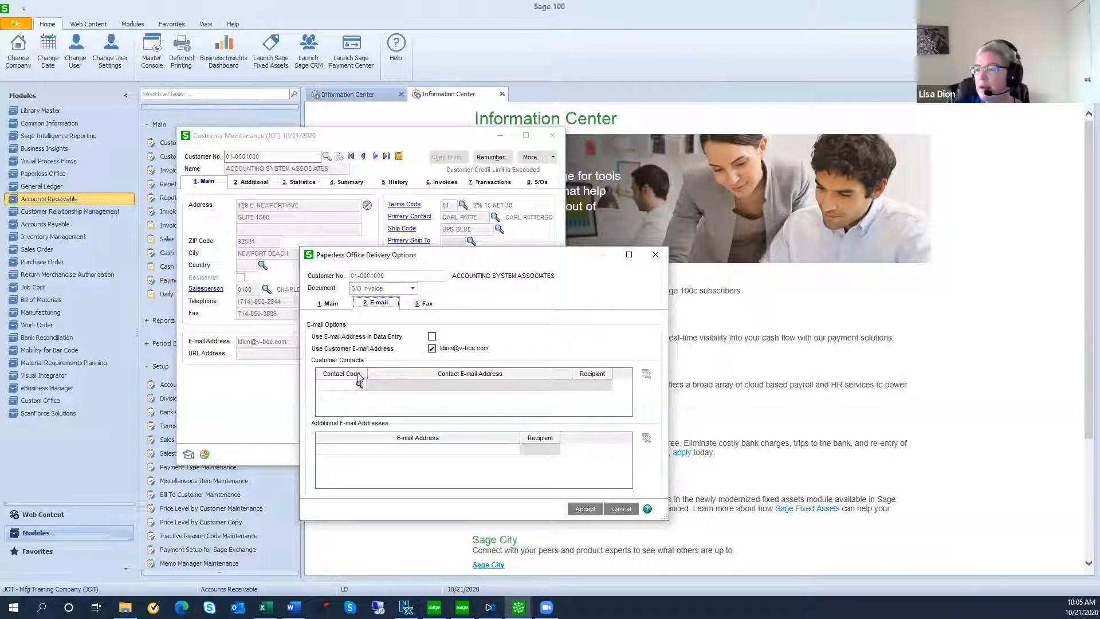
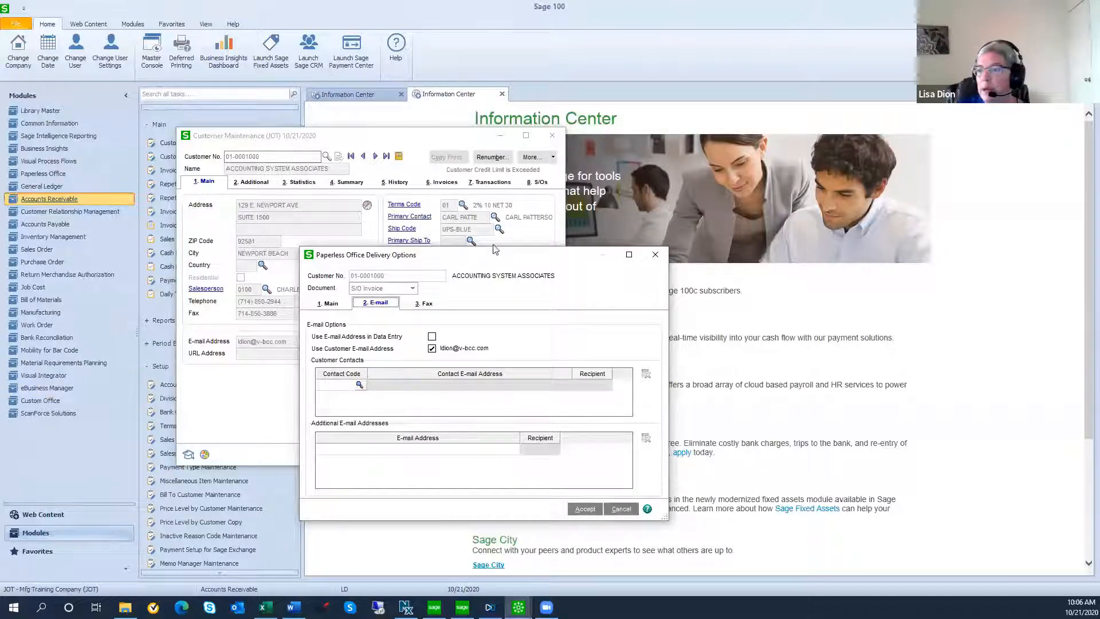
pyautogui.click(656, 256)
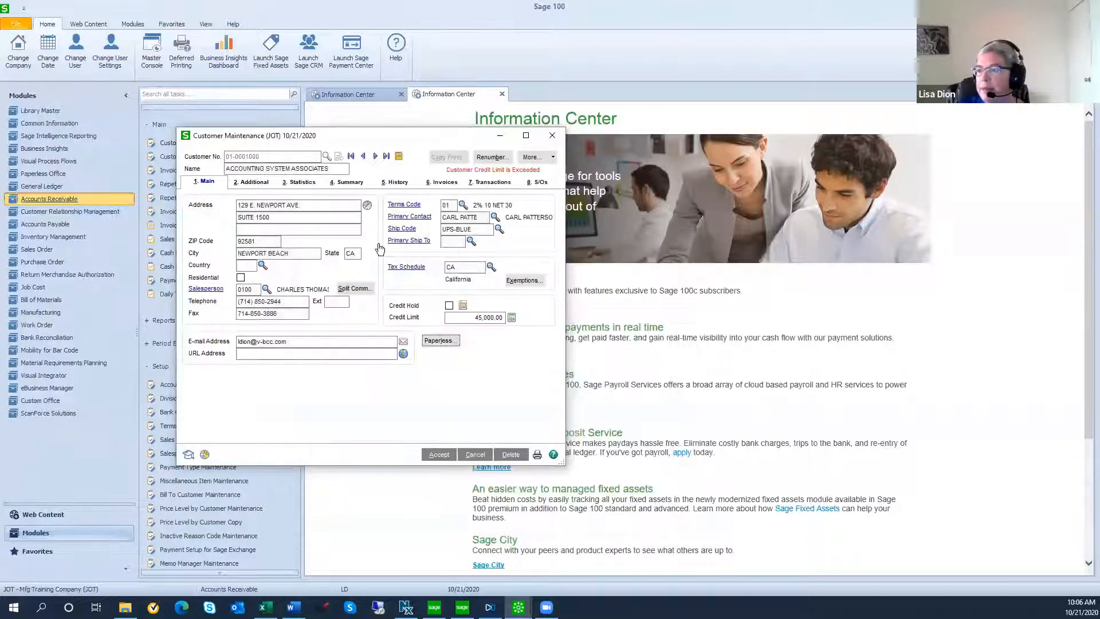
pyautogui.click(439, 455)
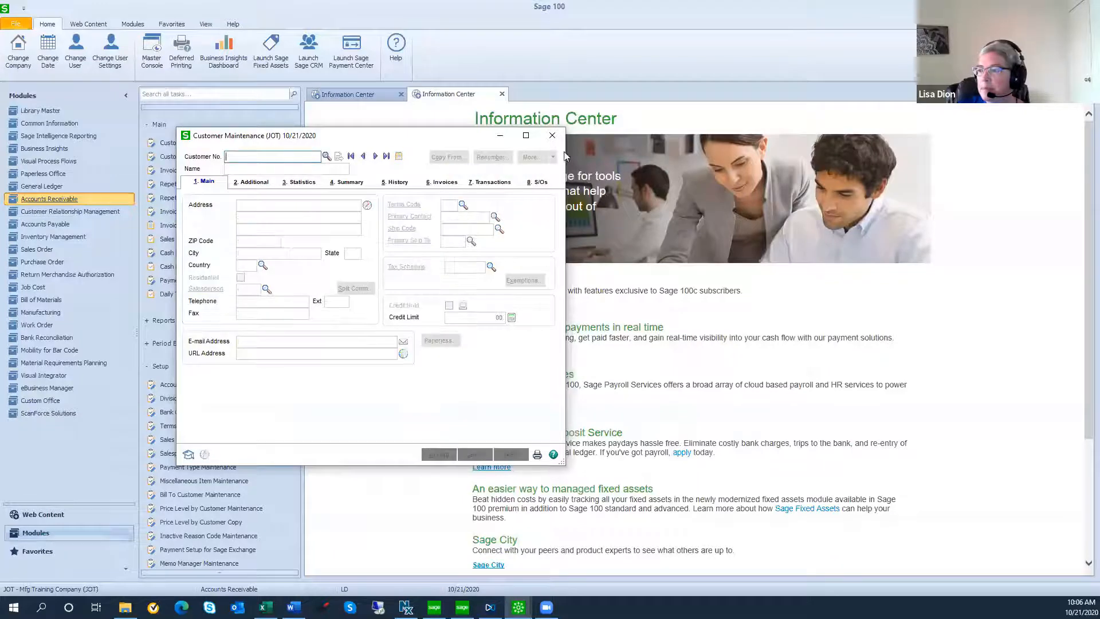
pyautogui.click(550, 138)
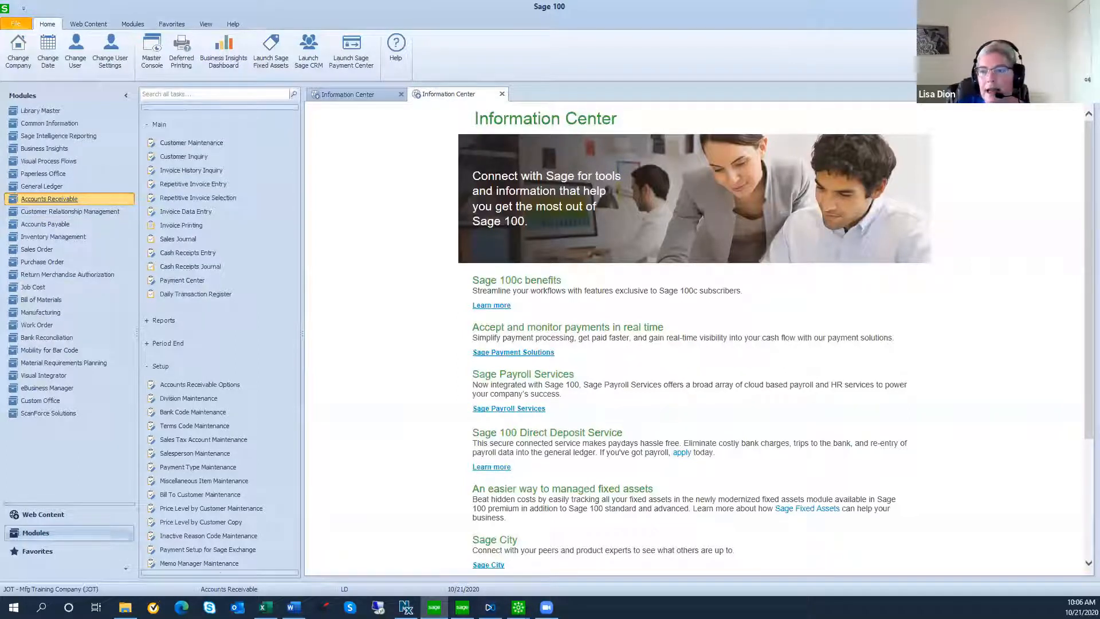
# Open Accounting System Associates' existing back order in Sales Order Entry and try to delete it
pyautogui.click(42, 254)
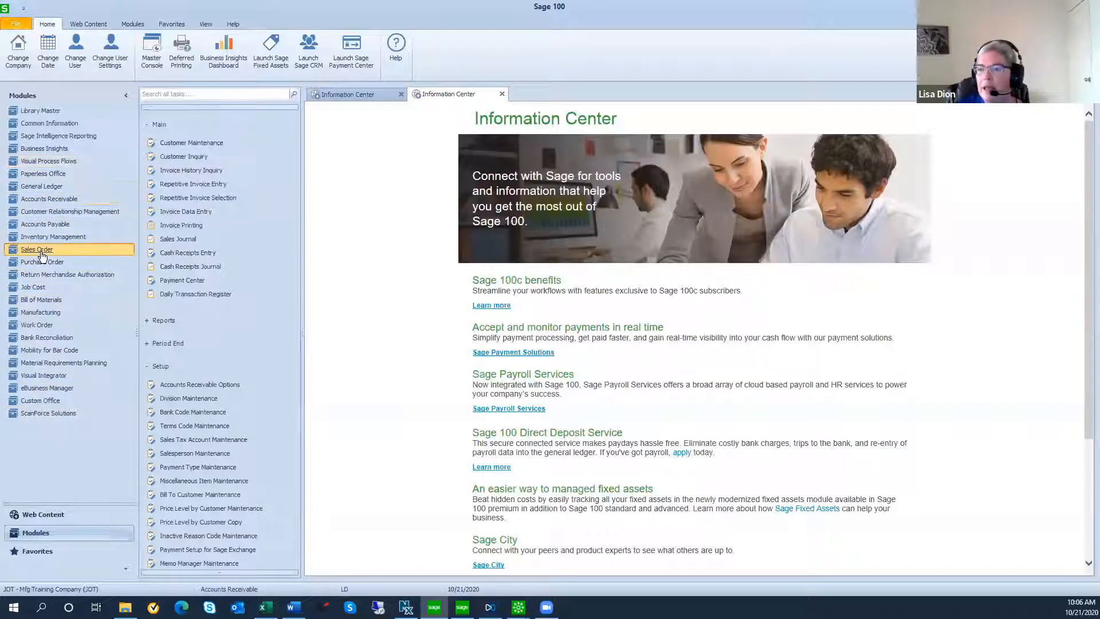
pyautogui.click(176, 135)
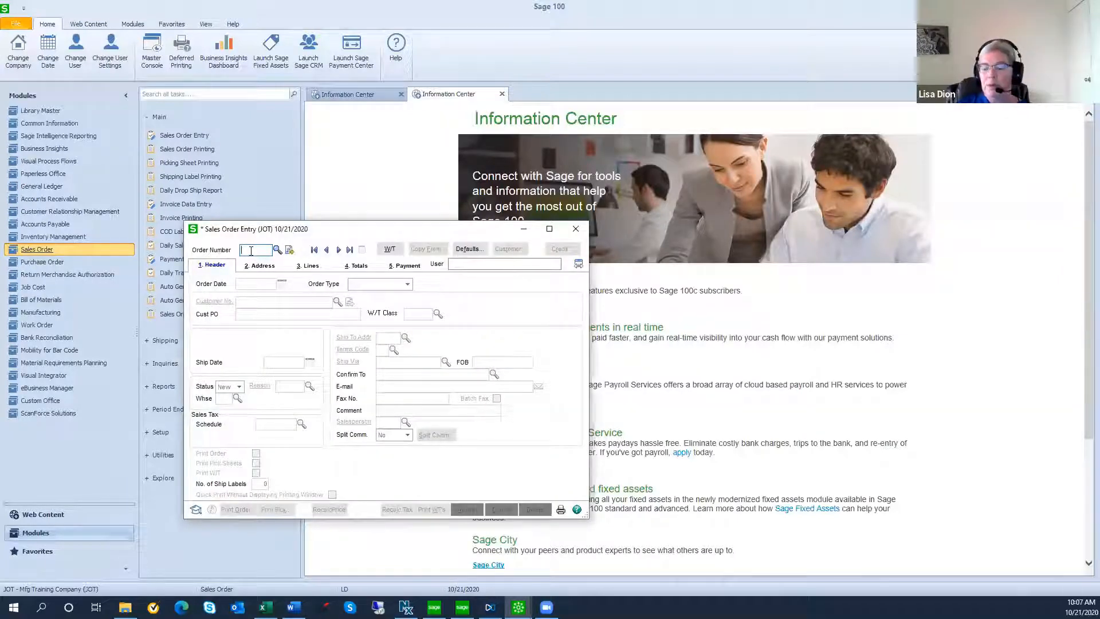
pyautogui.write('1732')
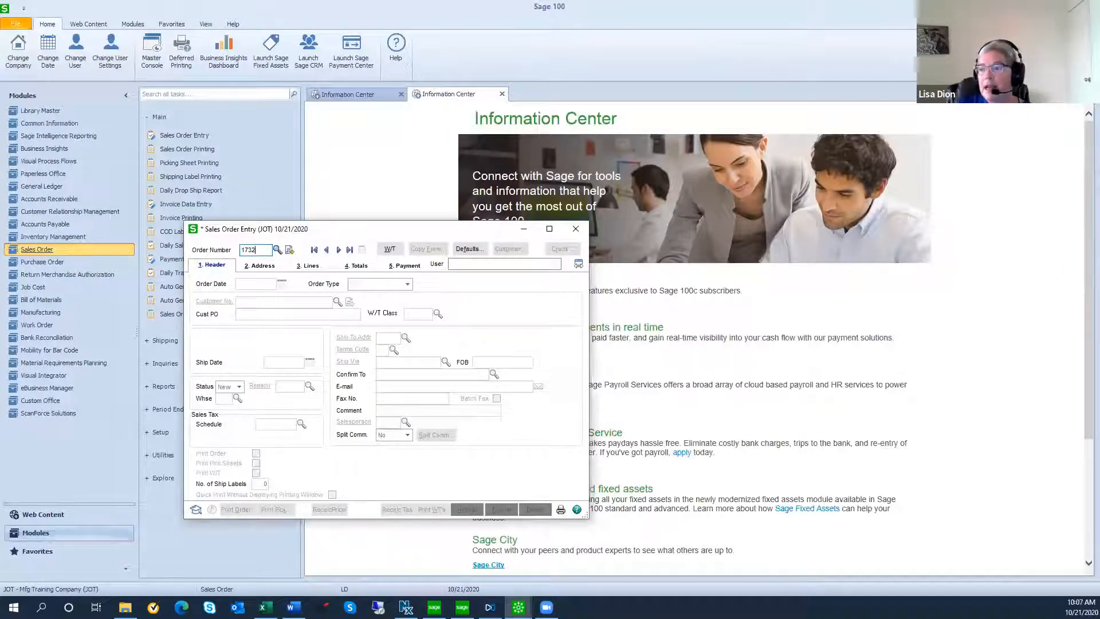
pyautogui.press('Tab')
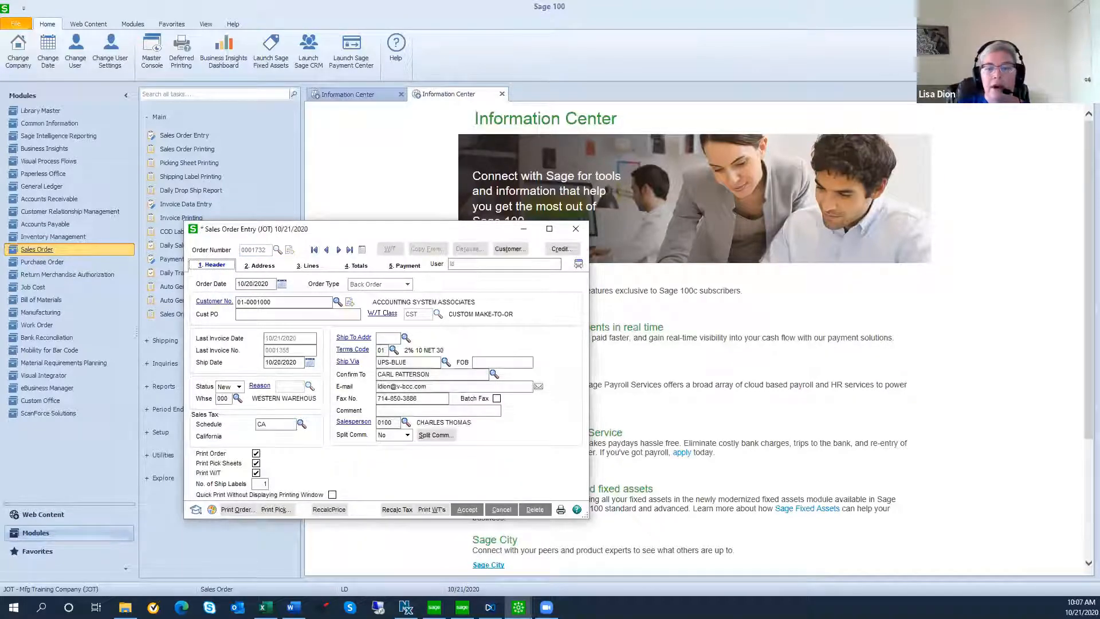
pyautogui.click(535, 511)
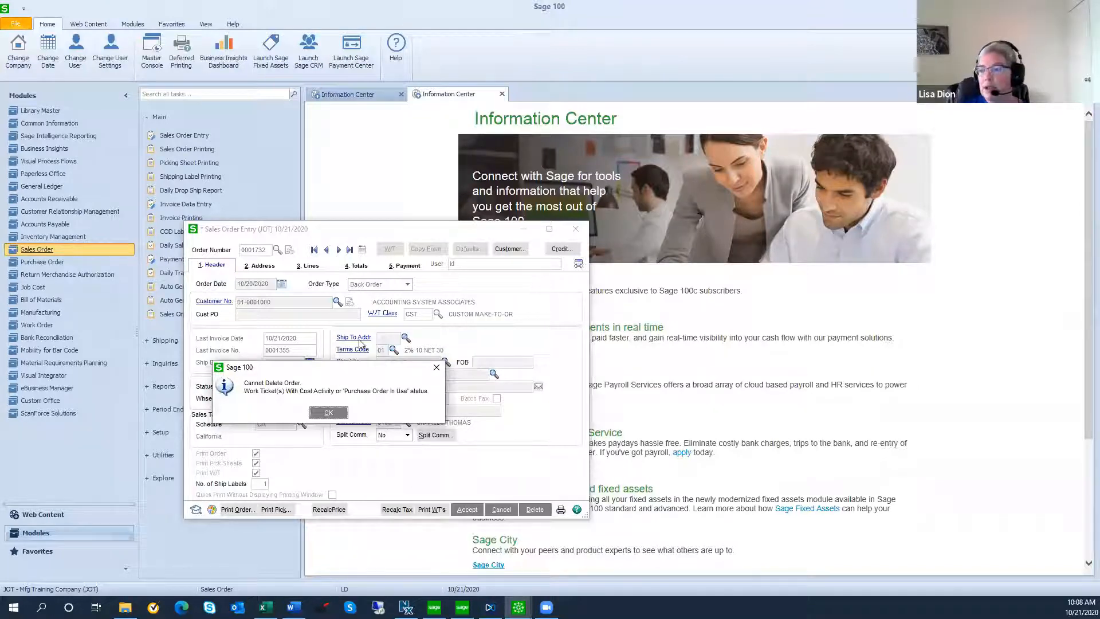
pyautogui.click(327, 413)
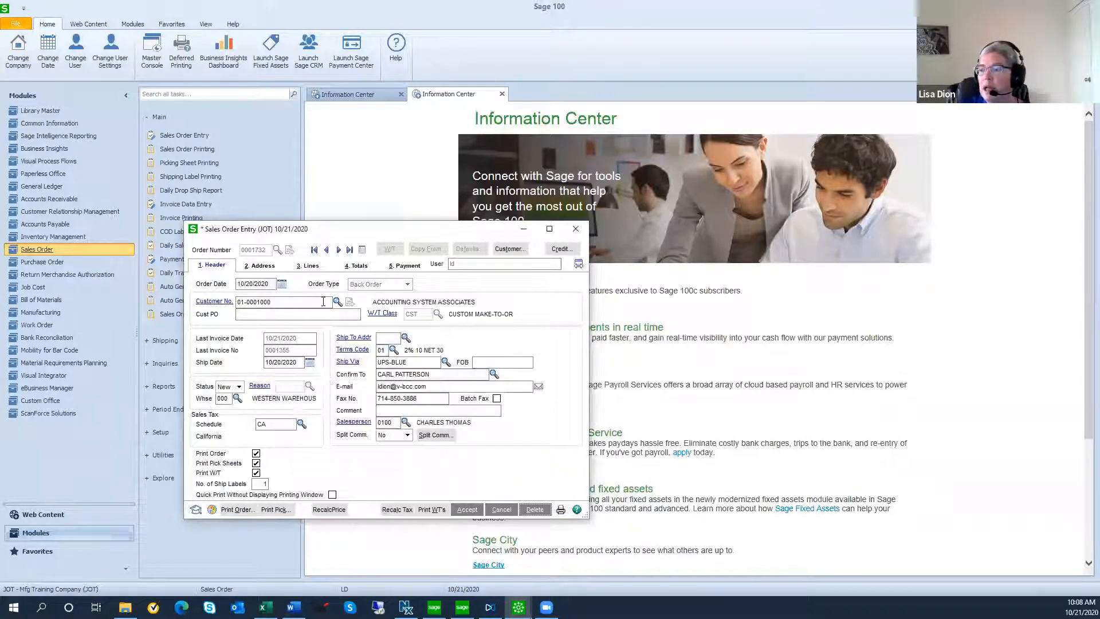
# On the back order's lines, try to set the ordered quantity of item C-SYS-00100 to 0
pyautogui.click(310, 265)
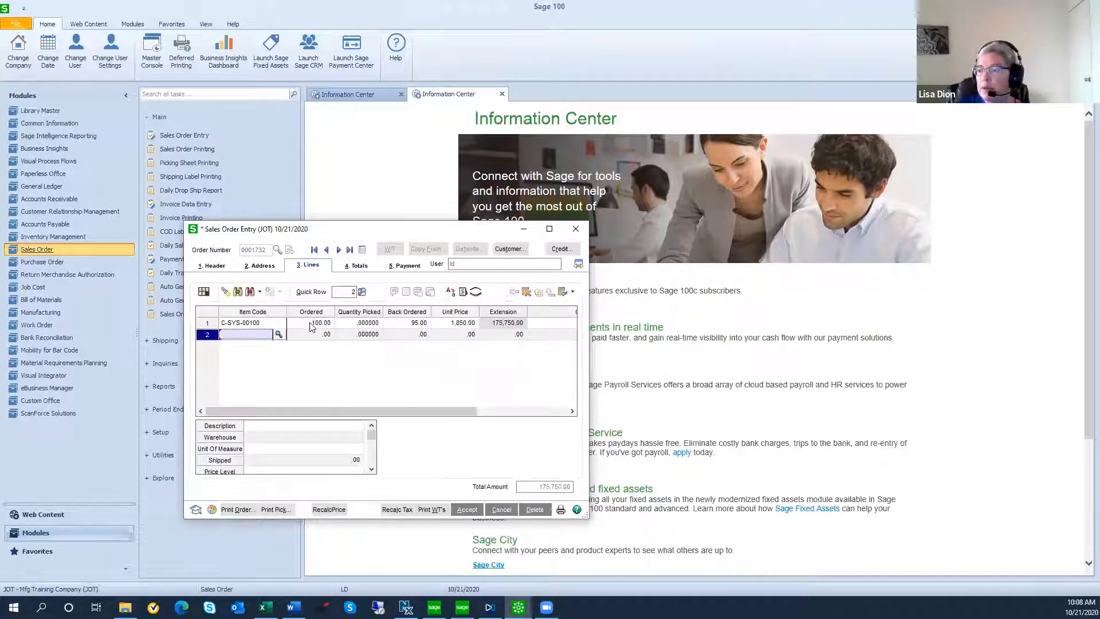
pyautogui.click(311, 326)
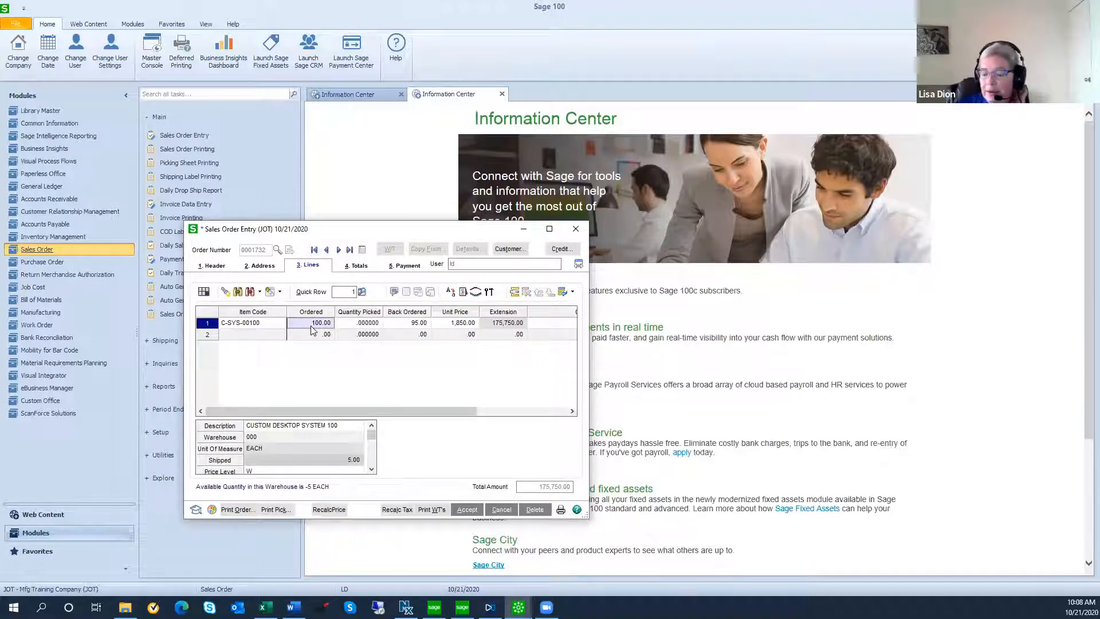
pyautogui.click(312, 325)
pyautogui.press('Tab')
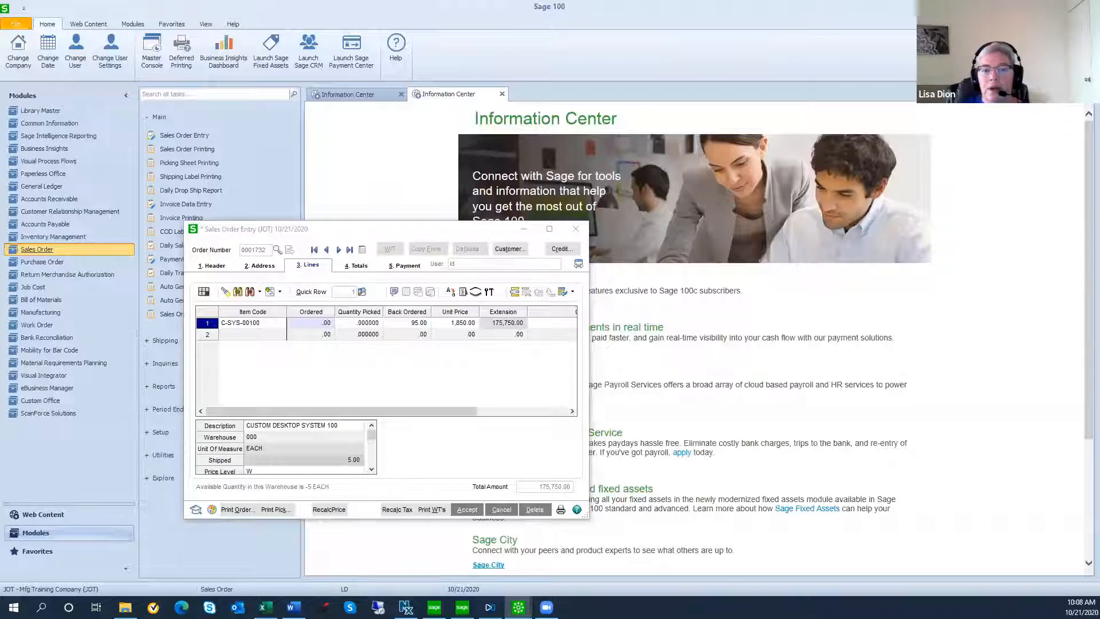
# Restore the line's ordered quantity to 100, accept the sales order, and close Sales Order Entry
pyautogui.write('100')
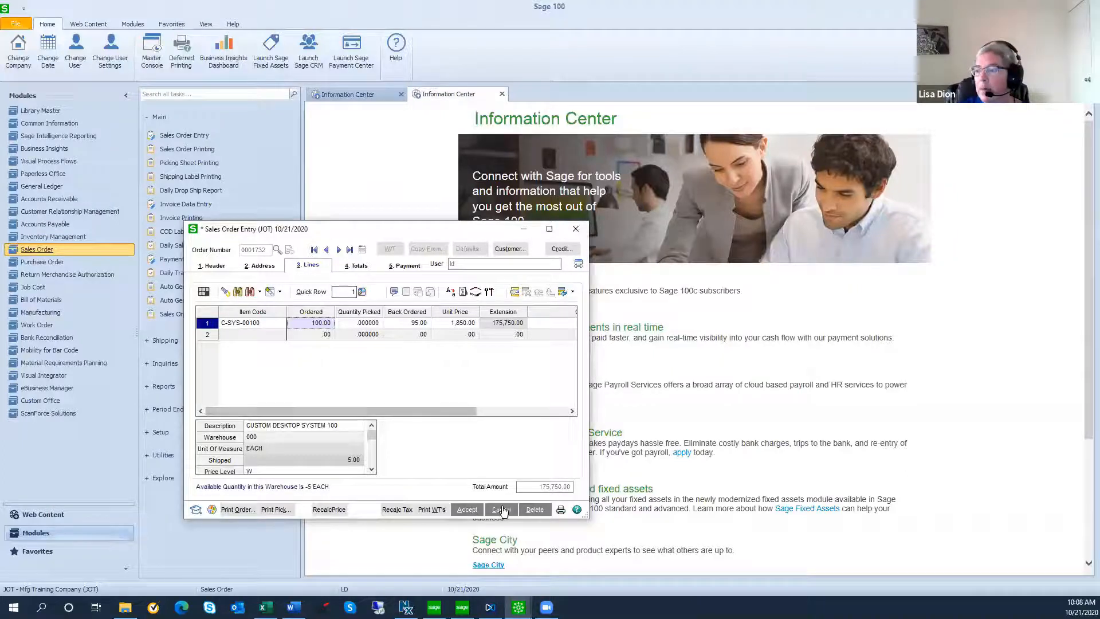
pyautogui.click(469, 510)
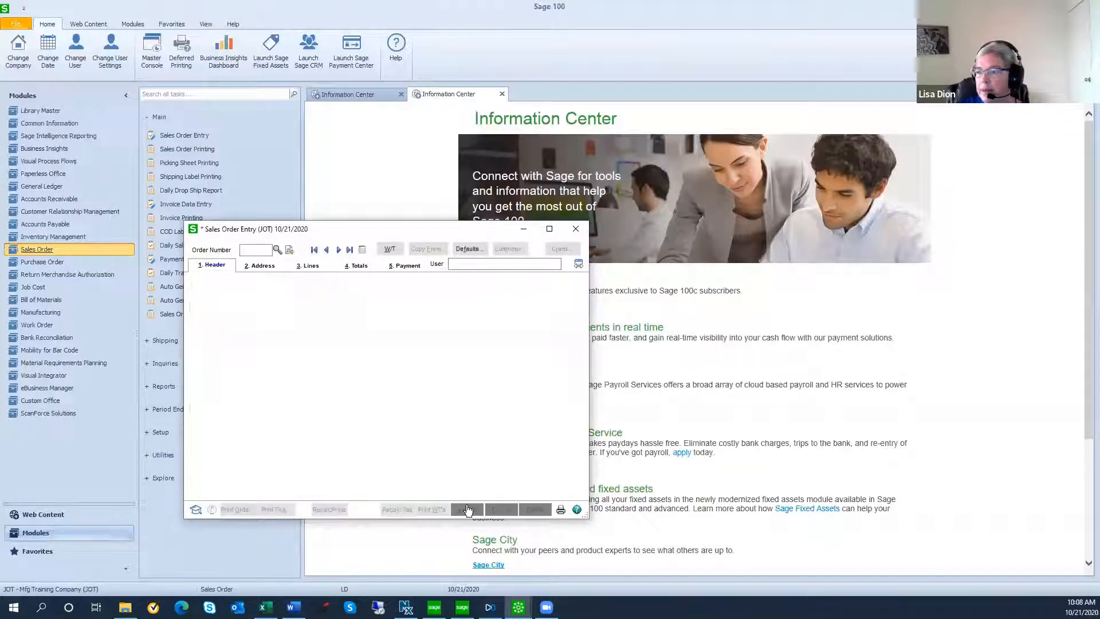
pyautogui.click(574, 230)
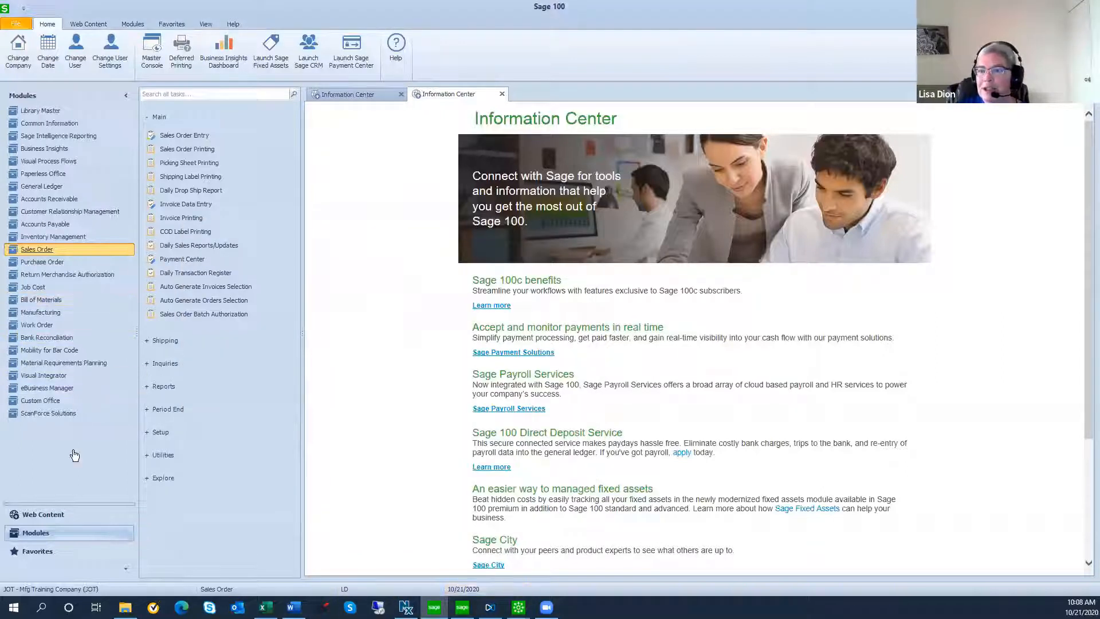
# Preview the Manufacturing Daily Parts Usage Register with posting date 10/21/2020, examine its transaction dates, and dismiss the posting period warning
pyautogui.click(40, 313)
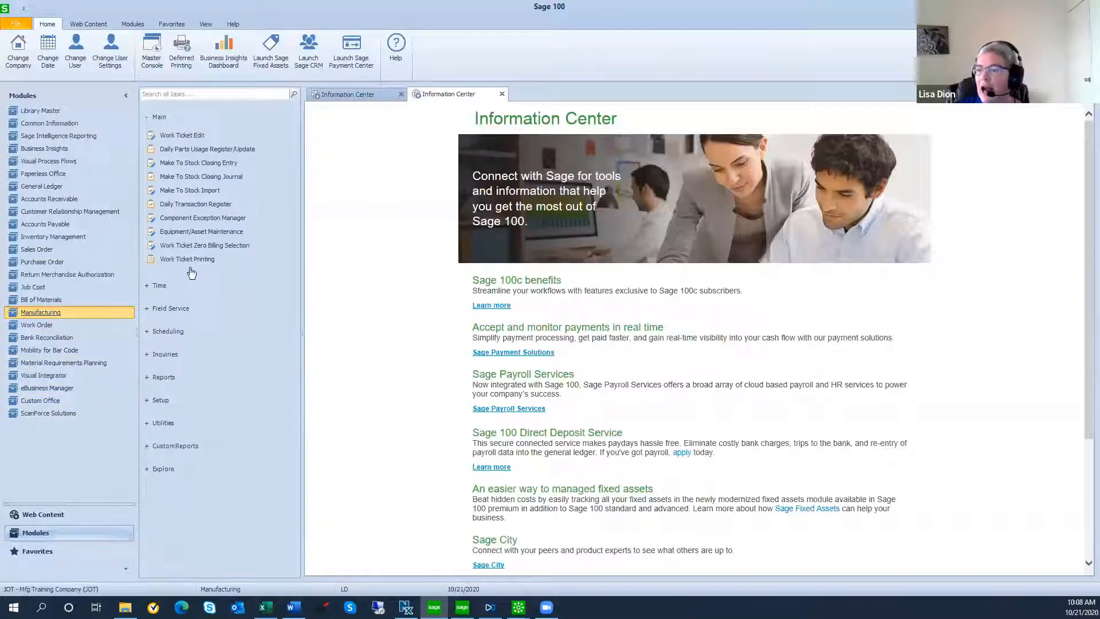
pyautogui.click(196, 150)
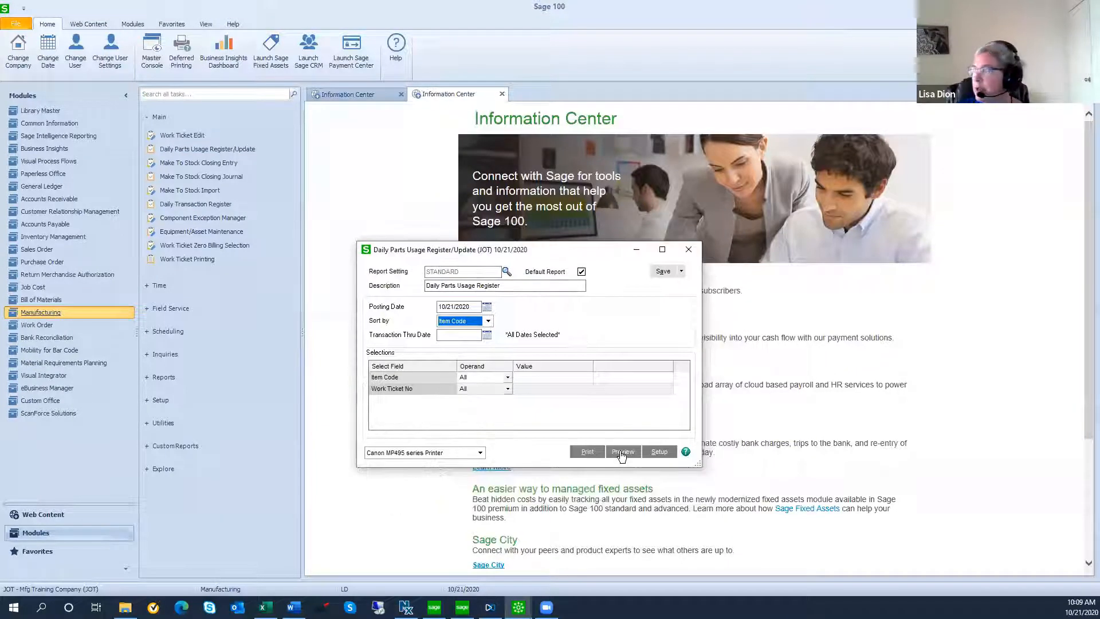
pyautogui.click(623, 453)
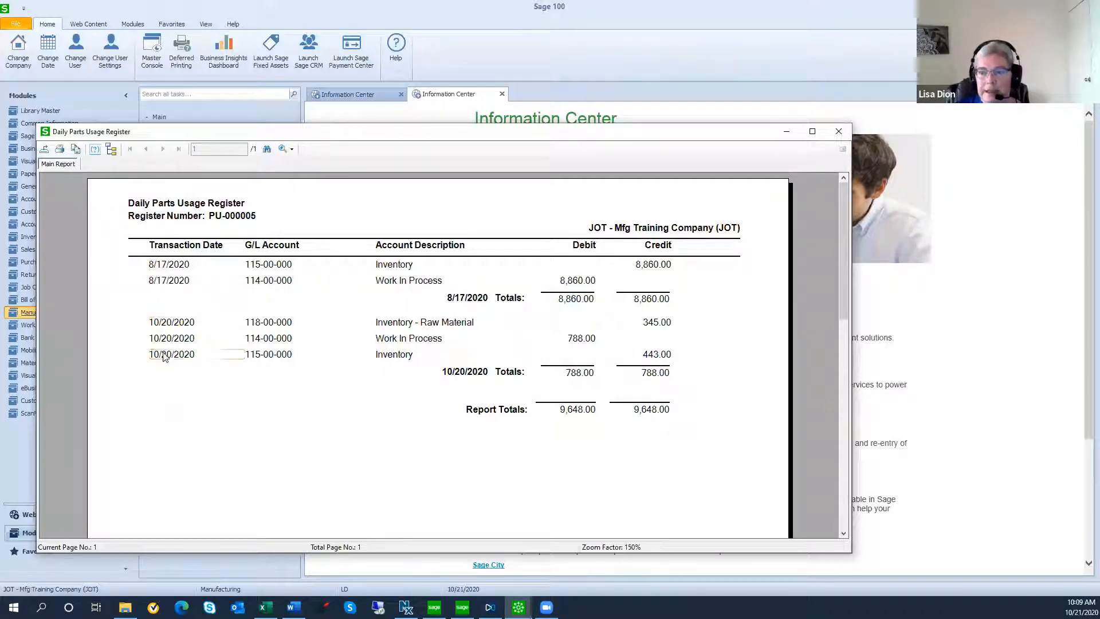
pyautogui.click(838, 131)
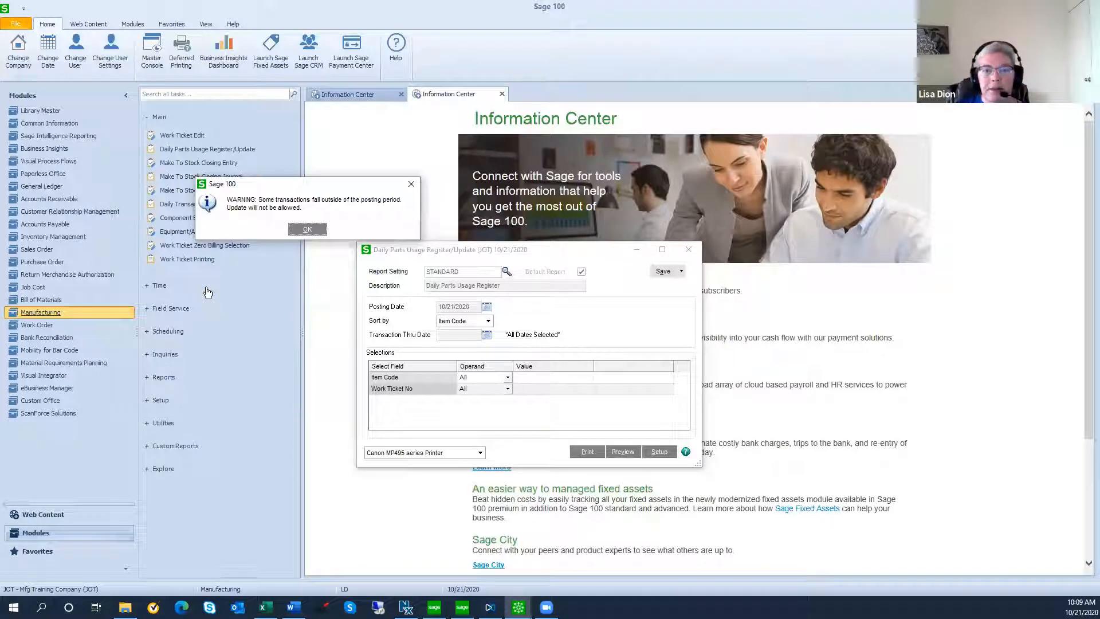
pyautogui.click(308, 230)
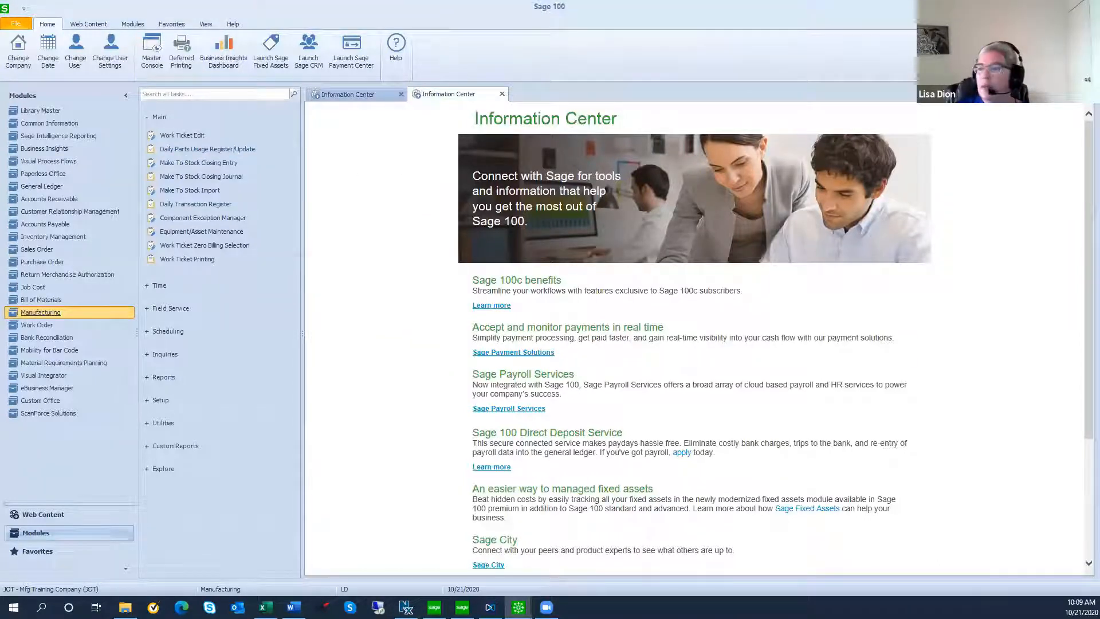
# Set the Daily Parts Usage Register's posting date and transaction thru date to 8/31/2020, and close it without printing
pyautogui.click(395, 323)
pyautogui.doubleClick(396, 323)
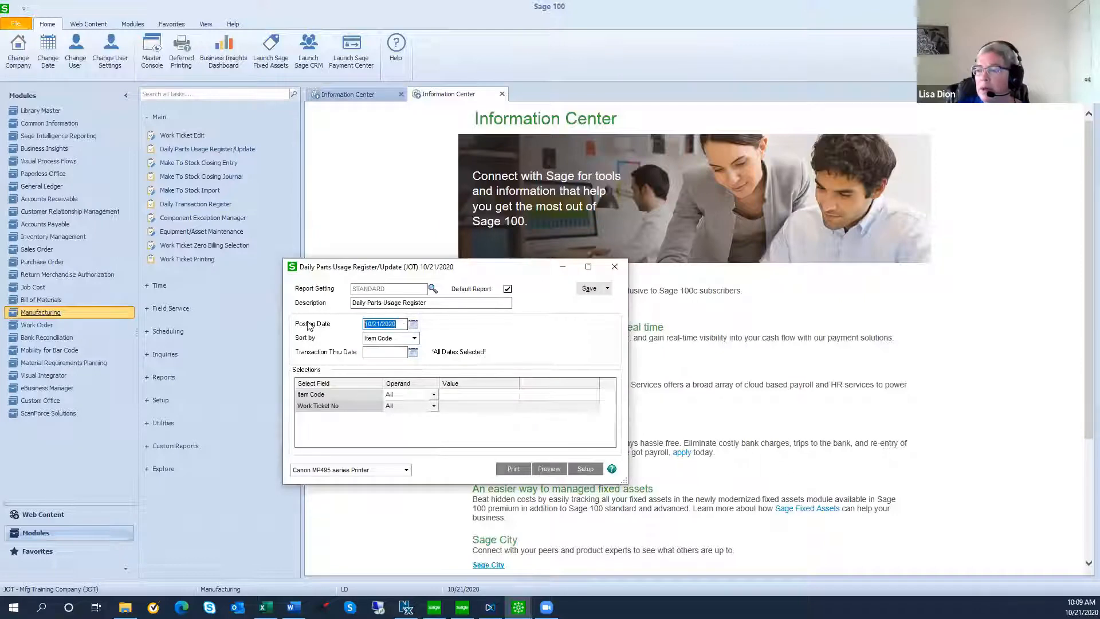
pyautogui.write('08/31/20')
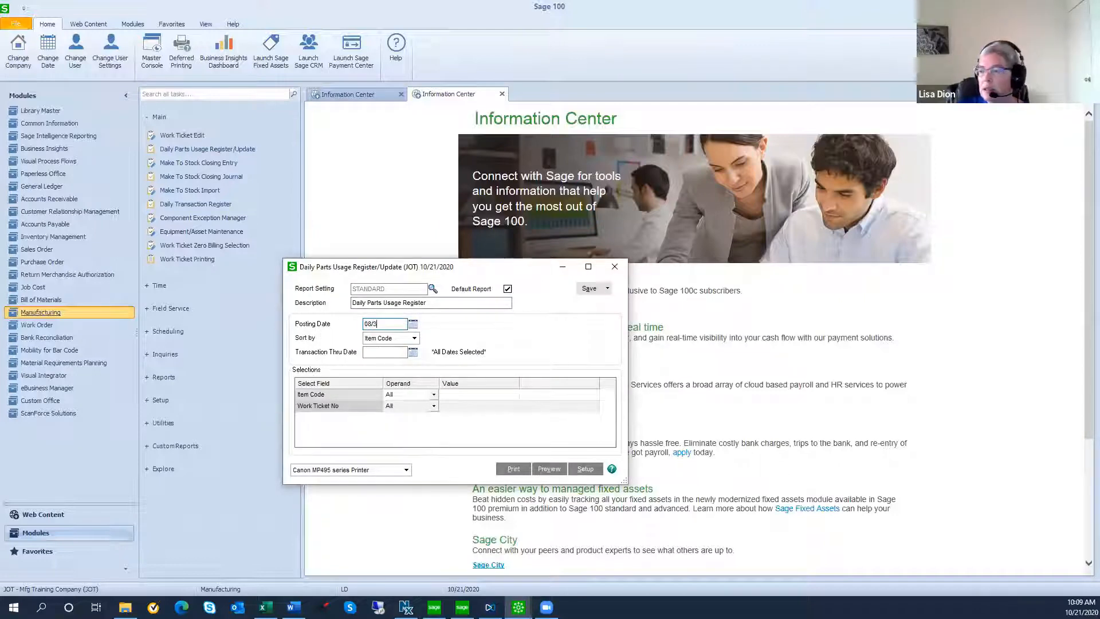
pyautogui.press('Tab')
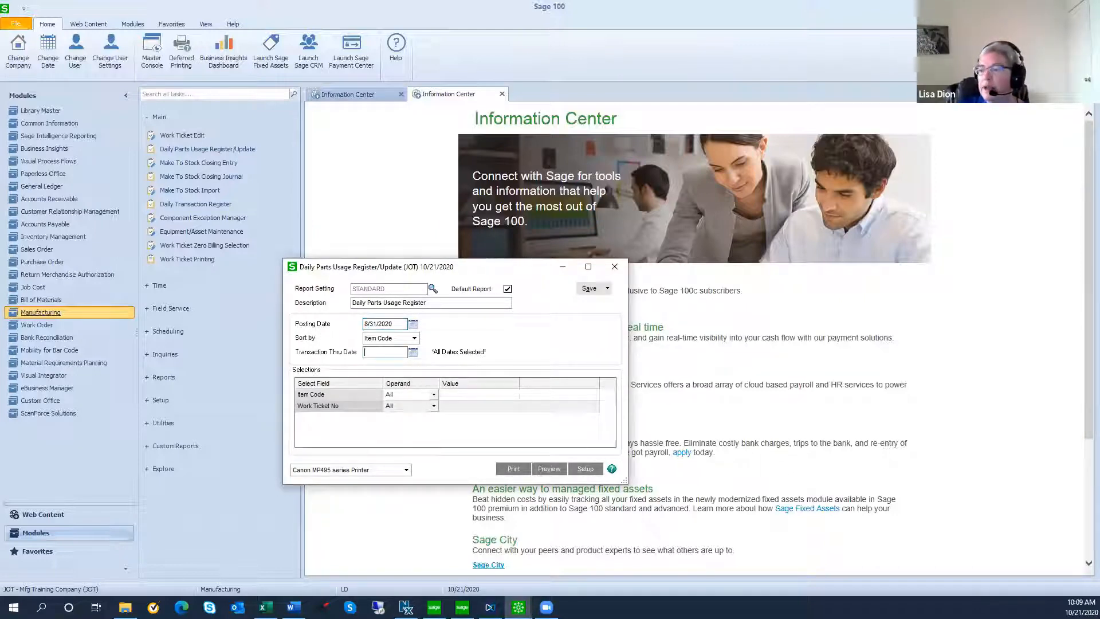
pyautogui.write('0')
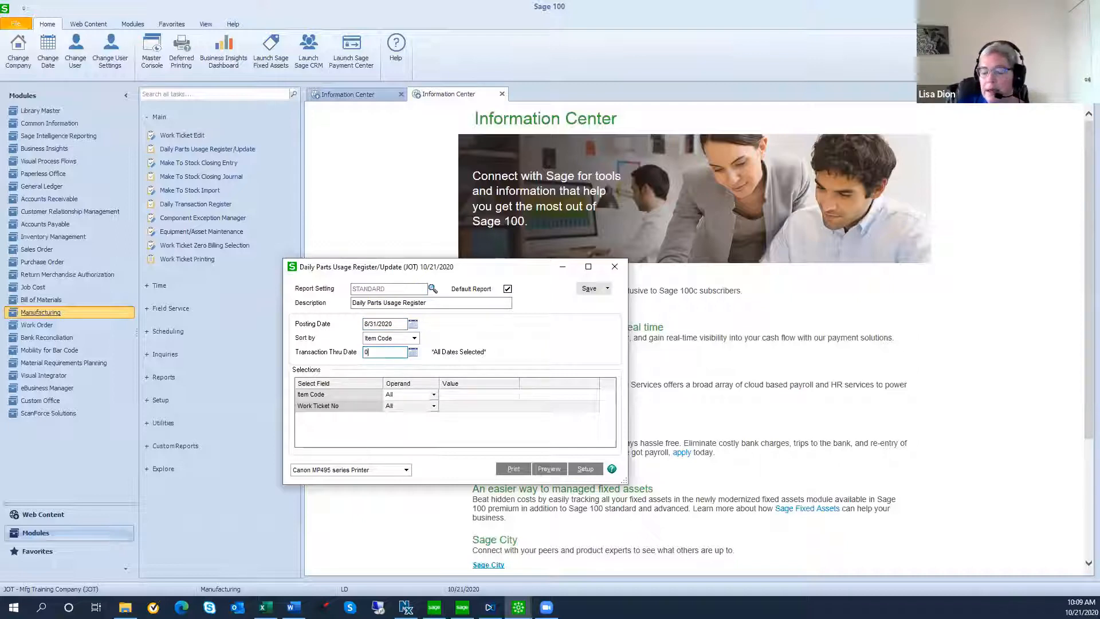
pyautogui.write('8/31/20')
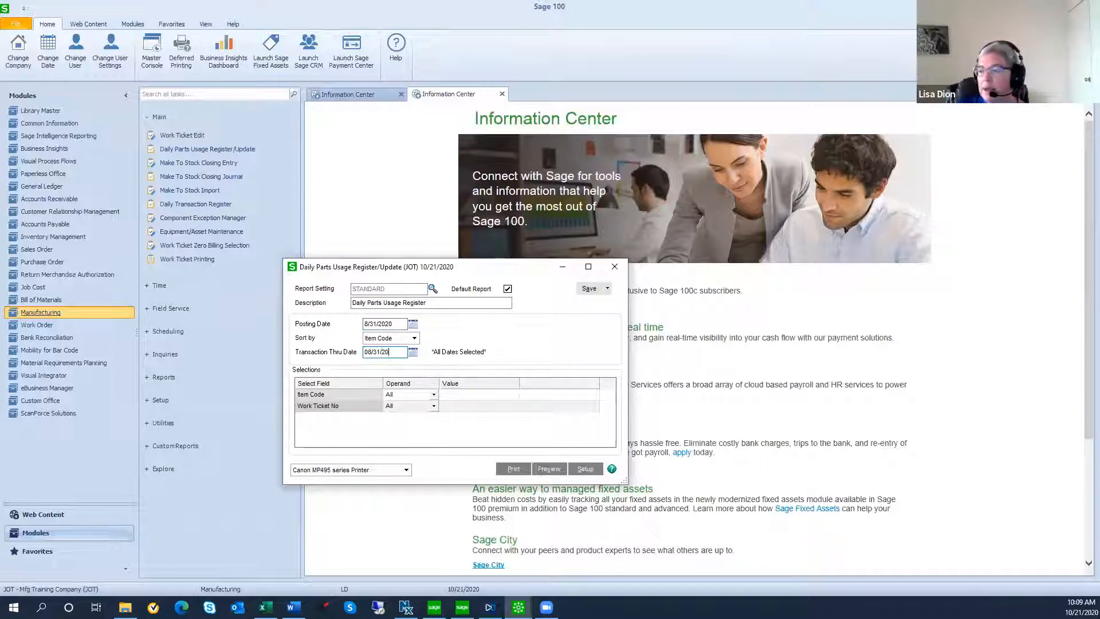
pyautogui.write('20')
pyautogui.press('Tab')
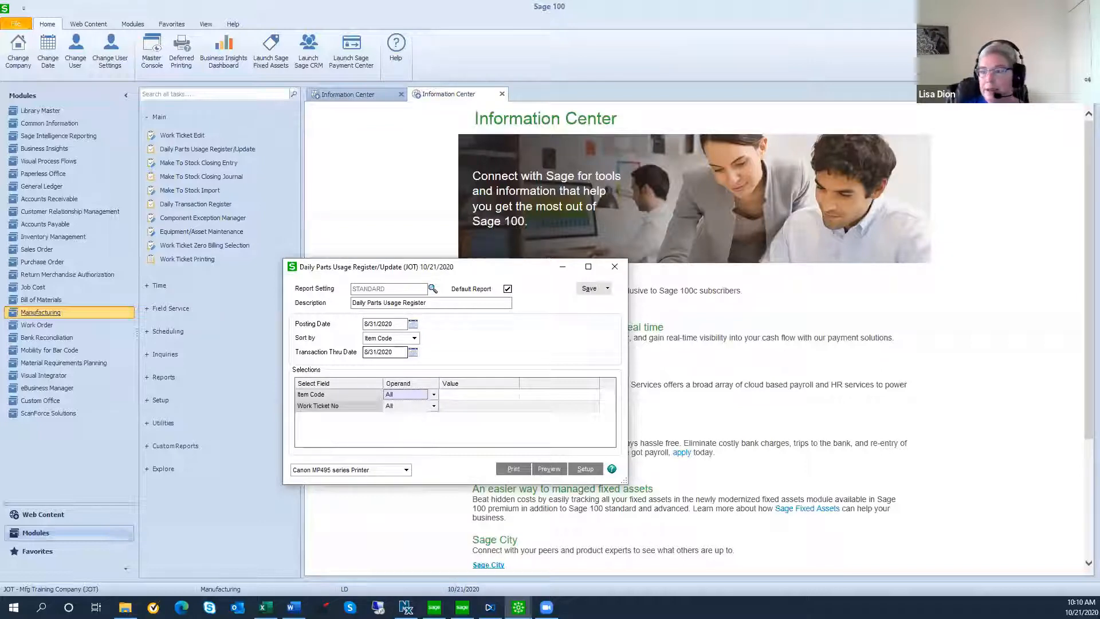
pyautogui.click(617, 270)
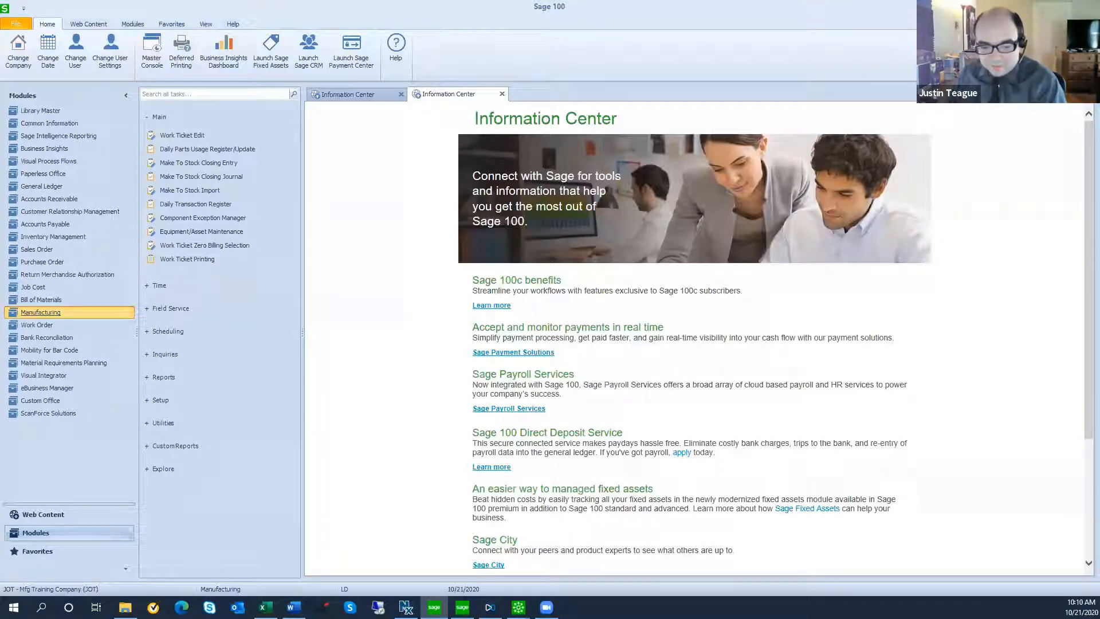
# Start a new General Journal Entry with source journal JE and the next entry number, and set its posting date to 10/21/2020
pyautogui.hotkey('alt', 'Tab')
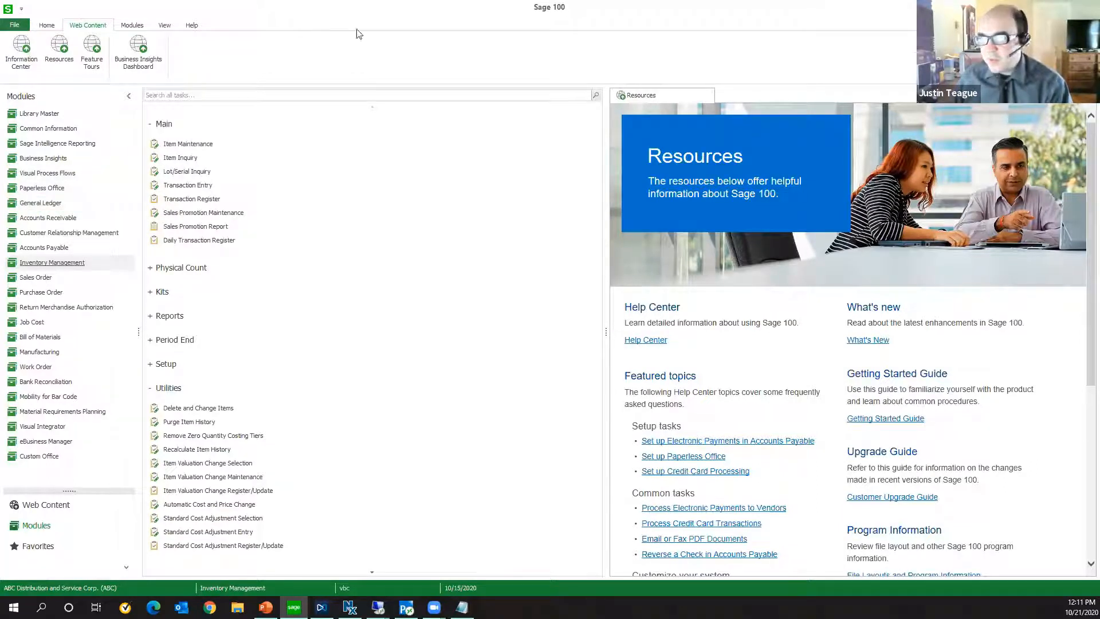
pyautogui.click(55, 205)
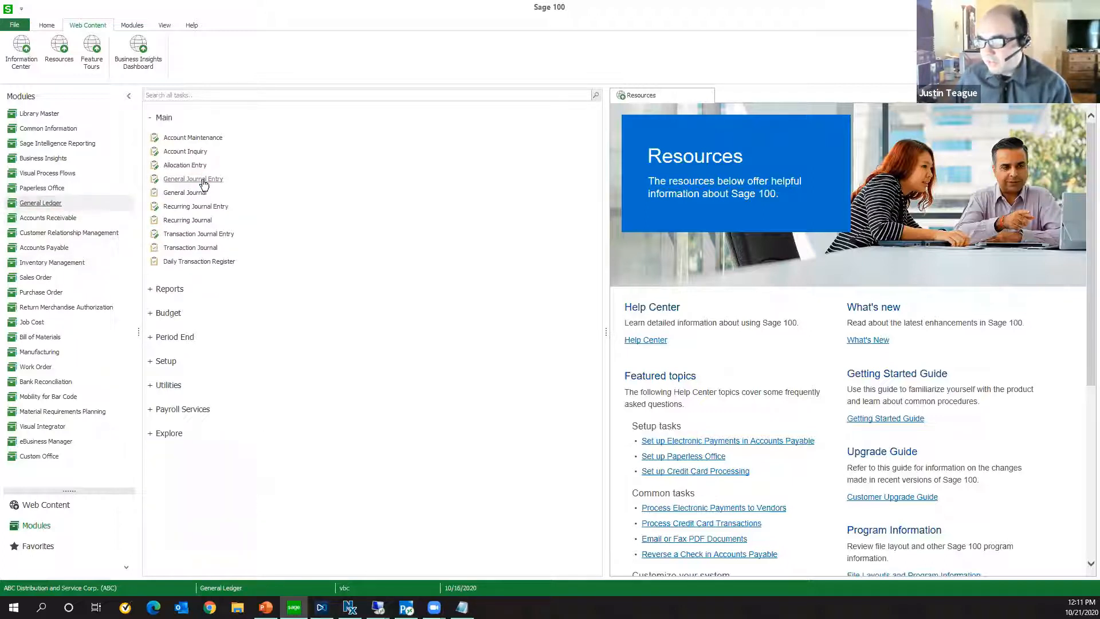
pyautogui.click(204, 184)
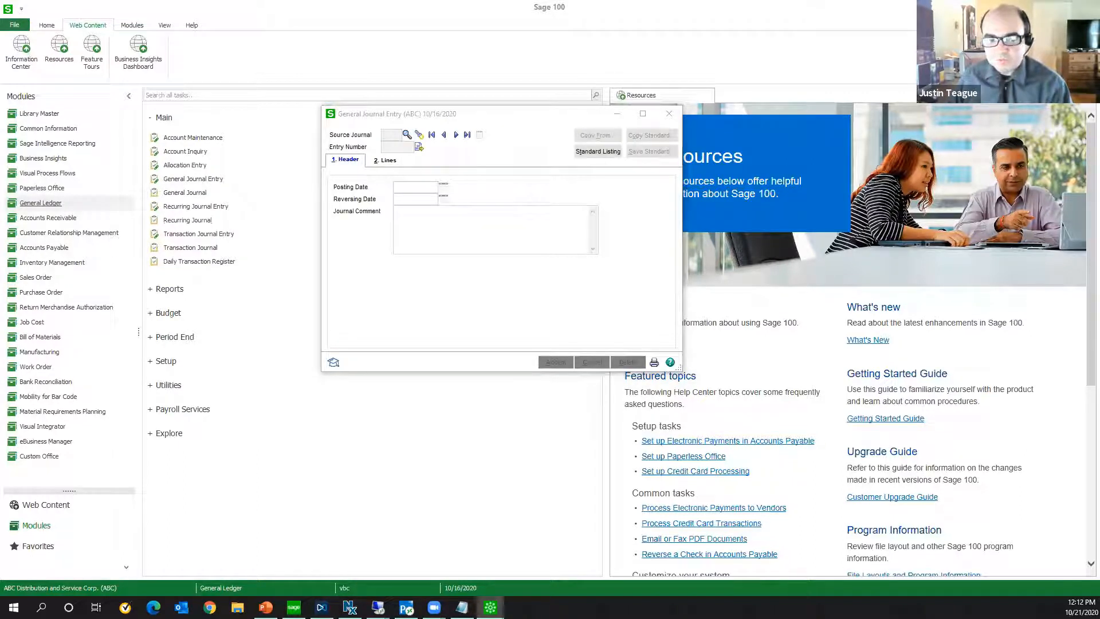
pyautogui.write('JE')
pyautogui.press('Tab')
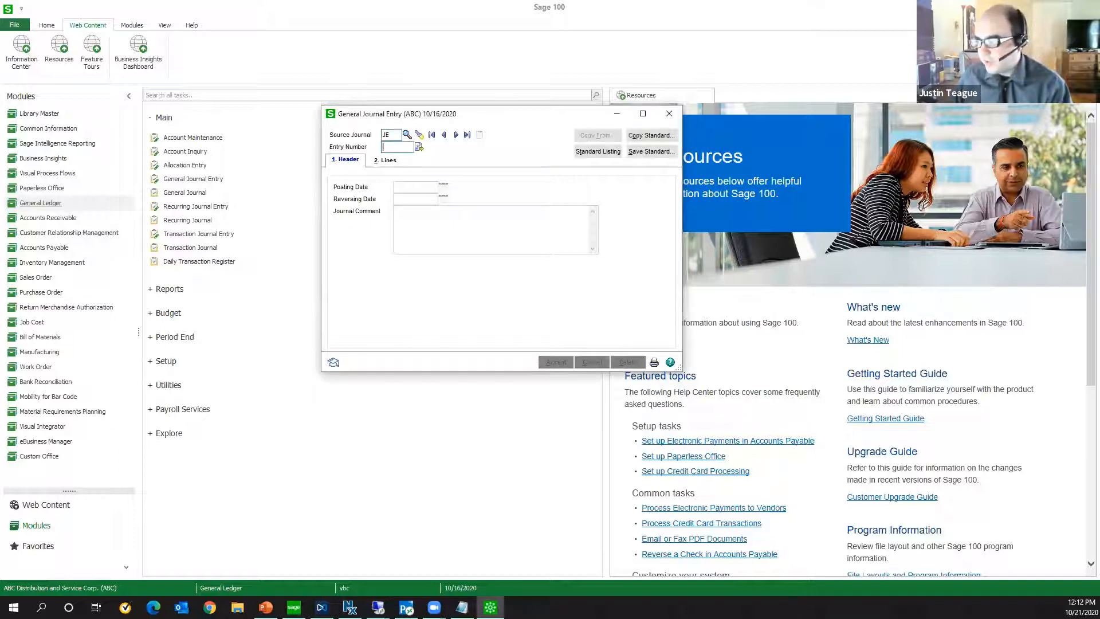
pyautogui.press('Tab')
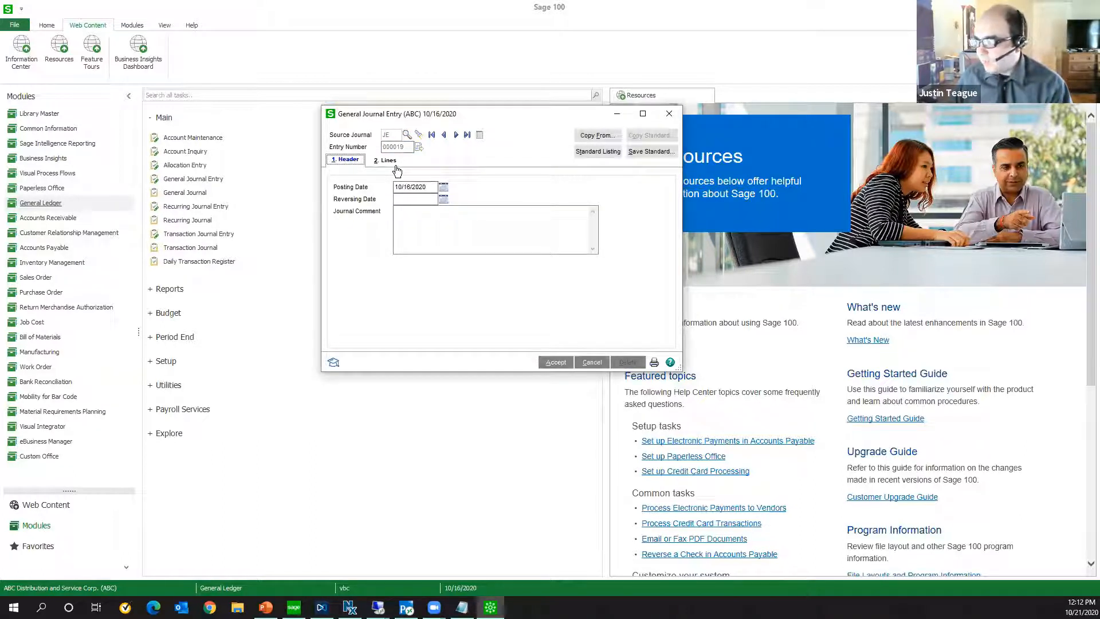
pyautogui.click(444, 189)
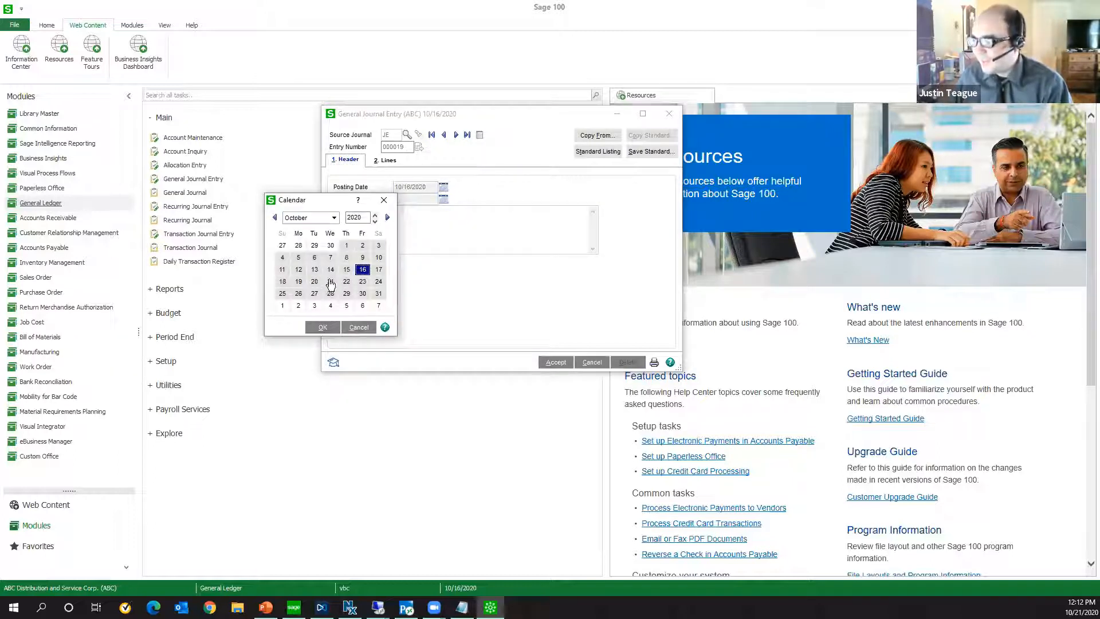
pyautogui.doubleClick(331, 282)
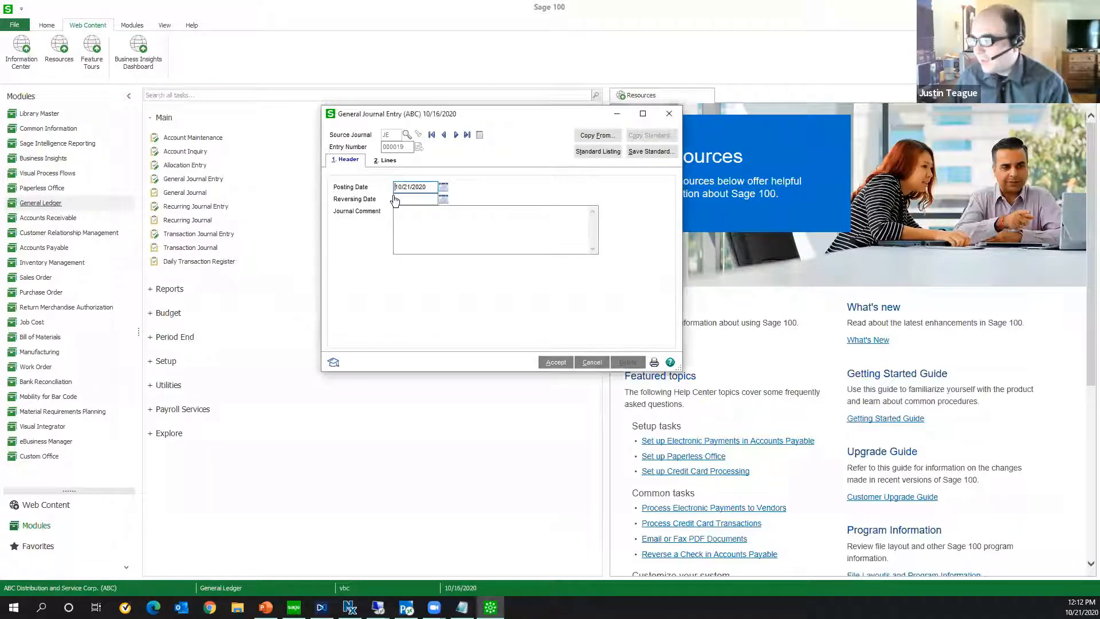
# Add a journal line for account 100-00-00, Cash on hand, with a debit of 10.00
pyautogui.hotkey('alt', '2')
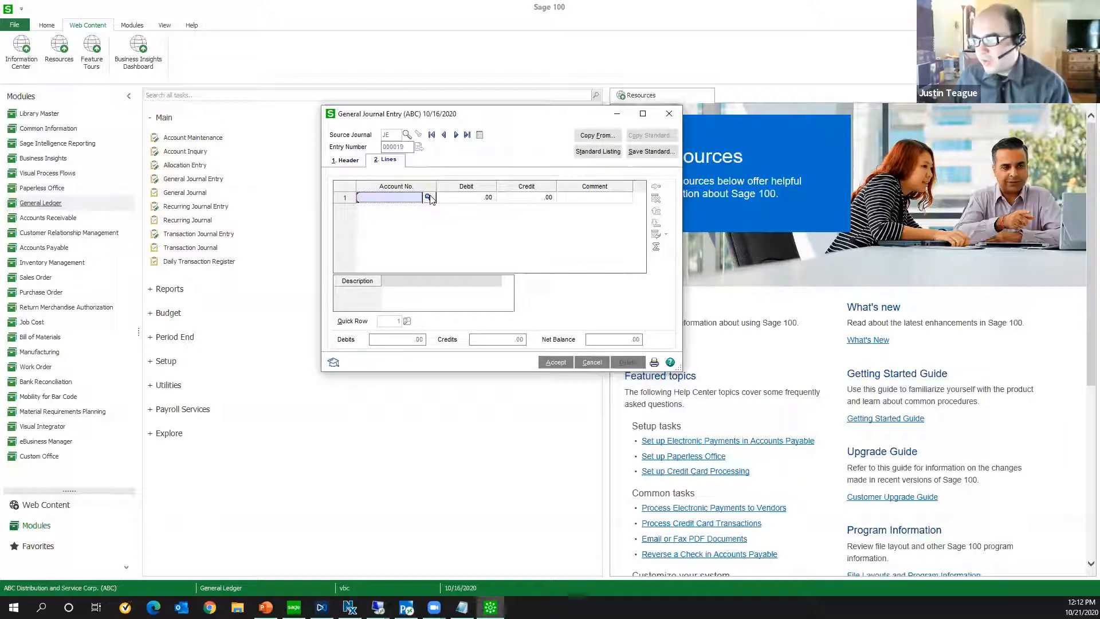
pyautogui.press('Tab')
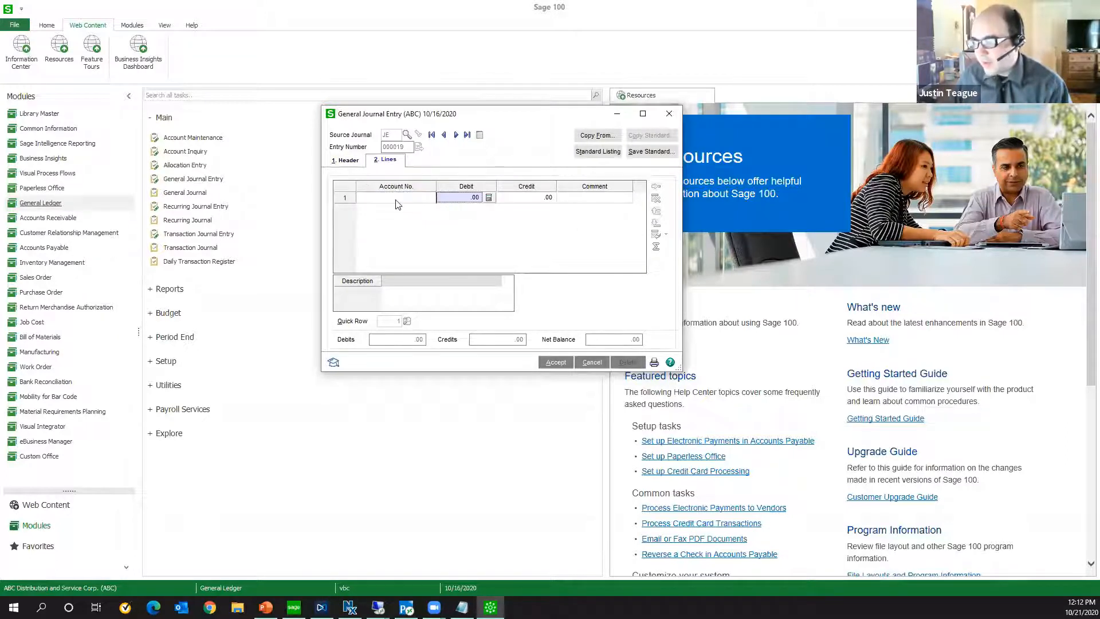
pyautogui.click(427, 198)
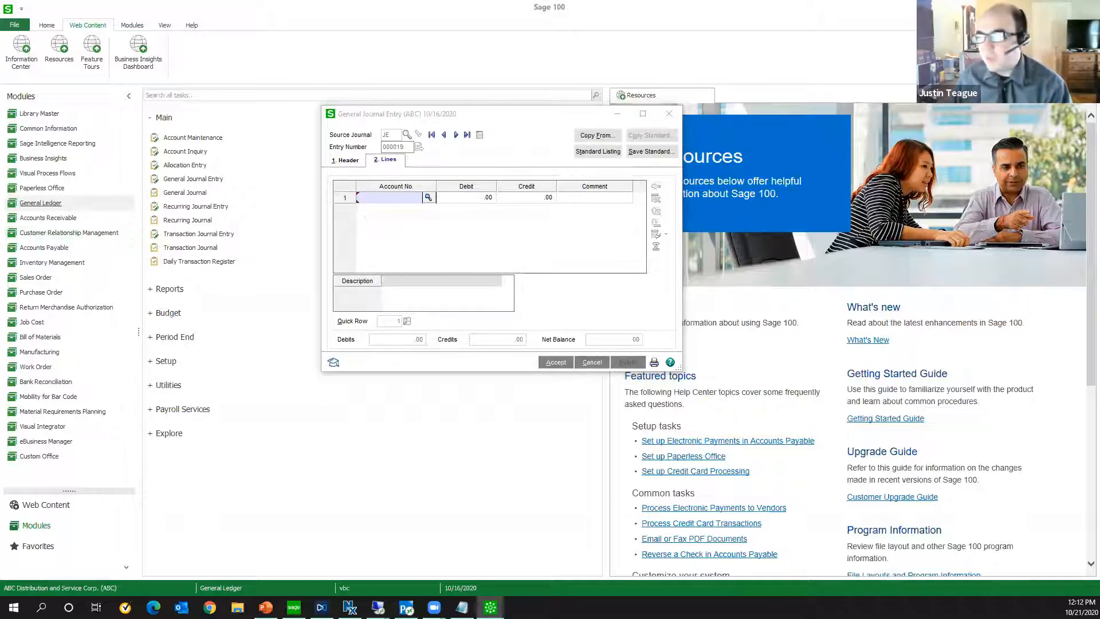
pyautogui.press('Return')
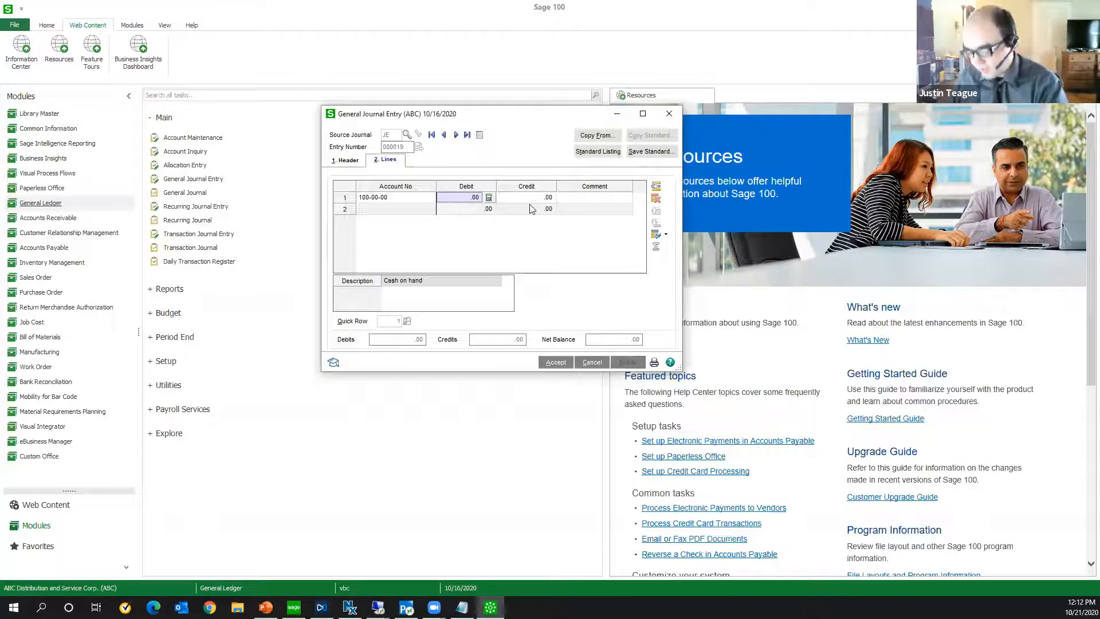
pyautogui.click(463, 196)
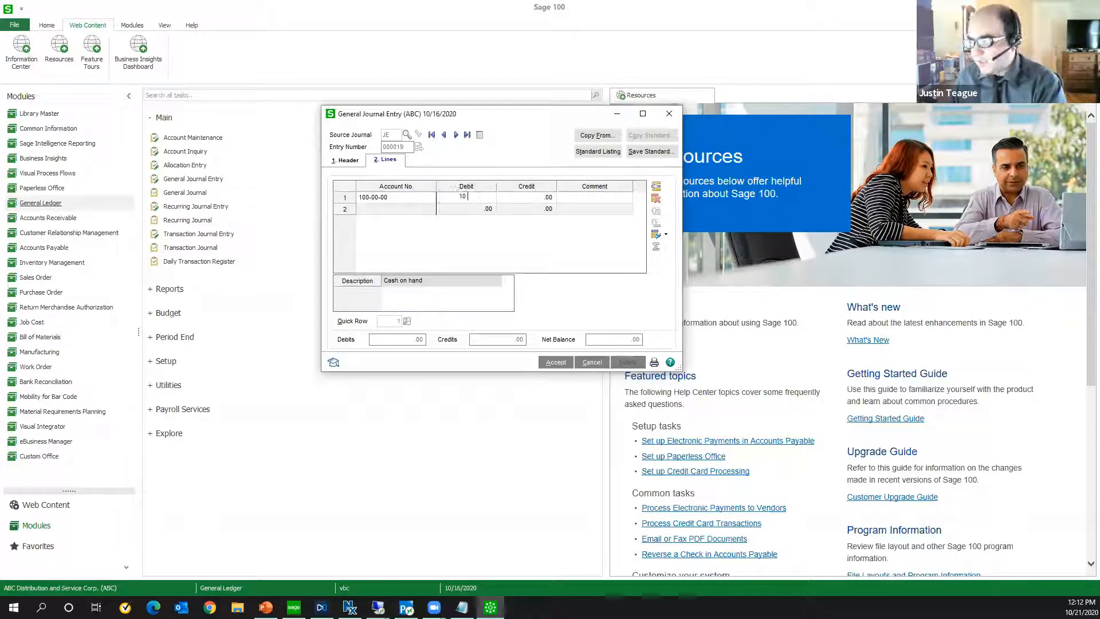
pyautogui.write('10')
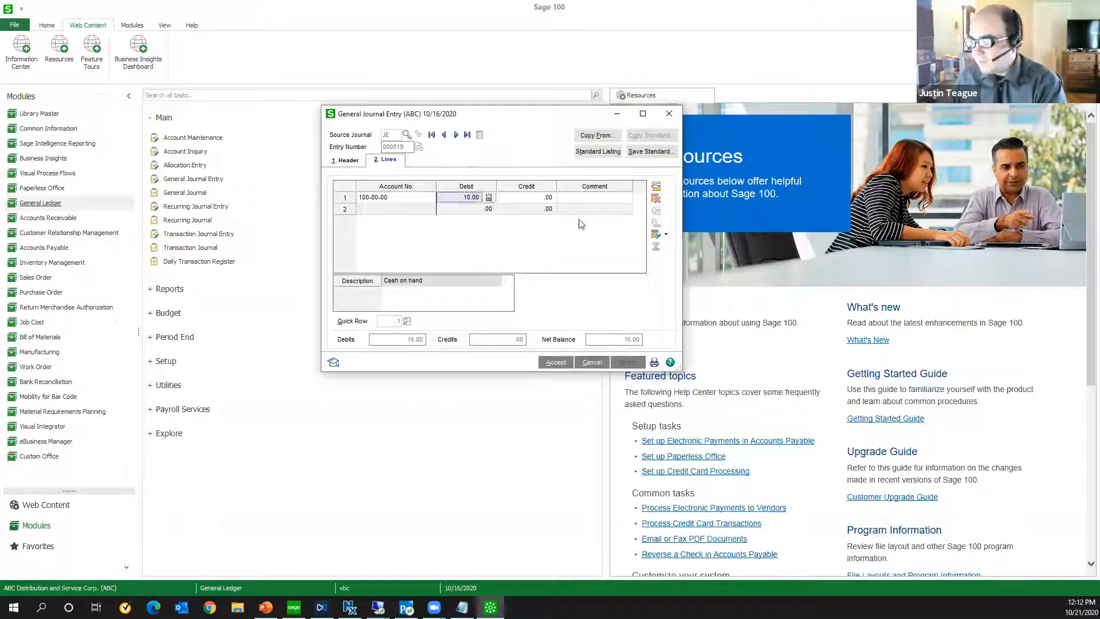
# Accept the unbalanced journal entry with the One option, and close General Journal Entry and the General Journal without printing
pyautogui.click(559, 363)
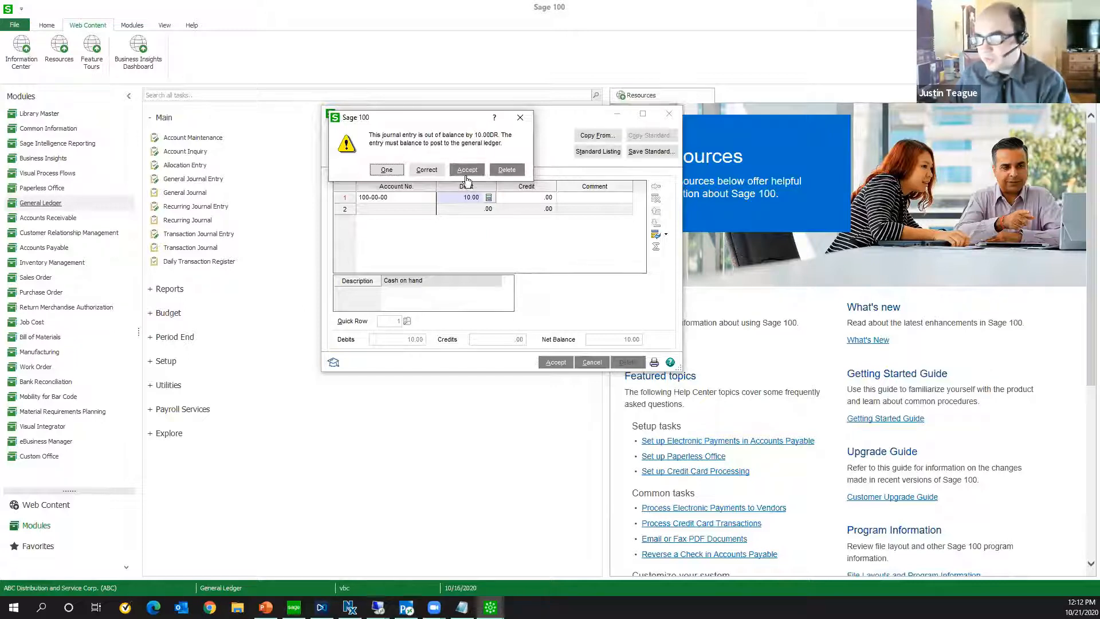
pyautogui.click(386, 170)
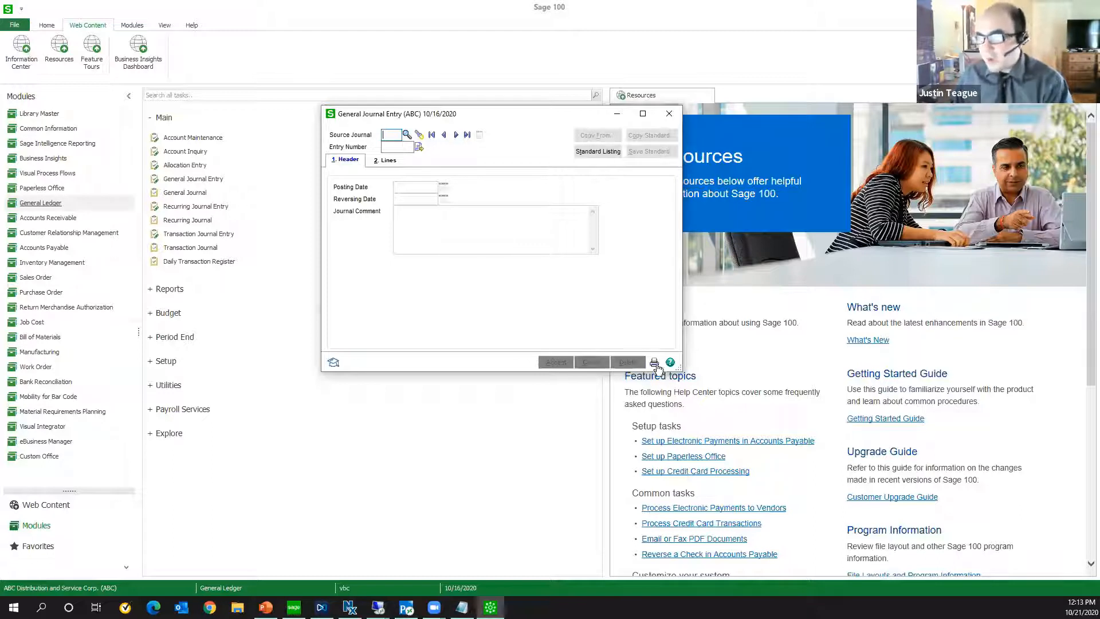
pyautogui.press('Escape')
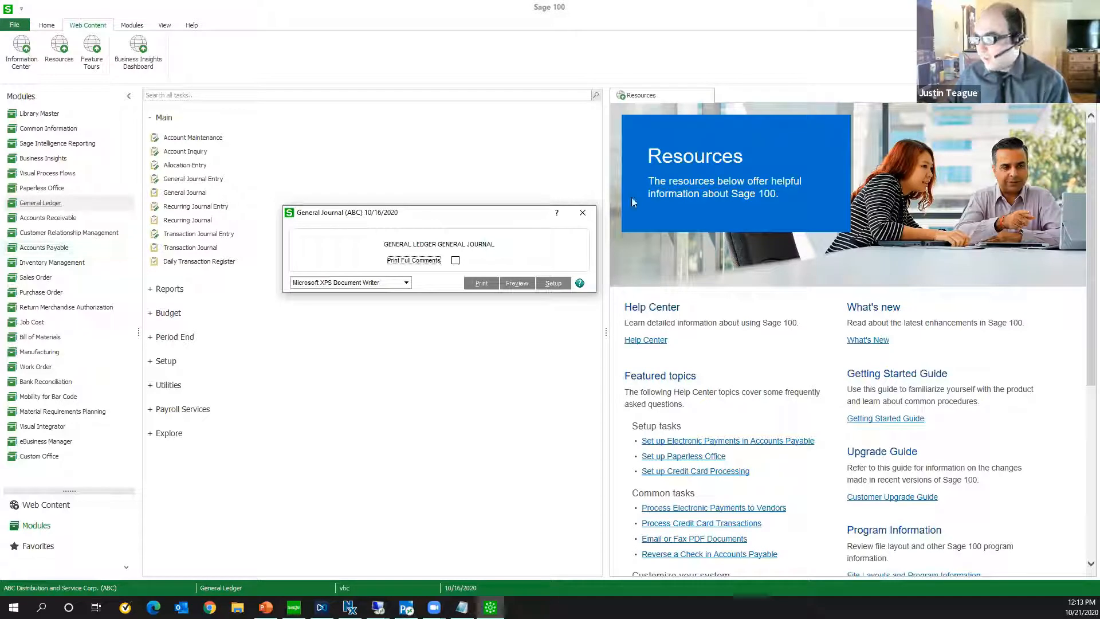
pyautogui.click(584, 214)
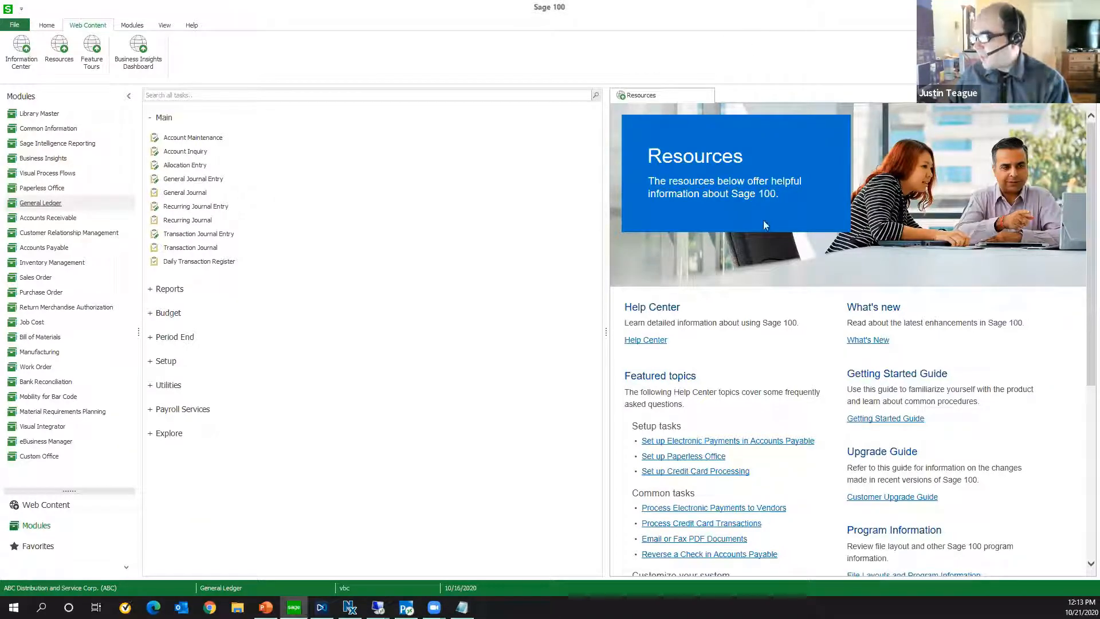
pyautogui.press('super+Down')
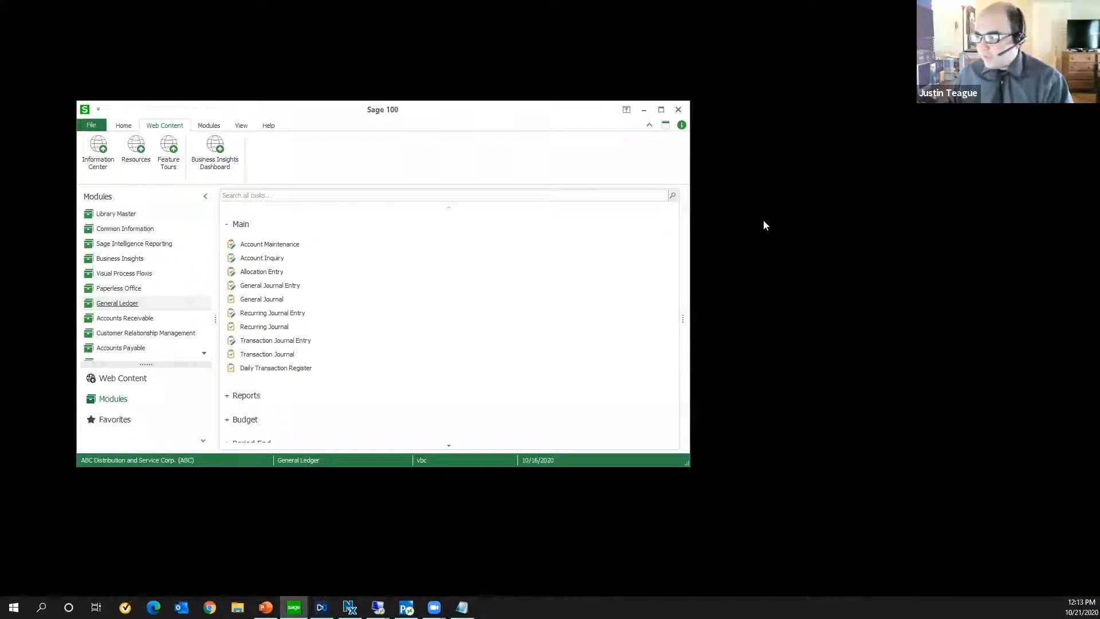
pyautogui.press('super+Up')
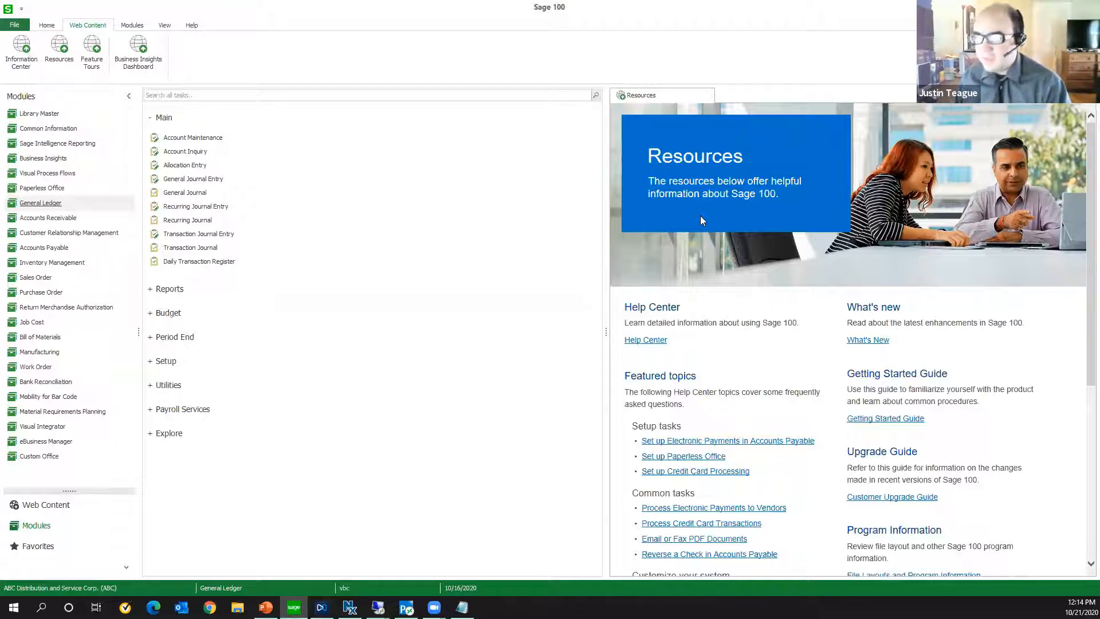
# Open the Accounts Receivable and General Ledger Trial Balance reports side by side, compare their date and period options, and close both without printing
pyautogui.click(59, 219)
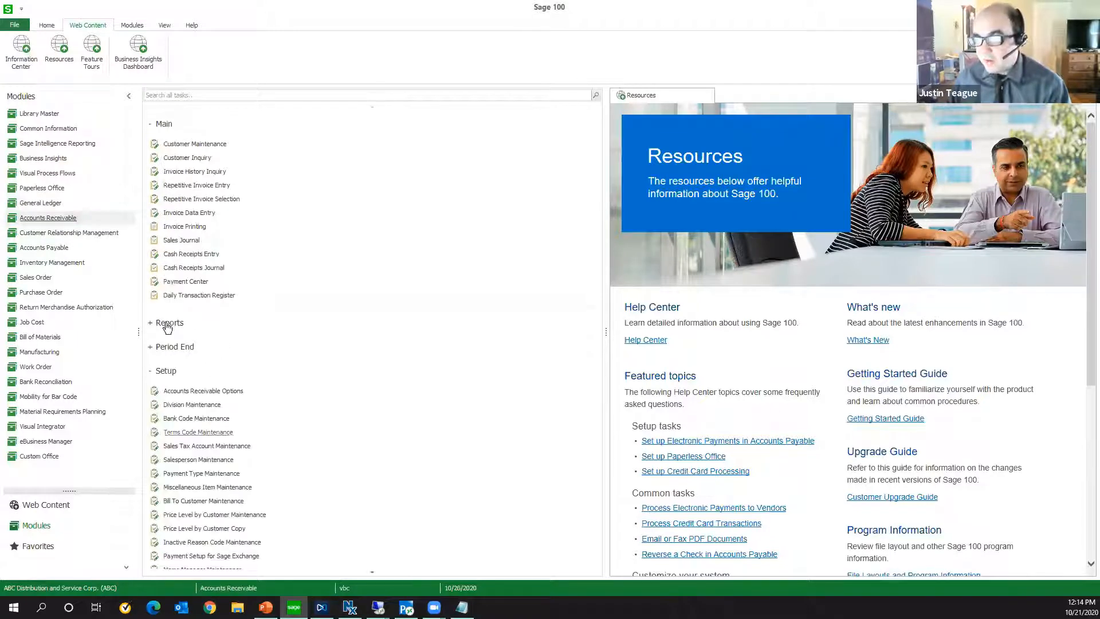
pyautogui.click(262, 327)
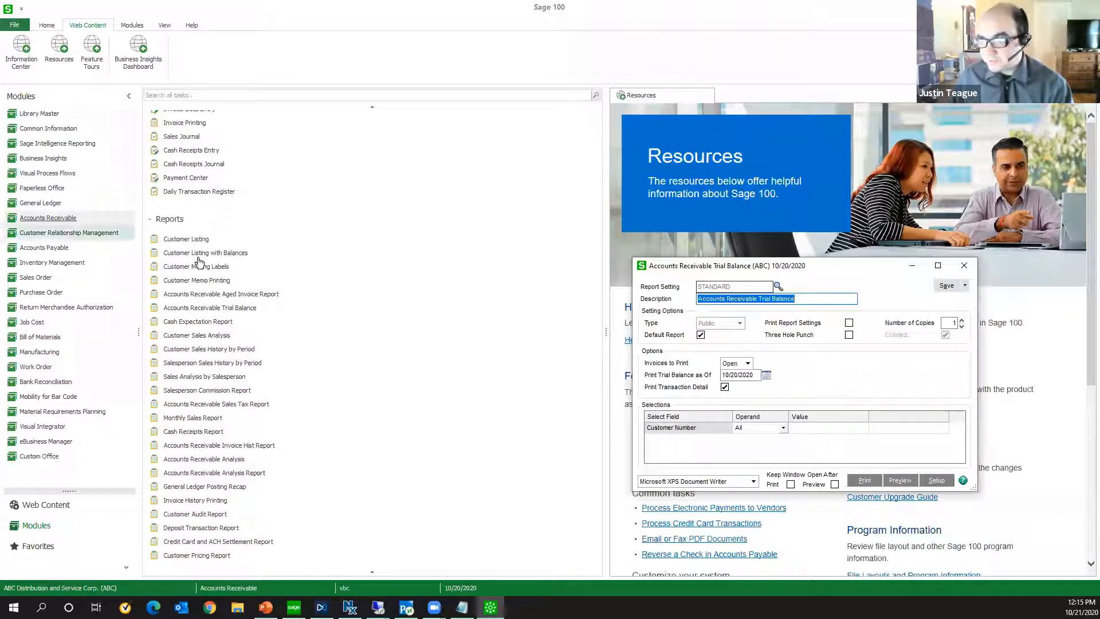
pyautogui.click(40, 203)
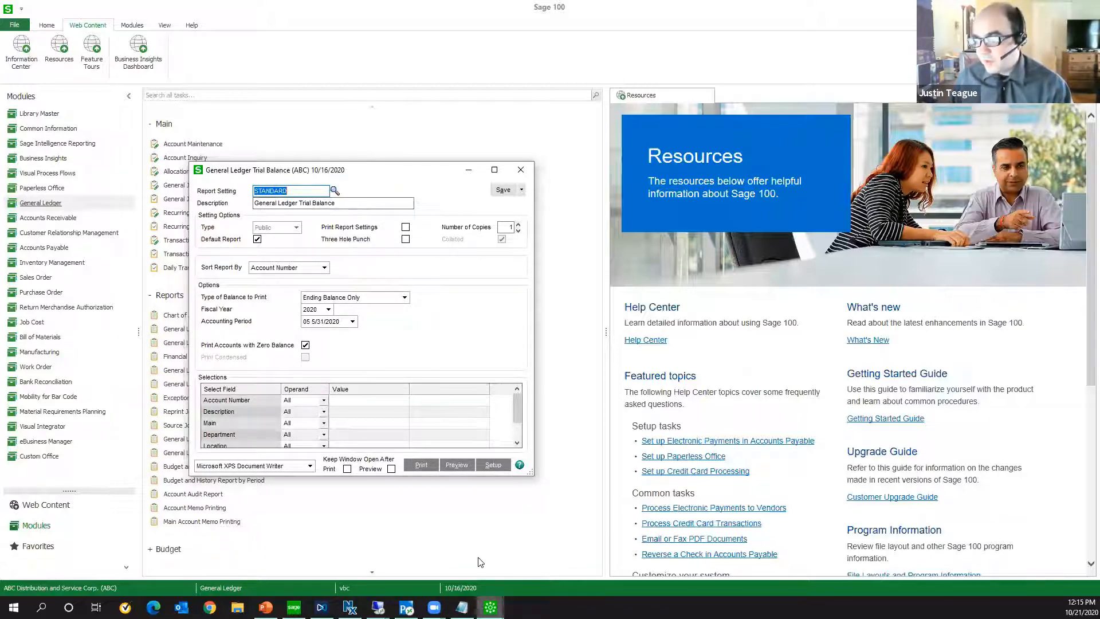
pyautogui.click(490, 608)
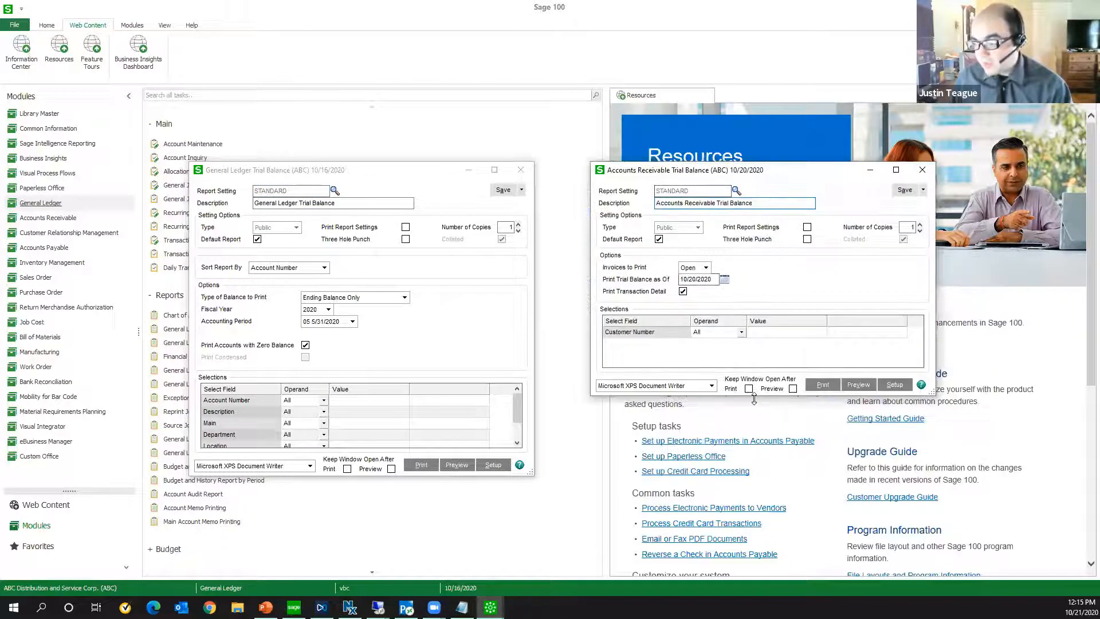
pyautogui.moveTo(754, 400); pyautogui.dragTo(746, 473)
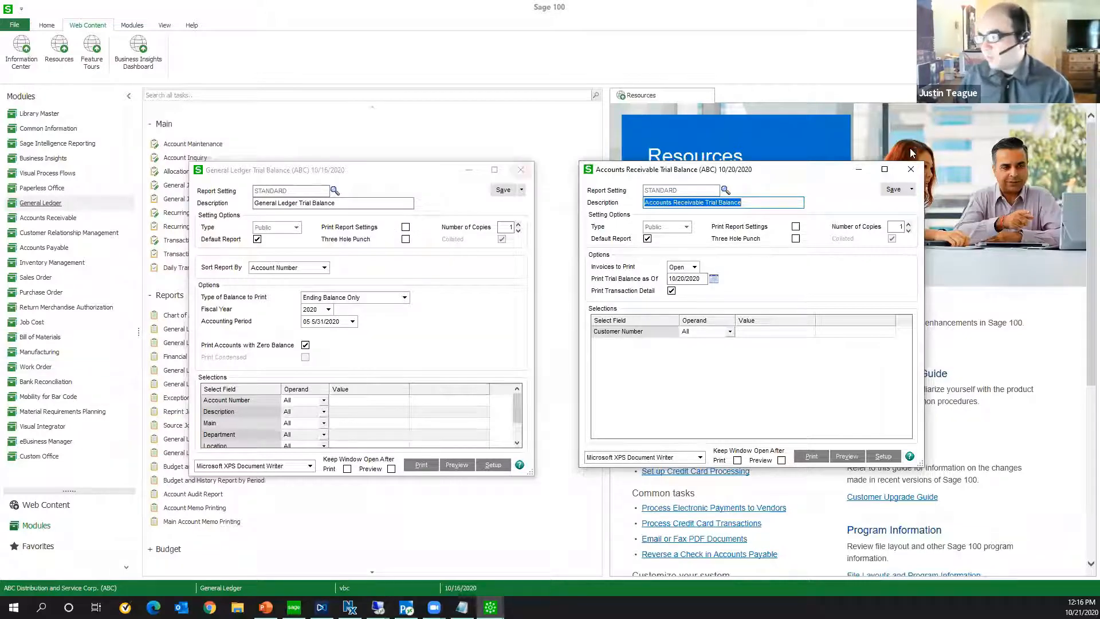
pyautogui.click(521, 170)
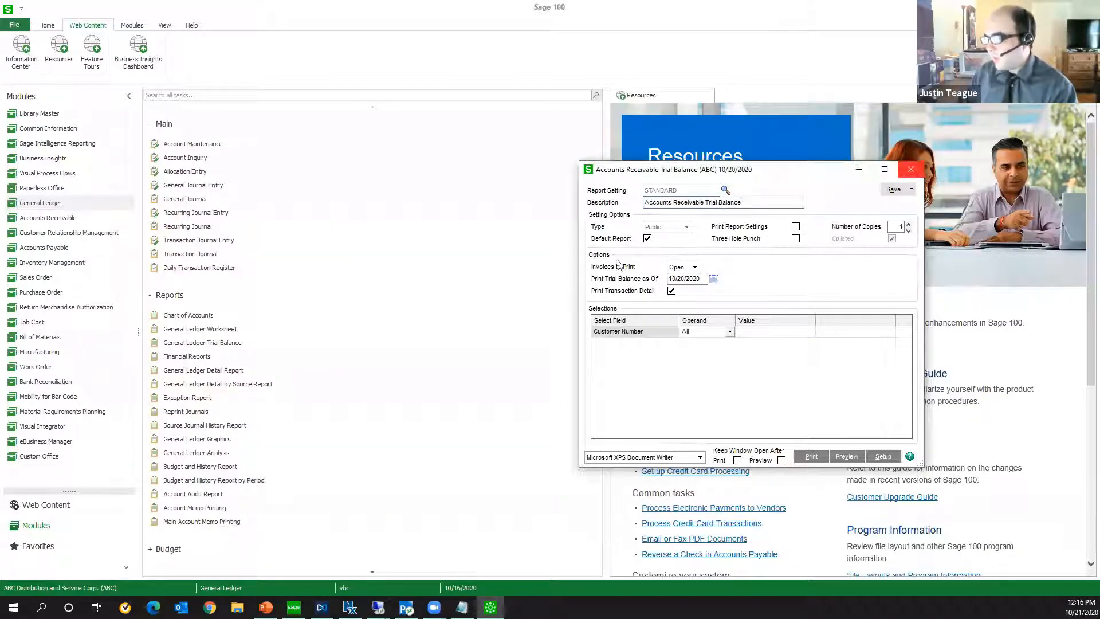
pyautogui.click(911, 169)
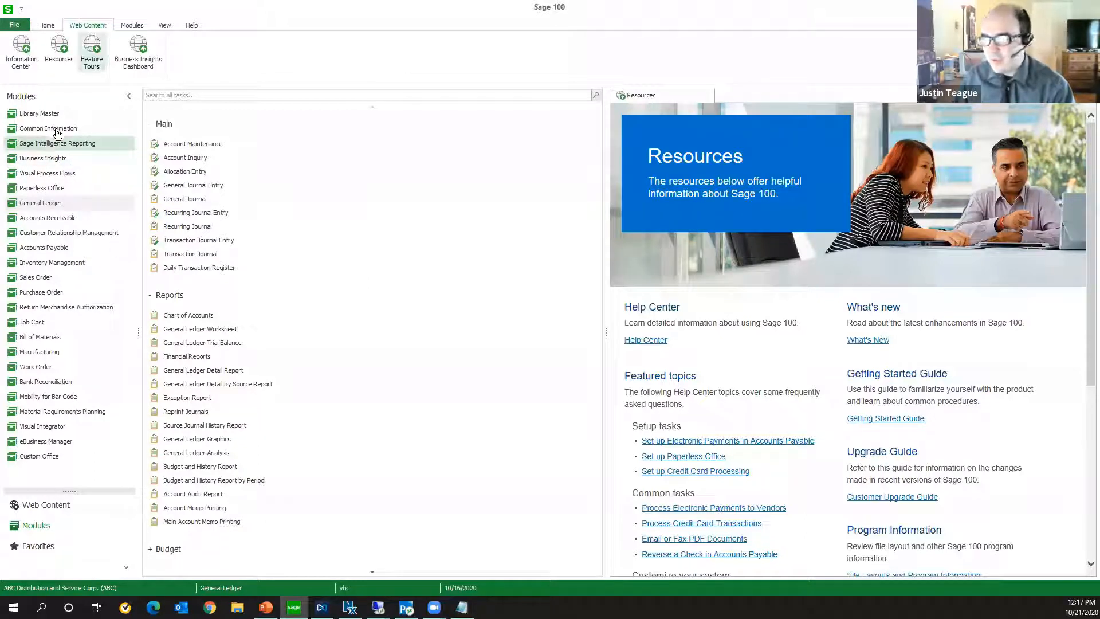
pyautogui.click(89, 133)
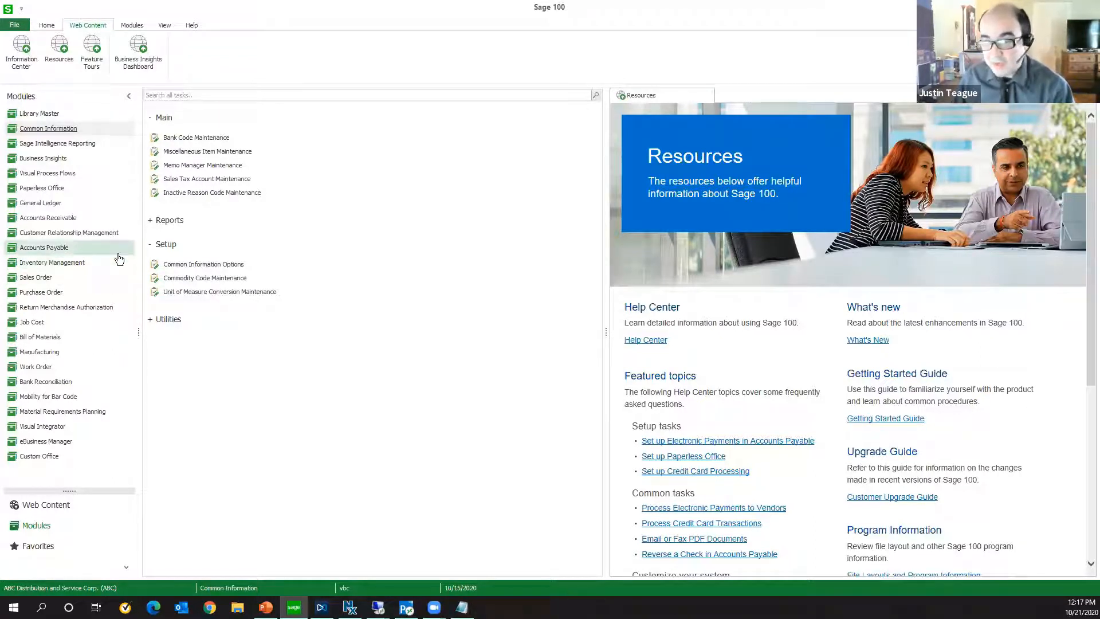
pyautogui.click(163, 225)
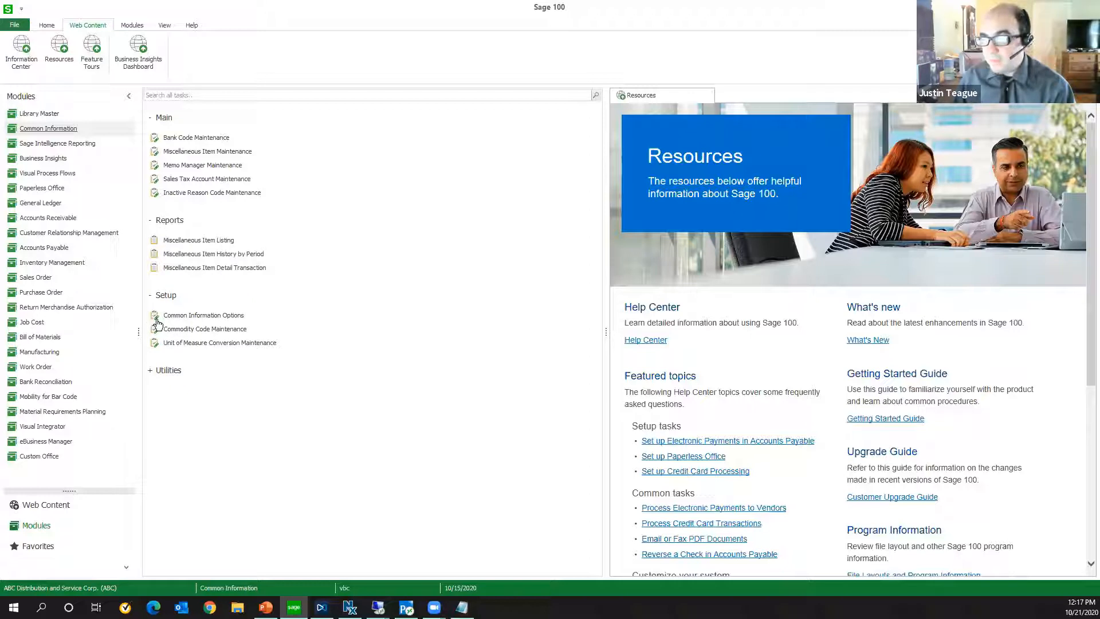
pyautogui.click(163, 224)
pyautogui.click(158, 322)
pyautogui.click(158, 322)
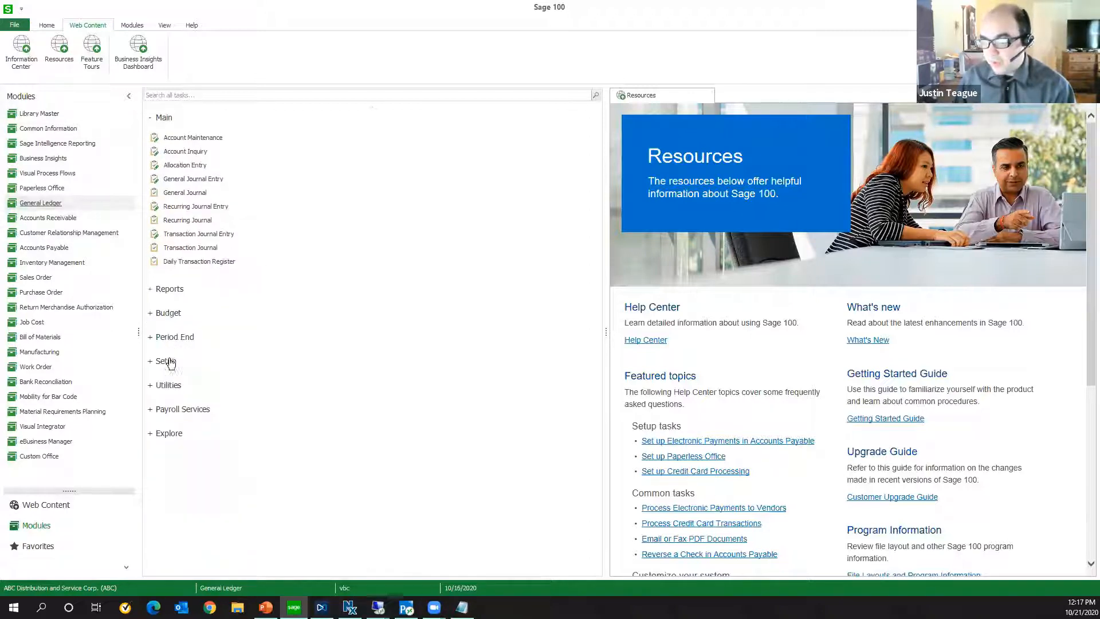
# Open General Ledger Fiscal Year Maintenance and review the accounting periods of the current, previous and following fiscal years, accepting 2021 as is
pyautogui.click(170, 362)
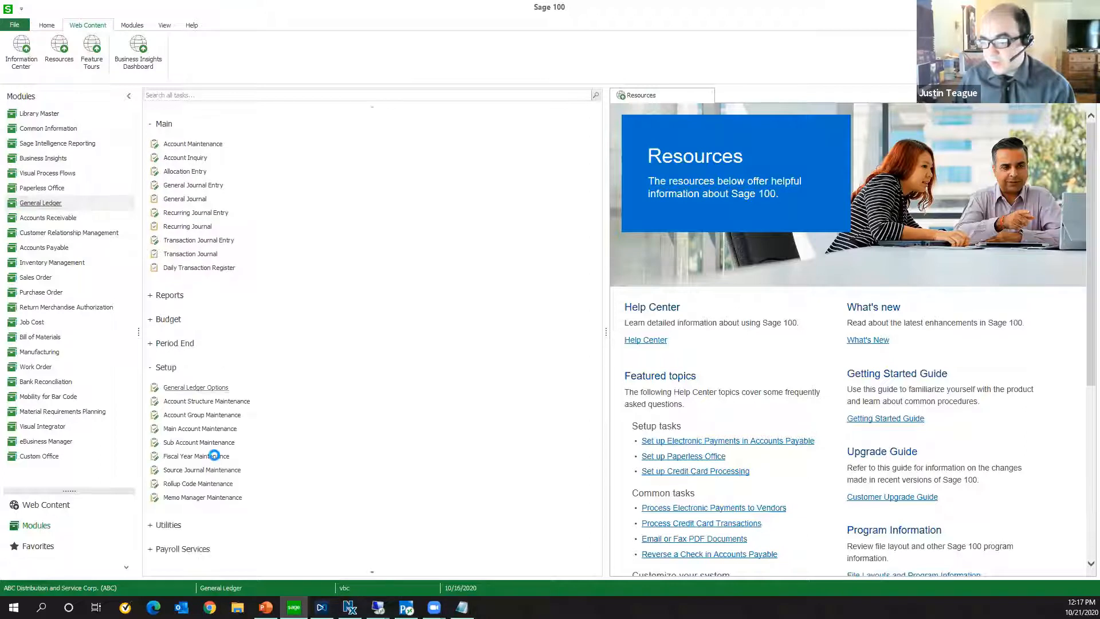
pyautogui.click(213, 457)
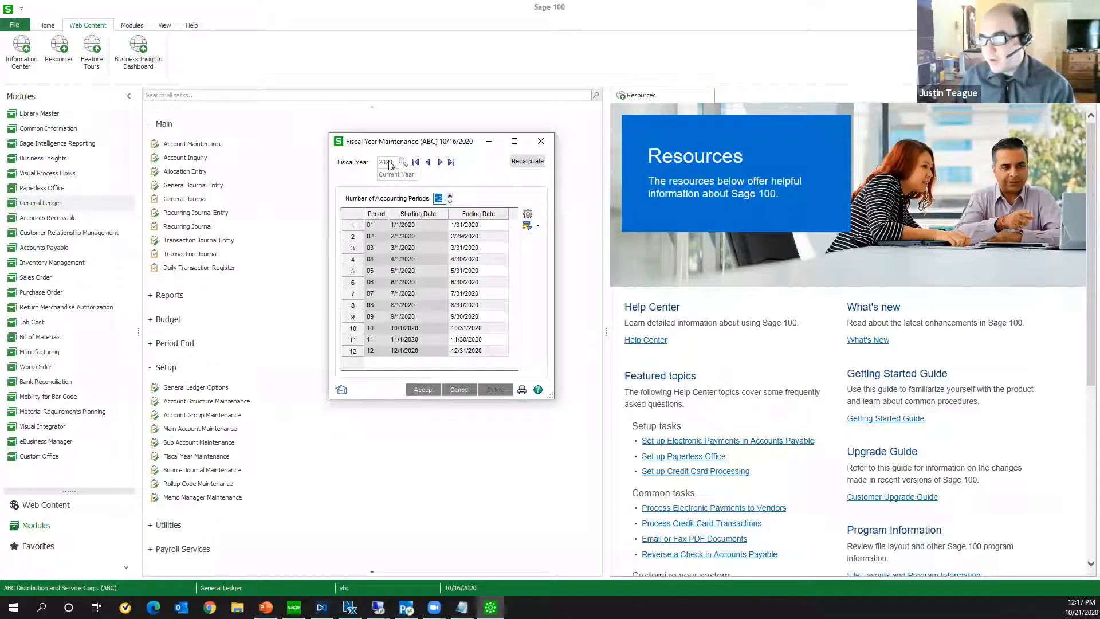
pyautogui.click(434, 167)
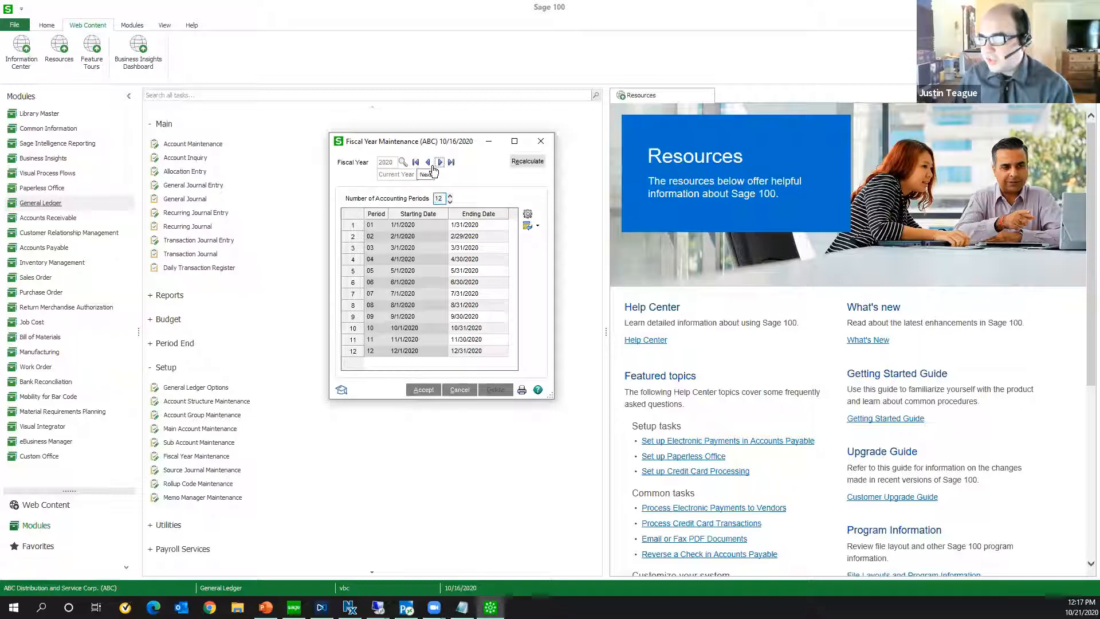
pyautogui.click(428, 162)
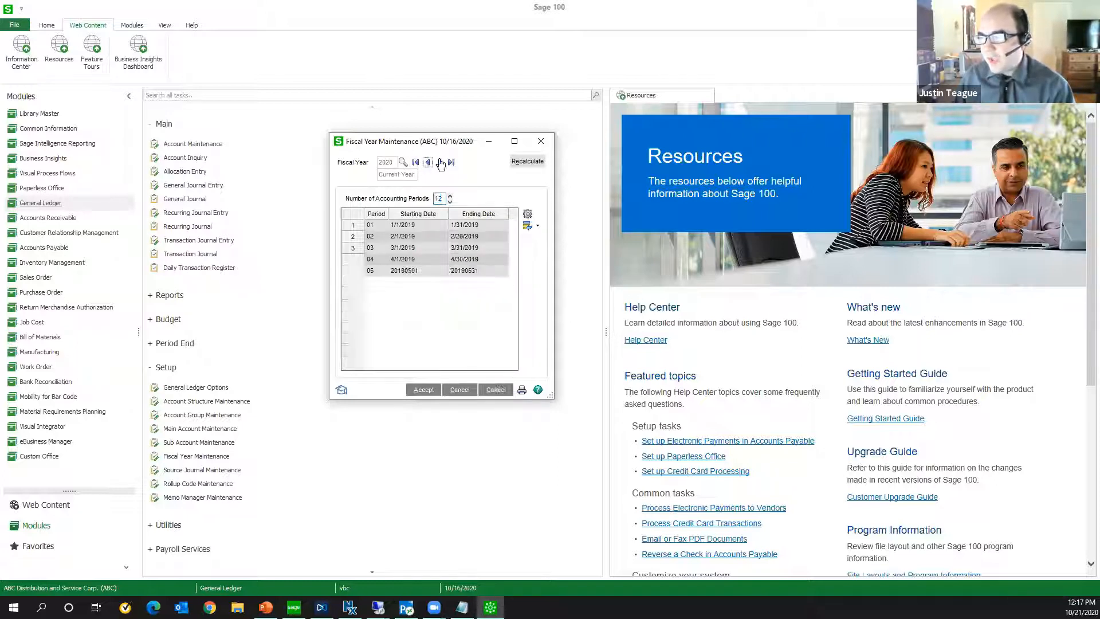
pyautogui.click(440, 163)
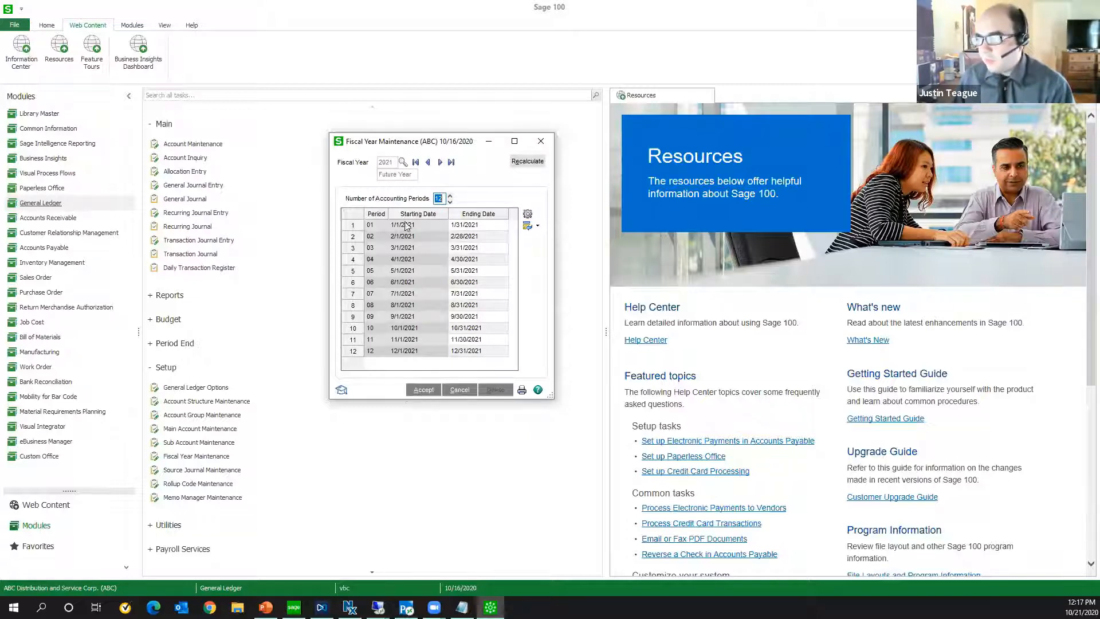
pyautogui.click(424, 389)
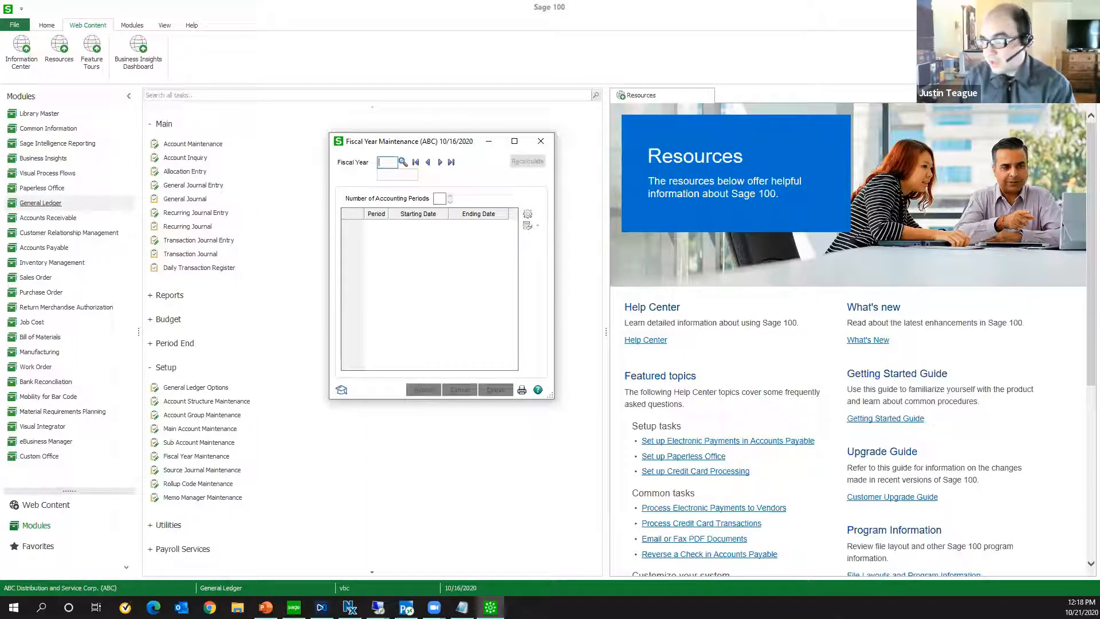
# Set up fiscal year 2022 with 12 accounting periods, and close Fiscal Year Maintenance
pyautogui.write('202')
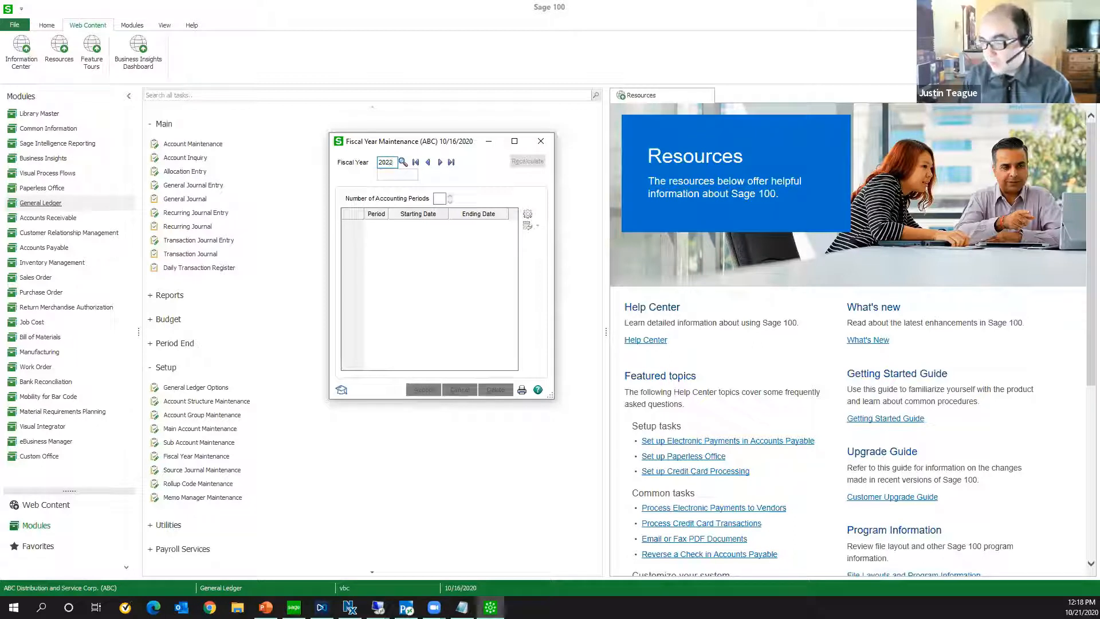
pyautogui.write('2')
pyautogui.press('Tab')
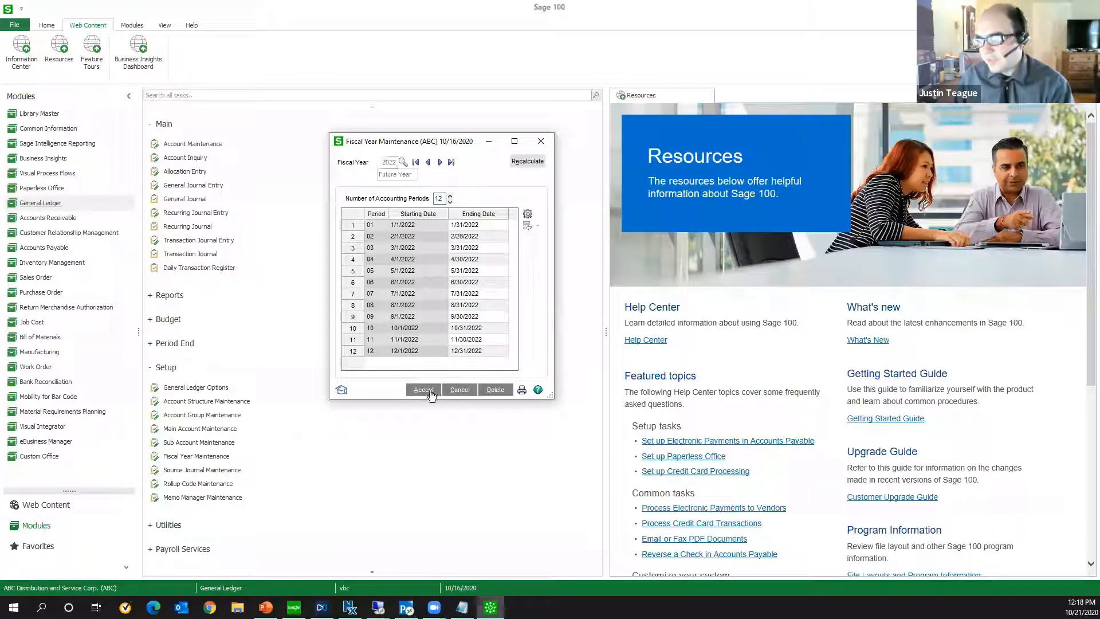
pyautogui.click(539, 143)
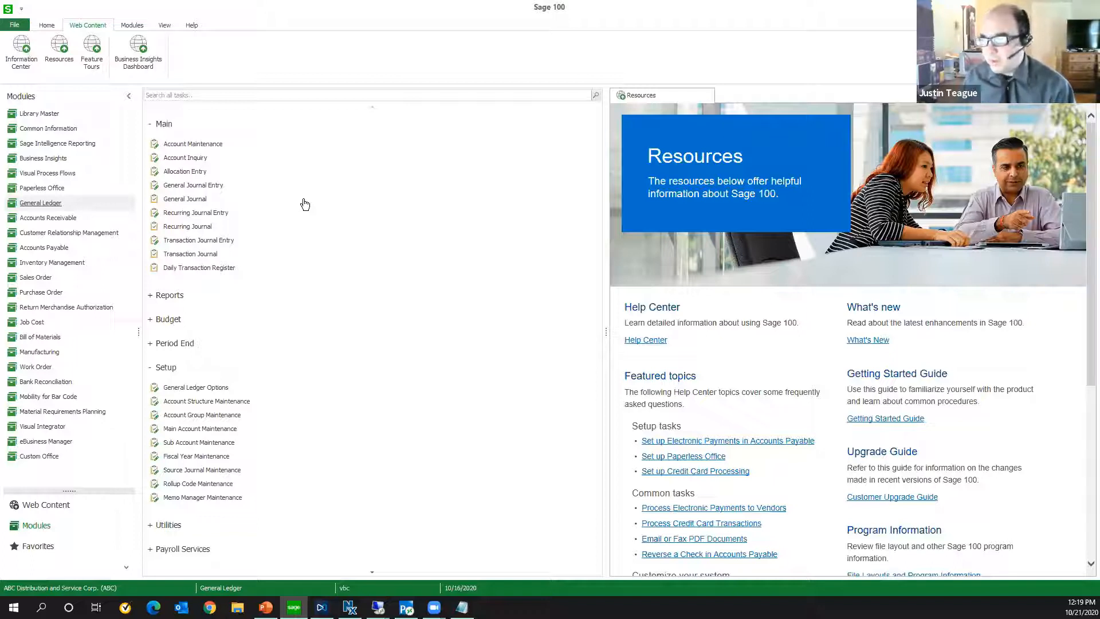
# Open Library Master's Data File Display and Maintenance utility and load the file so_salesorderheader
pyautogui.click(41, 277)
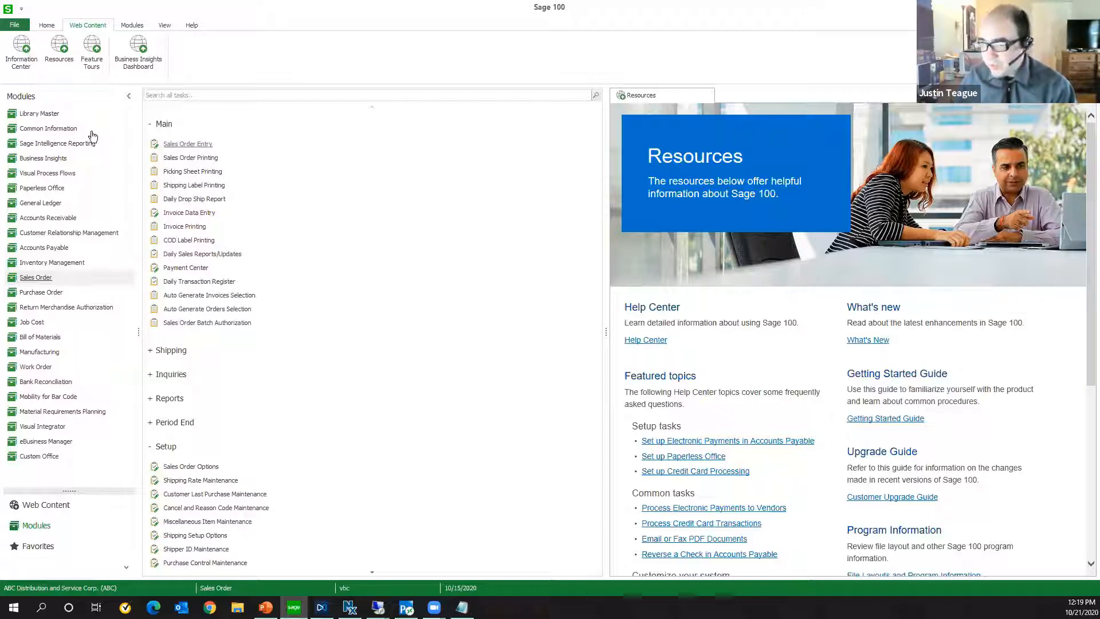
pyautogui.click(43, 113)
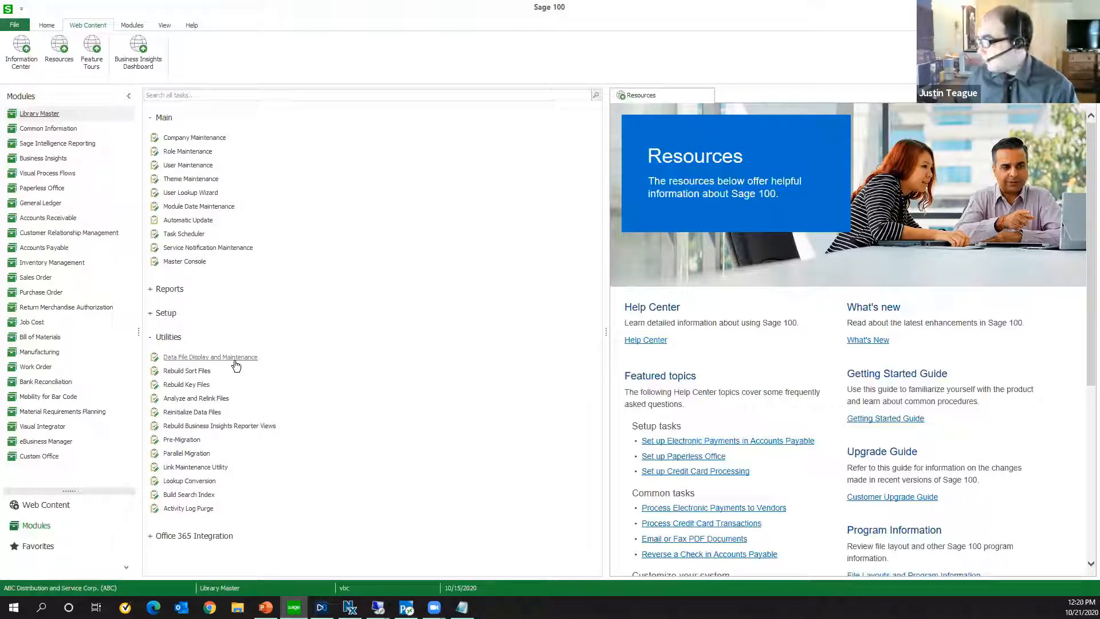
pyautogui.click(236, 359)
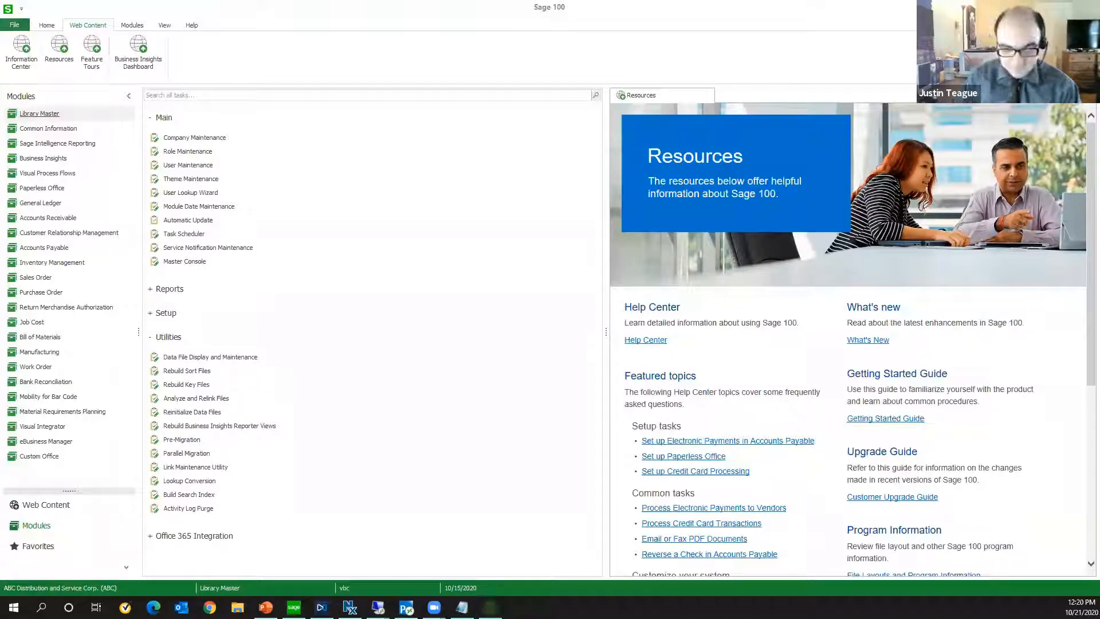
pyautogui.write('so_saleso')
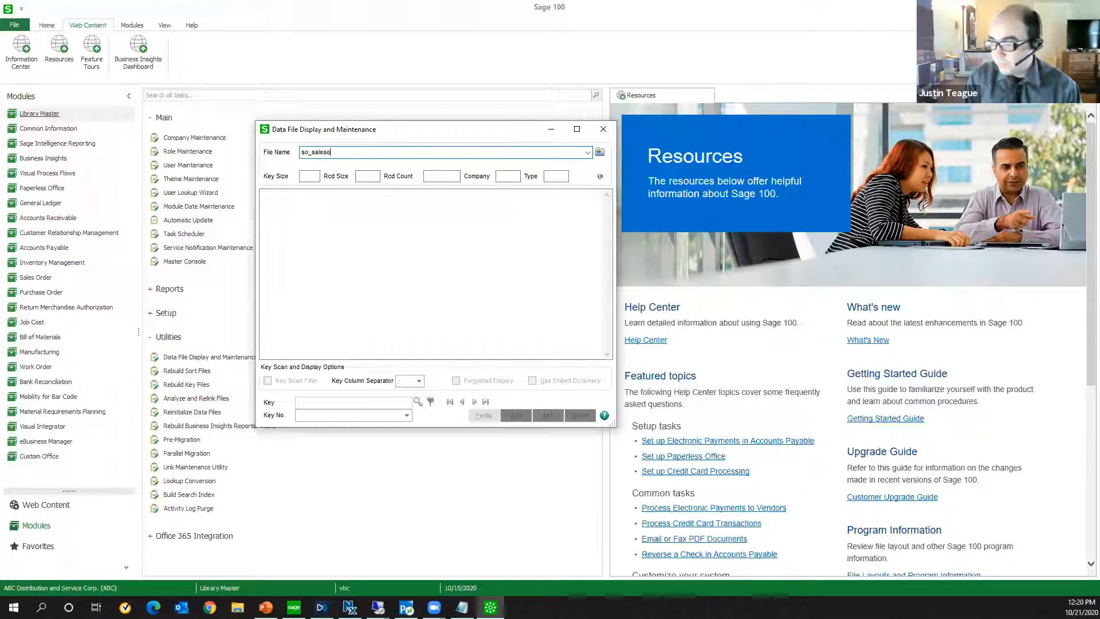
pyautogui.write('rderheader')
pyautogui.press('Return')
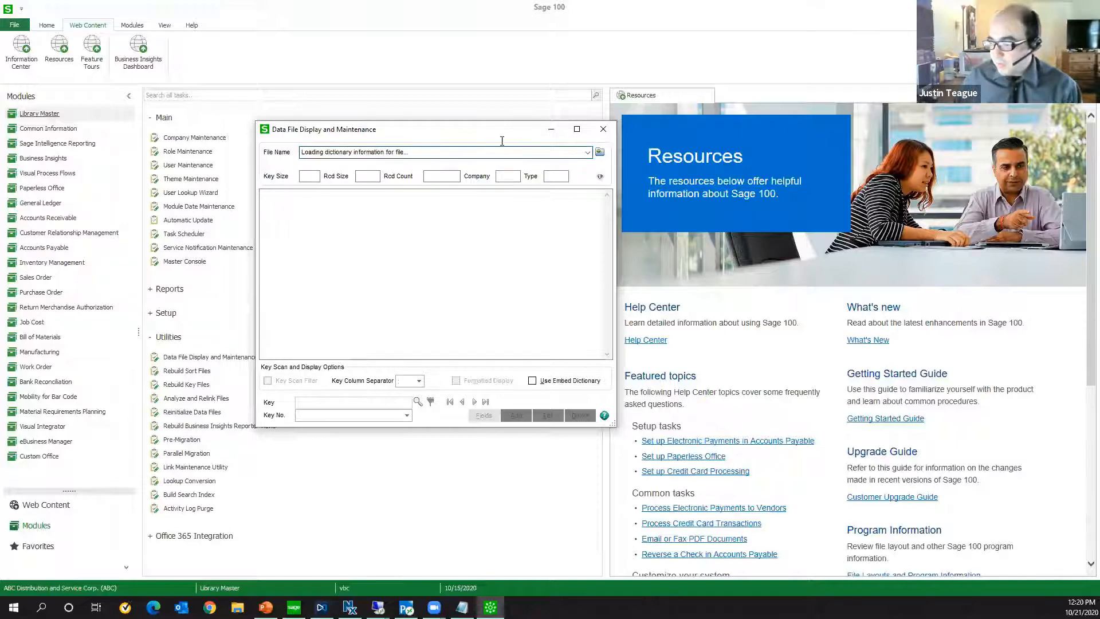
# Examine the CurrentInvoiceNo$ field in the sales order header record, and close the utility without editing
pyautogui.scroll(-3, 605, 238)
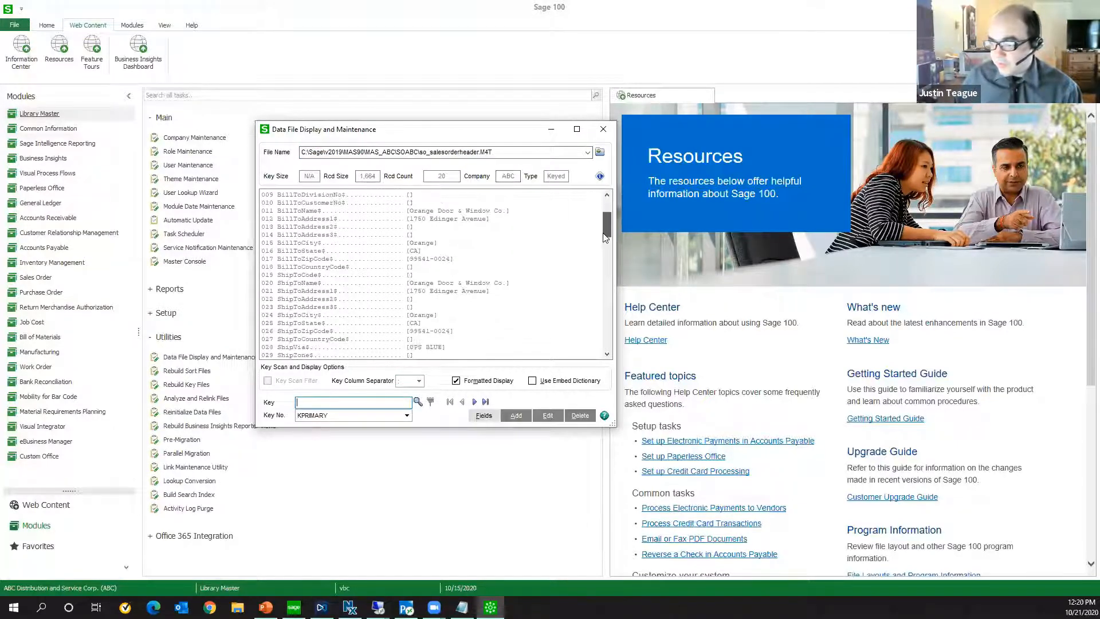
pyautogui.scroll(-9, 605, 238)
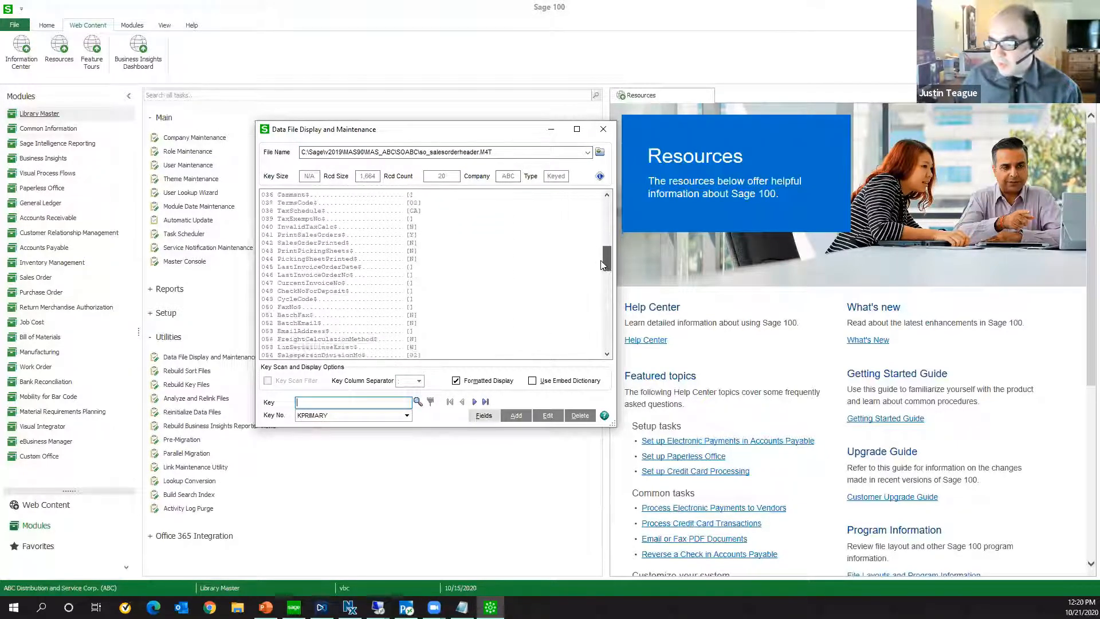
pyautogui.scroll(-1, 319, 277)
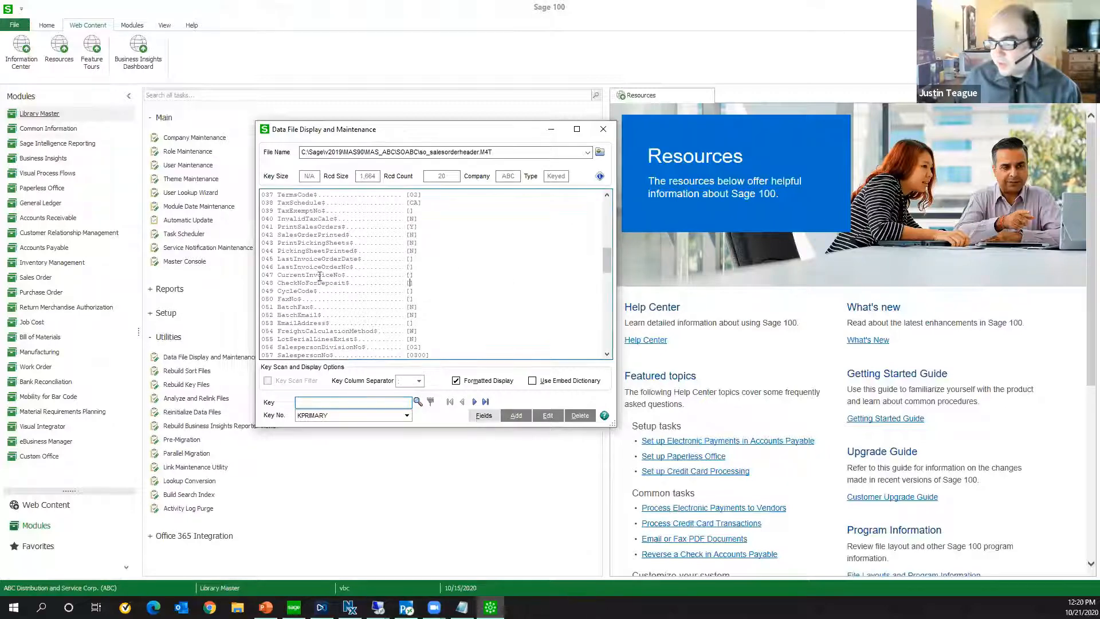
pyautogui.moveTo(320, 277); pyautogui.dragTo(410, 283)
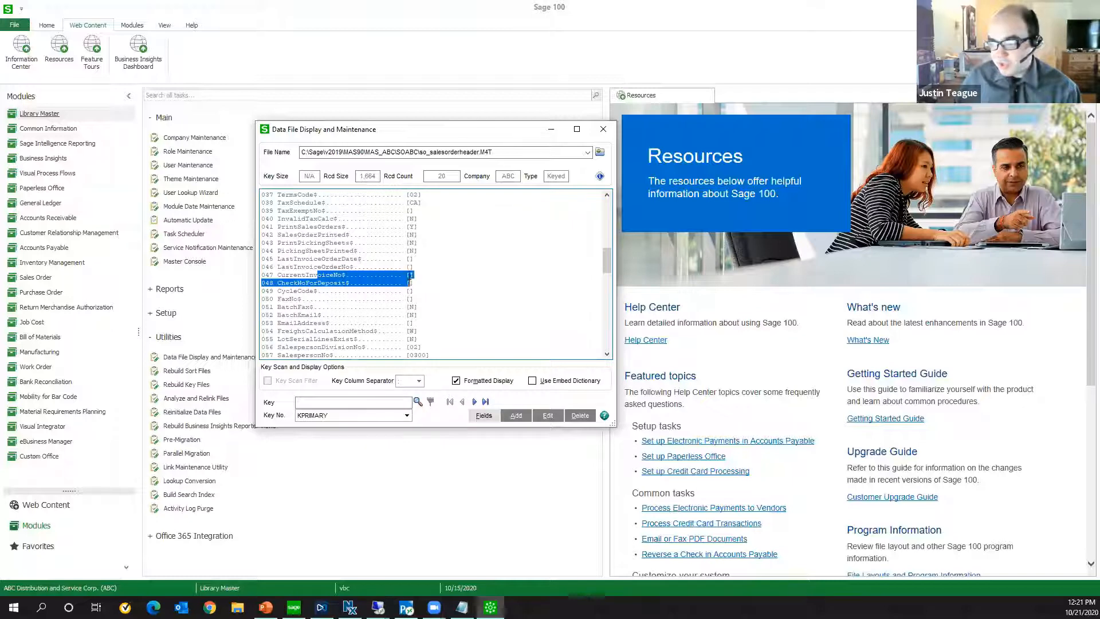
pyautogui.click(603, 128)
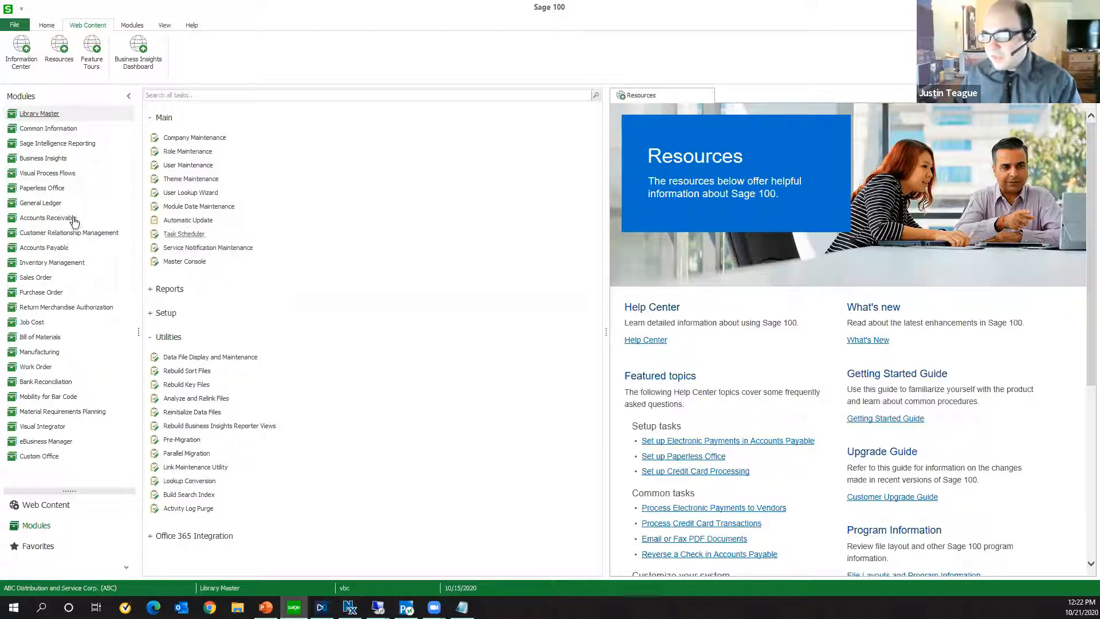
# Open the Accounts Receivable Customer Listing report and select Microsoft XPS Document Writer as its printer
pyautogui.click(48, 218)
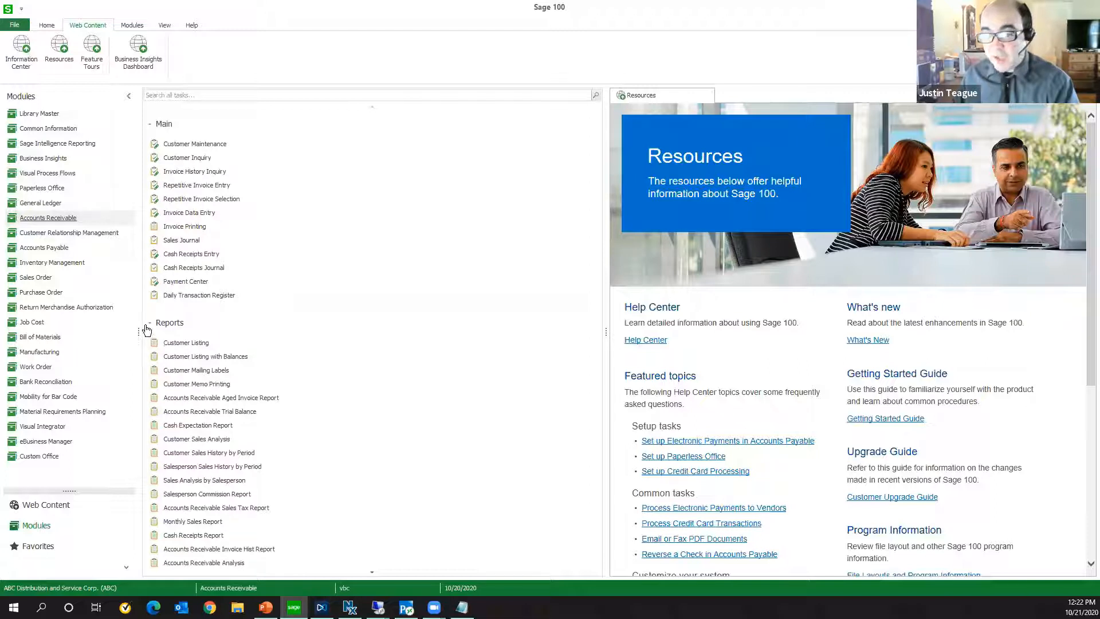
pyautogui.click(175, 344)
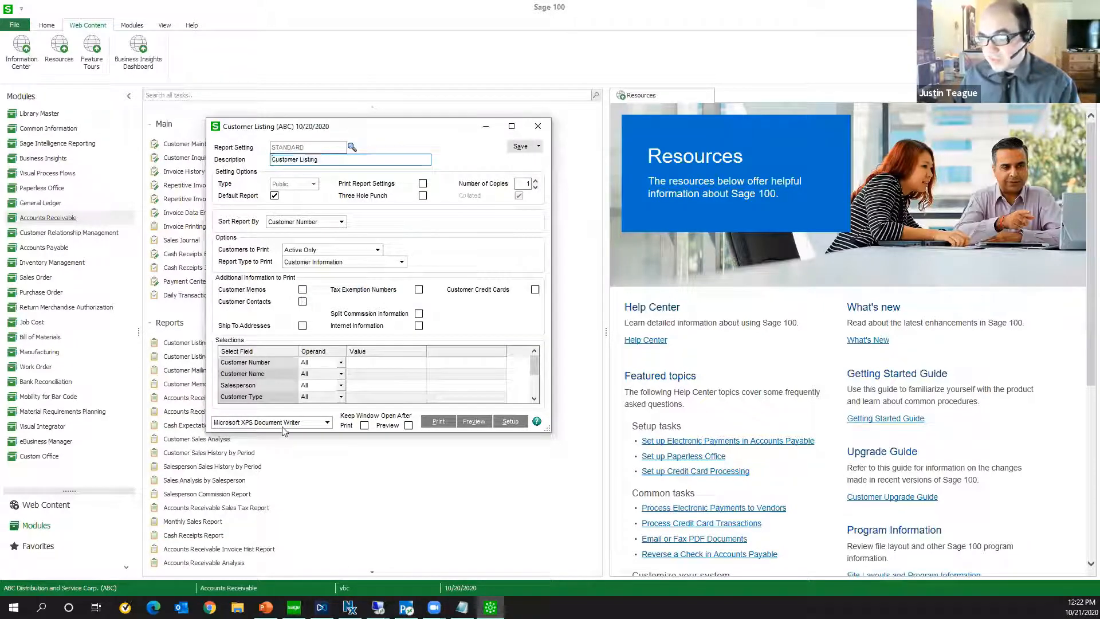
pyautogui.click(322, 424)
pyautogui.click(337, 413)
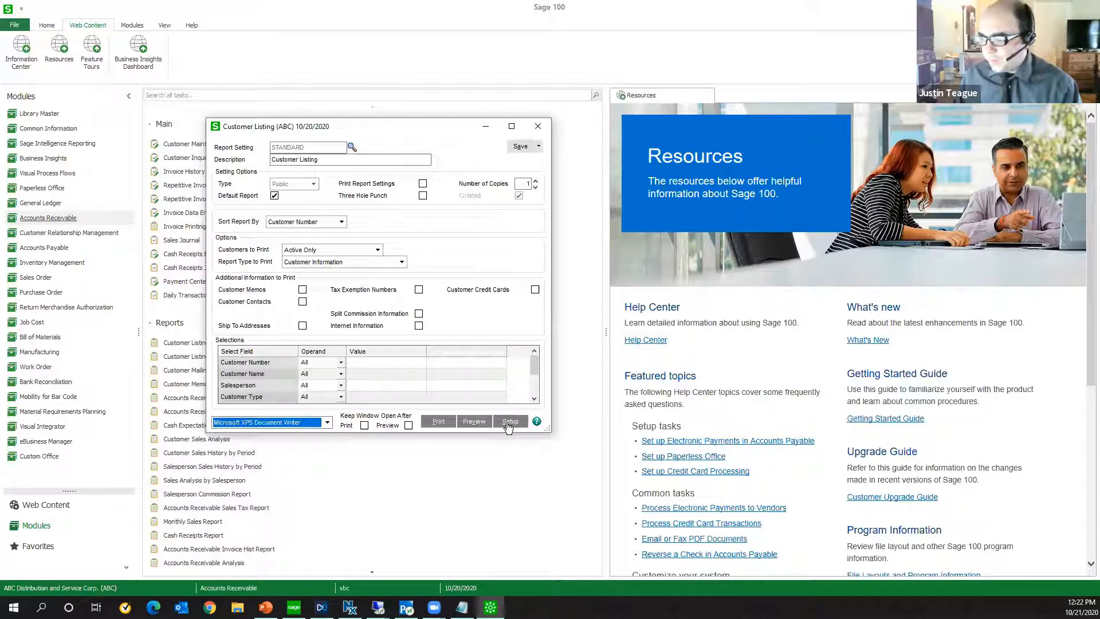
# Open the Customer Listing's printer setup and examine the printing preferences for Microsoft XPS Document Writer
pyautogui.click(508, 424)
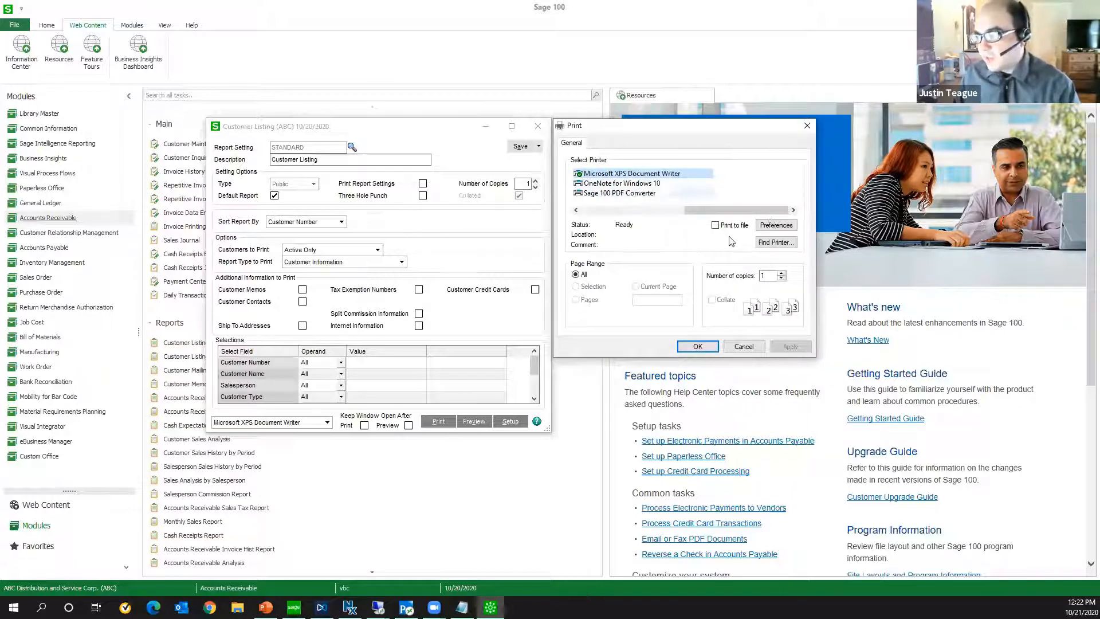
pyautogui.click(776, 226)
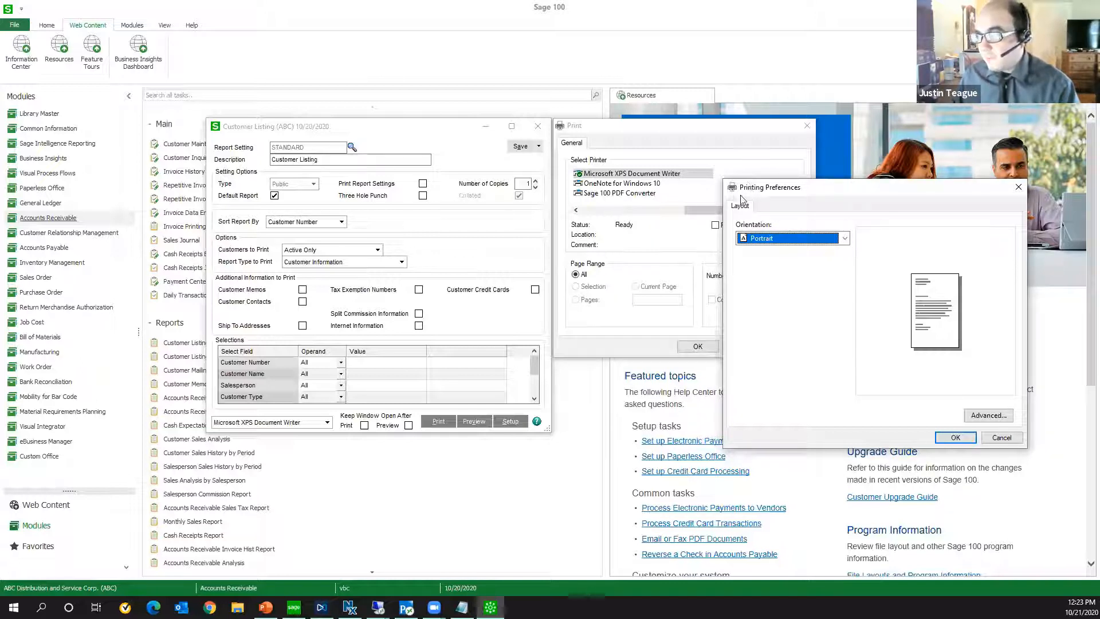
pyautogui.moveTo(741, 196); pyautogui.dragTo(696, 175)
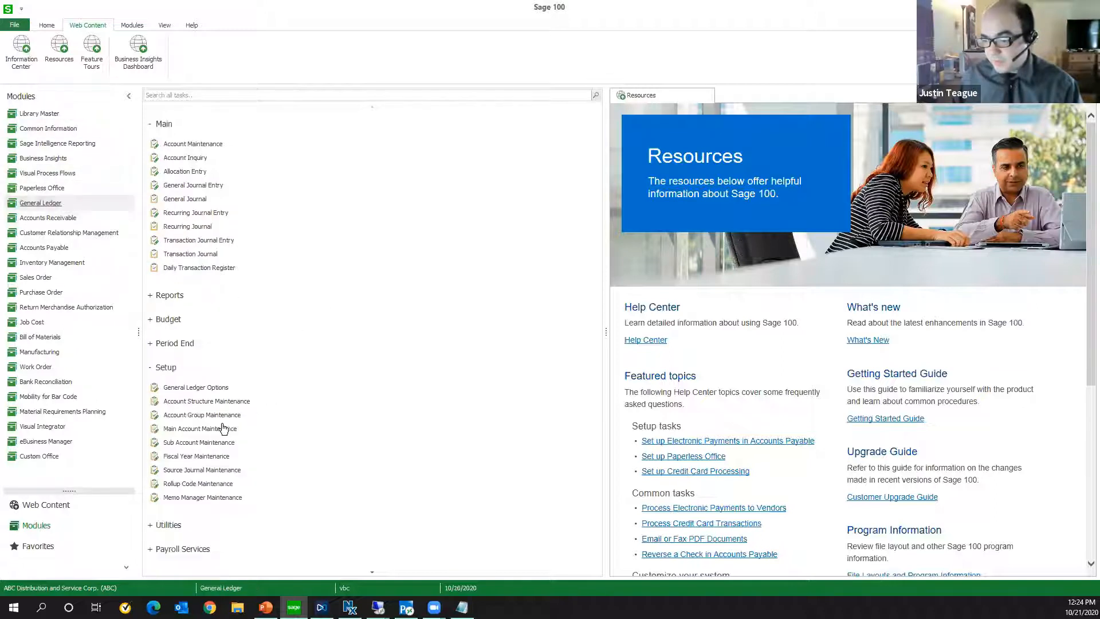
# Open General Ledger Budget Maintenance for the first account, review the budget types offered for a third column, and cancel the column selection
pyautogui.click(187, 320)
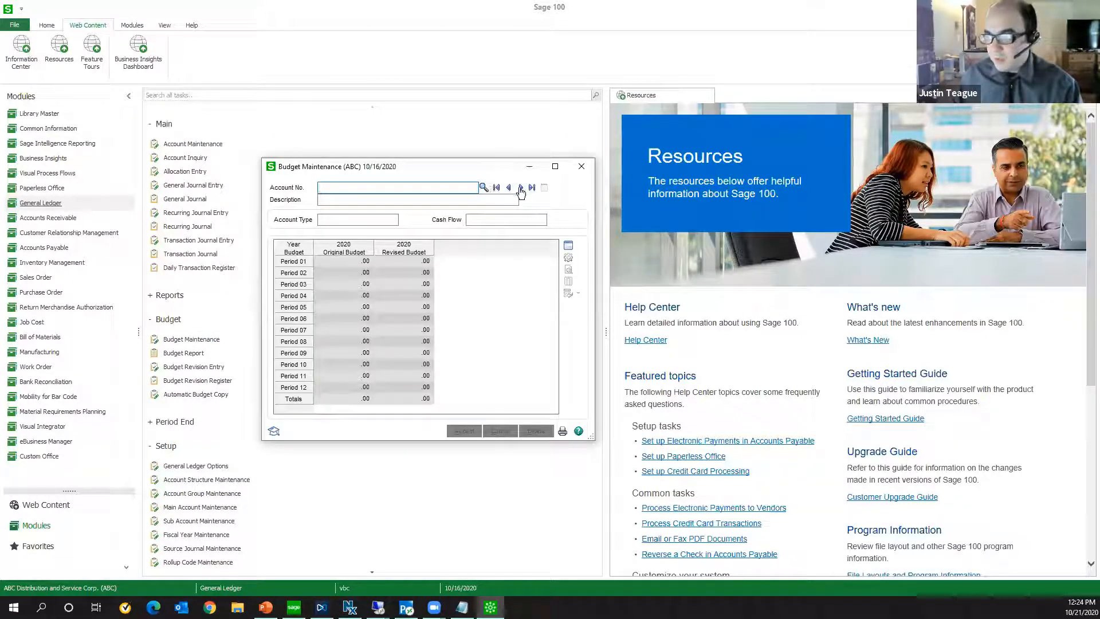
pyautogui.click(520, 189)
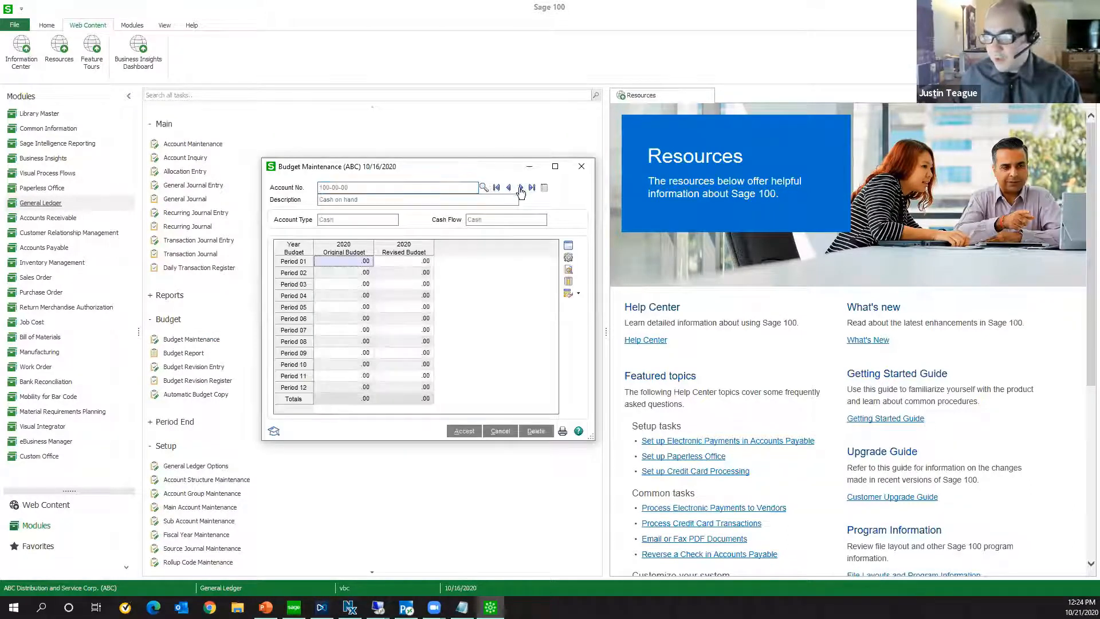
pyautogui.click(572, 247)
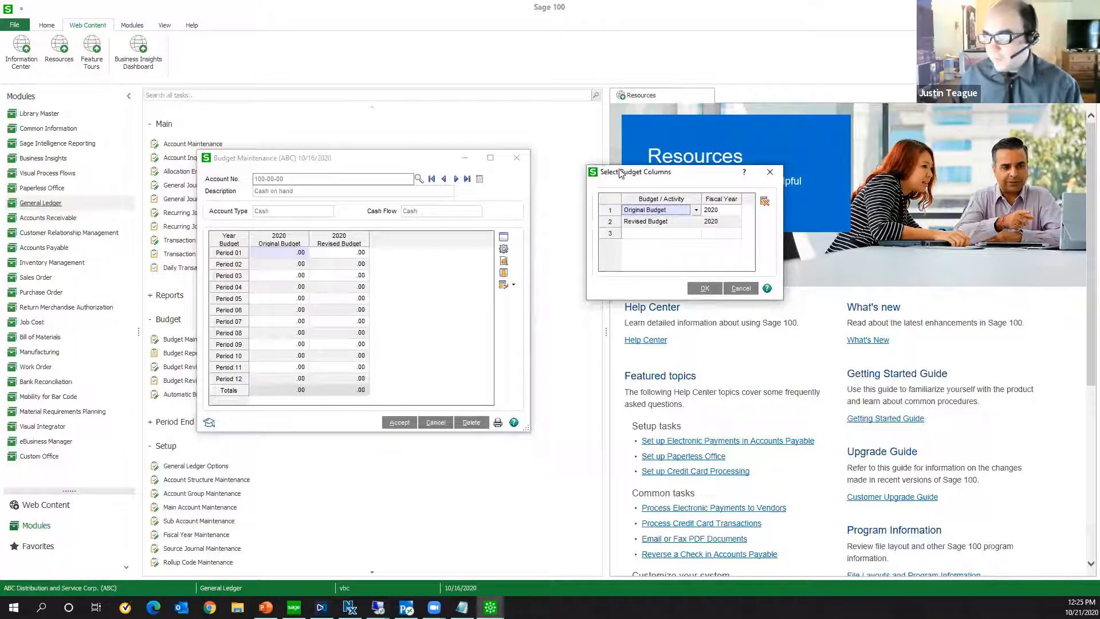
pyautogui.moveTo(621, 173); pyautogui.dragTo(574, 157)
pyautogui.click(631, 216)
pyautogui.click(649, 216)
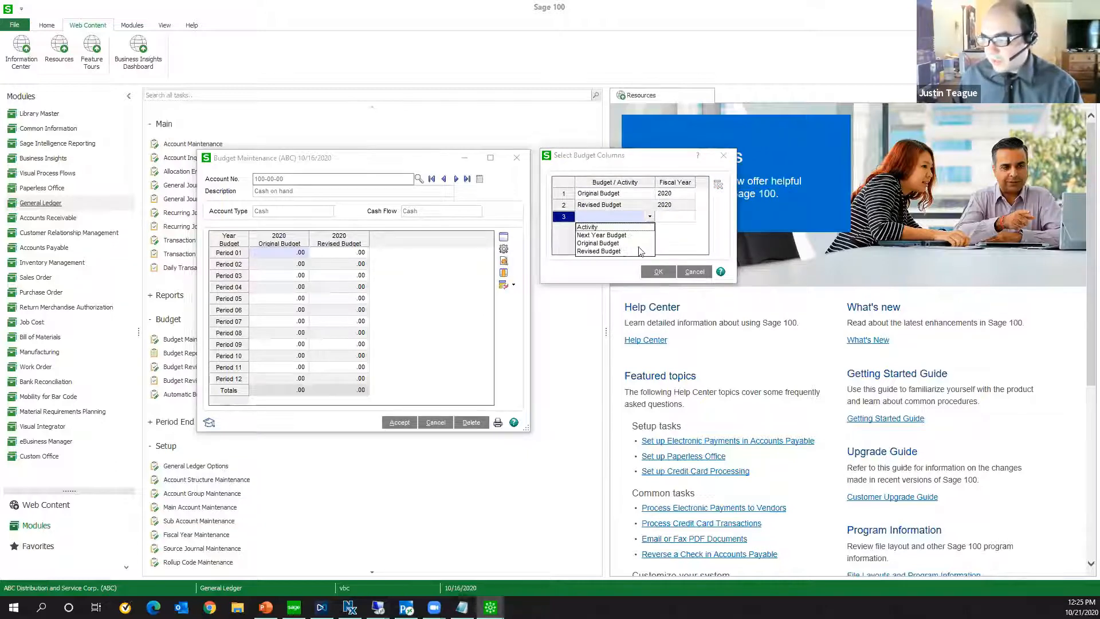
pyautogui.click(680, 168)
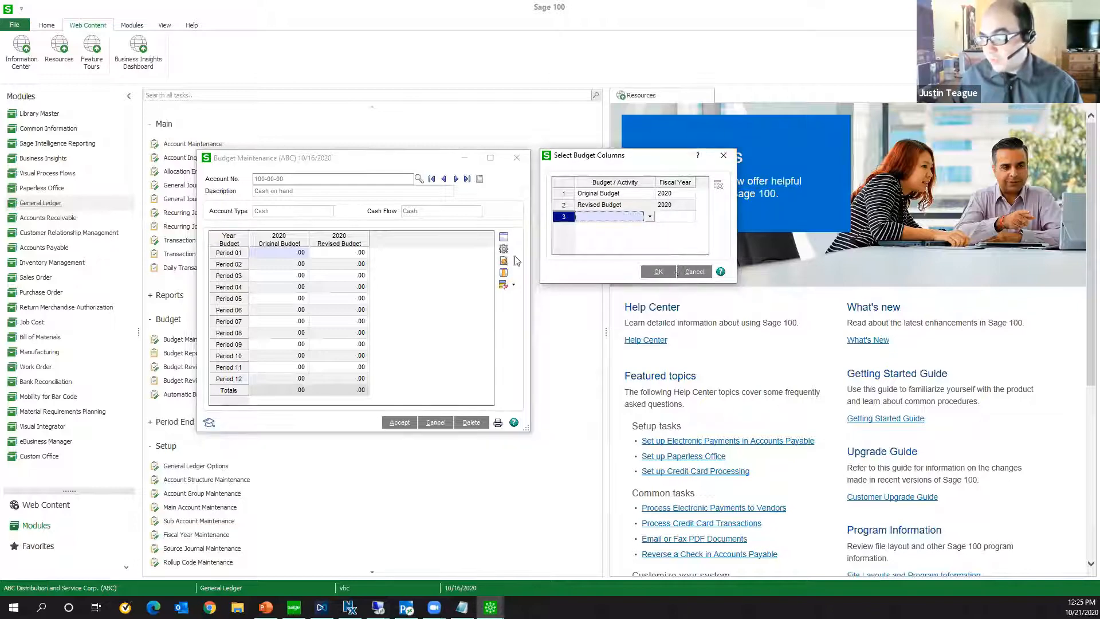
pyautogui.press('Escape')
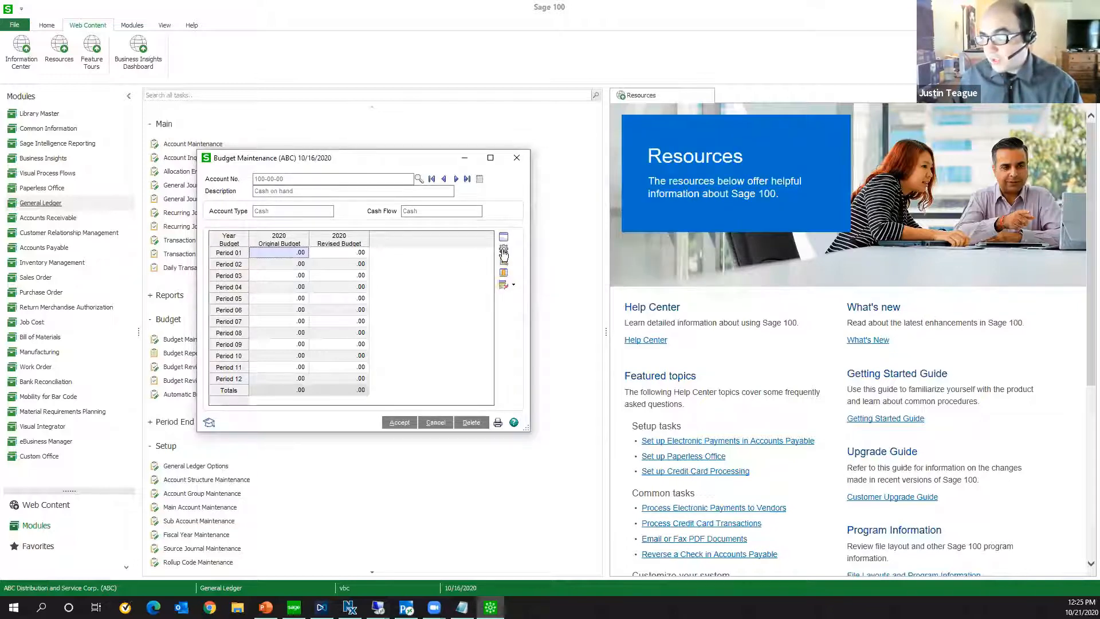
# Browse the following accounts in Budget Maintenance up to the Cash in bank - savings account
pyautogui.click(504, 253)
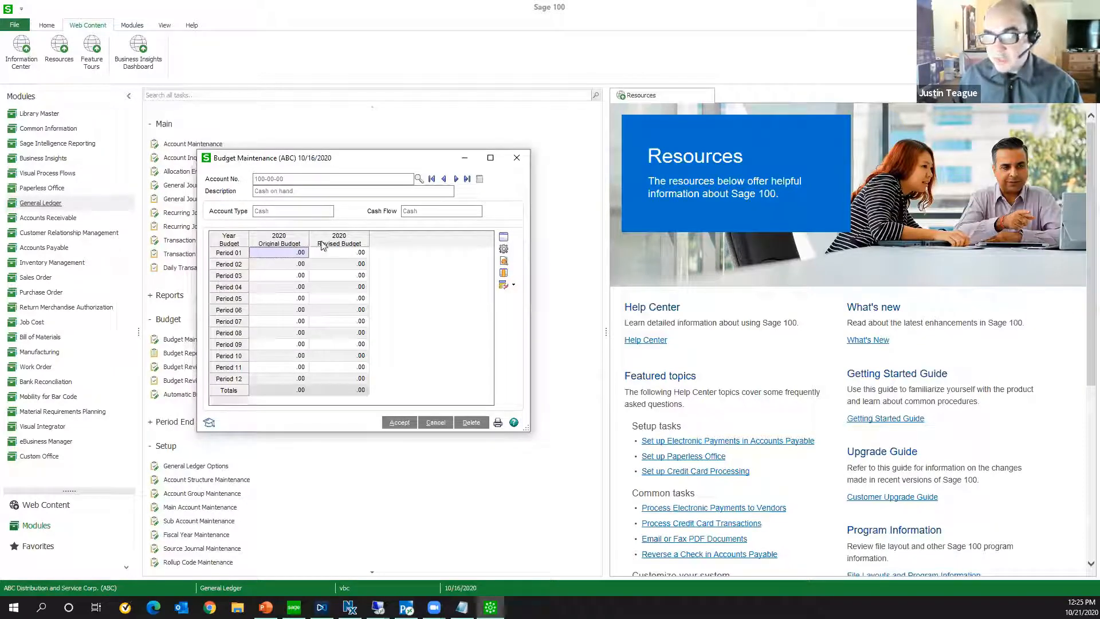
pyautogui.click(456, 179)
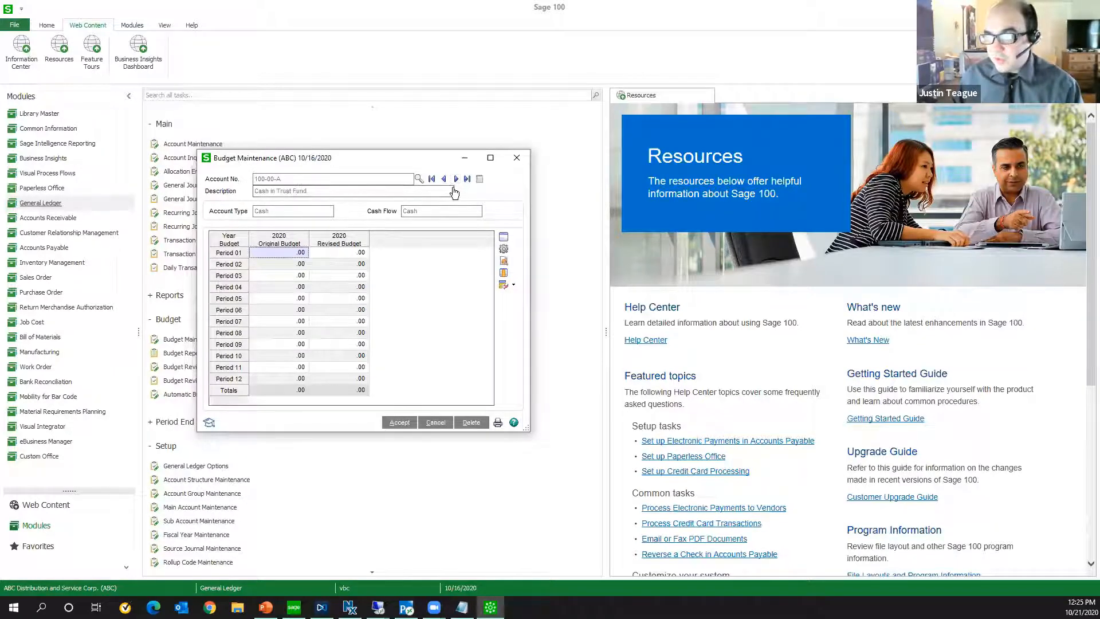
pyautogui.click(456, 179)
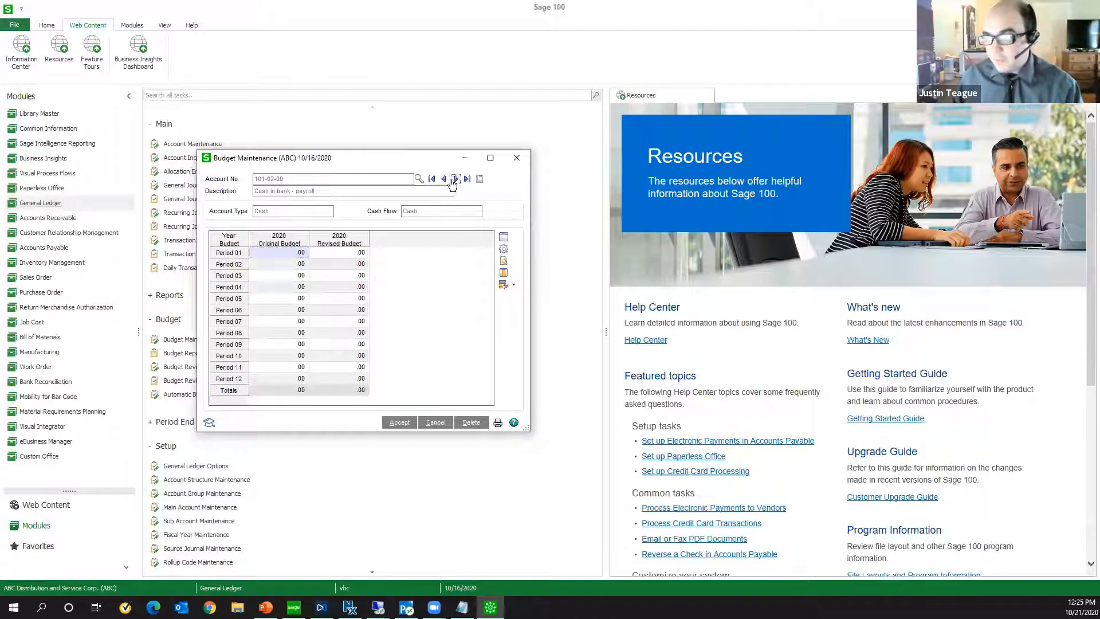
pyautogui.click(456, 180)
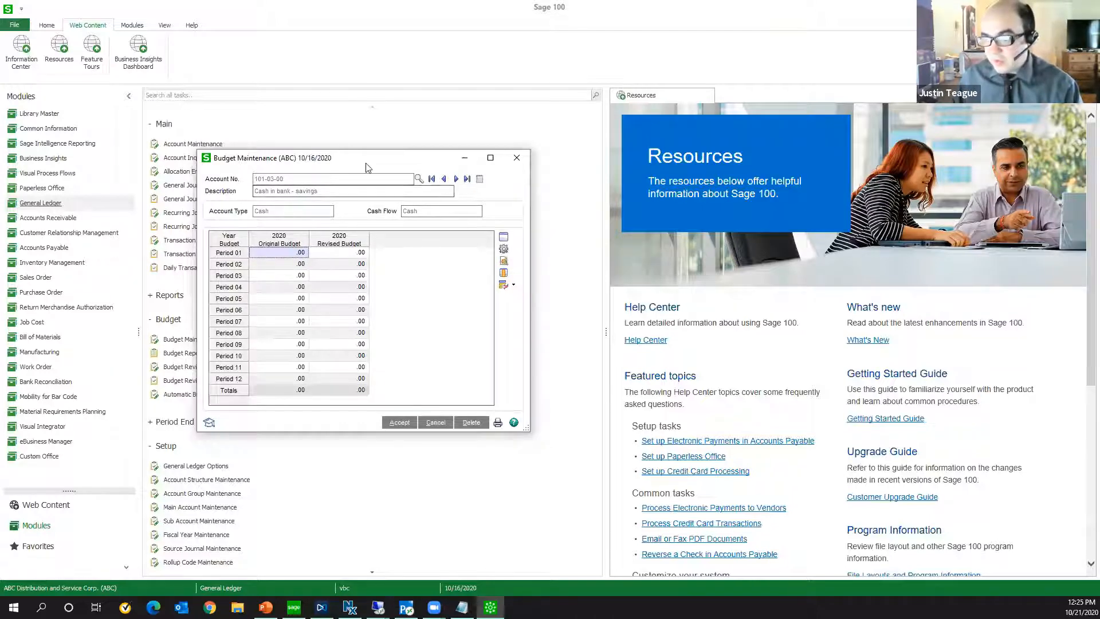
pyautogui.moveTo(367, 163); pyautogui.dragTo(421, 148)
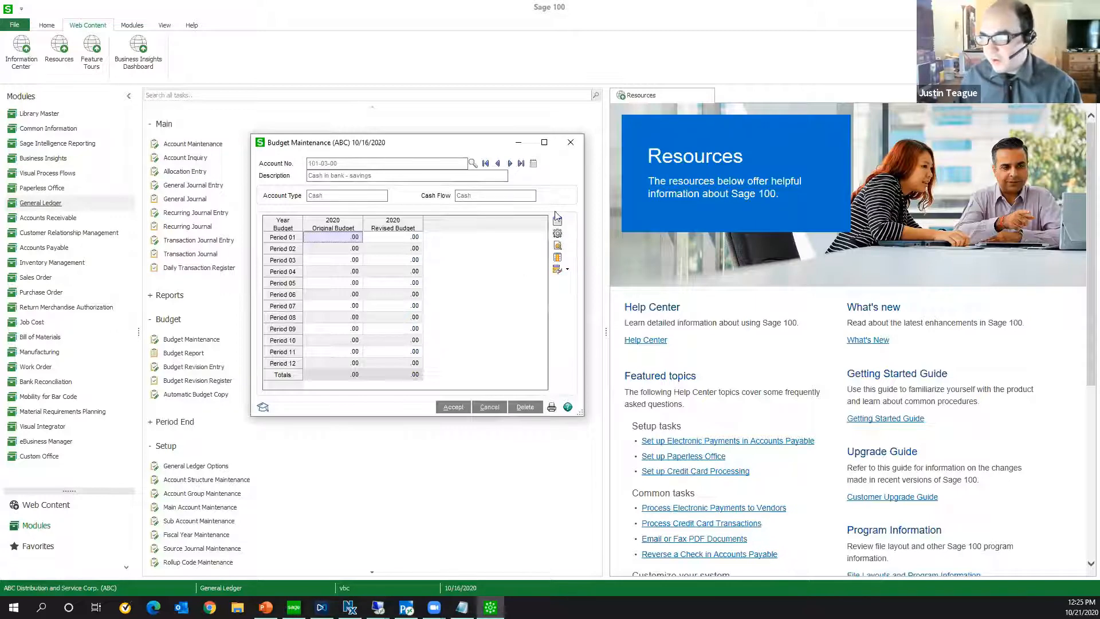
# Set the second budget column to Original Budget for fiscal year 2019, alongside the 2020 original budget
pyautogui.click(649, 198)
pyautogui.moveTo(651, 163); pyautogui.dragTo(688, 161)
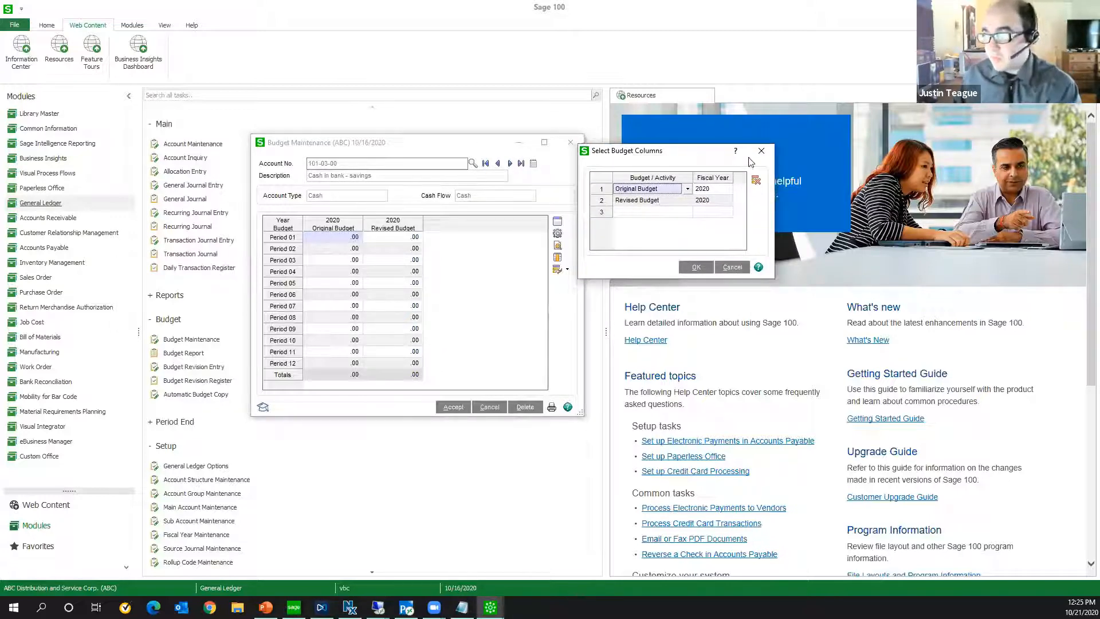
pyautogui.click(675, 203)
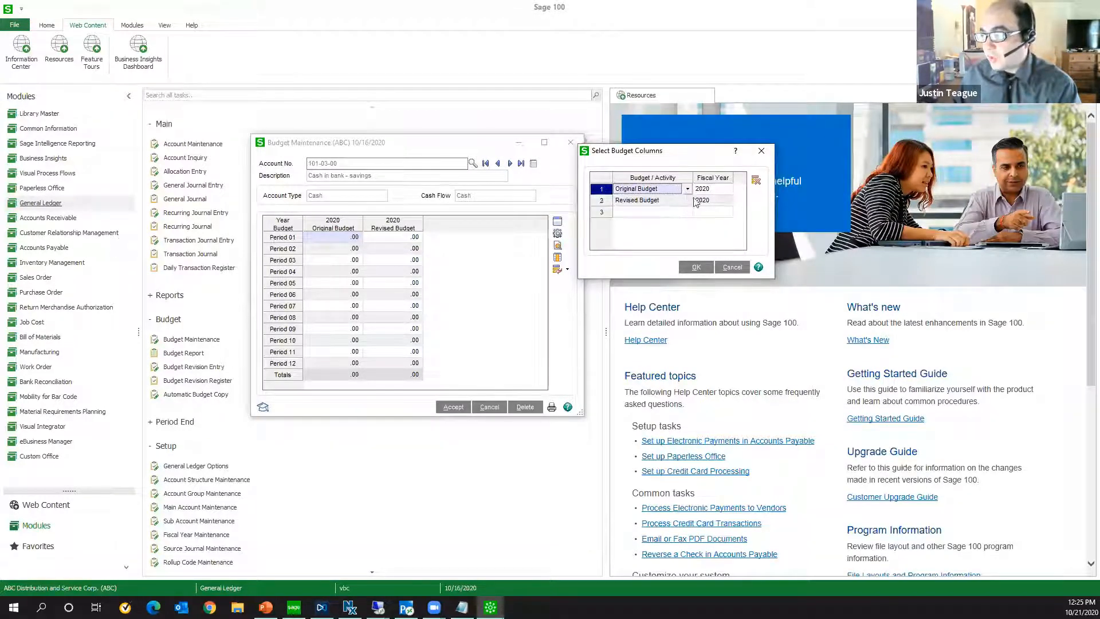
pyautogui.click(689, 200)
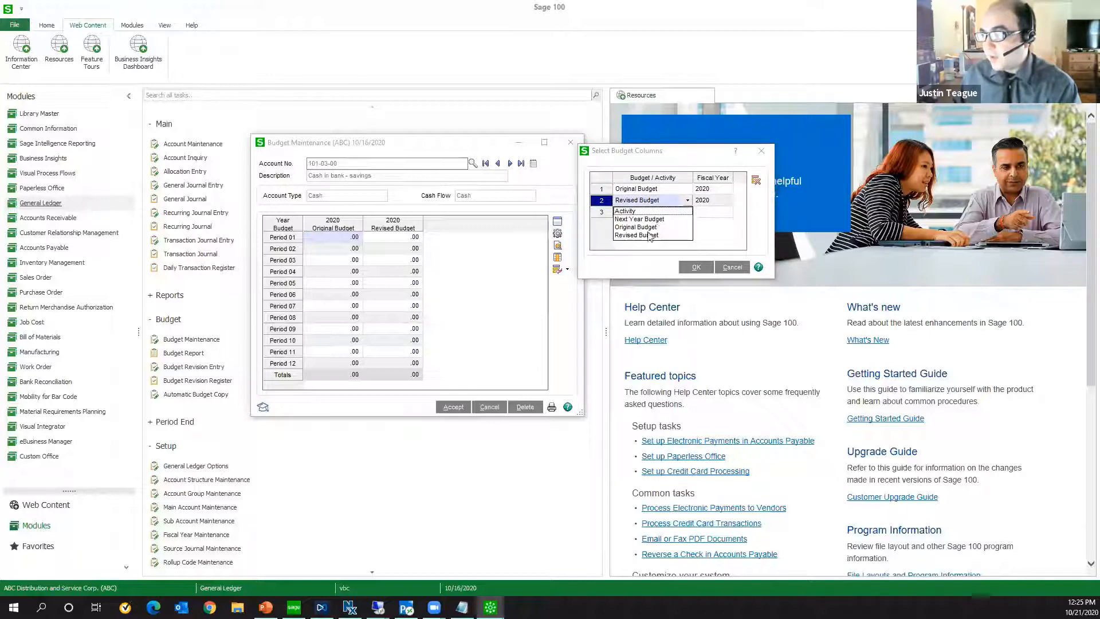
pyautogui.click(651, 237)
pyautogui.click(688, 201)
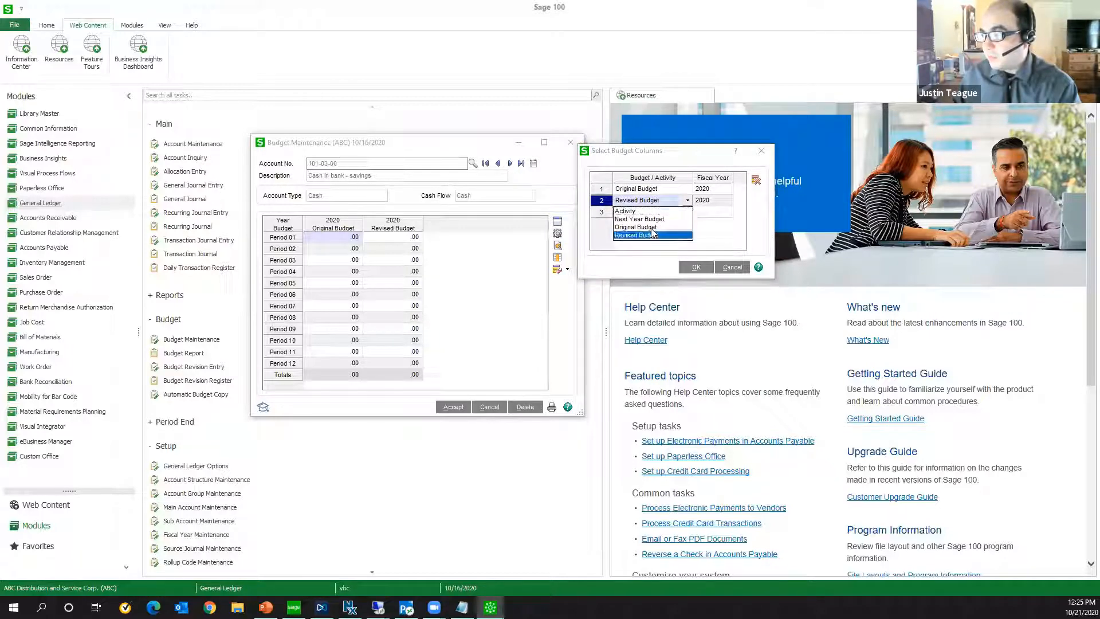
pyautogui.click(641, 227)
pyautogui.click(727, 200)
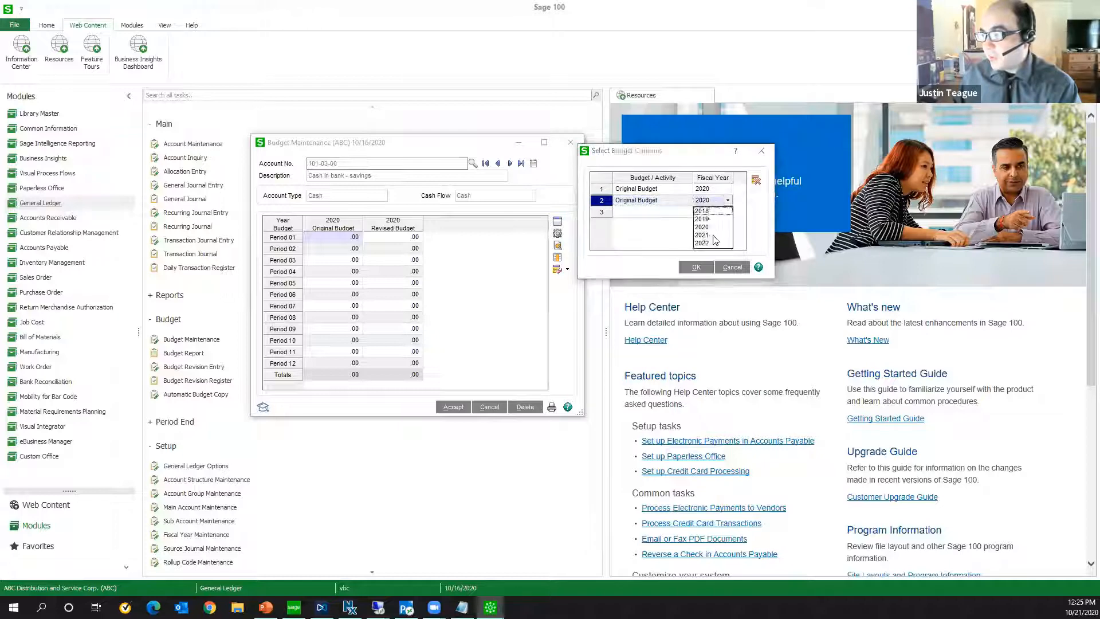
pyautogui.click(711, 228)
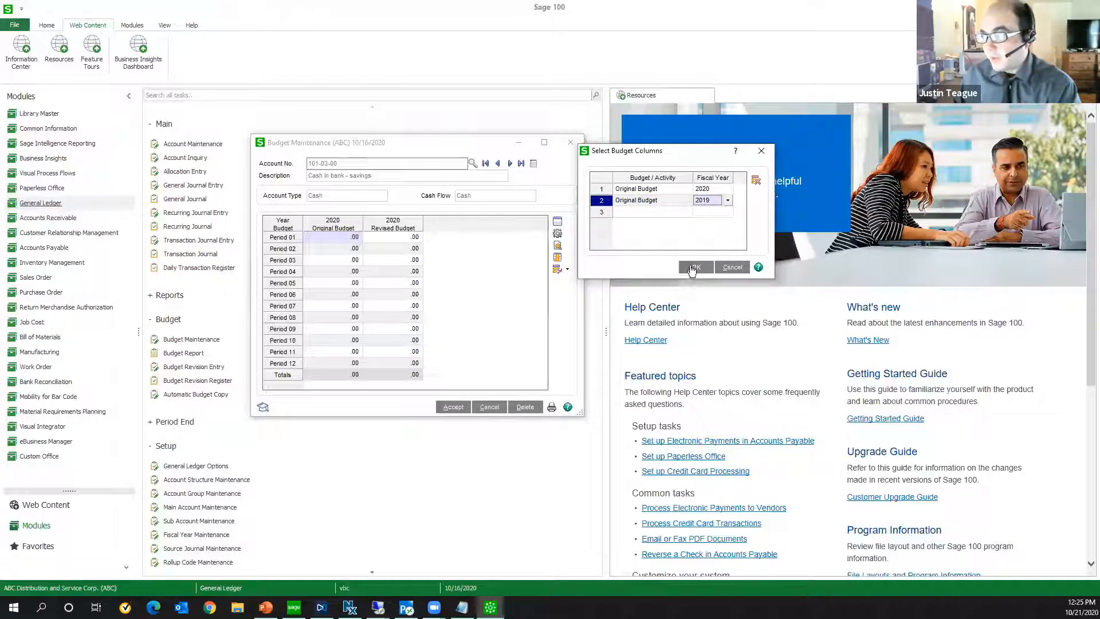
pyautogui.click(694, 268)
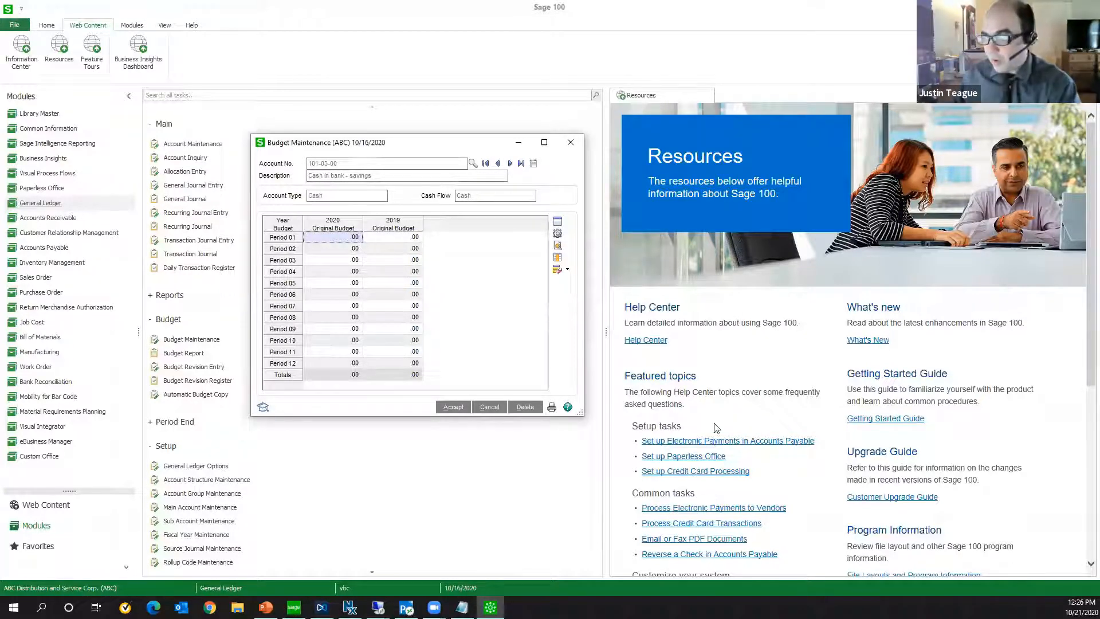
# Open the G/L Budget Report, review the budget codes available for its Information to Print rows, and close the report without changes
pyautogui.click(550, 409)
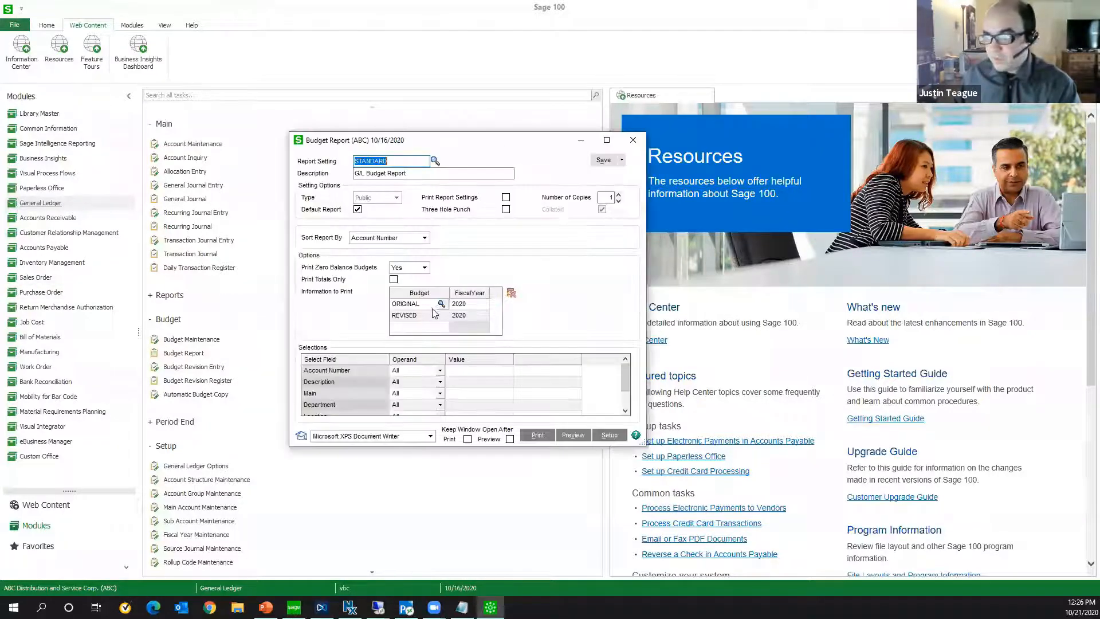
pyautogui.click(434, 306)
pyautogui.click(437, 318)
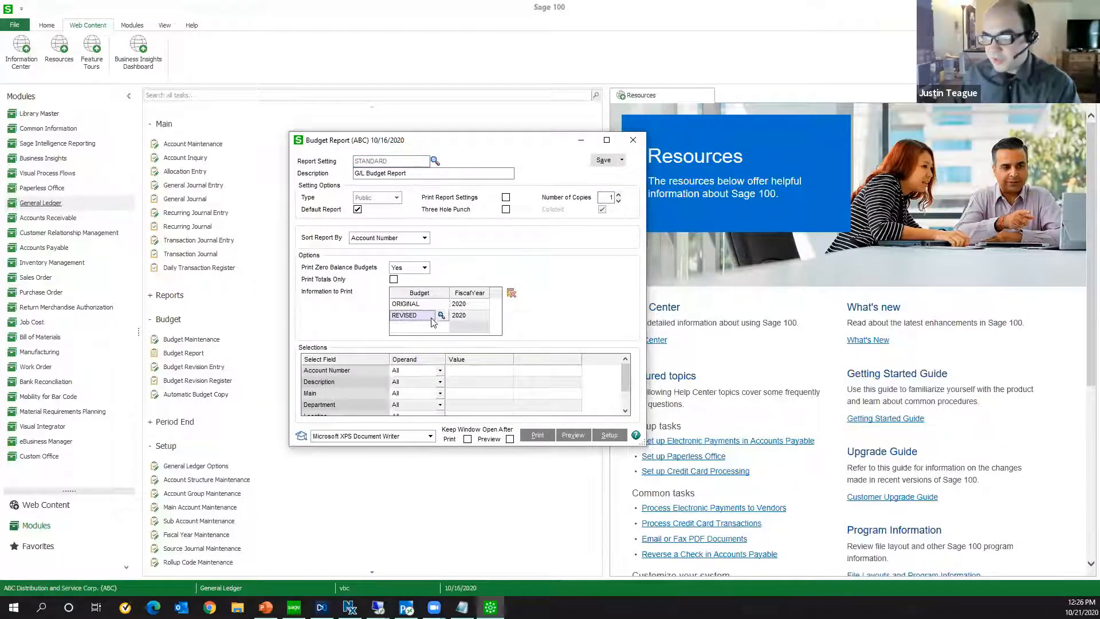
pyautogui.click(395, 307)
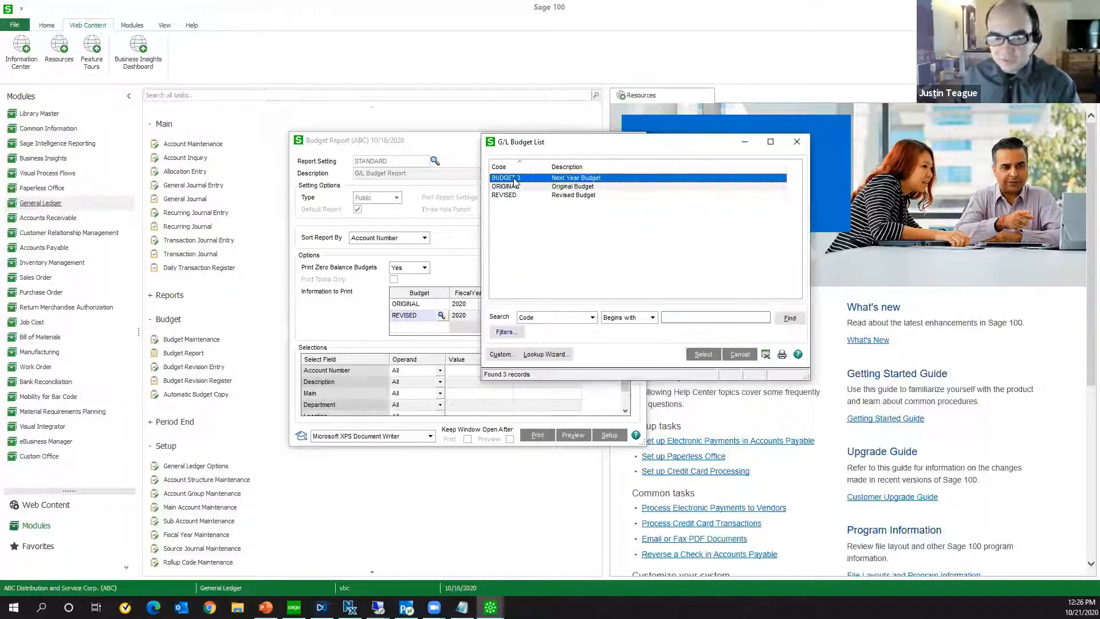
pyautogui.click(580, 195)
pyautogui.click(585, 187)
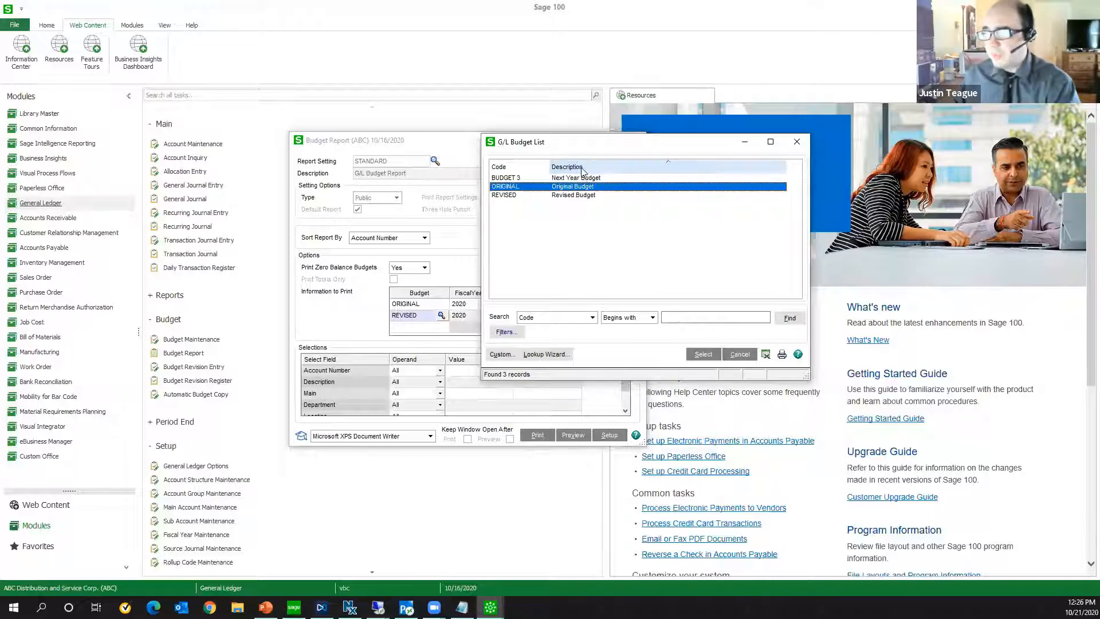
pyautogui.click(581, 168)
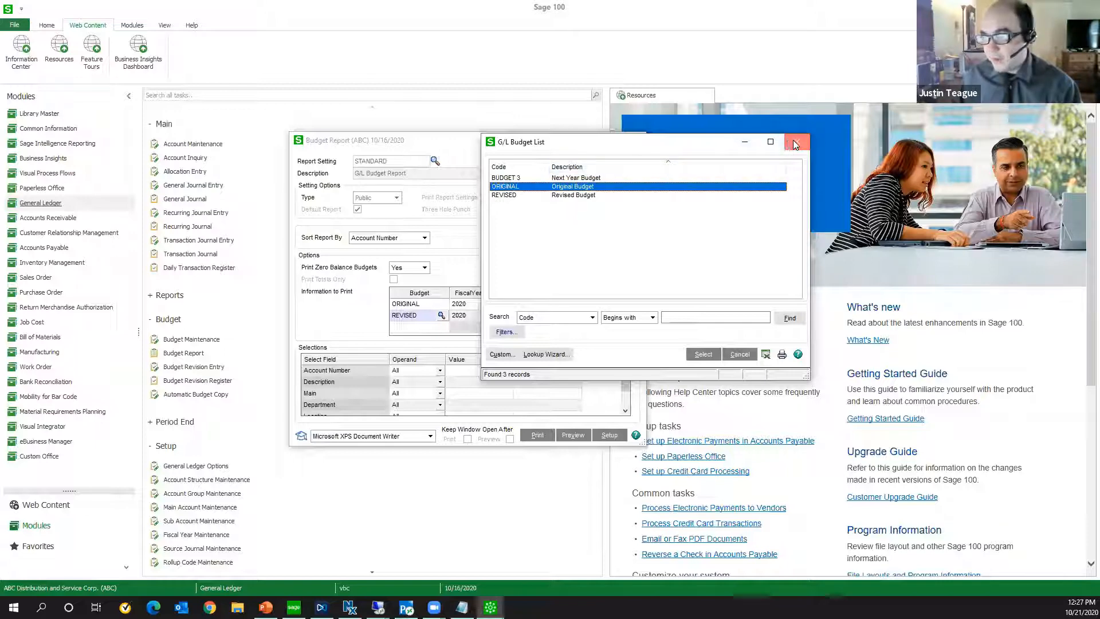
pyautogui.press('Escape')
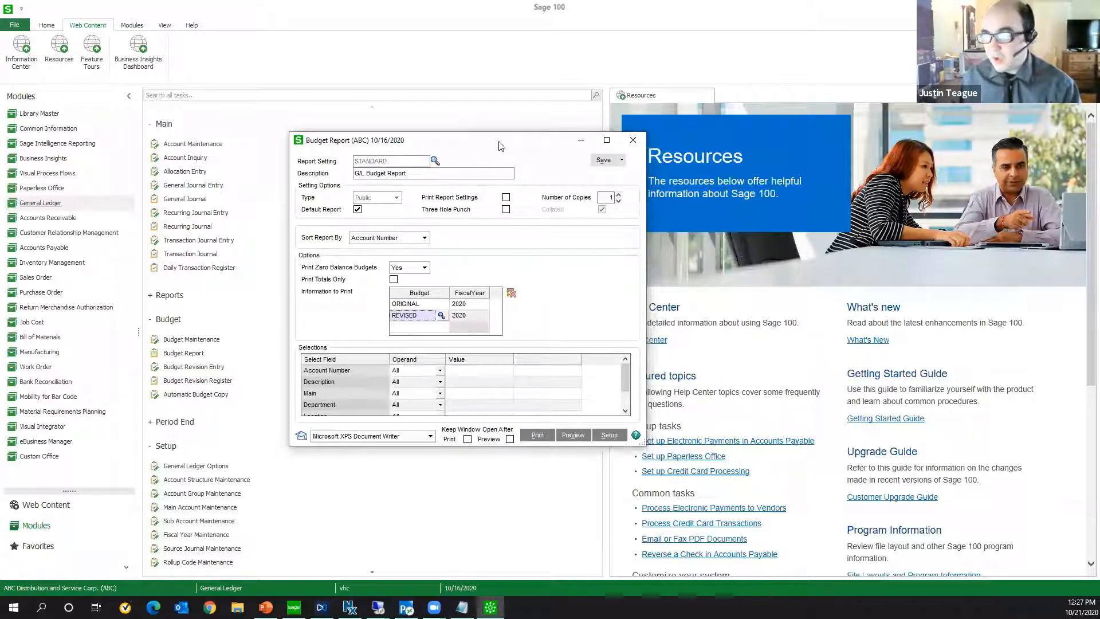
pyautogui.click(633, 142)
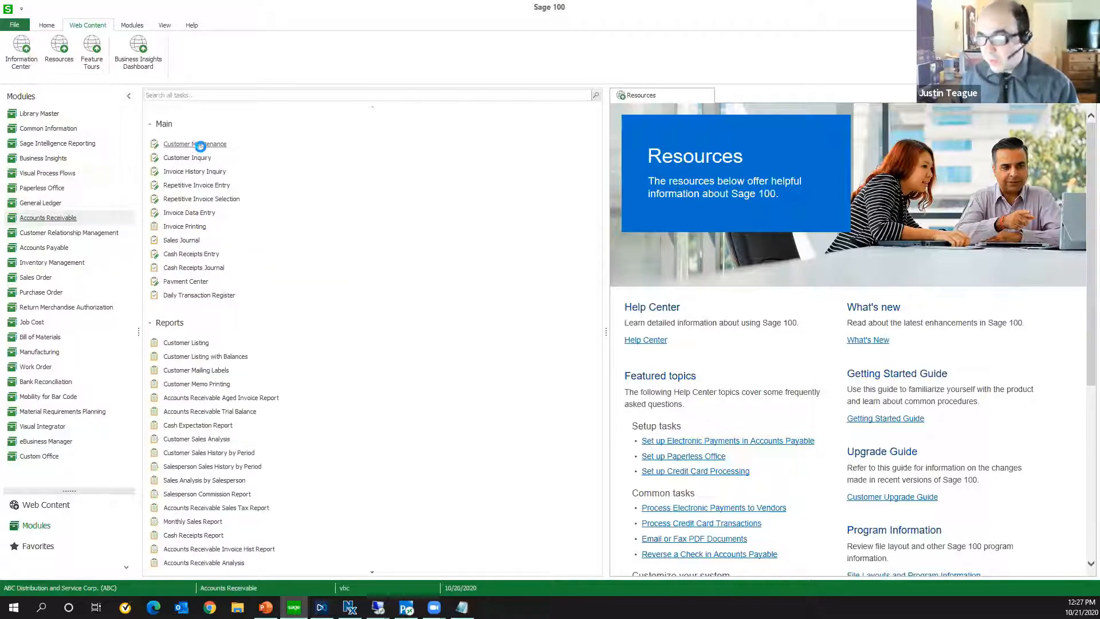
# Open Customer Maintenance and review the Reset Panel options in its panel settings, including the reset of panel size and position
pyautogui.click(196, 146)
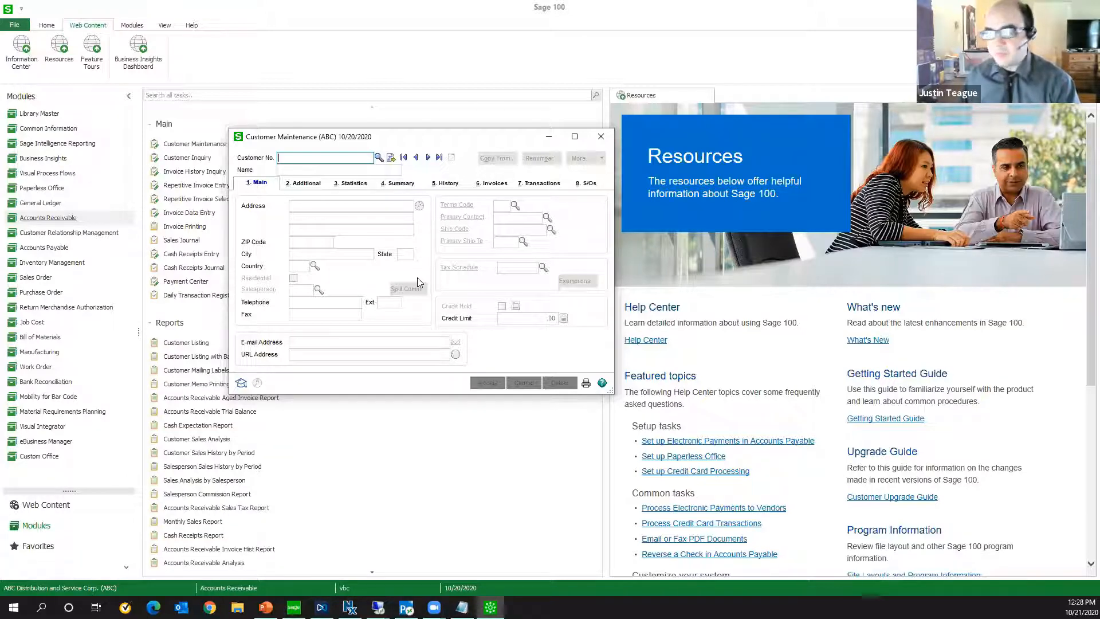
pyautogui.rightClick(533, 201)
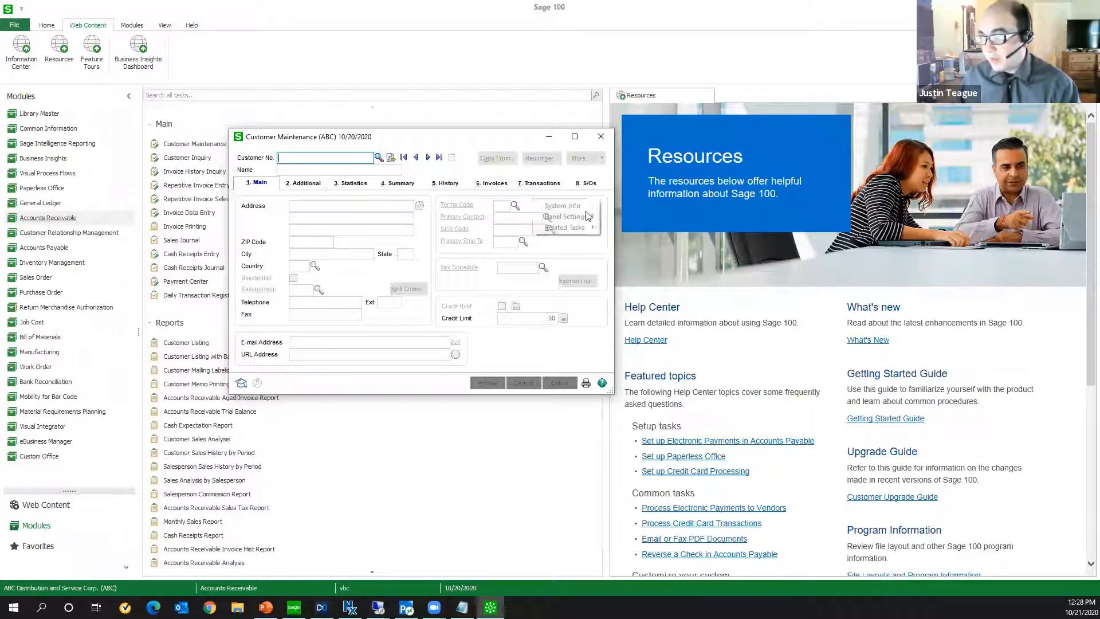
pyautogui.moveTo(585, 217)
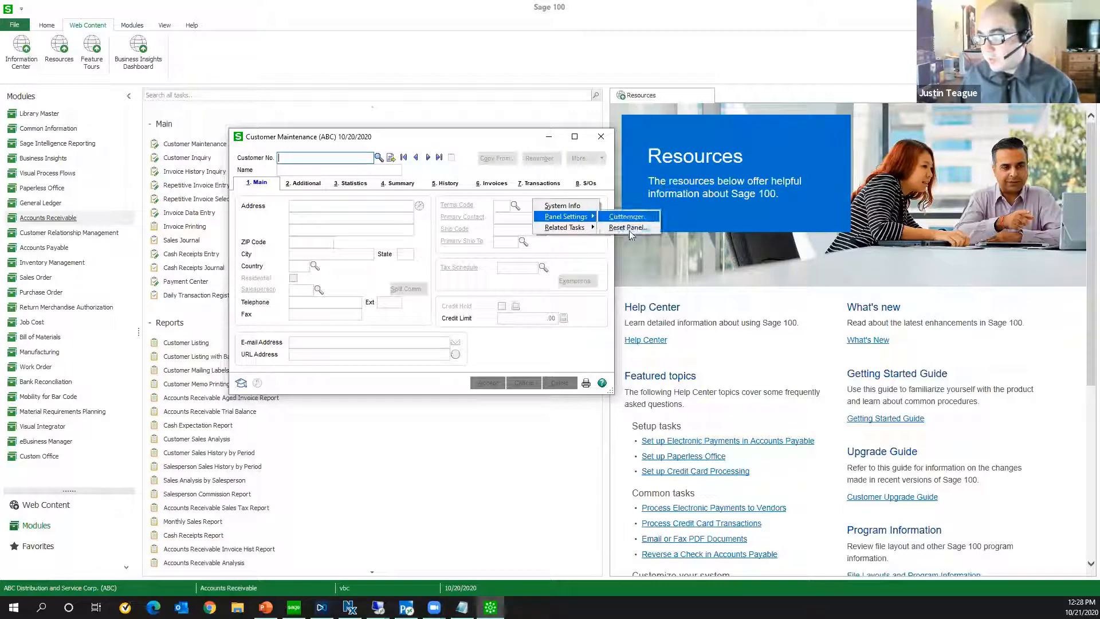
pyautogui.click(628, 227)
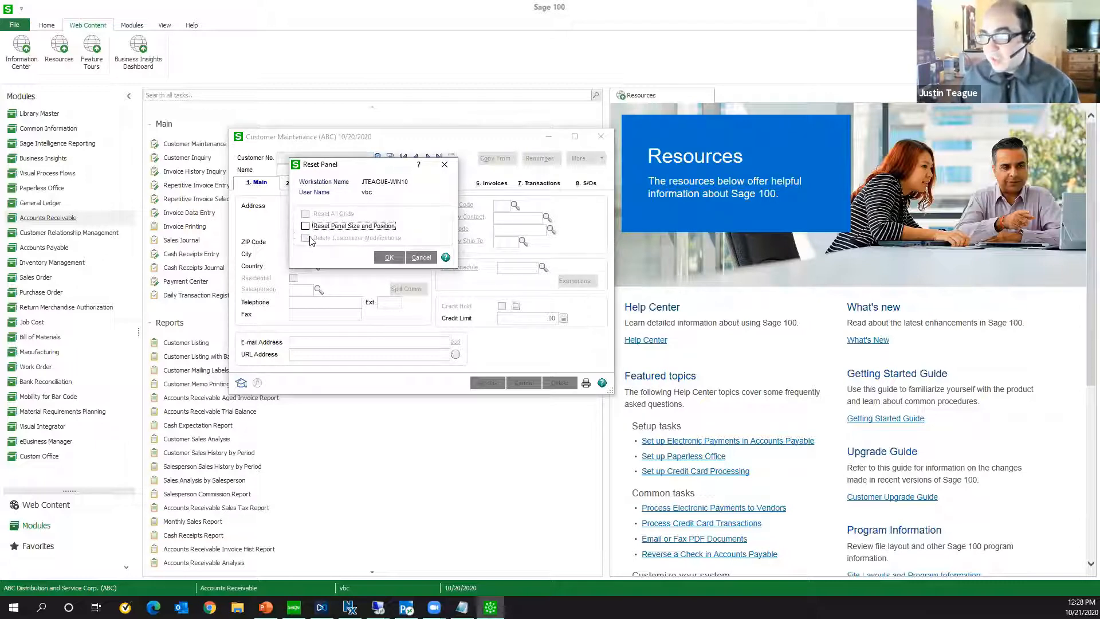
pyautogui.click(391, 256)
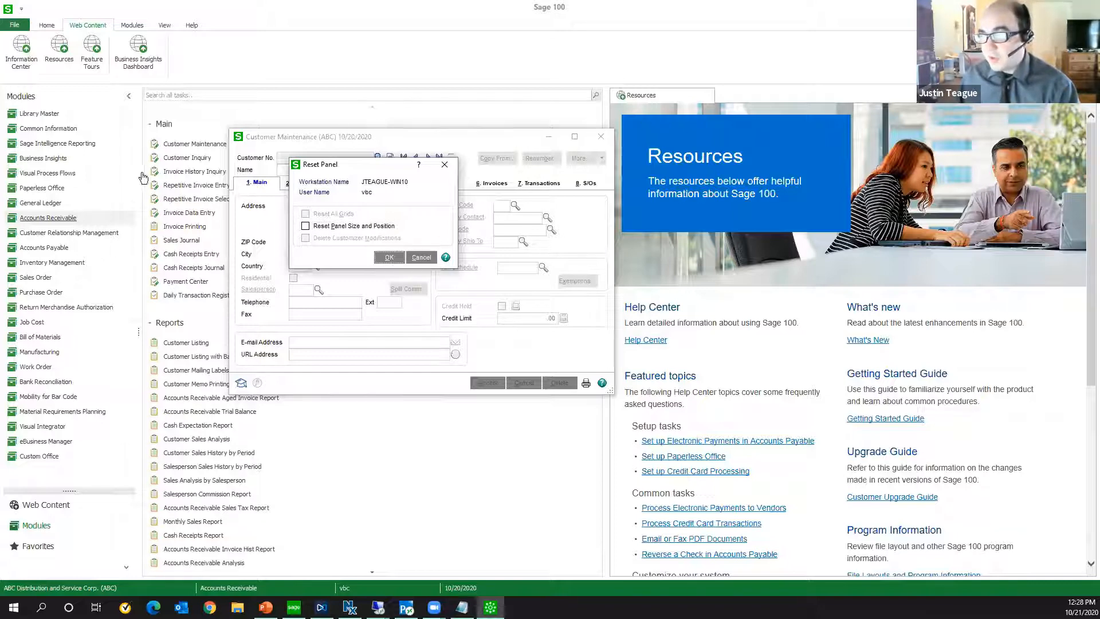
# Reopen Customer Maintenance, resize its window slightly as a panel-size demonstration, and close it
pyautogui.click(181, 145)
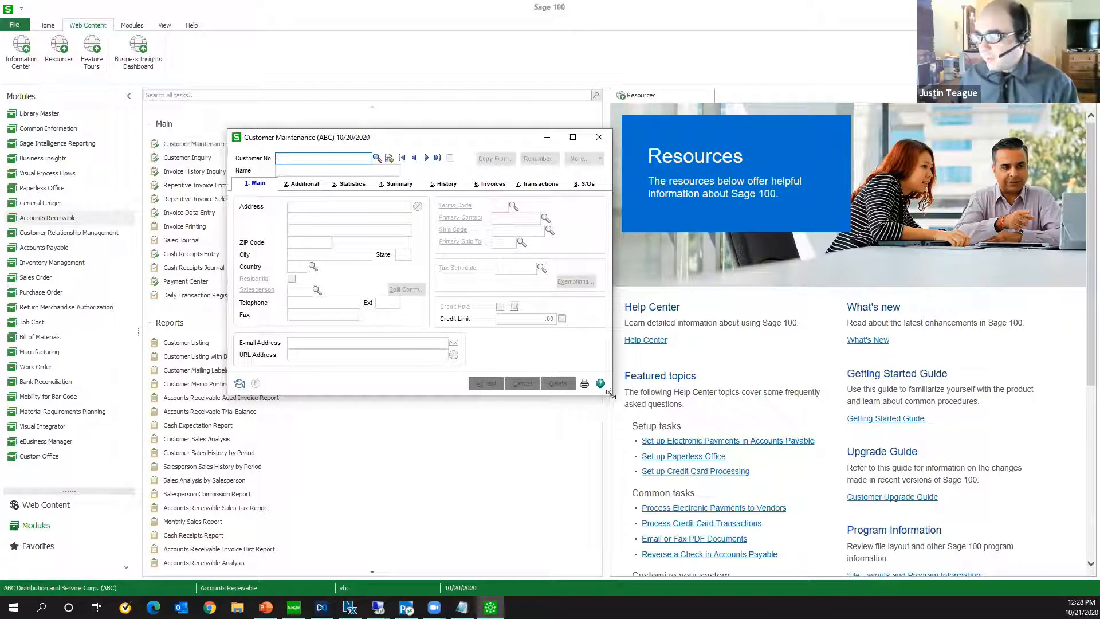
pyautogui.moveTo(737, 431); pyautogui.dragTo(562, 198)
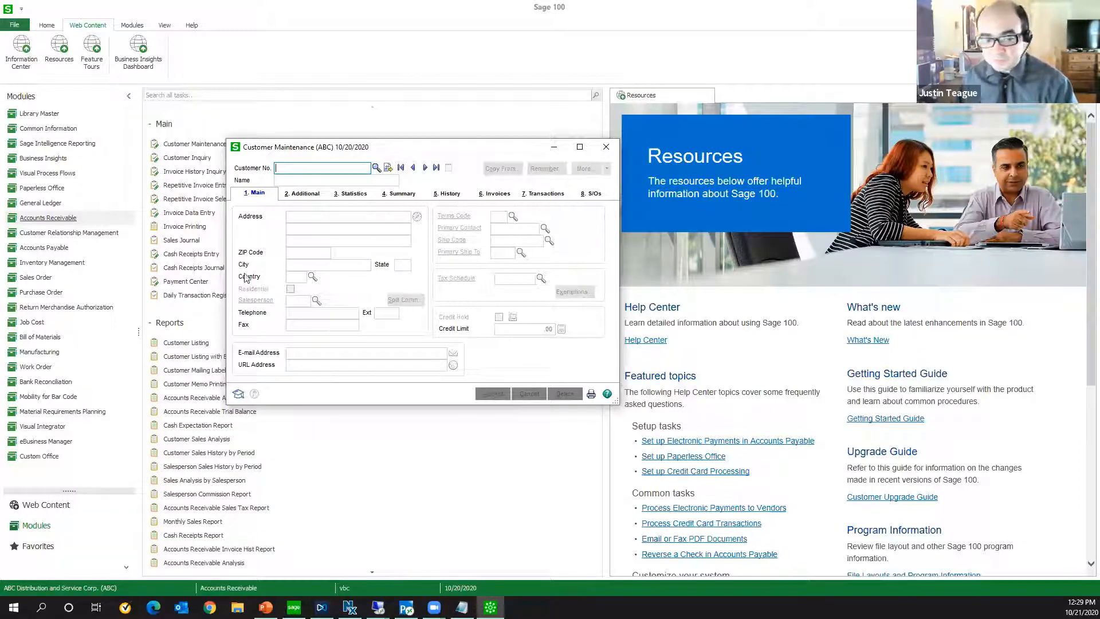
pyautogui.click(605, 147)
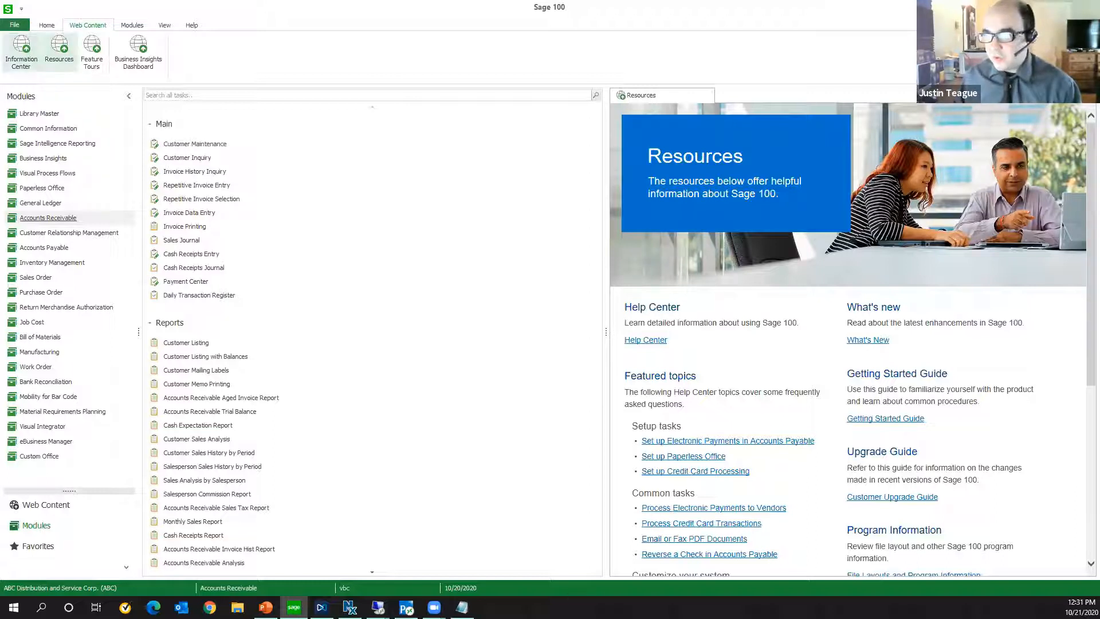
pyautogui.scroll(-3, 166, 28)
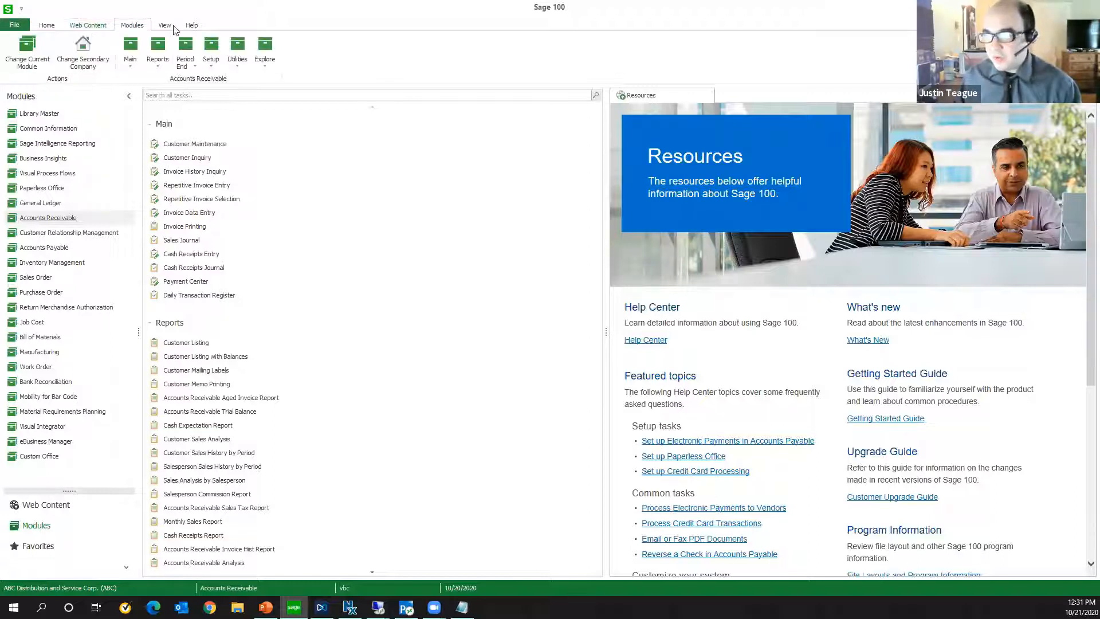
pyautogui.click(80, 26)
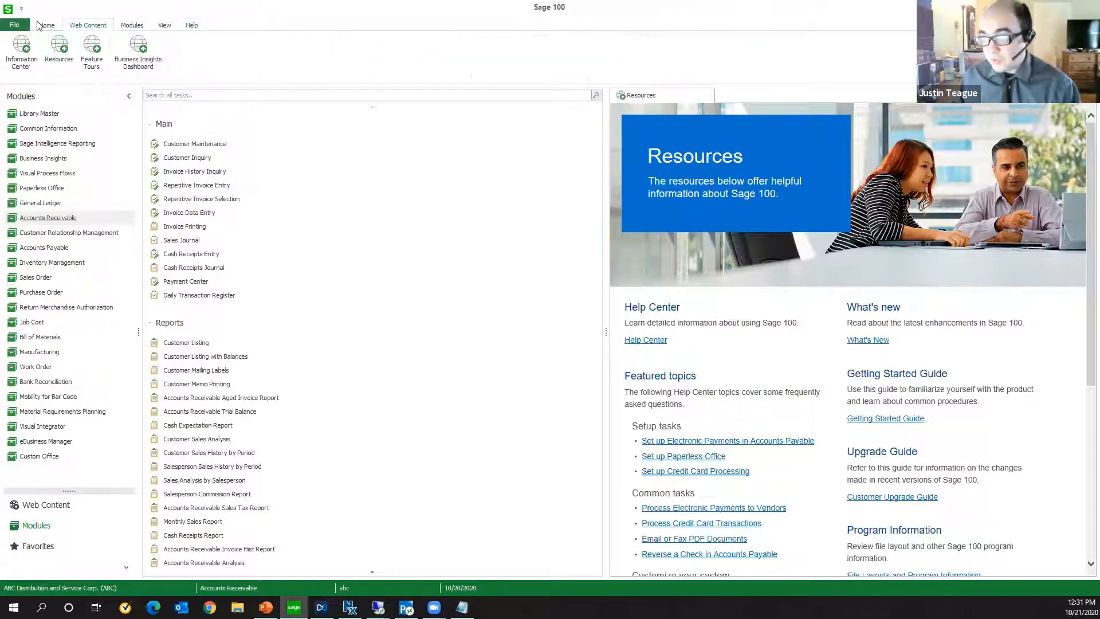
pyautogui.click(43, 25)
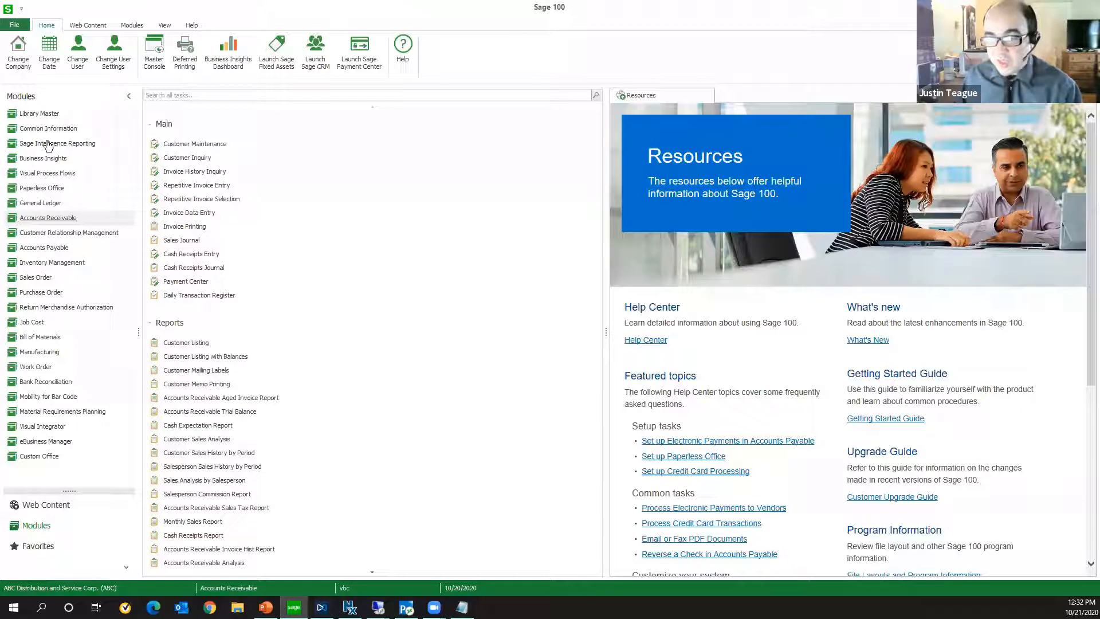
# Start a job named TEST in the Library Master Task Scheduler and set its type to Reports
pyautogui.click(66, 114)
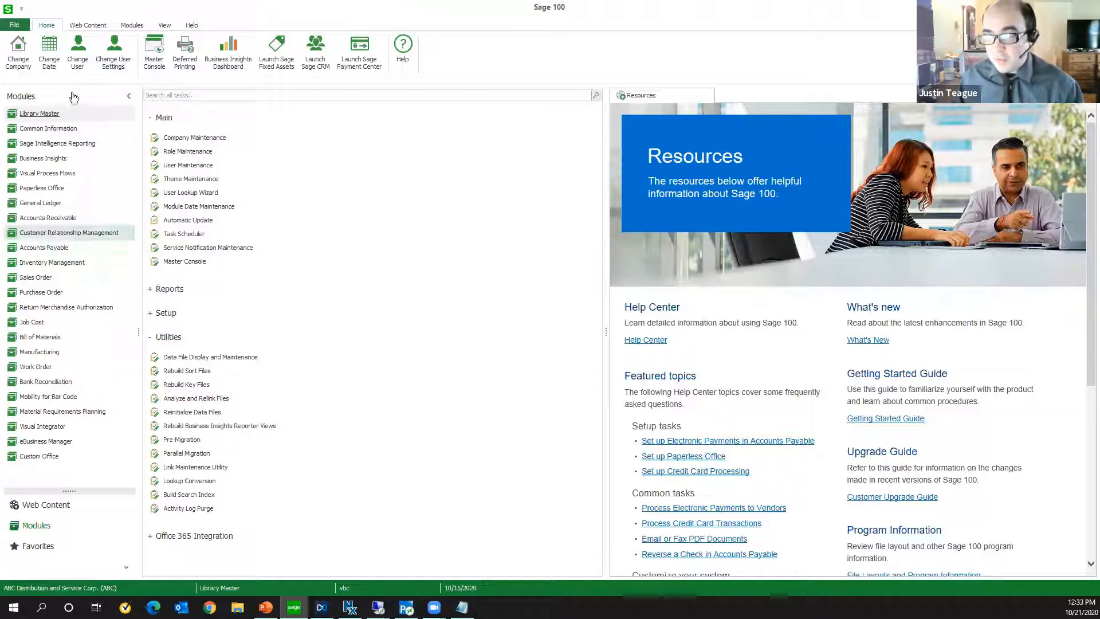
pyautogui.click(202, 234)
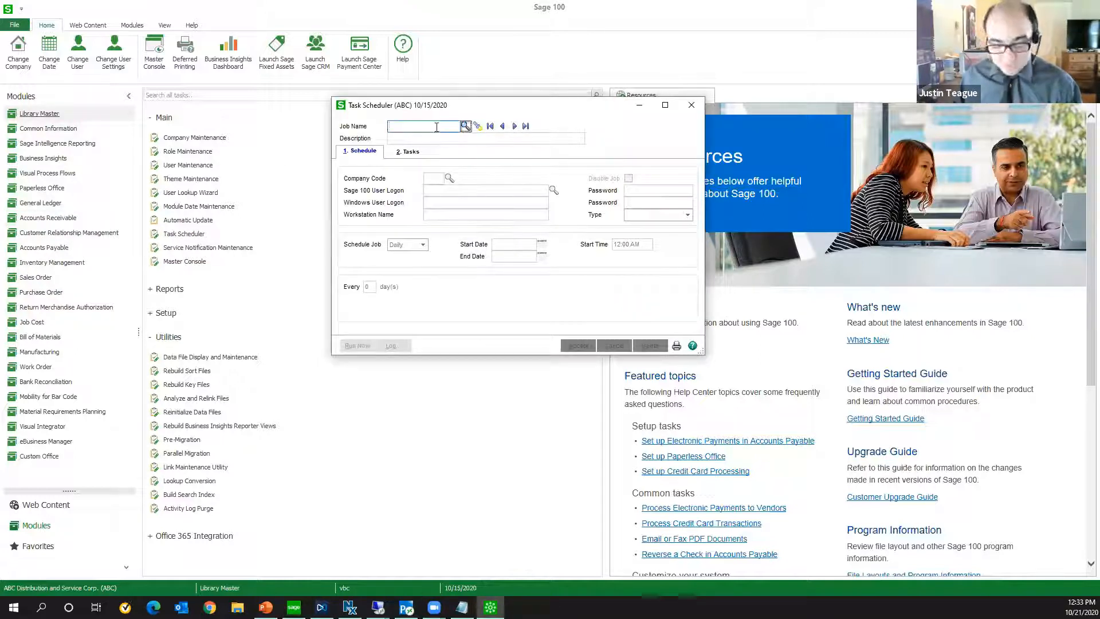
pyautogui.write('TEST')
pyautogui.press('Tab')
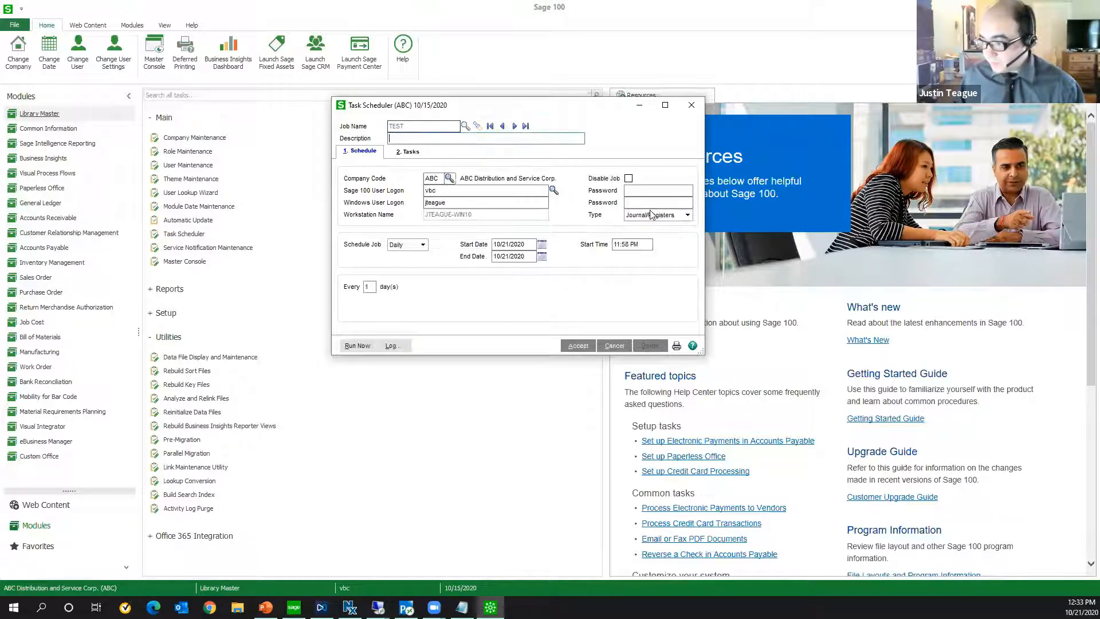
pyautogui.click(653, 215)
pyautogui.click(648, 233)
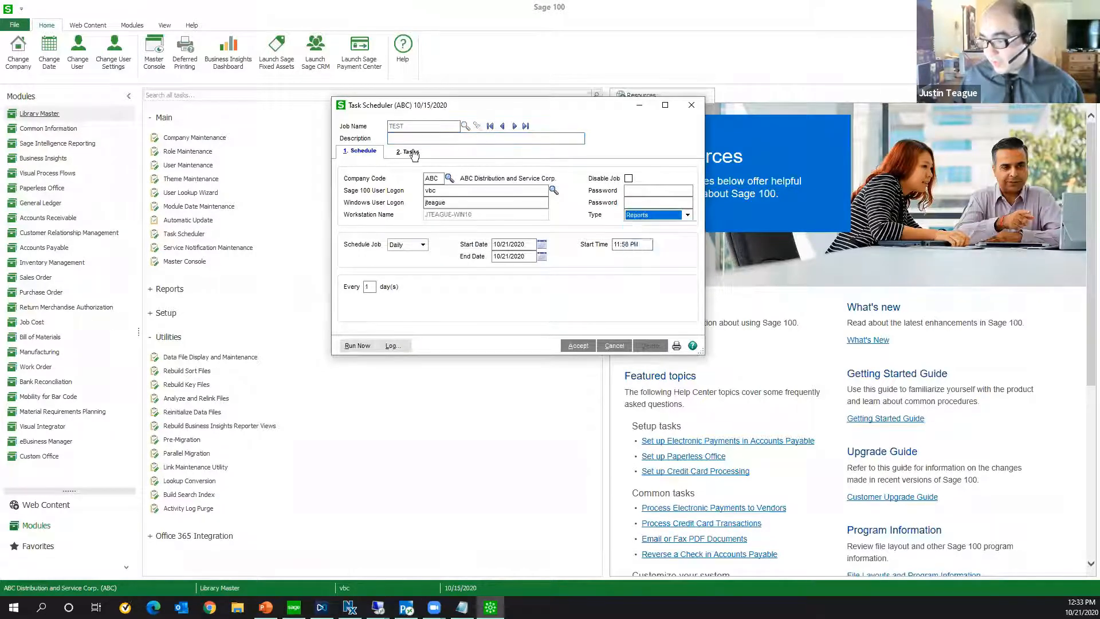
# Review the modules available for the job's first task line and close the Task Scheduler without adding a task
pyautogui.click(410, 152)
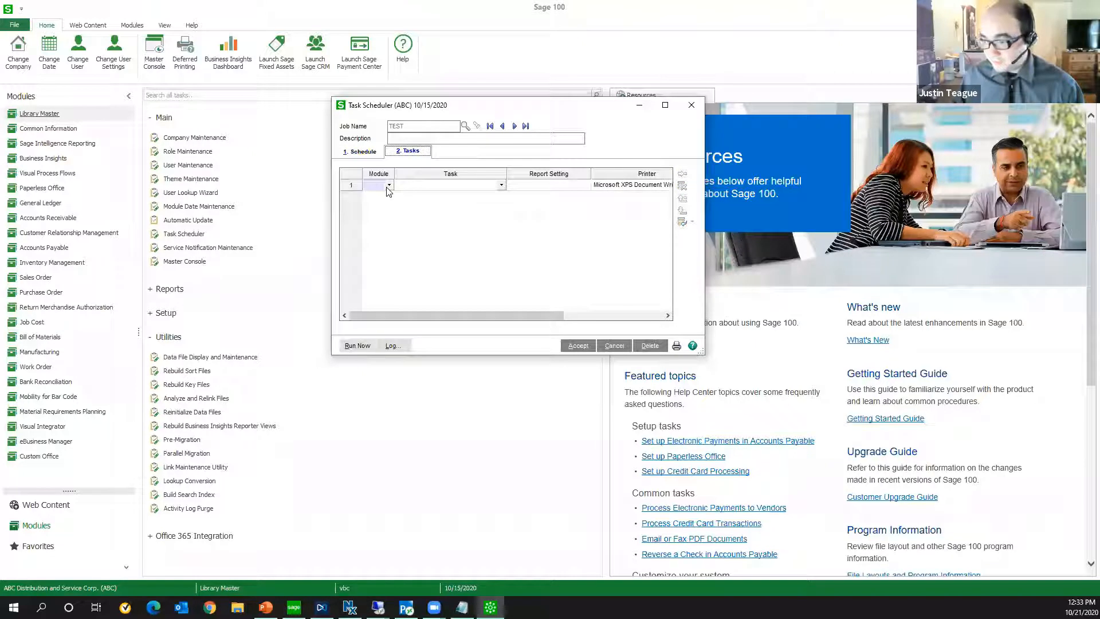
pyautogui.click(389, 186)
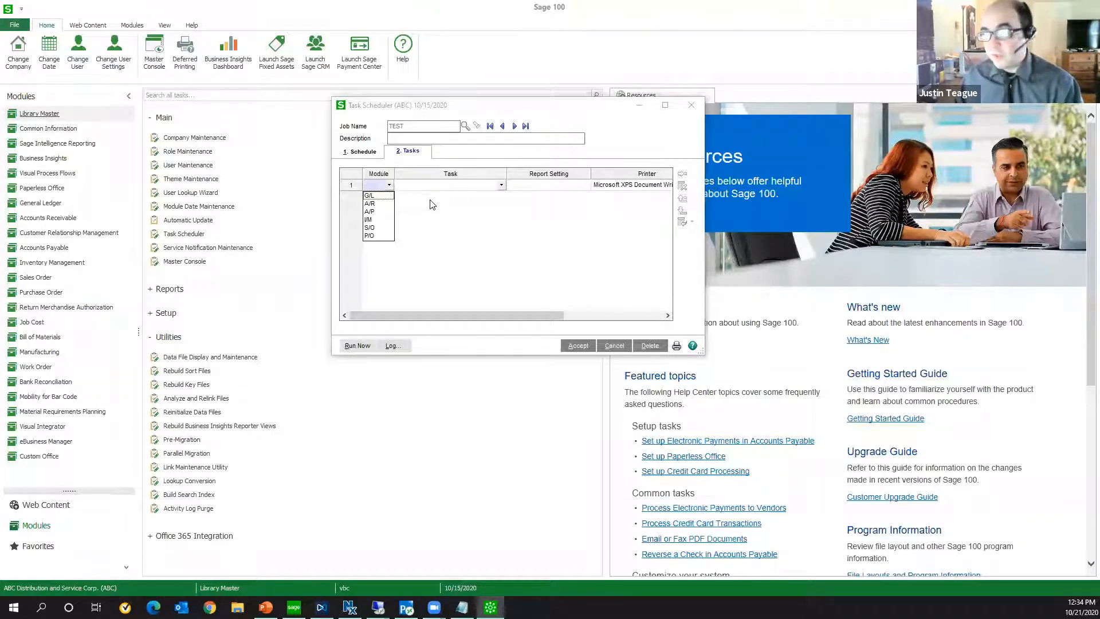
pyautogui.click(382, 190)
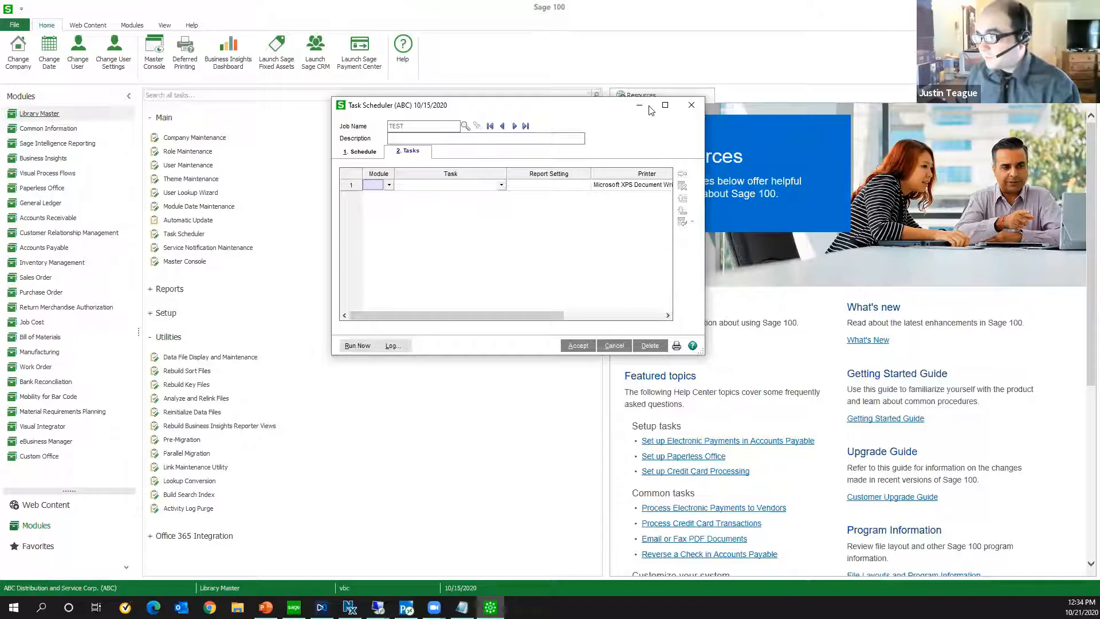
pyautogui.click(692, 105)
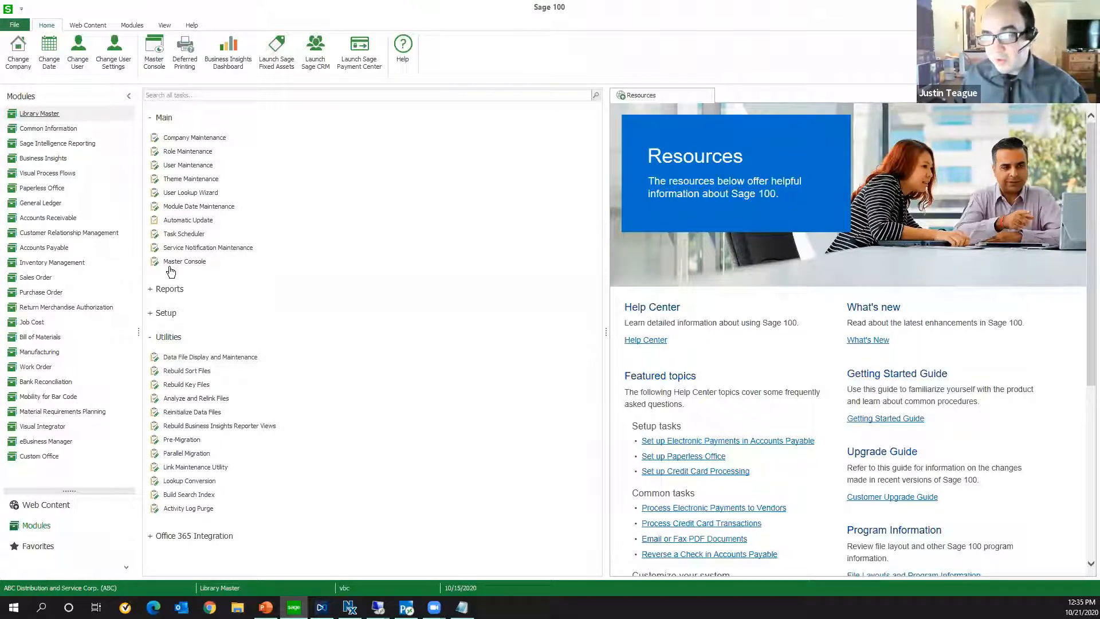
# Open System Configuration in the Library Master setup, examine the installed modules' levels, release dates and developers through Work Order, and close it
pyautogui.click(174, 314)
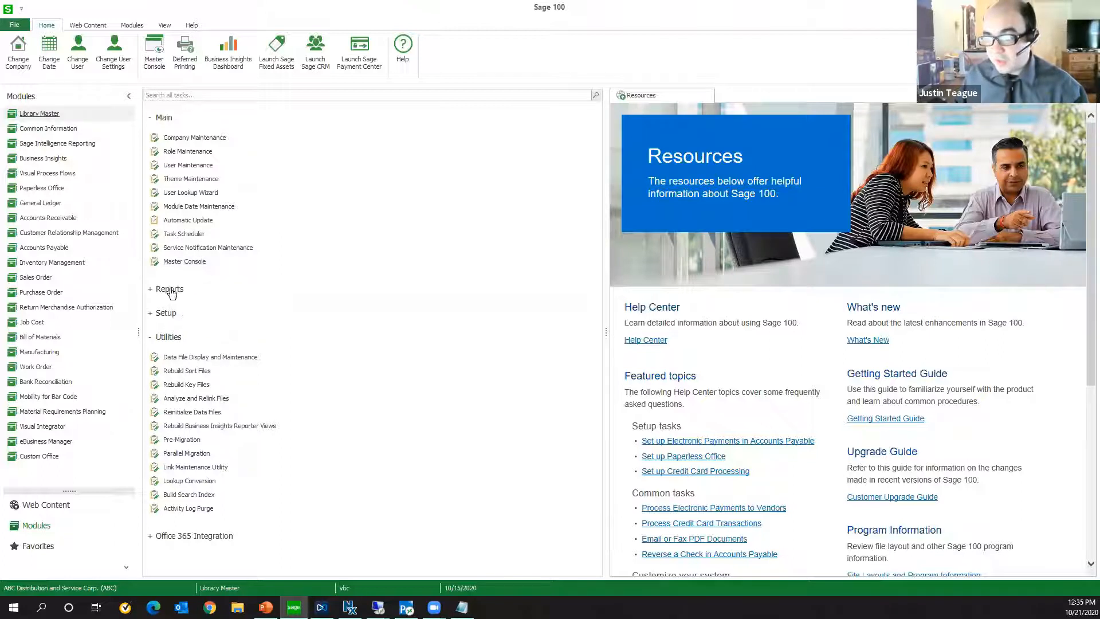
pyautogui.click(169, 302)
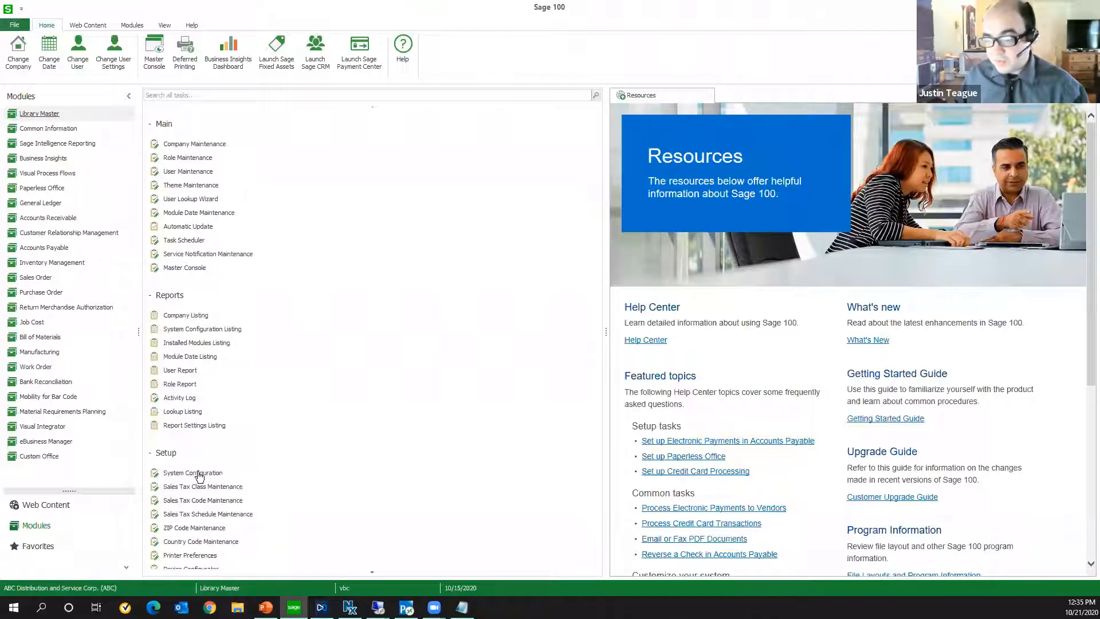
pyautogui.click(196, 343)
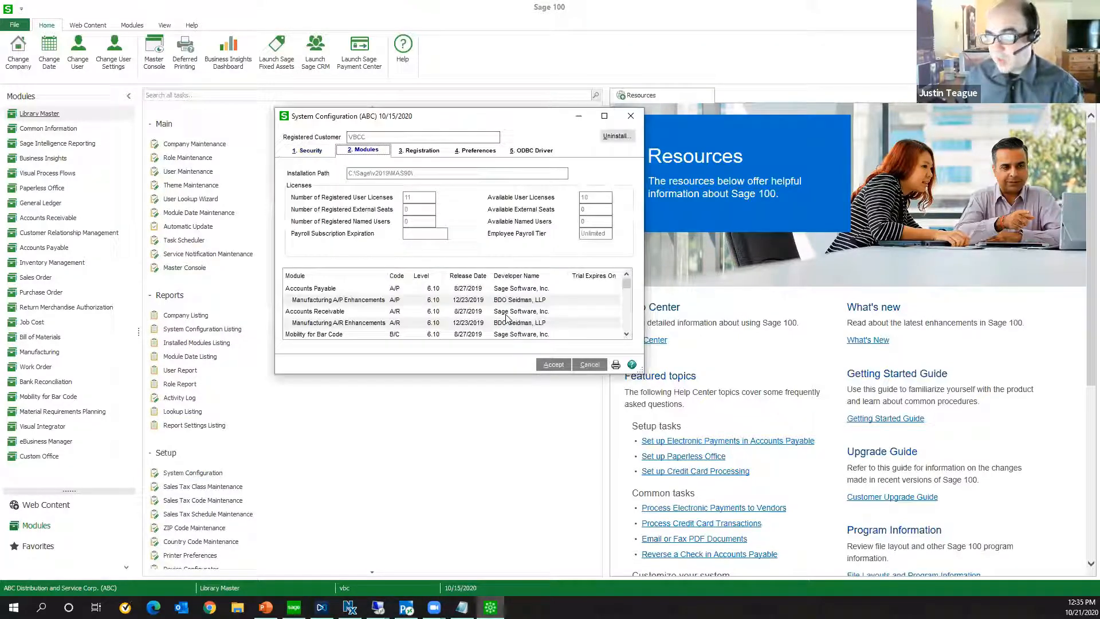
pyautogui.click(497, 316)
pyautogui.press('Up')
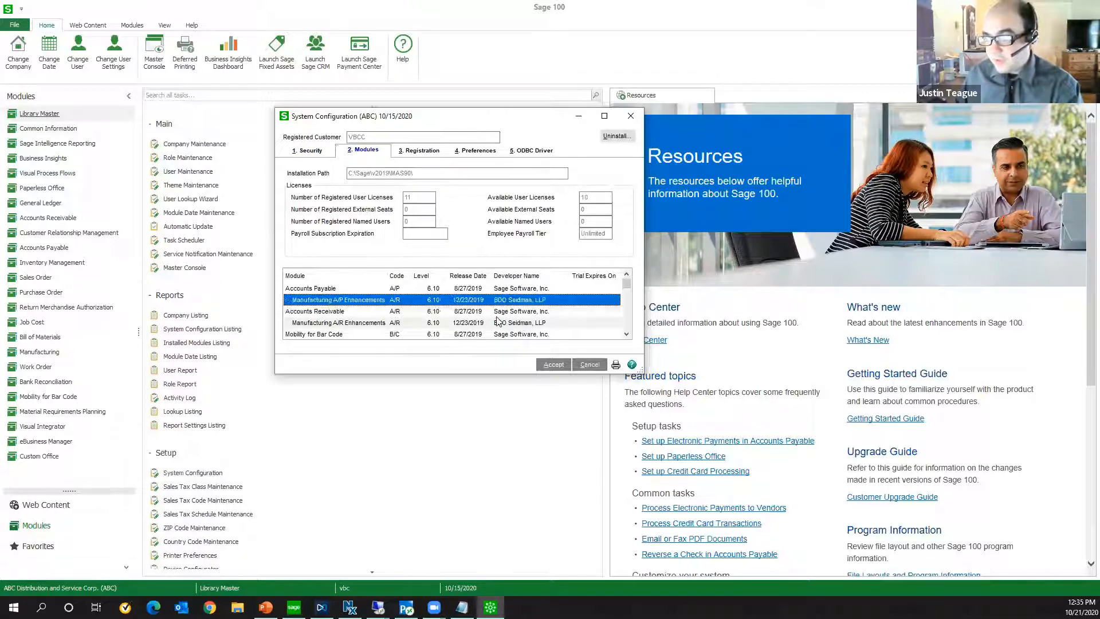
pyautogui.press('Up')
pyautogui.press('Down')
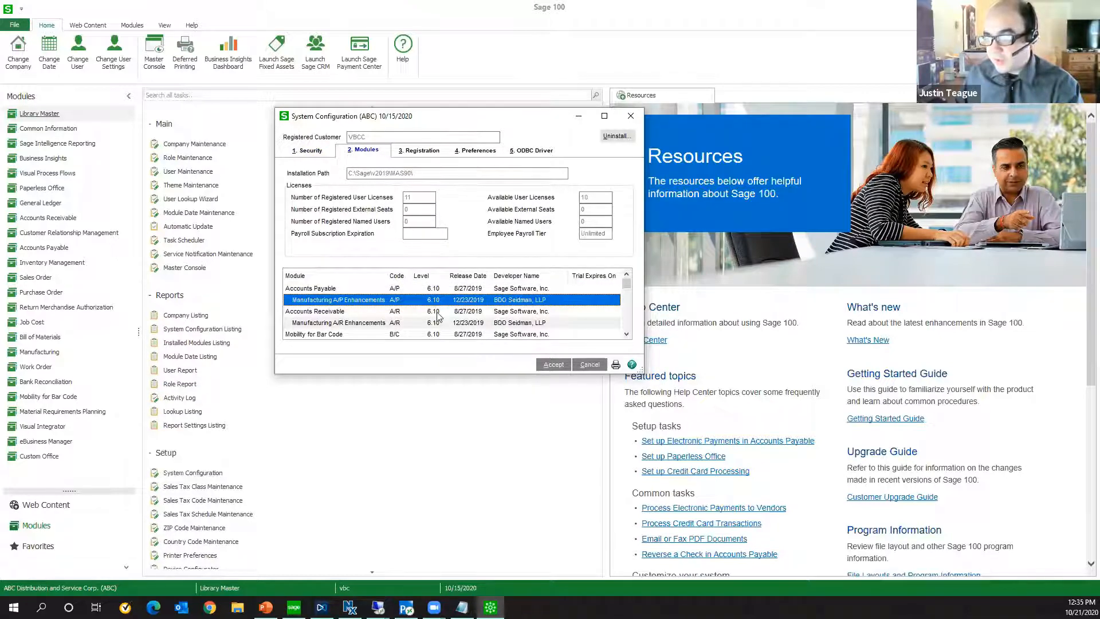
pyautogui.press('Down')
pyautogui.press('Down')
pyautogui.press('Down')
pyautogui.press('Down')
pyautogui.press('Down')
pyautogui.press('Down')
pyautogui.press('Down')
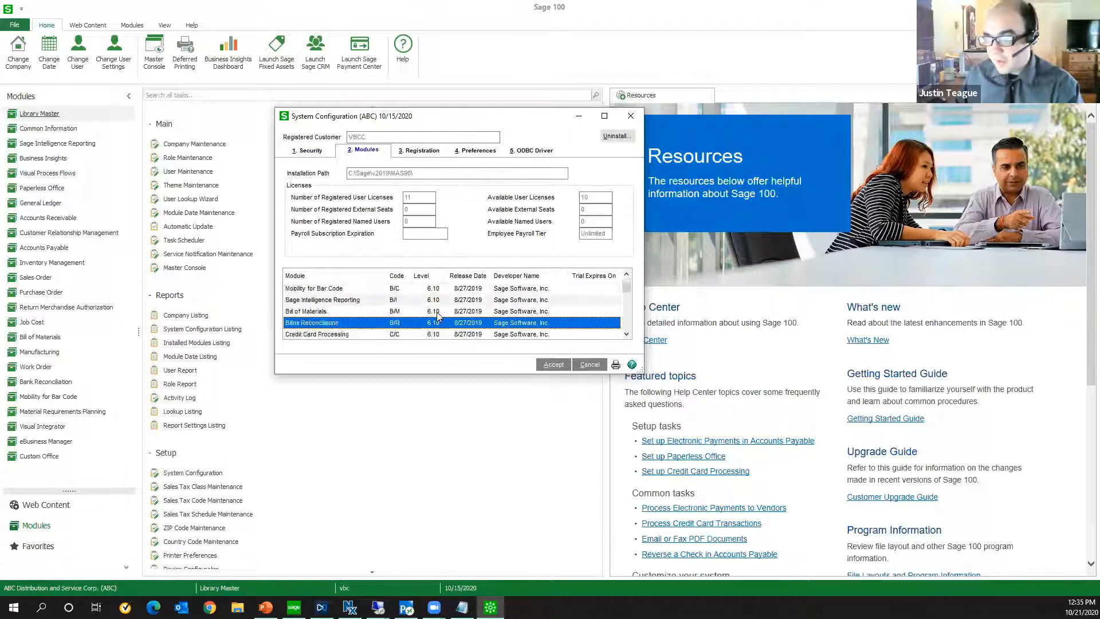
pyautogui.press('Down')
pyautogui.press('Down')
pyautogui.press('Down')
pyautogui.press('Down')
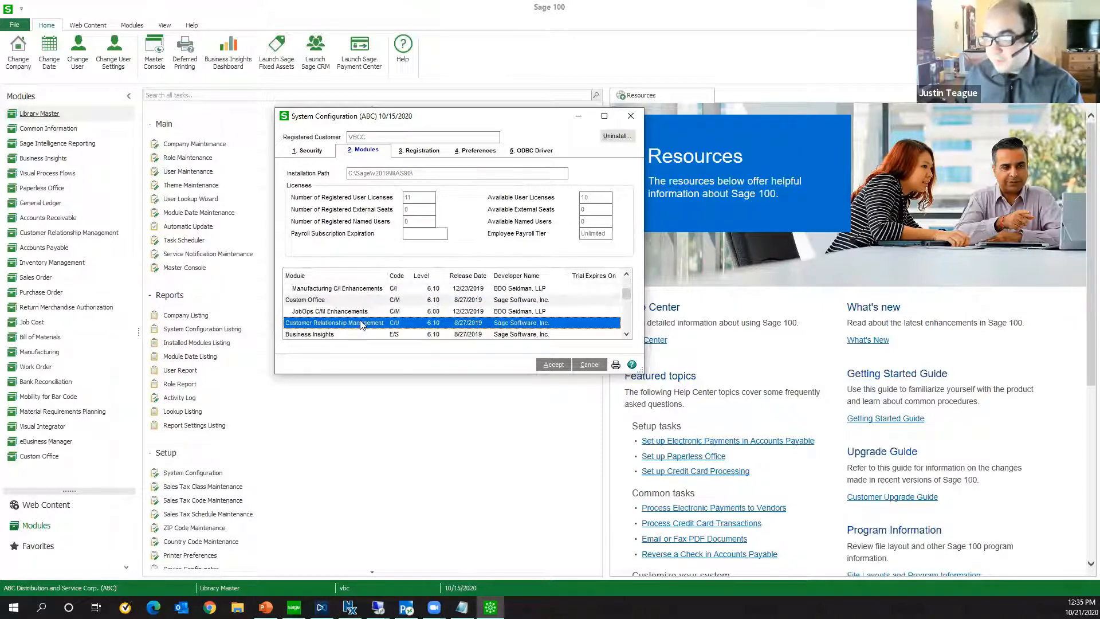
pyautogui.press('Down')
pyautogui.press('Down')
pyautogui.press('Down')
pyautogui.press('Down')
pyautogui.press('Down')
pyautogui.press('Down')
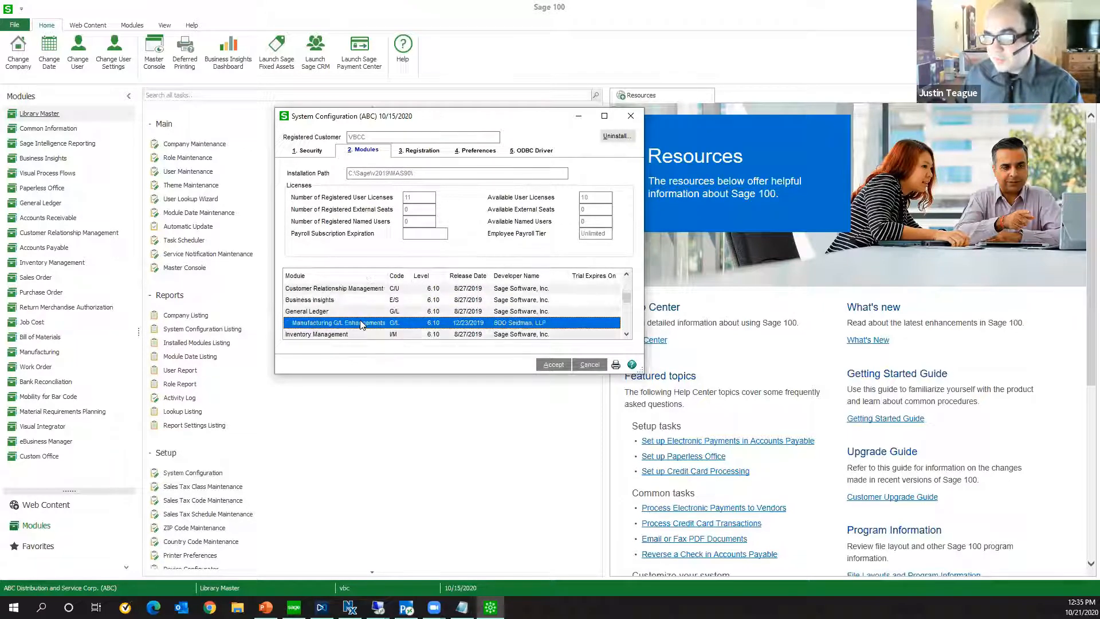
pyautogui.press('Down')
pyautogui.press('Down')
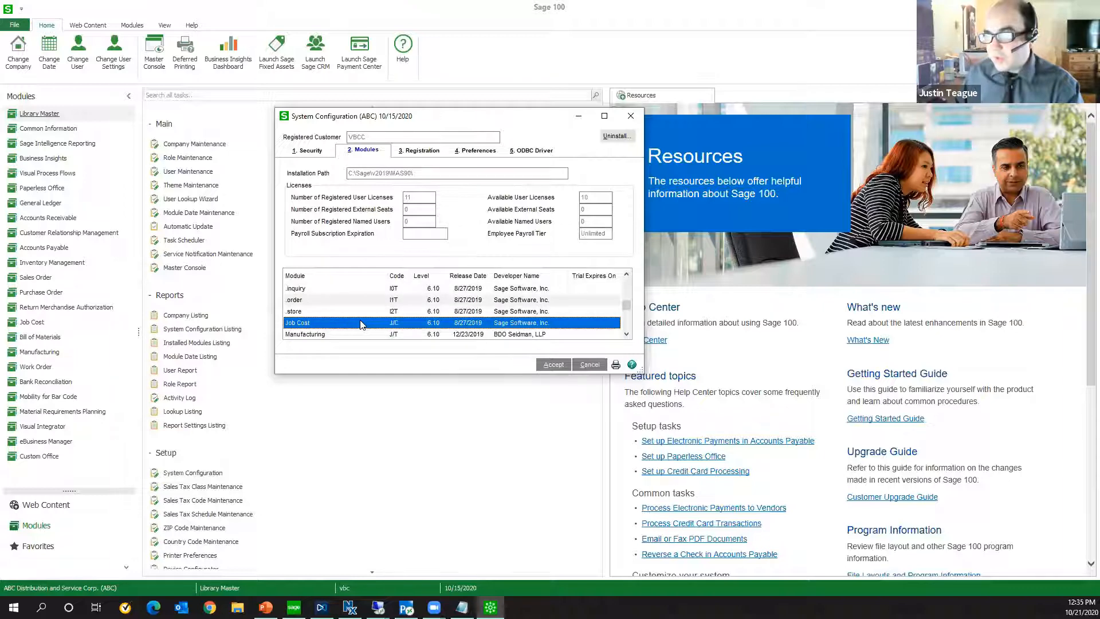
pyautogui.scroll(-2, 401, 321)
pyautogui.scroll(-3, 422, 314)
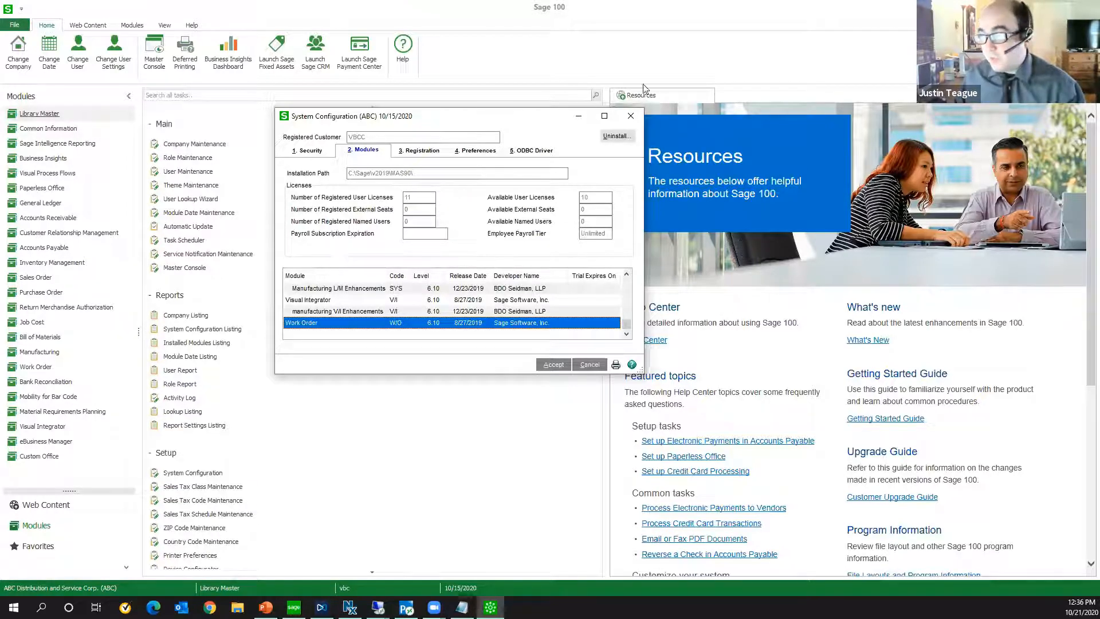
pyautogui.click(123, 443)
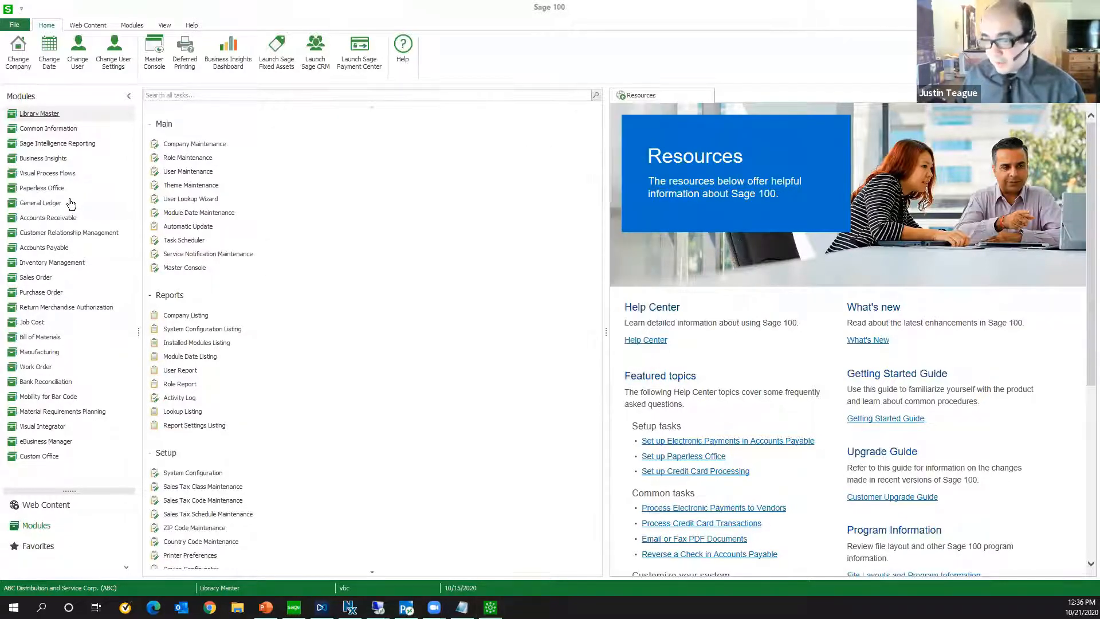
# Open Sales Order Printing in the Sales Order module and inspect its form code
pyautogui.click(57, 278)
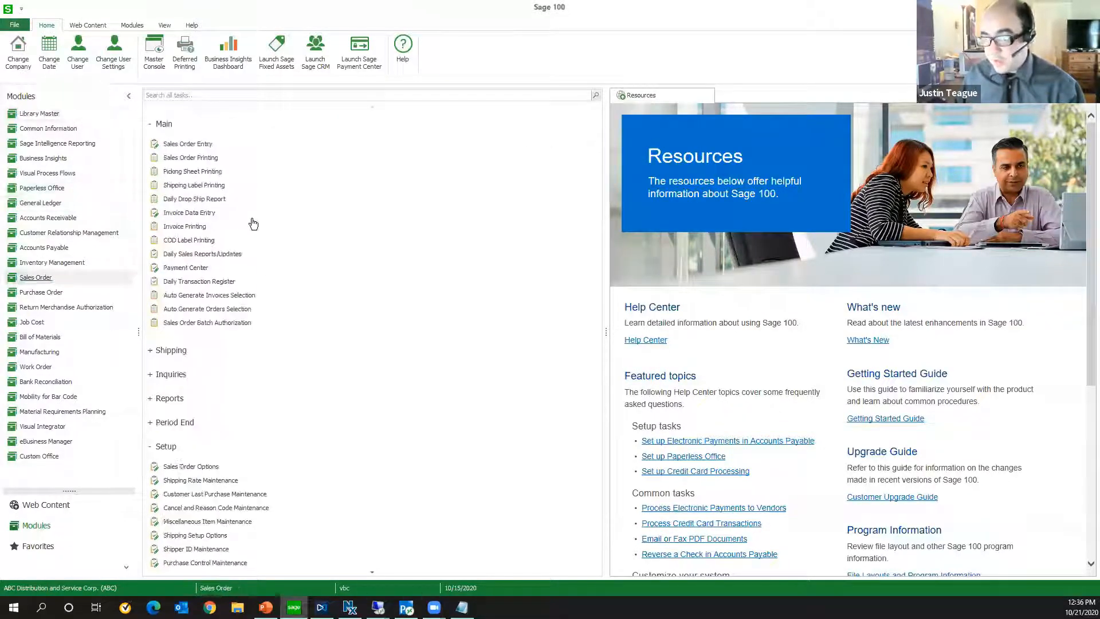
pyautogui.click(210, 158)
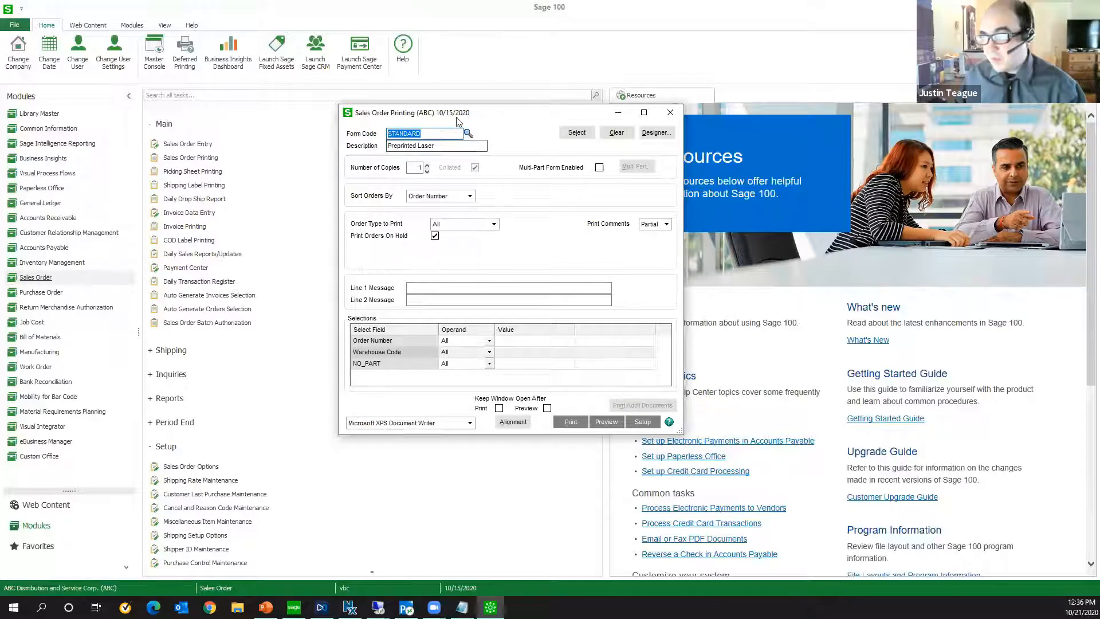
pyautogui.click(432, 135)
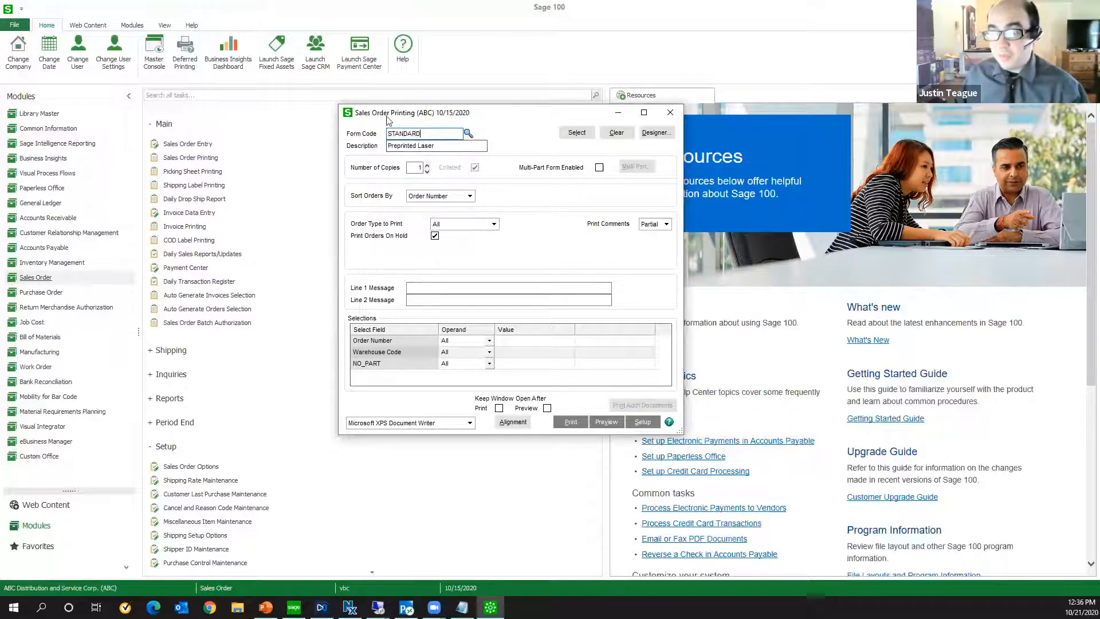